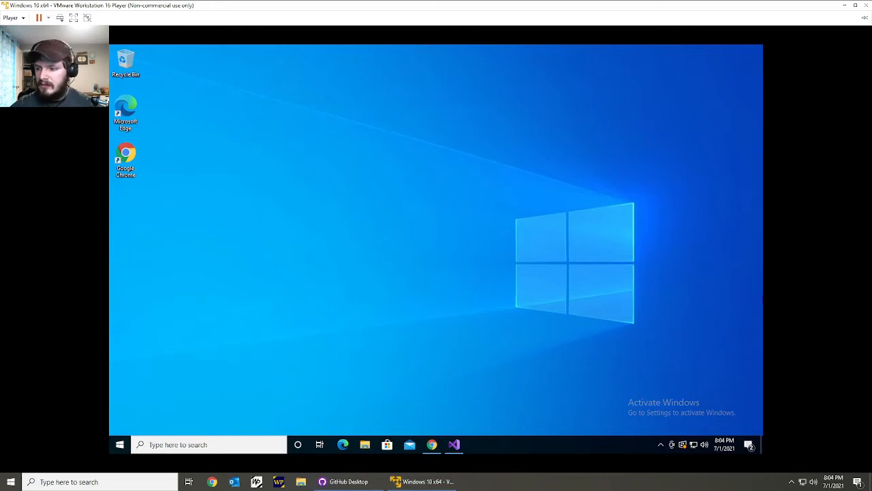
Switch to Visual Studio to look over the MesaSuite solution's project list, and minimize its window.
click(401, 250)
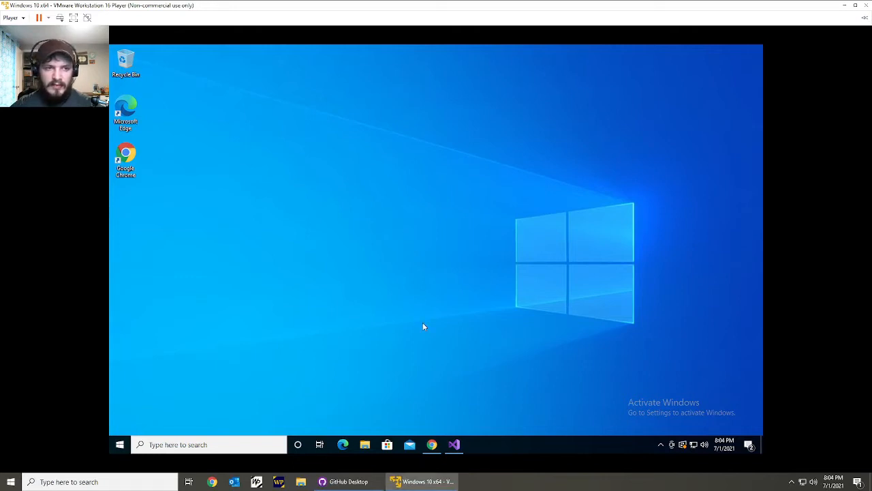
drag(293, 140, 363, 232)
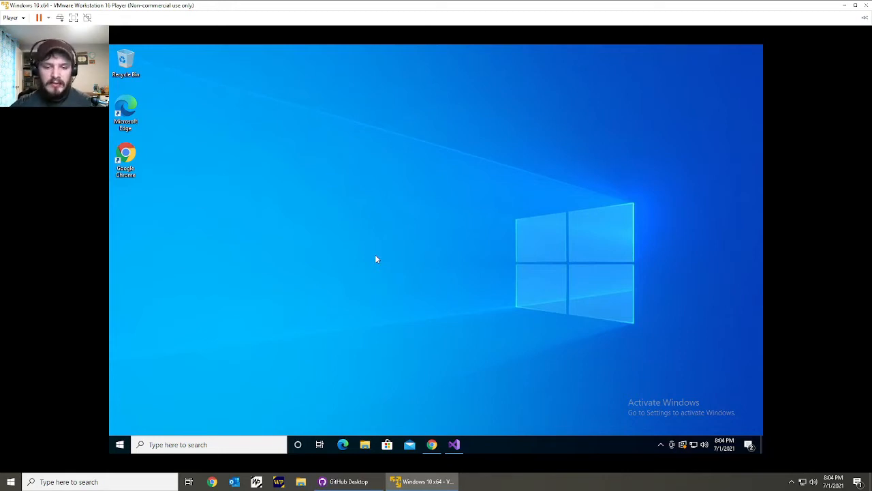
click(453, 444)
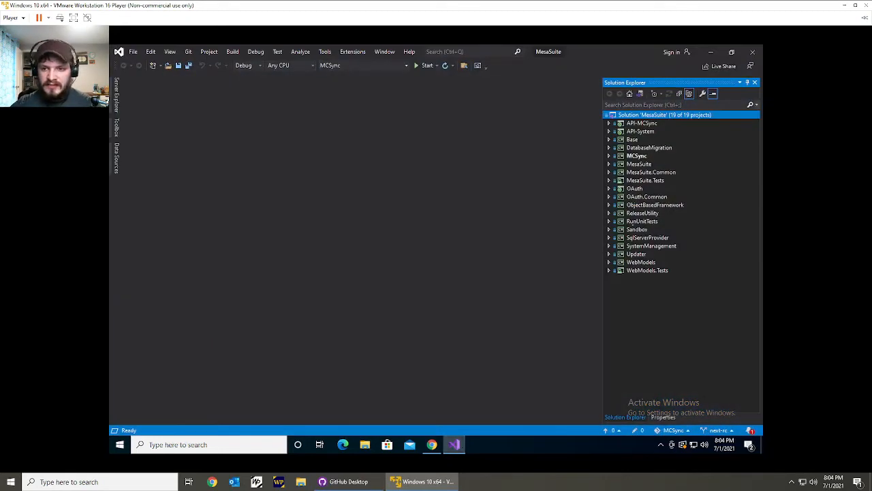
click(643, 123)
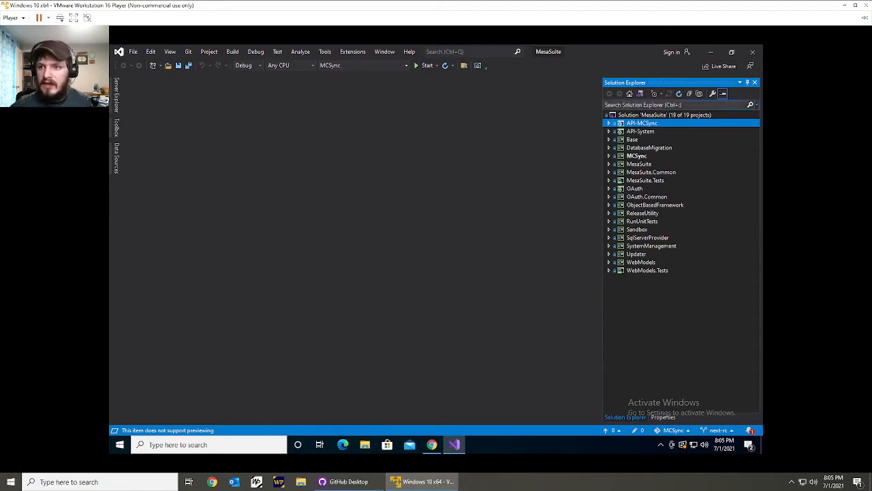
click(712, 53)
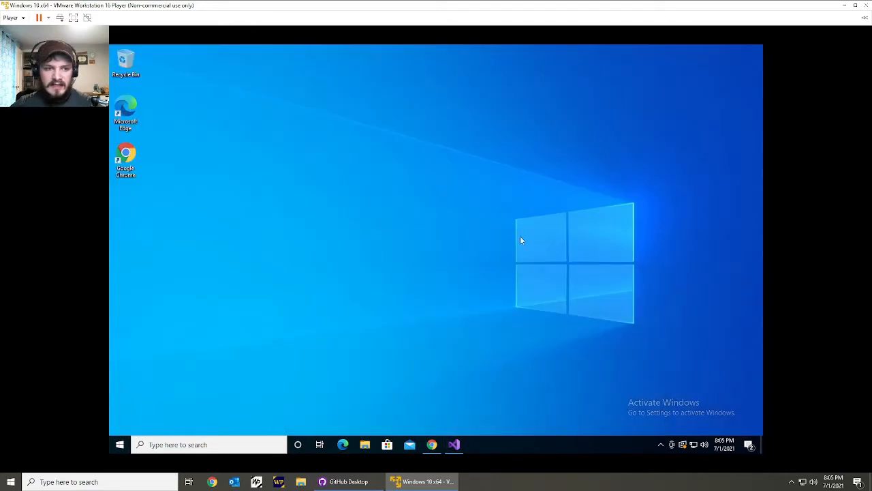
In Chrome, open the SQL Server Downloads result for "sql server express", view the Express edition download, and minimize the browser.
click(431, 444)
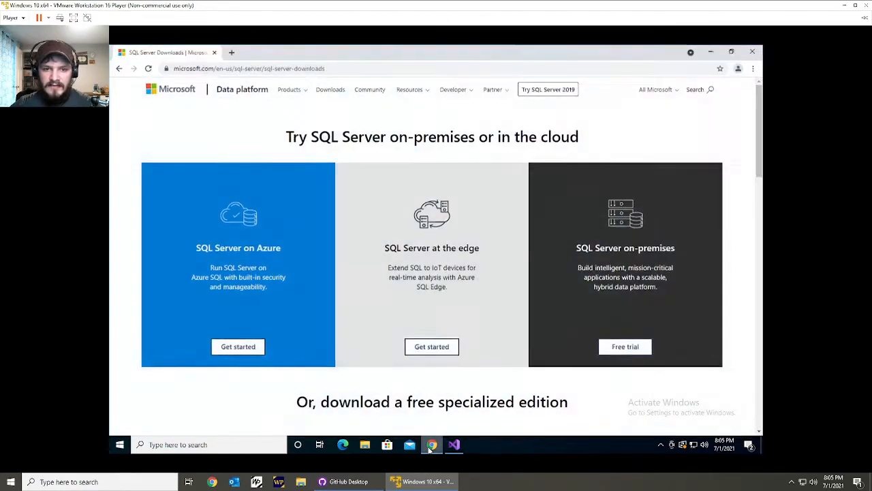
click(119, 69)
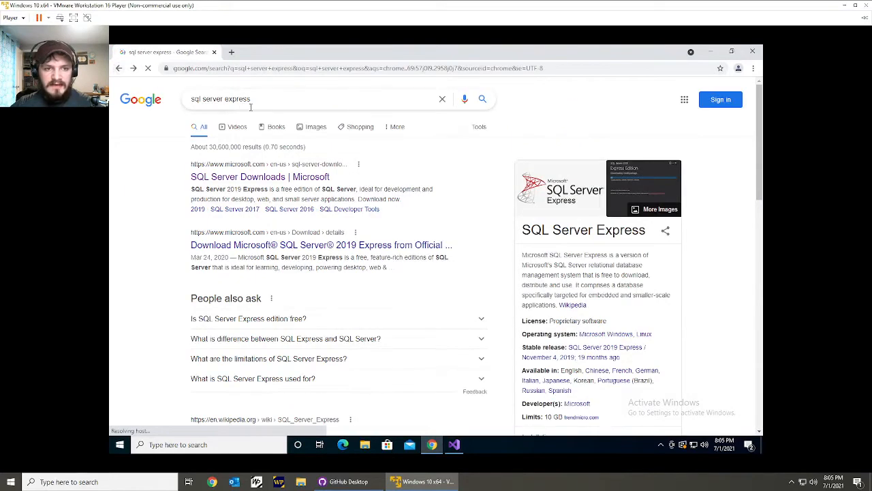
drag(259, 99, 188, 99)
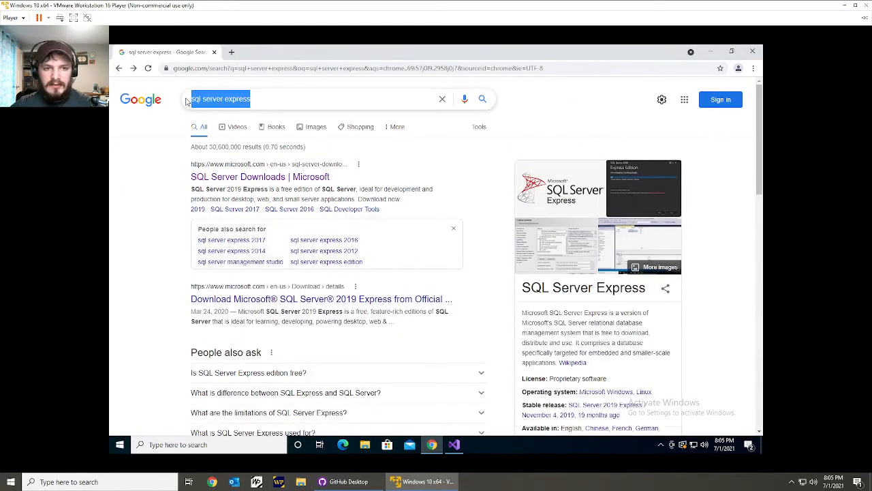
click(255, 108)
click(147, 224)
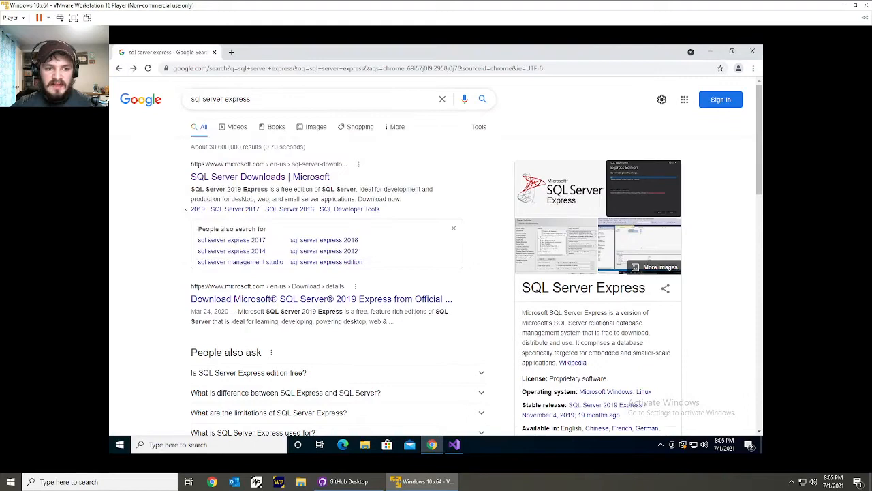
click(216, 179)
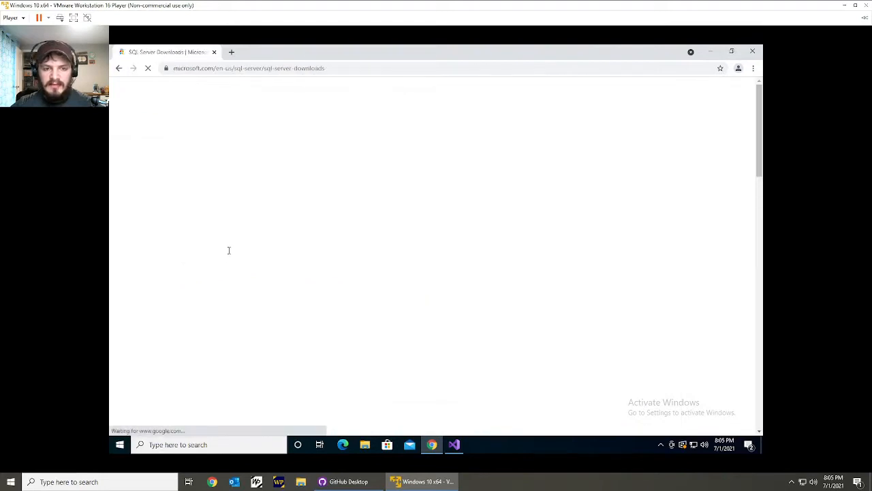
scroll(229, 251, down, 3)
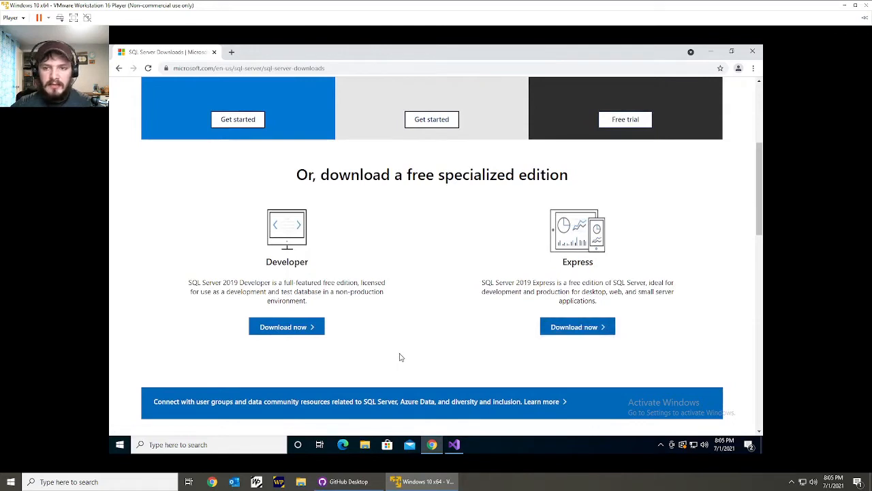
click(710, 55)
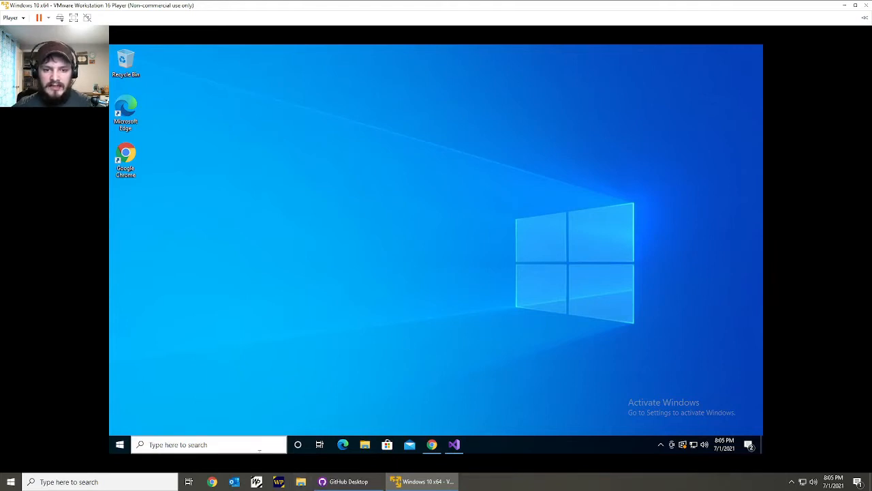
click(300, 482)
click(401, 159)
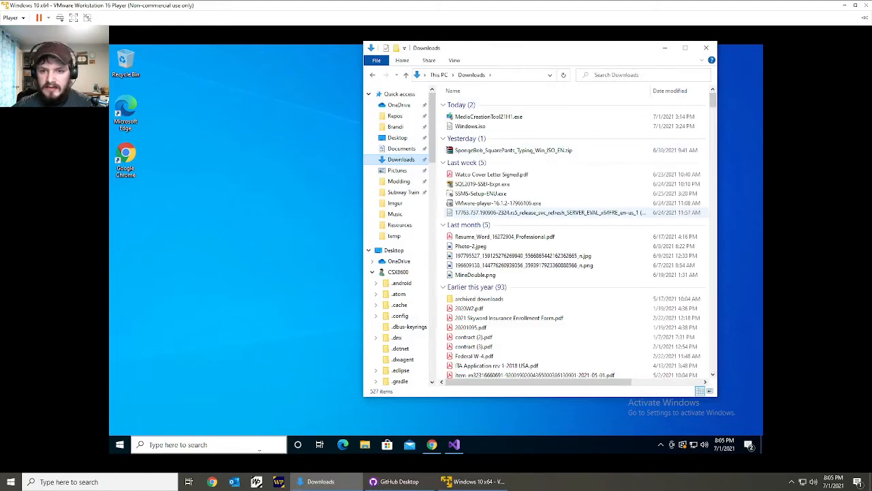
scroll(525, 212, down, 5)
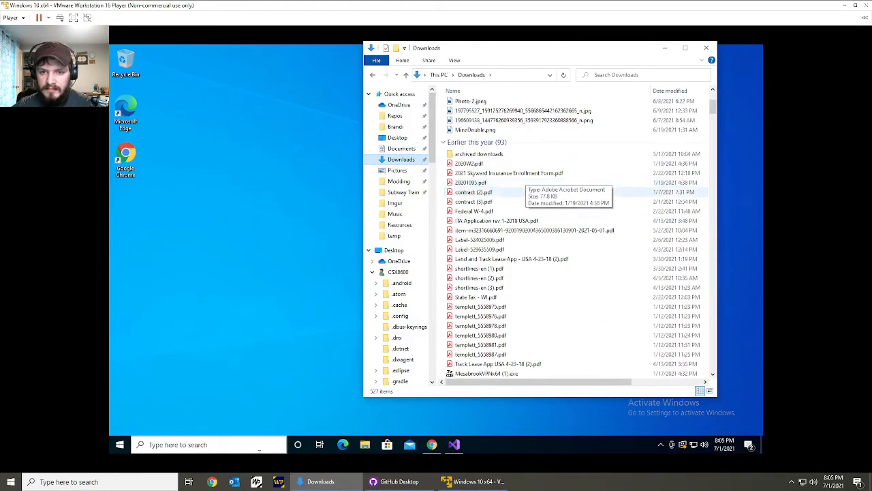
click(276, 263)
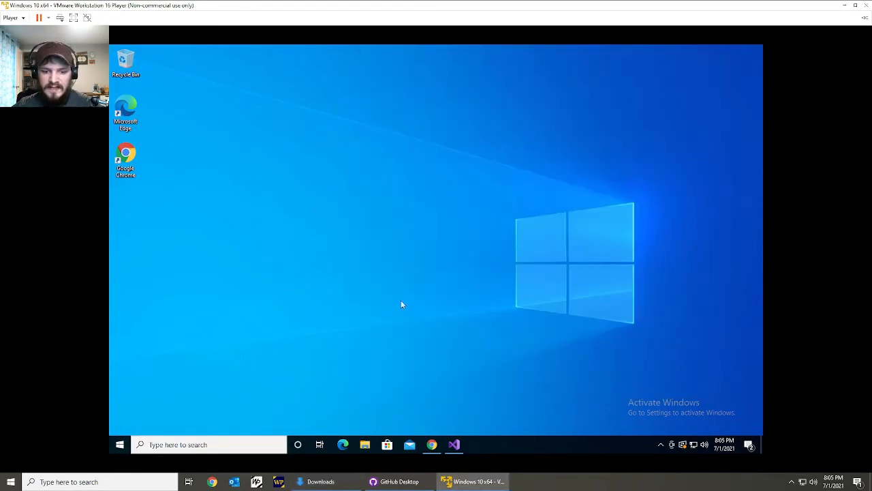
Run the SQL2019-SSEI-Expr installer from the virtual machine's Downloads folder and allow it to make changes to the device.
click(364, 445)
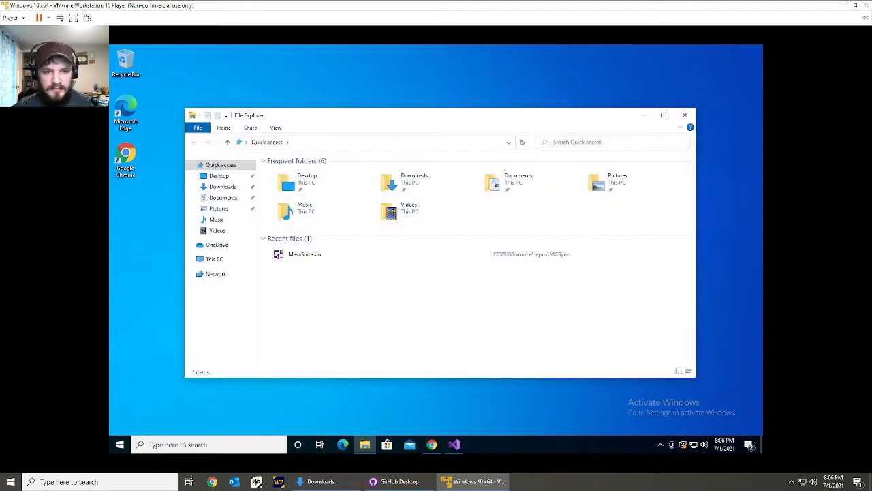
click(427, 184)
double_click(428, 184)
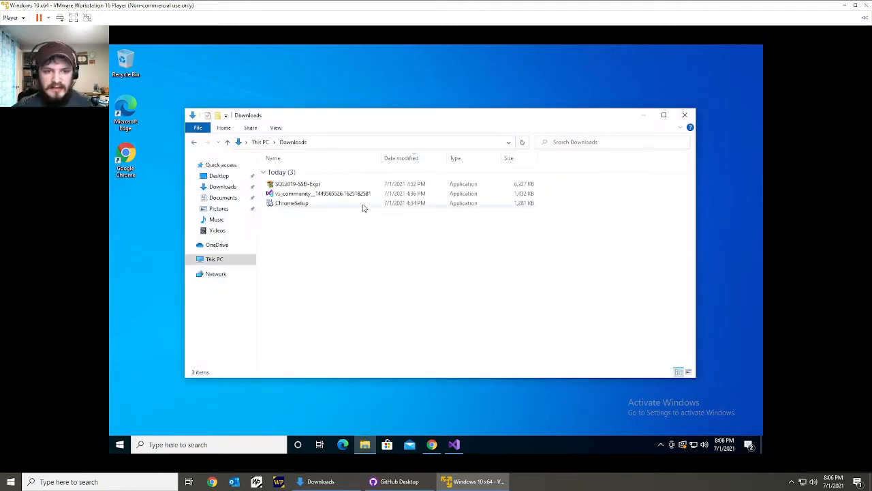
double_click(340, 185)
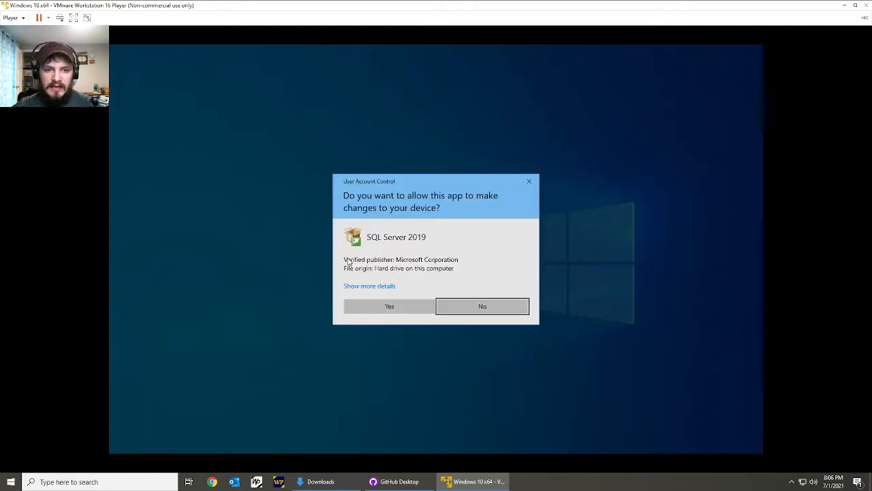
click(400, 309)
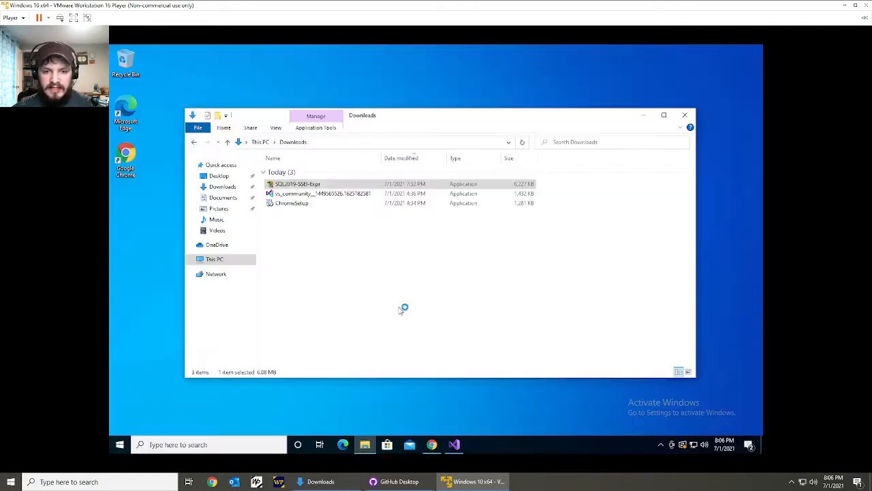
click(644, 116)
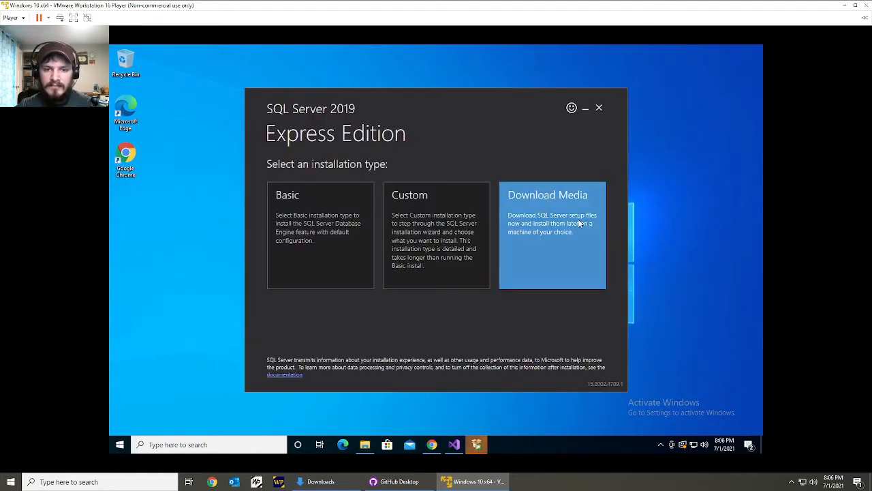
Choose the Custom installation type and install the SQL Server media to C:\SQL2019.
click(409, 225)
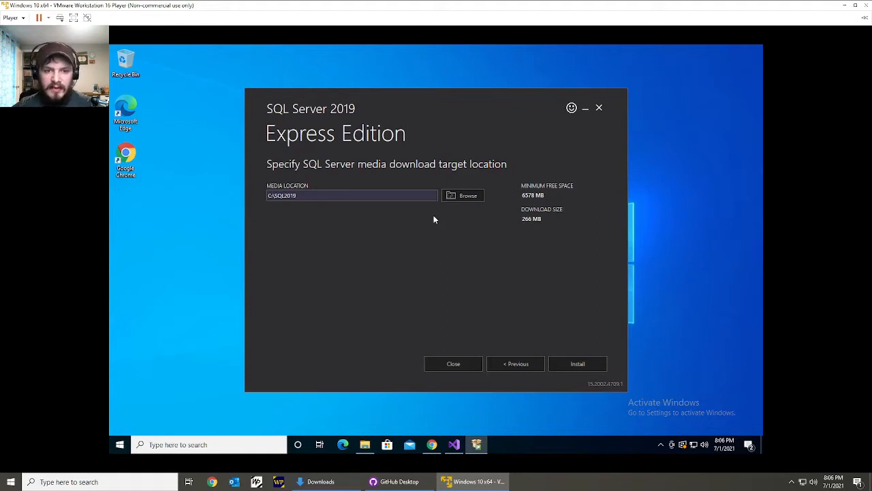
click(456, 196)
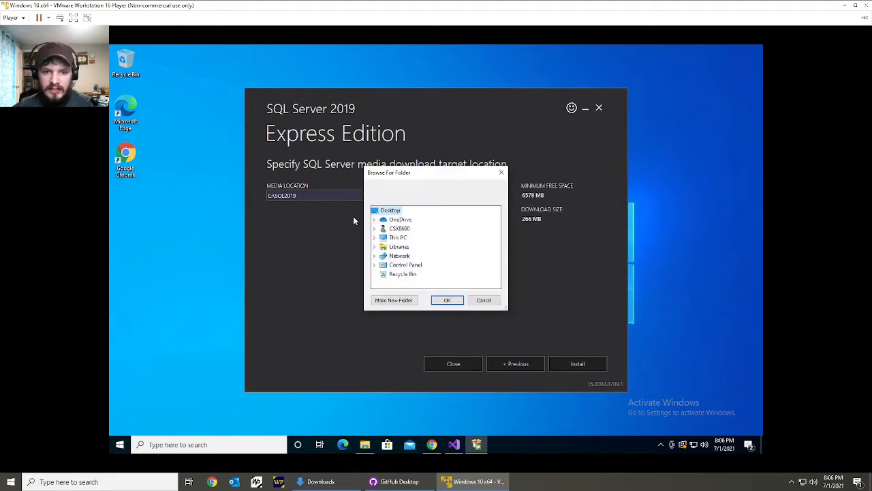
click(485, 301)
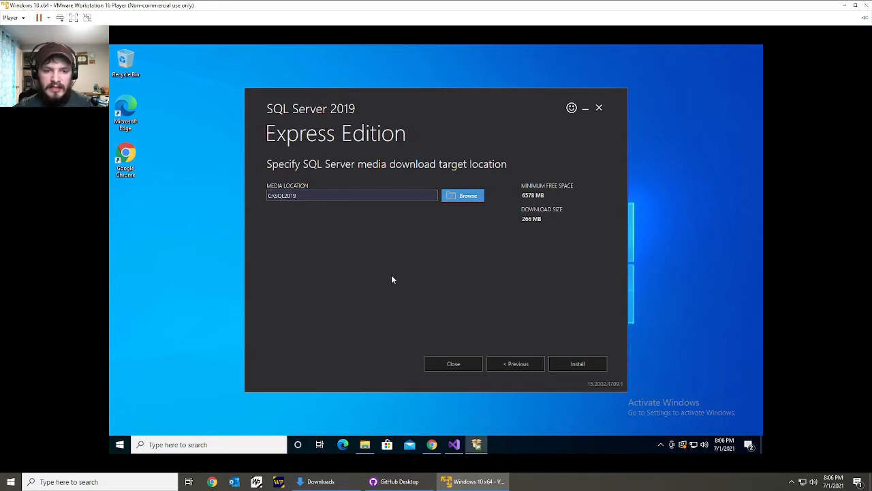
click(567, 365)
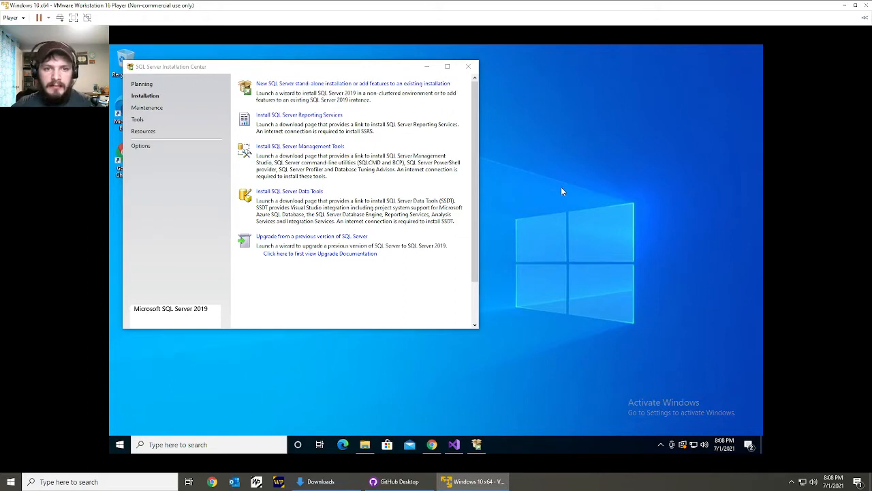
Start a new SQL Server stand-alone installation and move the setup window over the Installation Center.
click(431, 84)
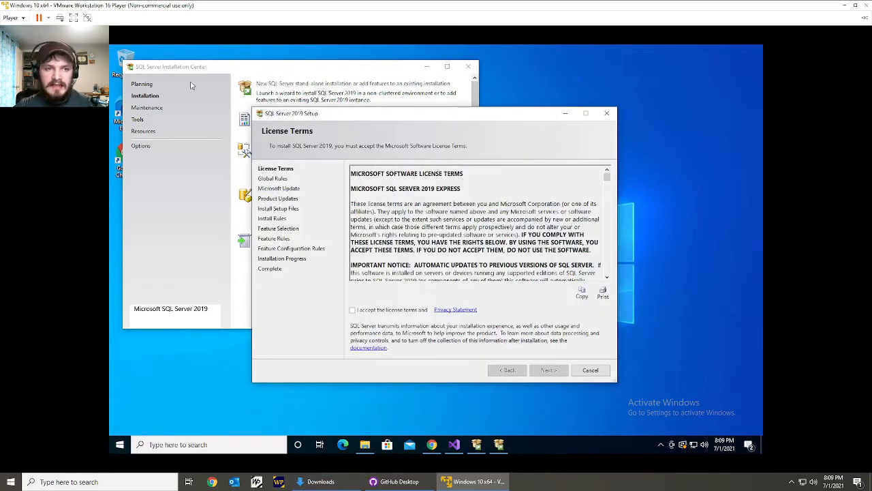
drag(315, 114, 392, 114)
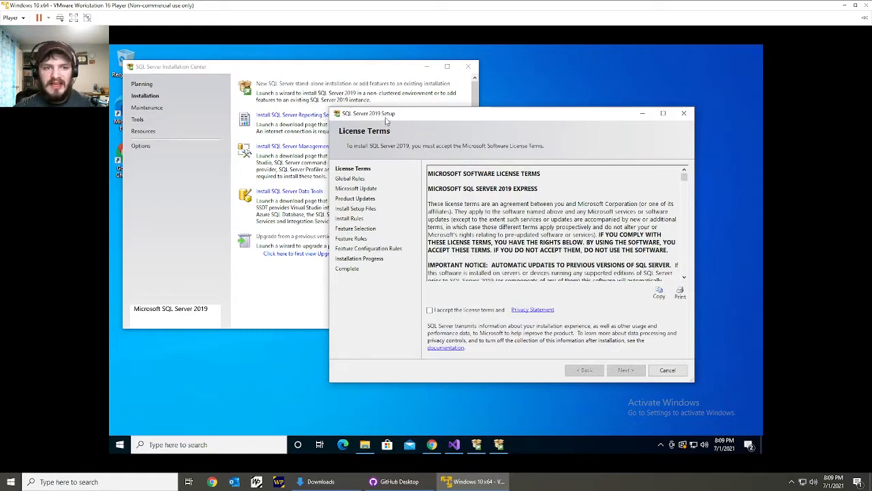
drag(409, 113, 355, 143)
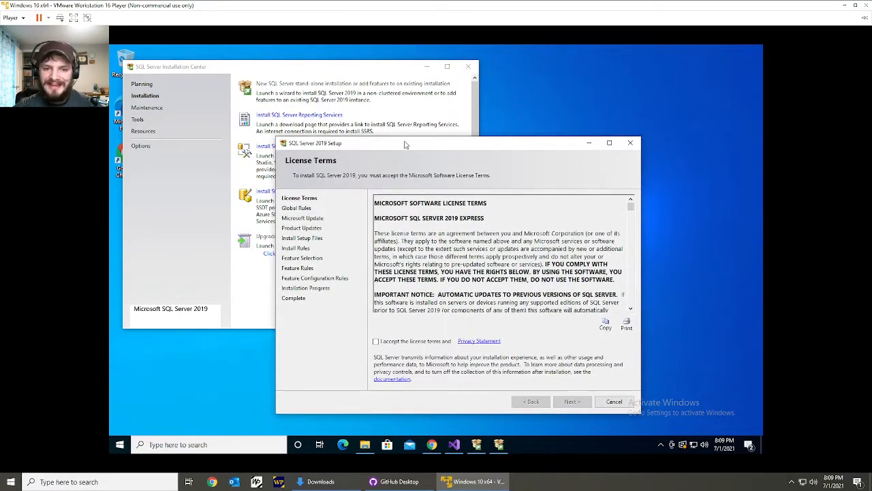
drag(406, 144, 351, 71)
Accept the SQL Server 2019 license terms and continue without using Microsoft Update to check for updates.
click(346, 270)
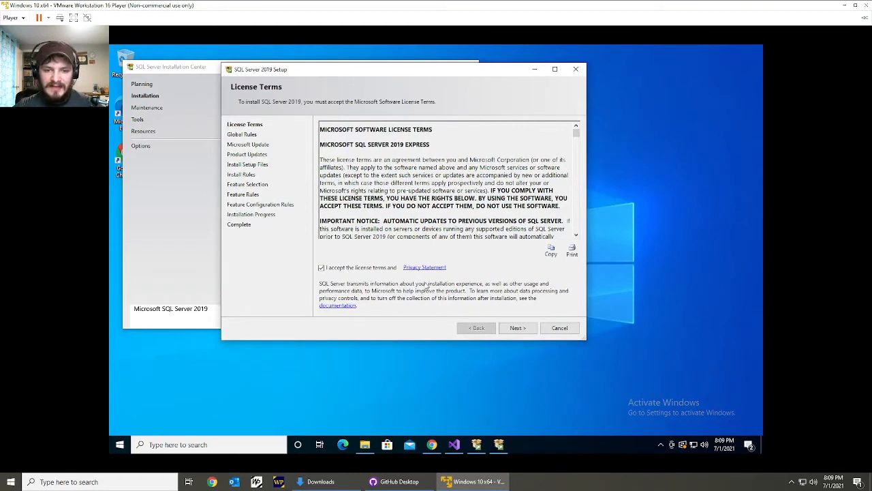
click(526, 329)
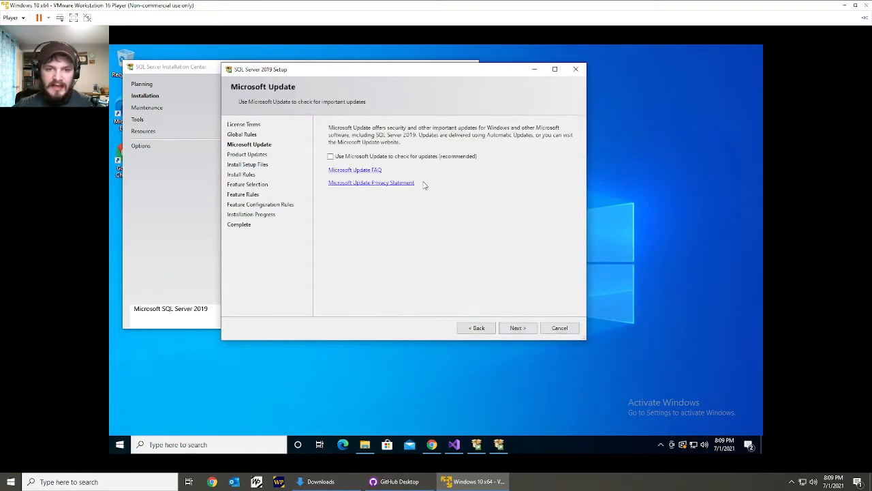
click(516, 330)
click(516, 329)
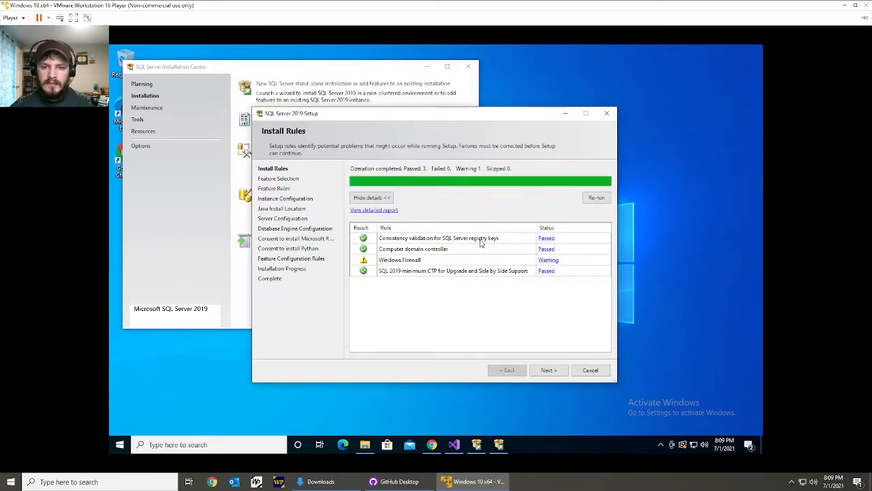
Review the Windows Firewall rule's details in Install Rules and proceed to Feature Selection.
drag(420, 116, 411, 81)
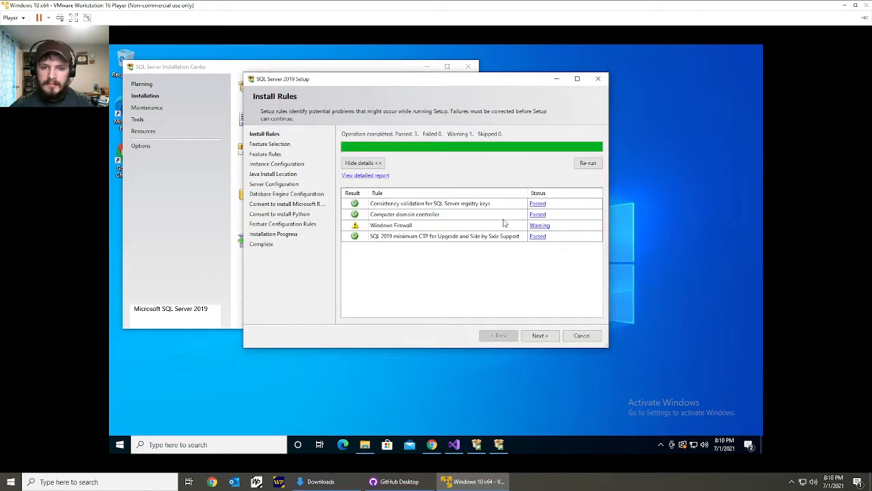
click(538, 225)
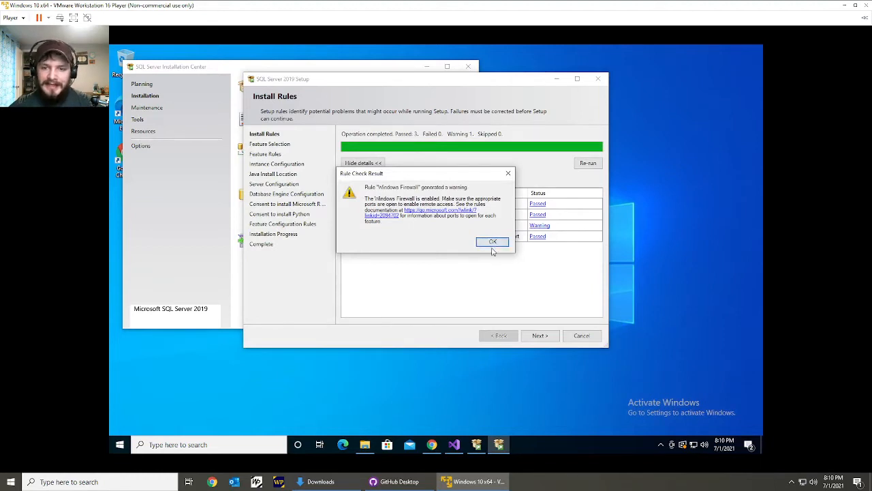
click(492, 242)
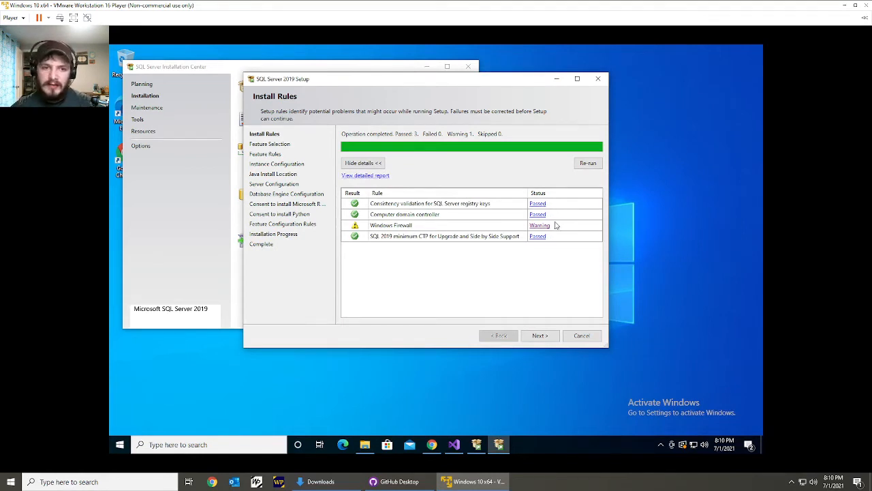
click(539, 335)
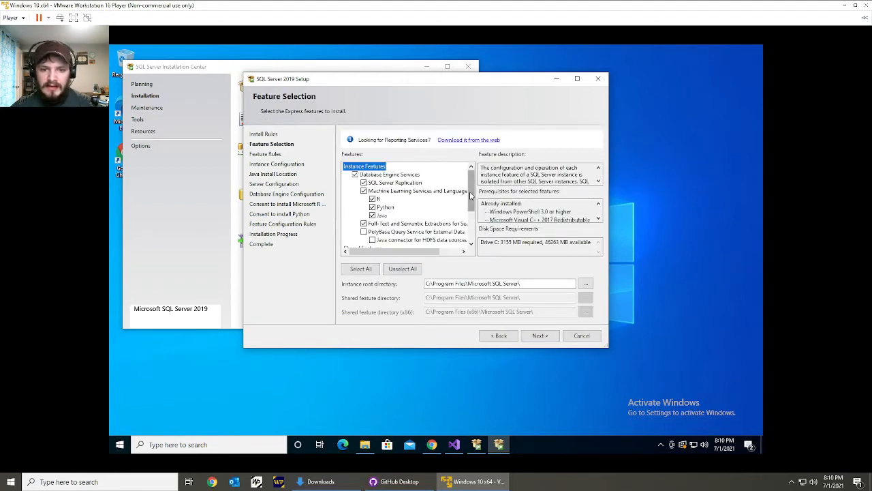
Deselect Machine Learning Services with R, Python and Java, plus Full-Text and Semantic Extractions for Search, and review the remaining features.
drag(470, 195, 472, 189)
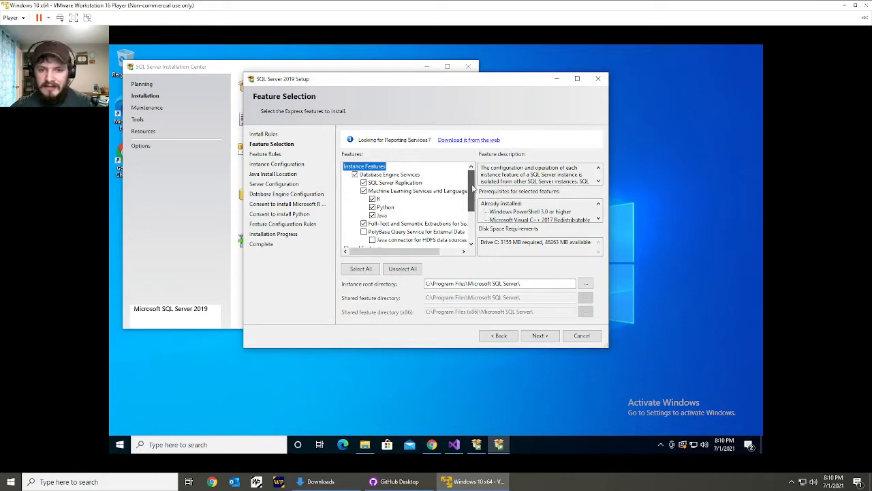
click(409, 224)
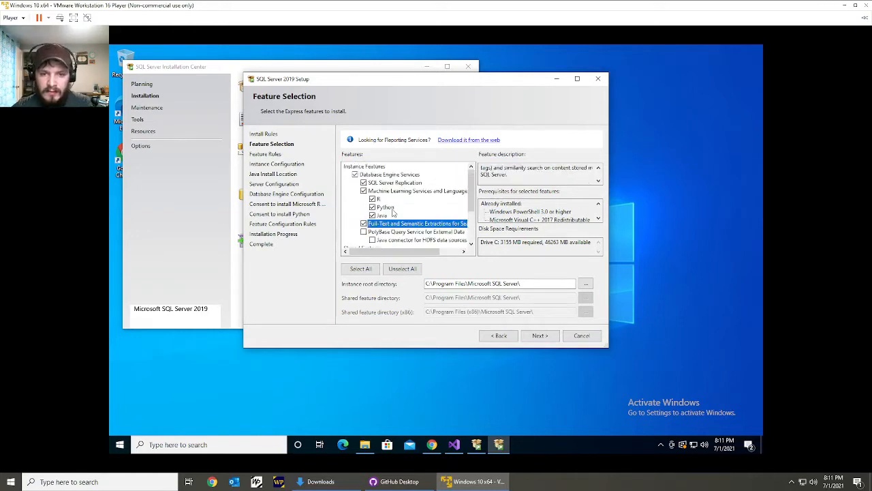
click(372, 215)
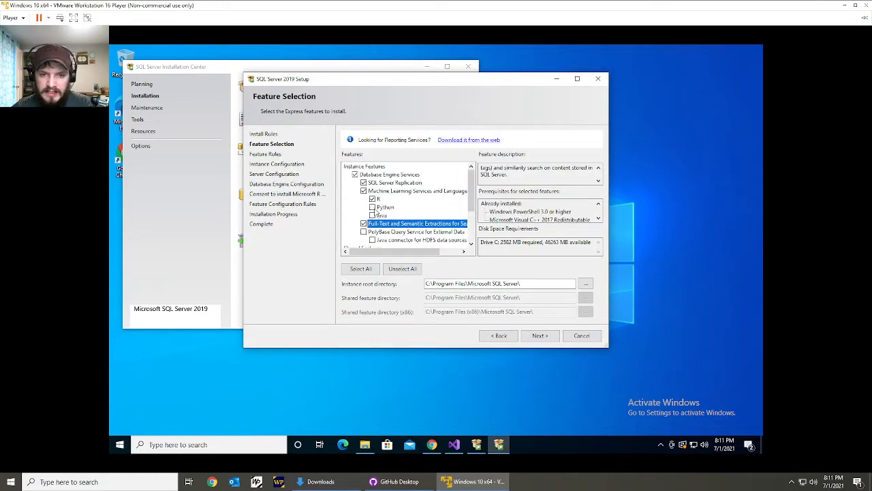
click(365, 192)
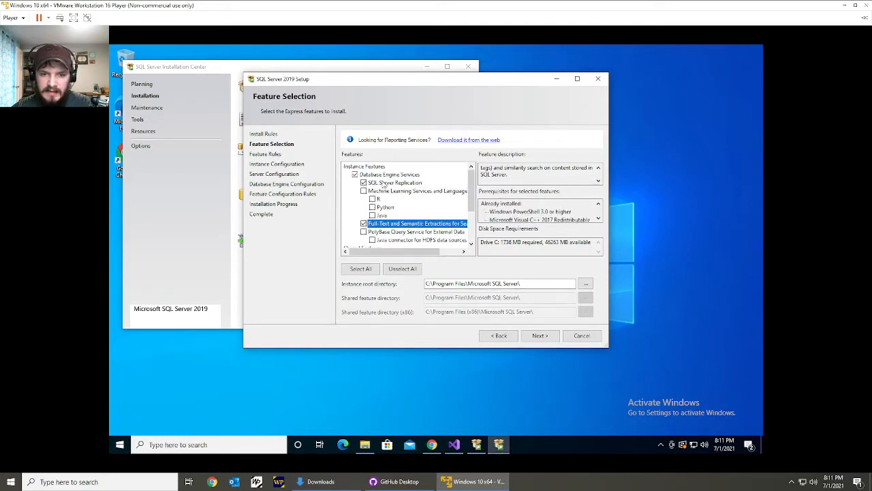
click(363, 225)
scroll(381, 231, down, 1)
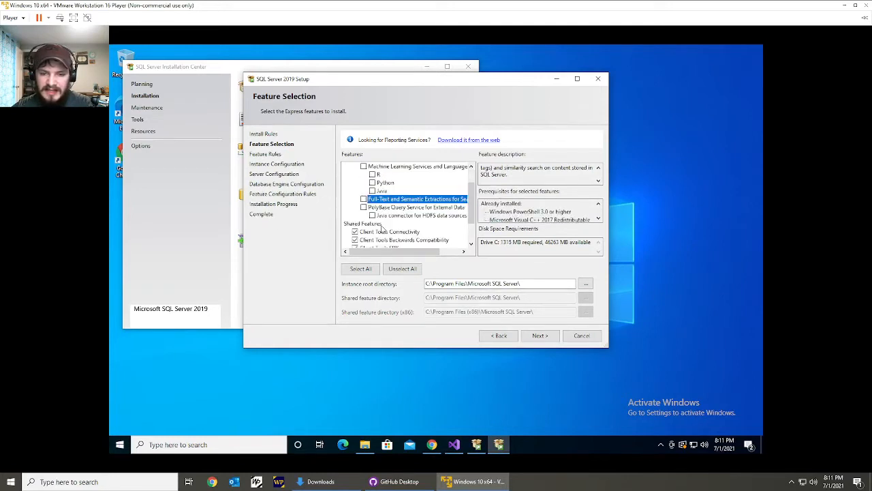
scroll(385, 225, down, 1)
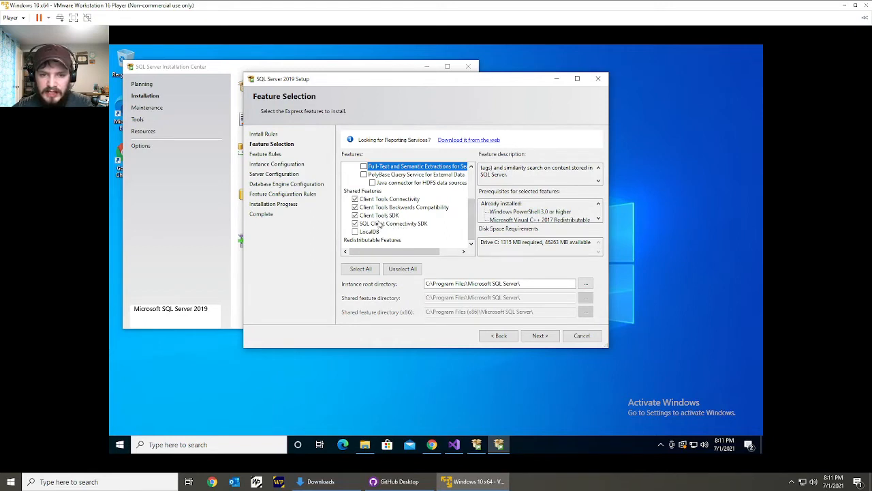
scroll(380, 225, up, 3)
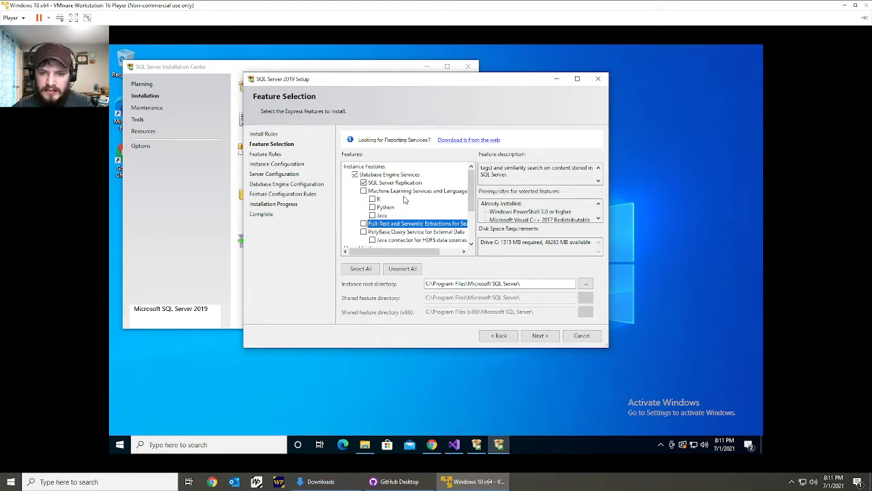
Keep the instance root directory C:\Program Files\Microsoft SQL Server\ and proceed to Instance Configuration.
click(528, 284)
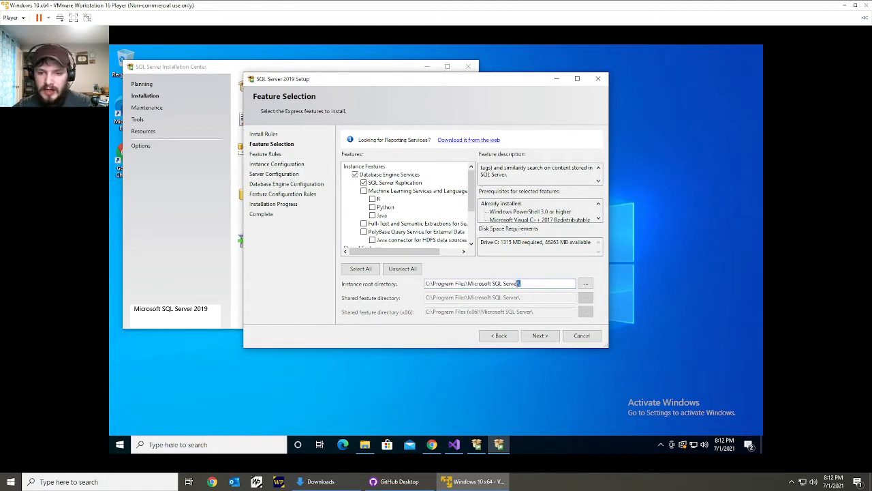
drag(516, 284, 485, 283)
click(482, 284)
click(511, 283)
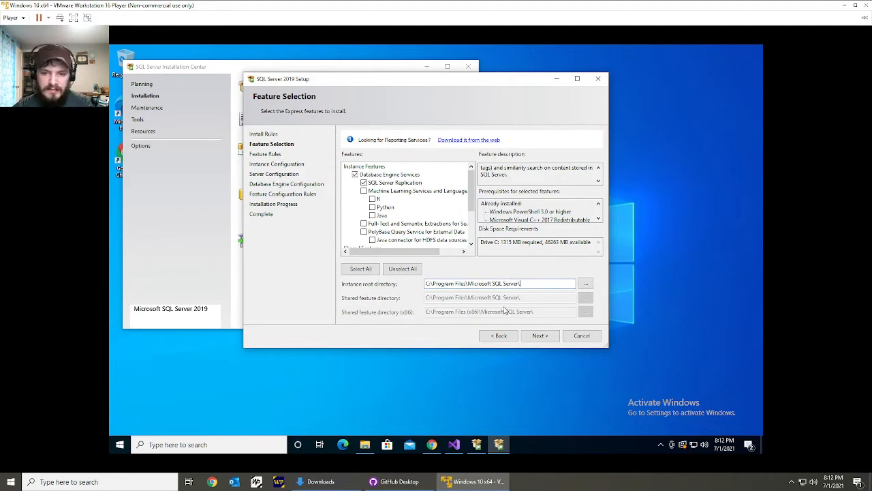
click(543, 336)
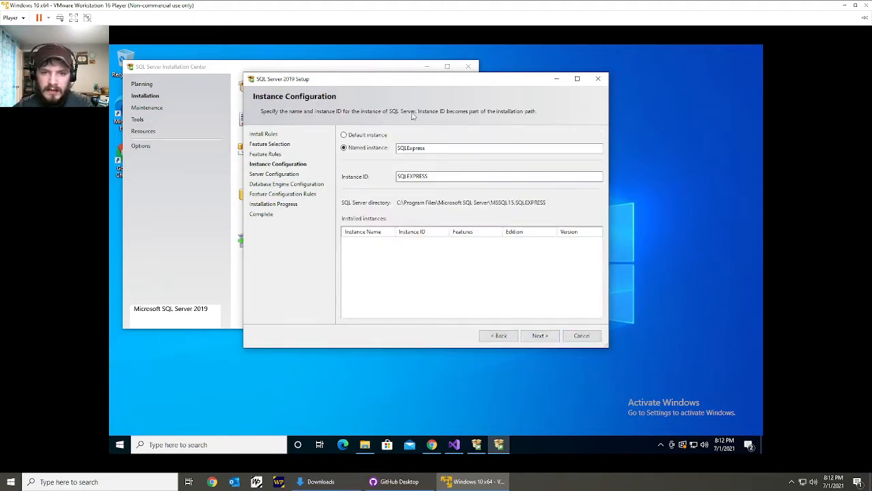
Keep the named instance SQLExpress with instance ID SQLEXPRESS and proceed to Server Configuration.
double_click(437, 147)
click(437, 148)
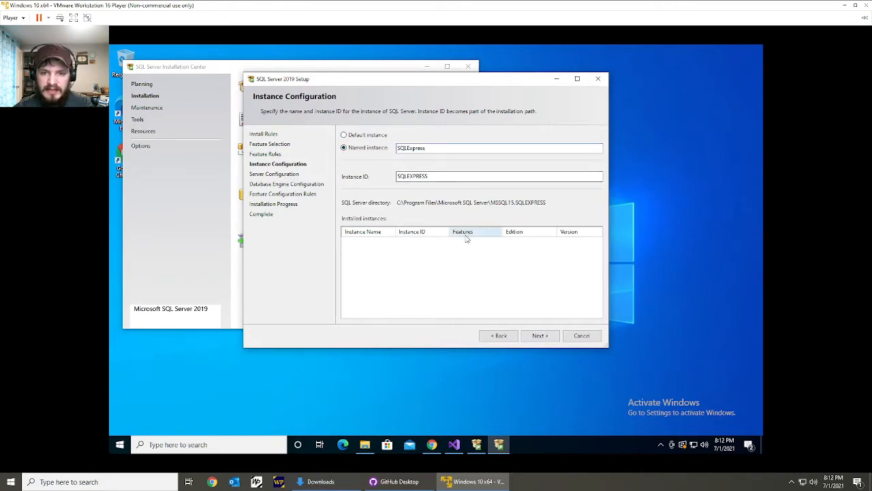
click(549, 335)
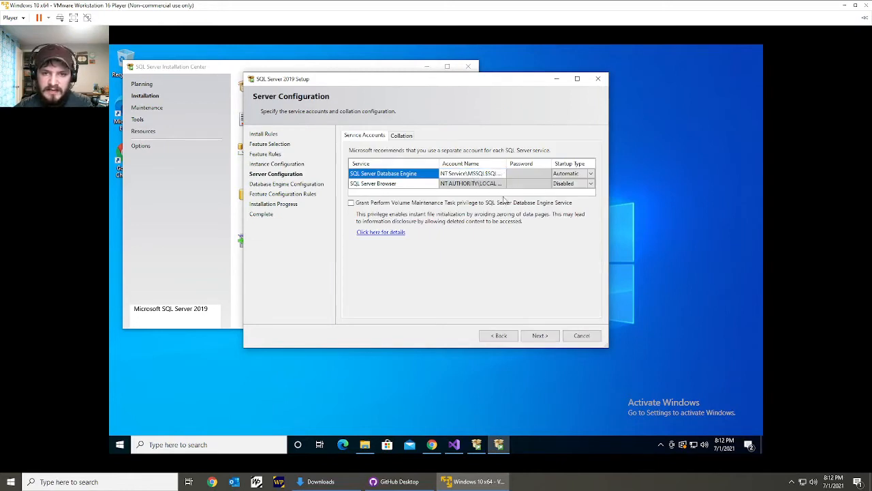
Review the service accounts and collation, keep their default settings, and proceed to Database Engine Configuration.
click(430, 185)
click(400, 135)
click(365, 135)
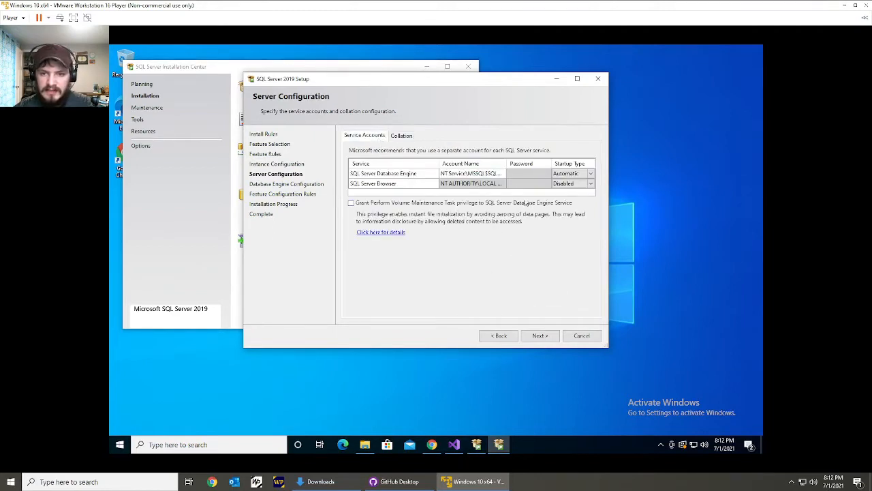
click(543, 337)
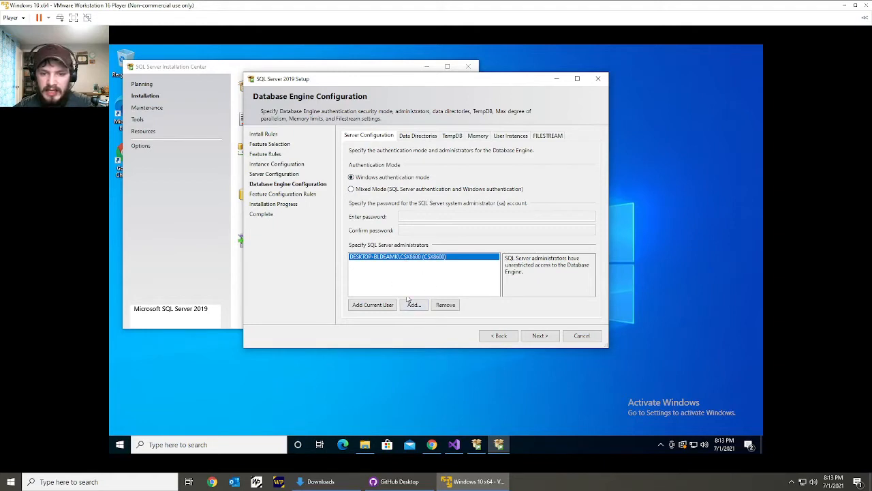
Examine the database engine's data directories, TempDB, memory, user instance and FILESTREAM settings.
click(417, 139)
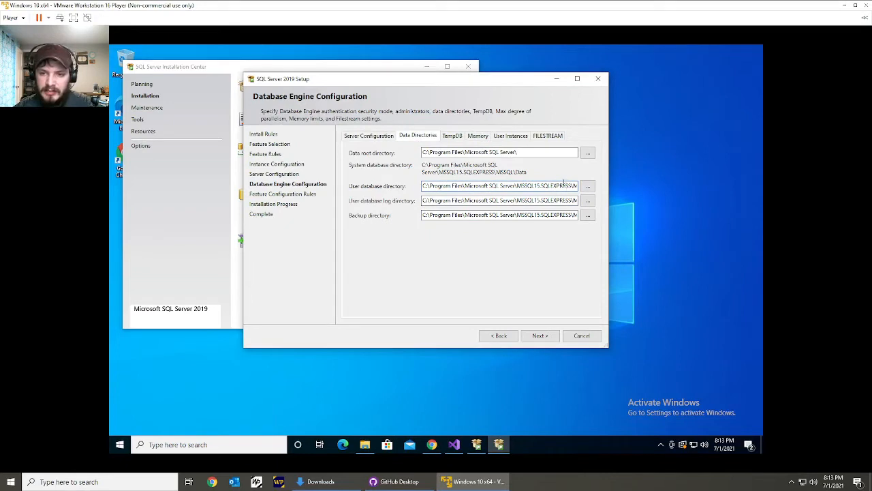
drag(560, 185, 578, 200)
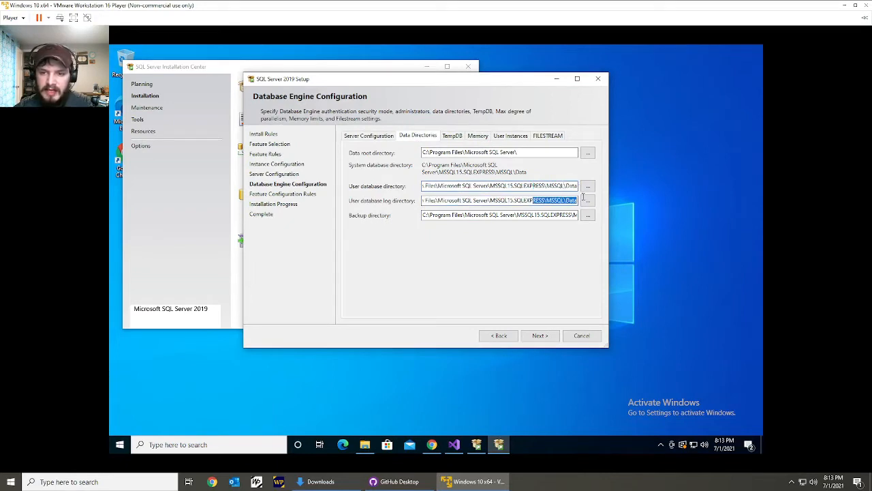
click(457, 139)
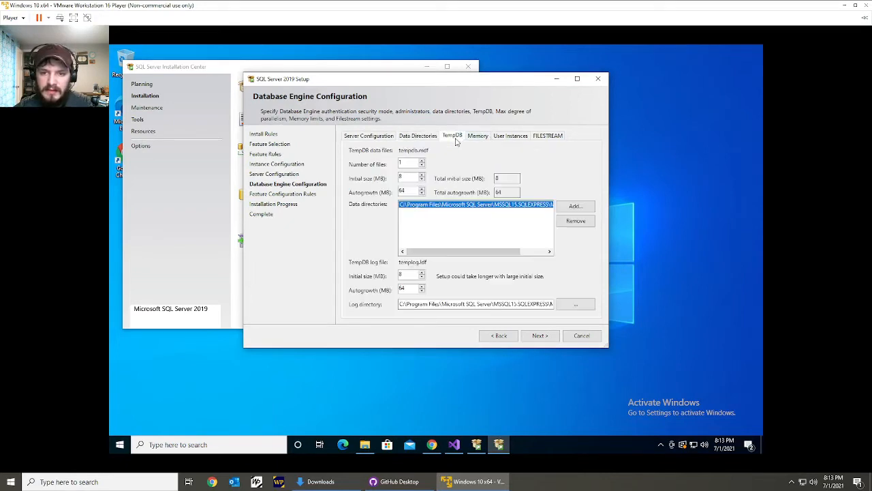
drag(483, 251, 460, 228)
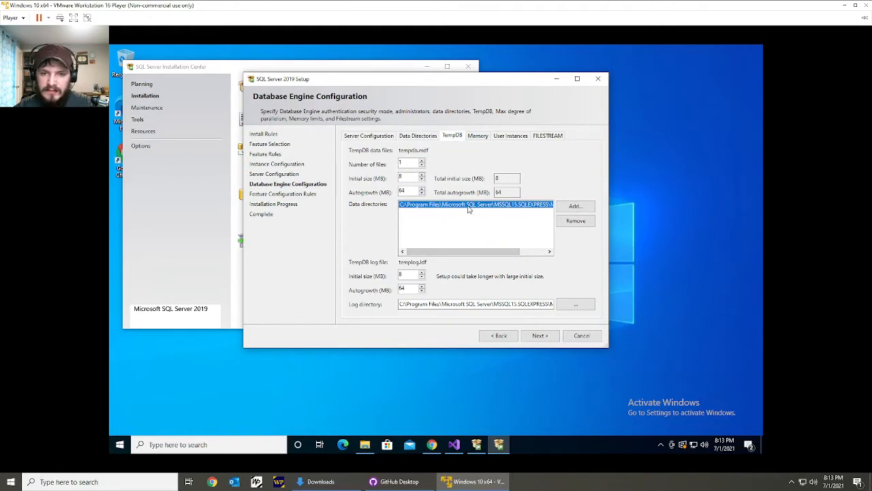
click(485, 138)
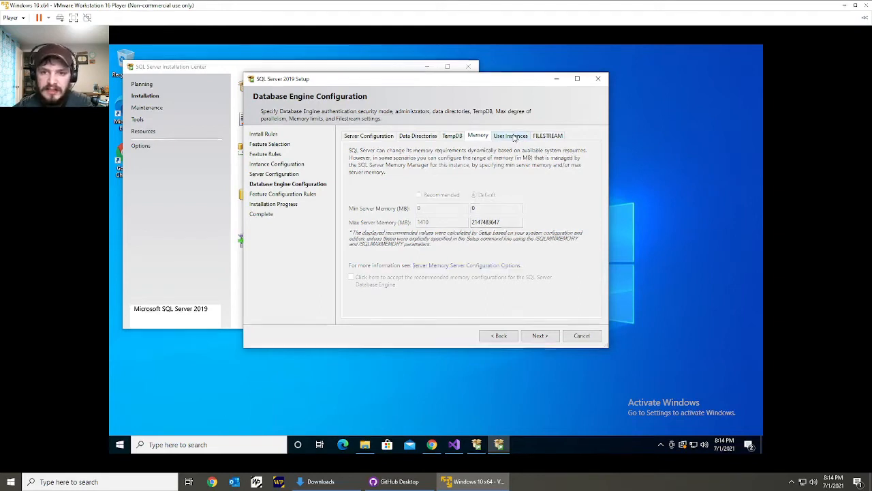
click(515, 138)
click(546, 138)
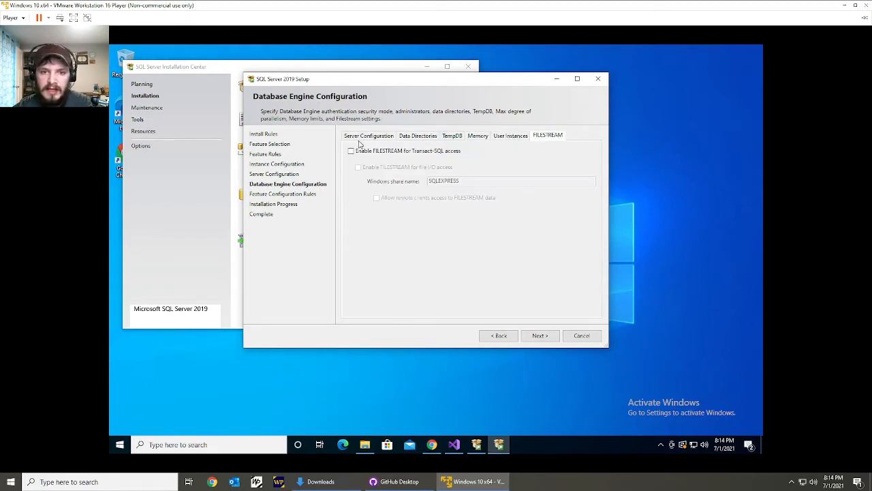
click(369, 138)
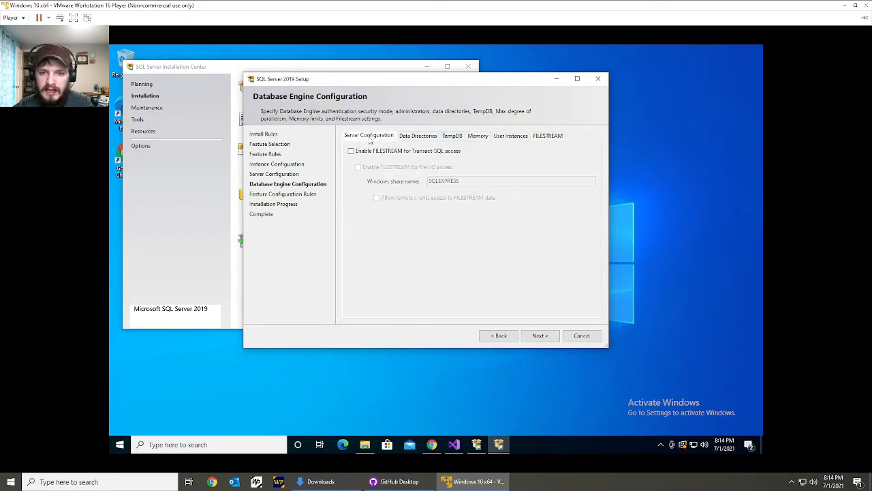
Run the SQL Server installation with the default database engine settings and close the completed setup.
click(538, 336)
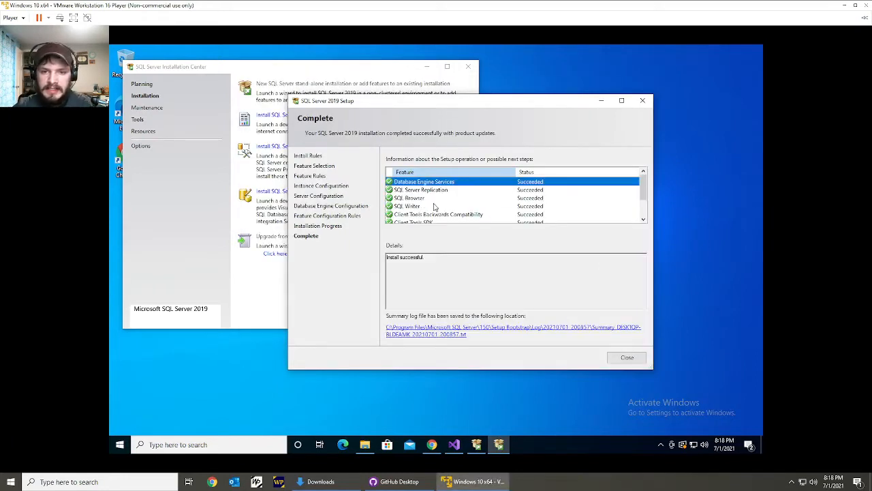
click(618, 357)
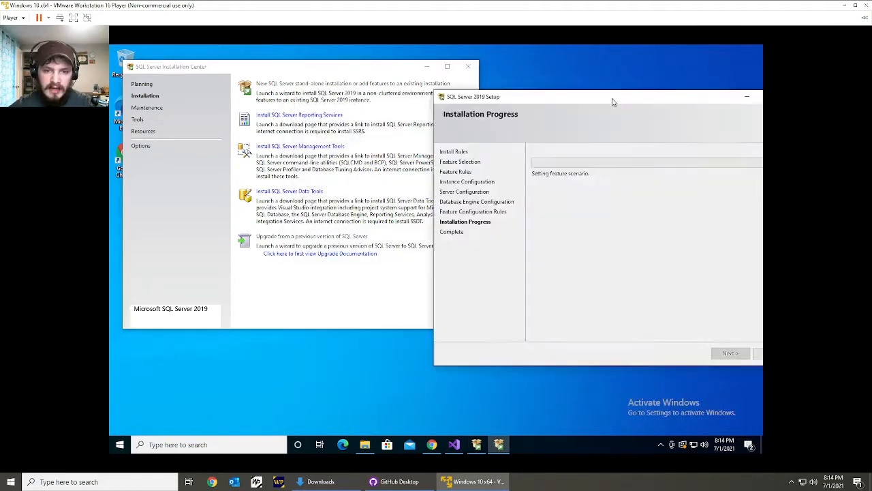
drag(614, 102, 466, 106)
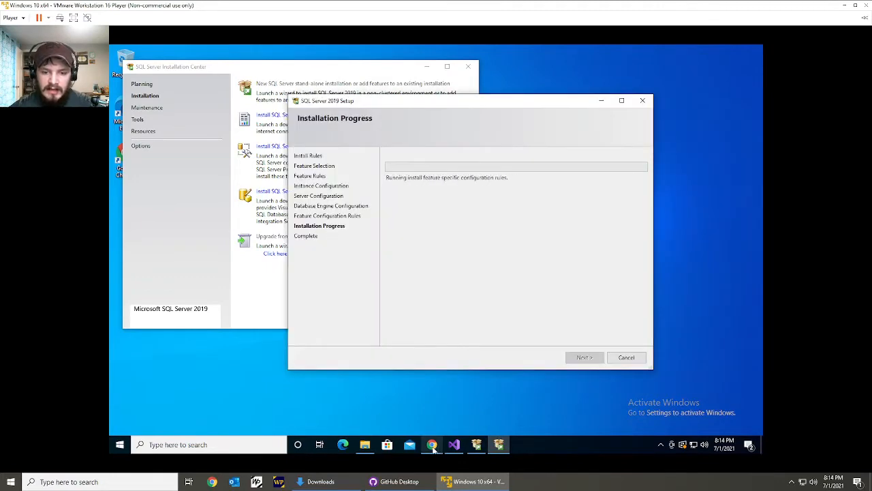
Switch to Chrome and search the web for "microsoft sql server management studio".
click(431, 445)
click(322, 68)
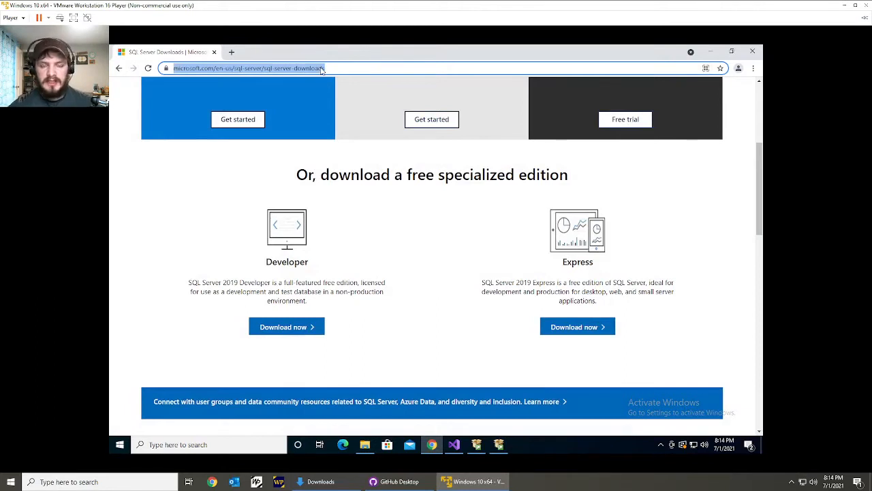
text(microsoft)
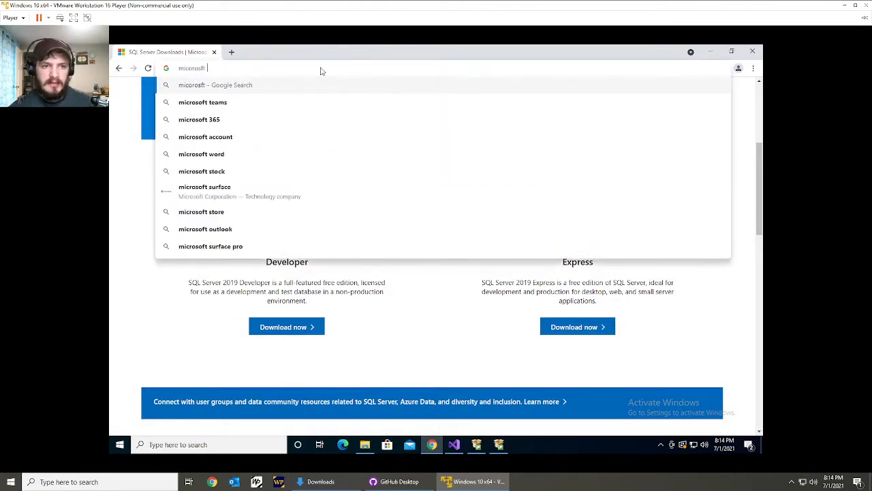
key(ctrl+a)
text(micor)
key(BackSpace)
key(BackSpace)
text(ros)
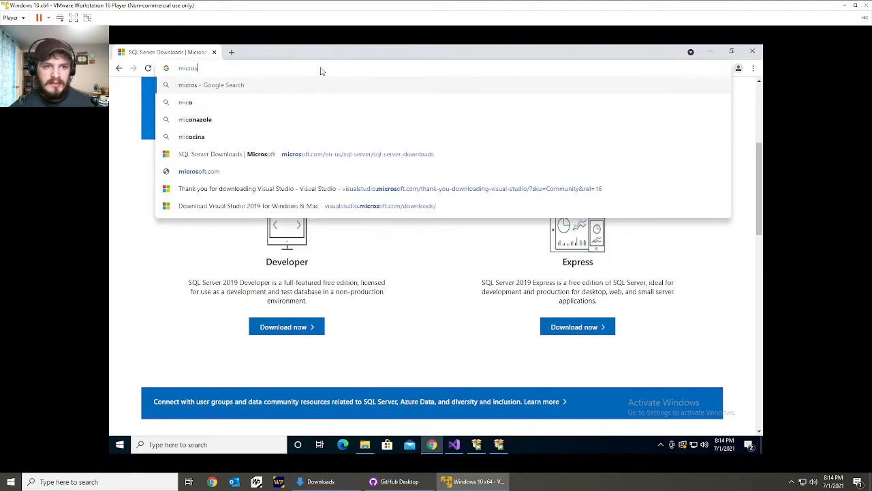
text(oft)
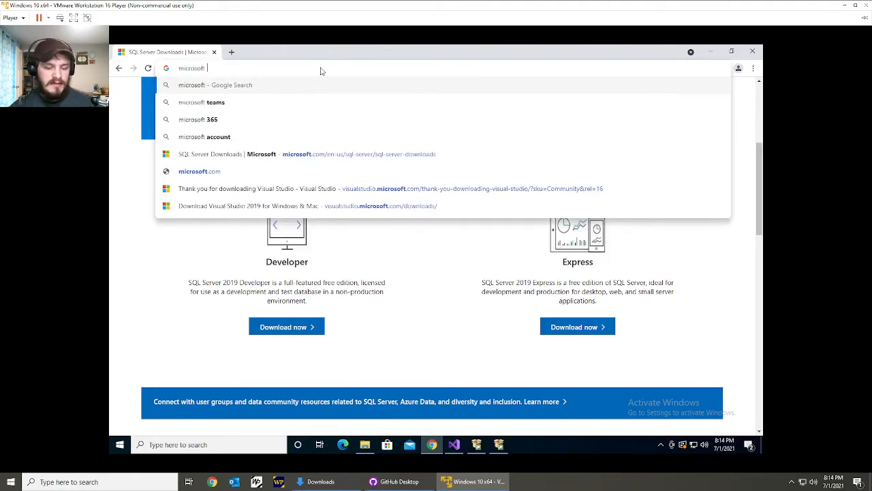
text( sql)
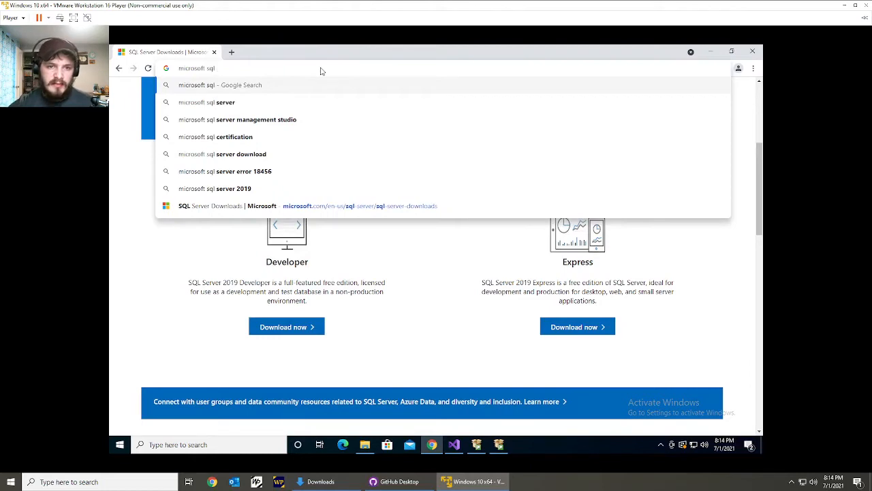
click(286, 119)
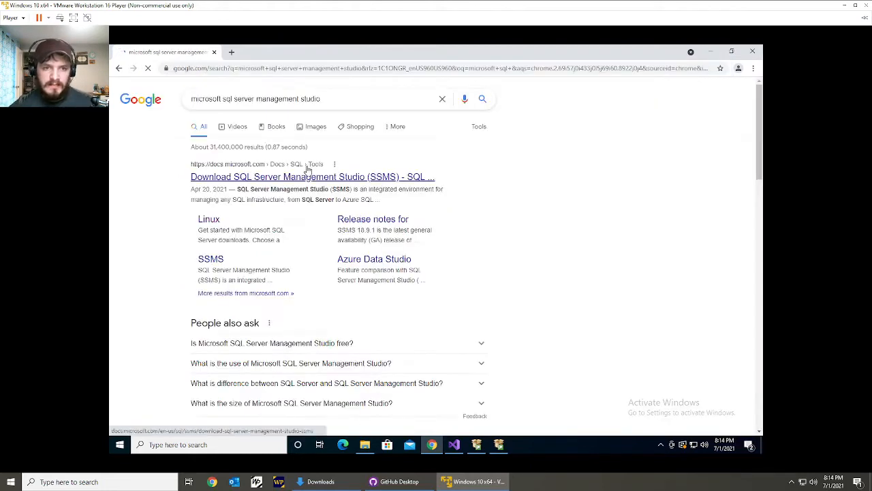
Open the Microsoft Docs page for SQL Server Management Studio and download SSMS 18.9.1.
click(307, 178)
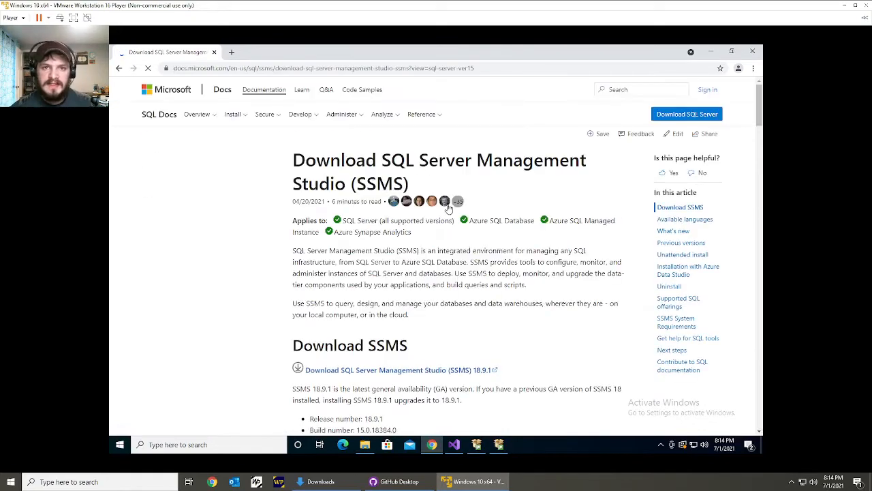
scroll(451, 225, down, 3)
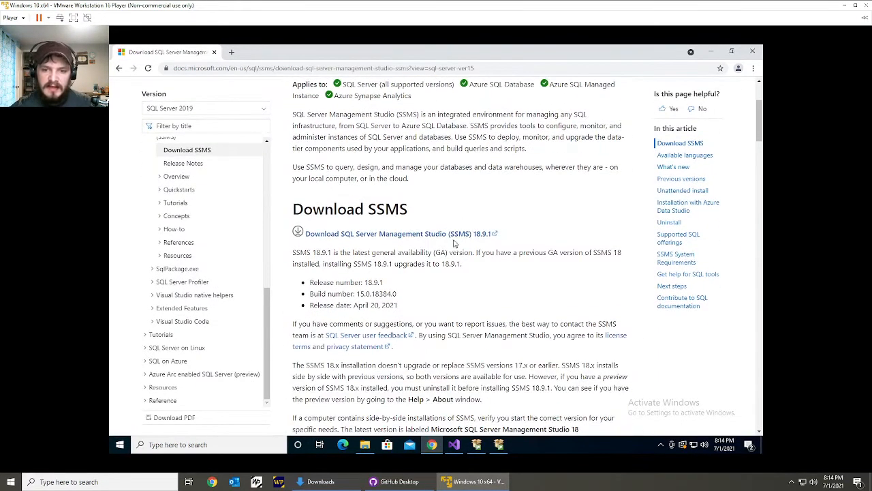
click(451, 234)
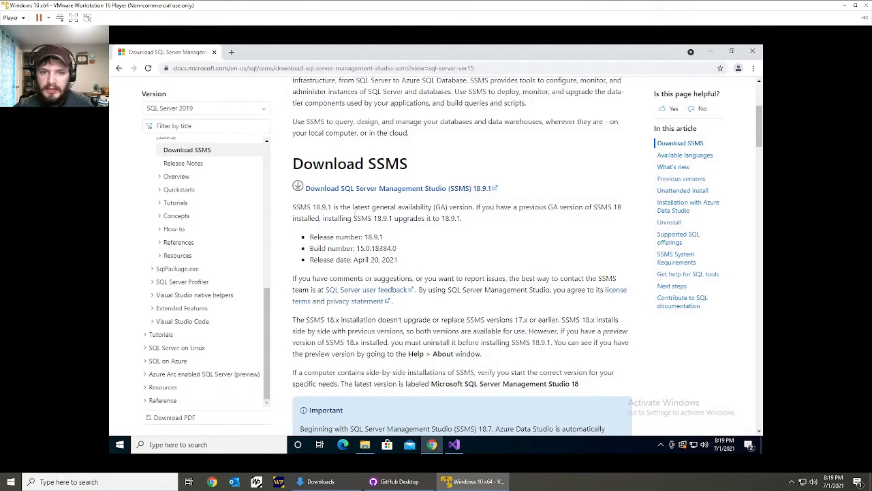
Minimize the browser and restart the Windows 10 virtual machine.
click(711, 53)
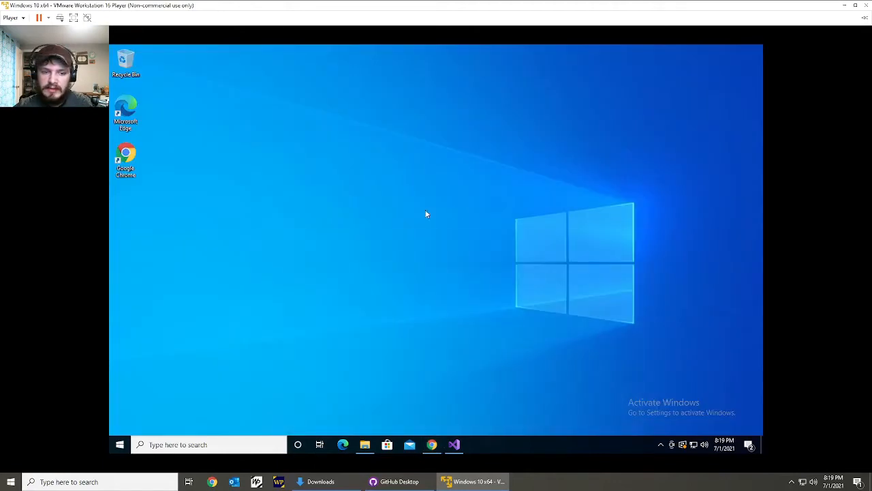
click(119, 444)
click(120, 424)
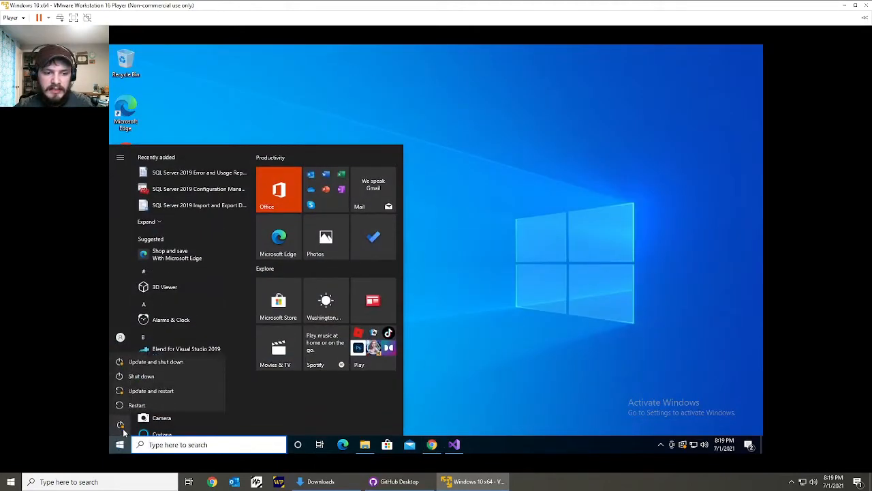
click(137, 403)
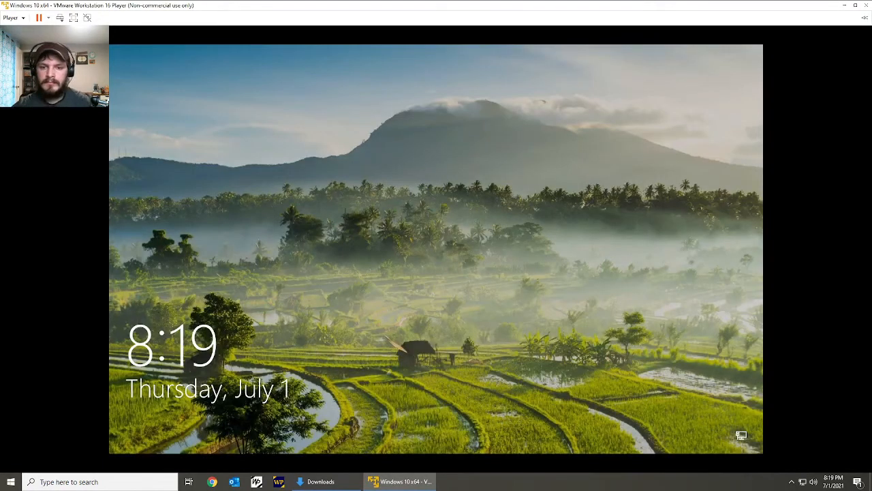
Dismiss the virtual machine's lock screen and sign in to Windows by entering the account password.
click(440, 252)
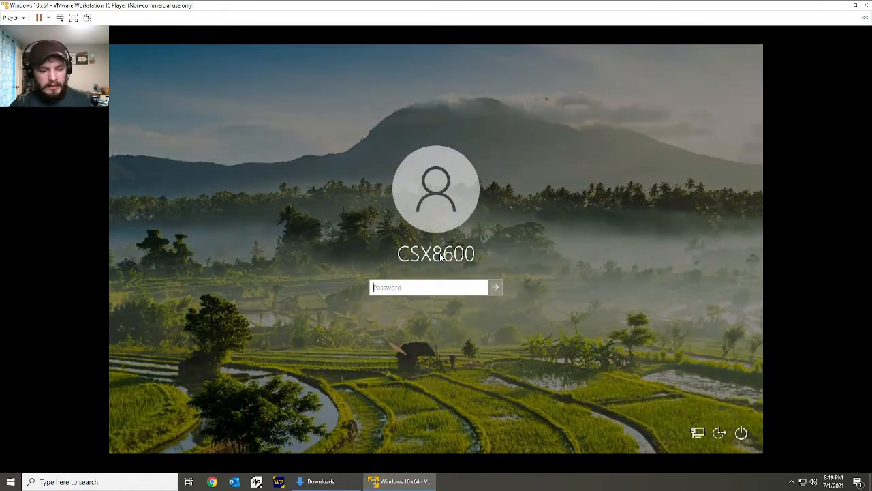
text(•••••••)
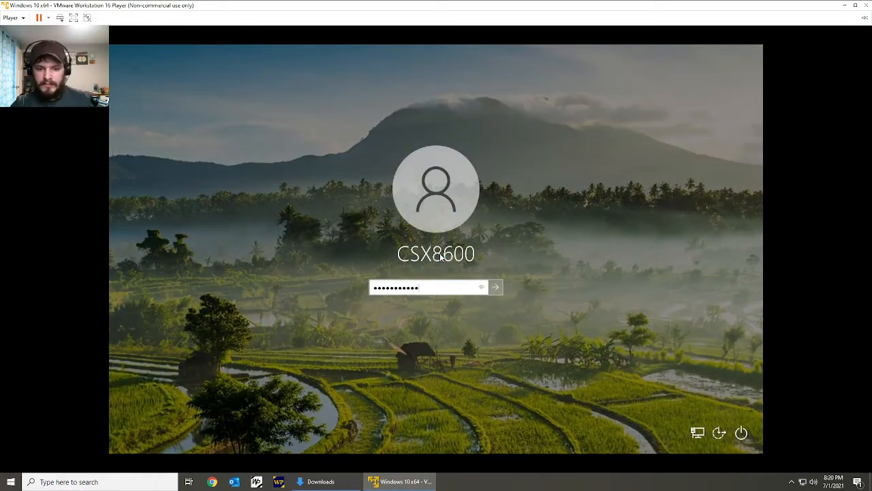
text(•••••)
key(Return)
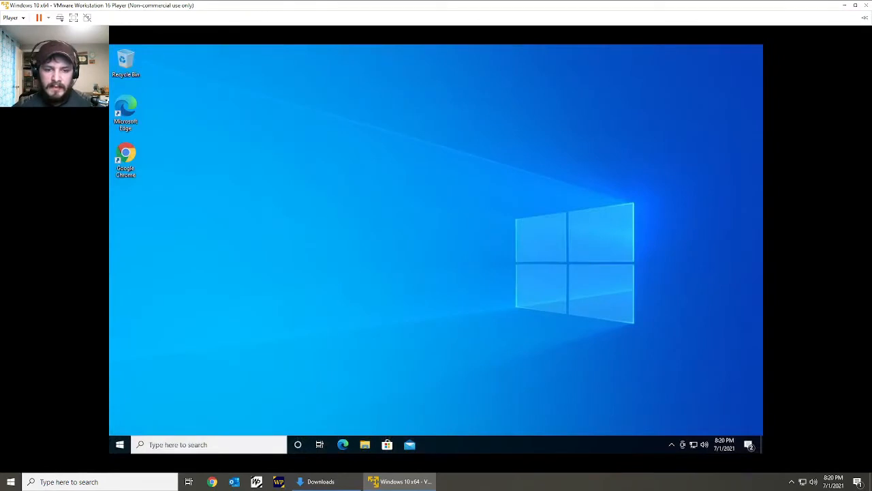
Run SSMS-Setup-ENU from the Downloads folder and install SQL Server Management Studio in its default location.
click(365, 444)
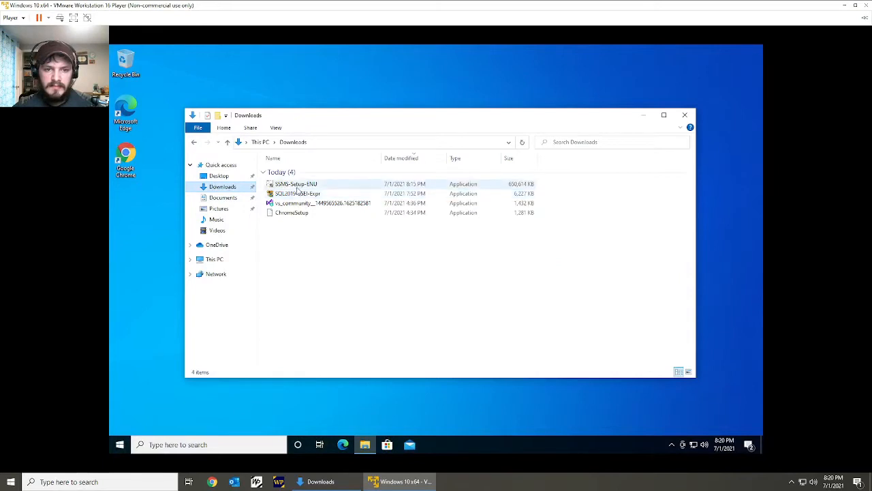
double_click(300, 185)
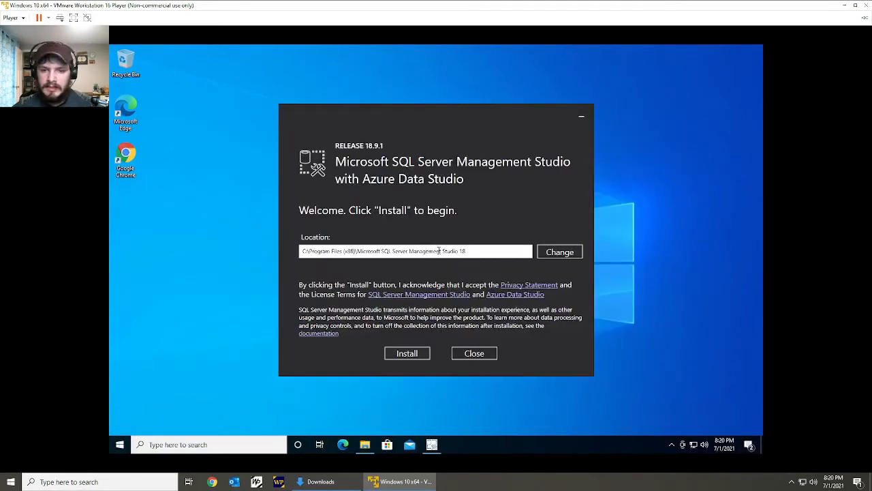
click(440, 251)
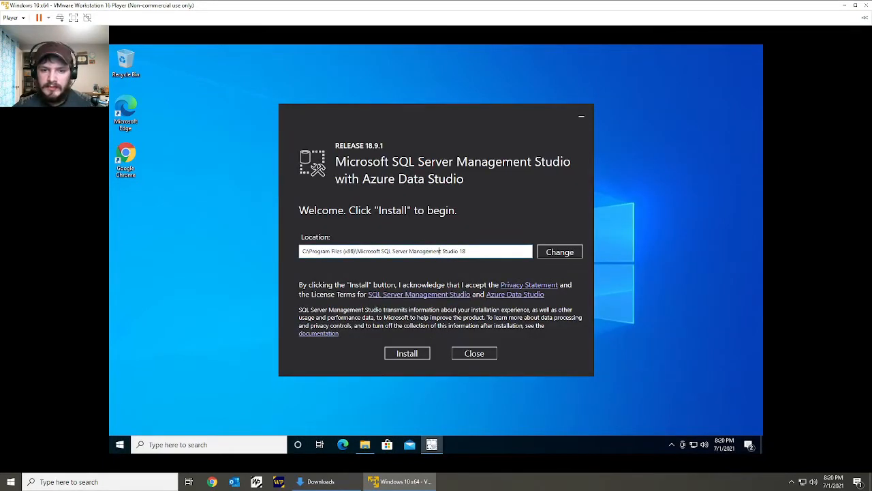
click(399, 352)
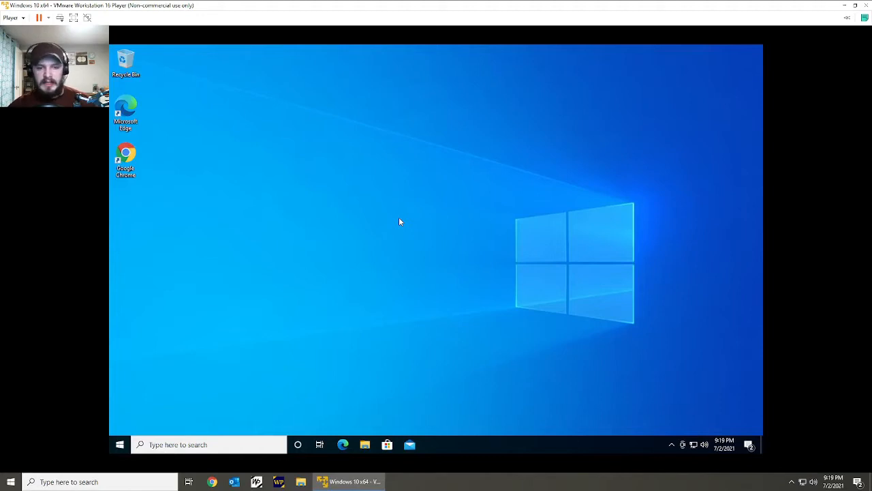
Launch Microsoft SQL Server Management Studio 18 and connect to the local SQLEXPRESS database engine with Windows Authentication.
key(super)
text(s)
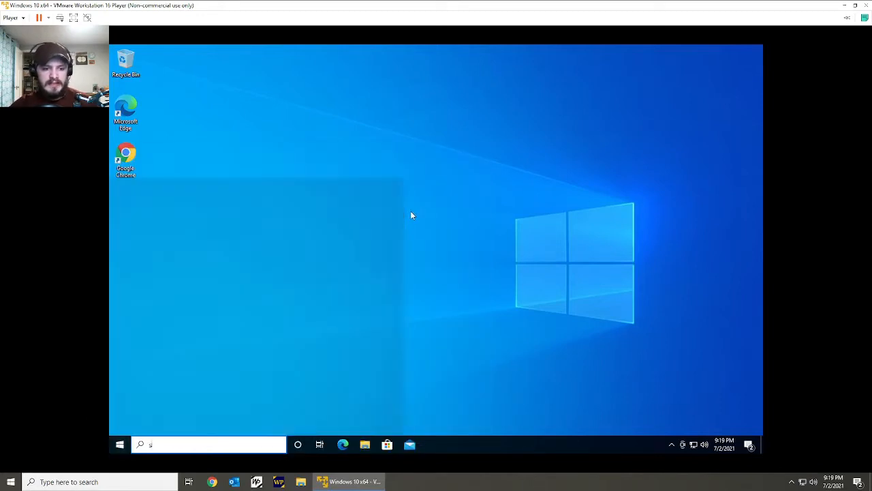
text(ql)
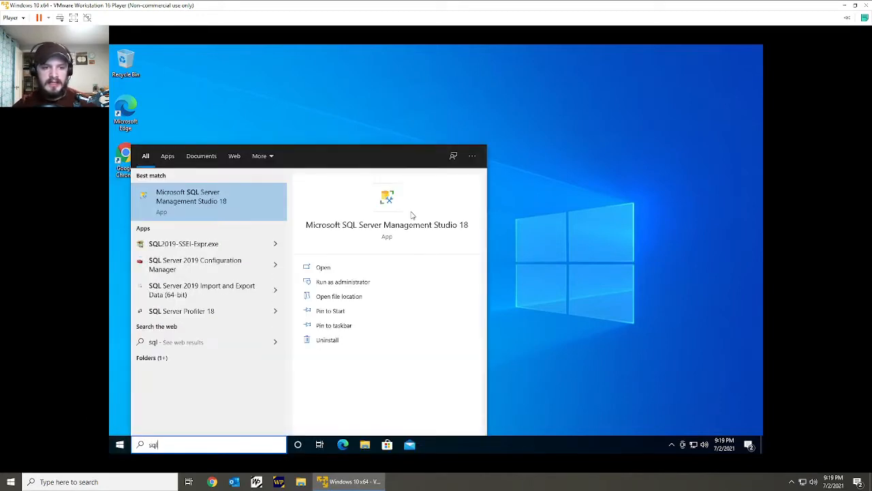
key(Return)
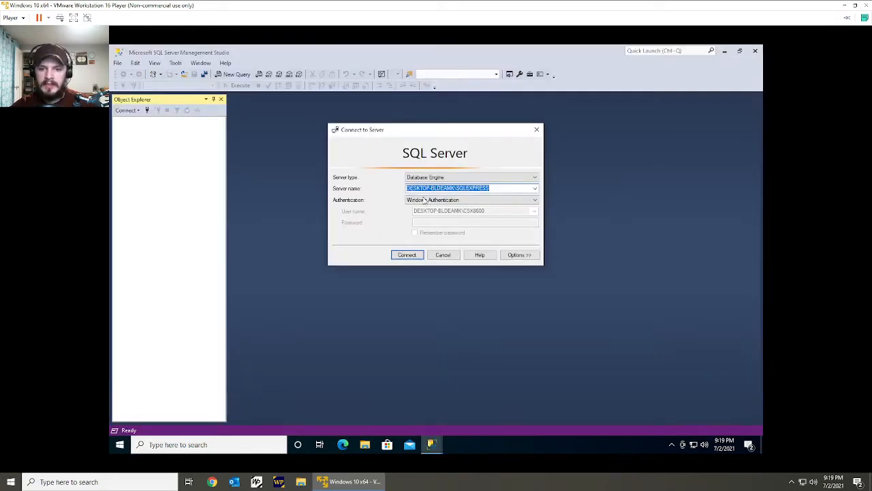
click(501, 188)
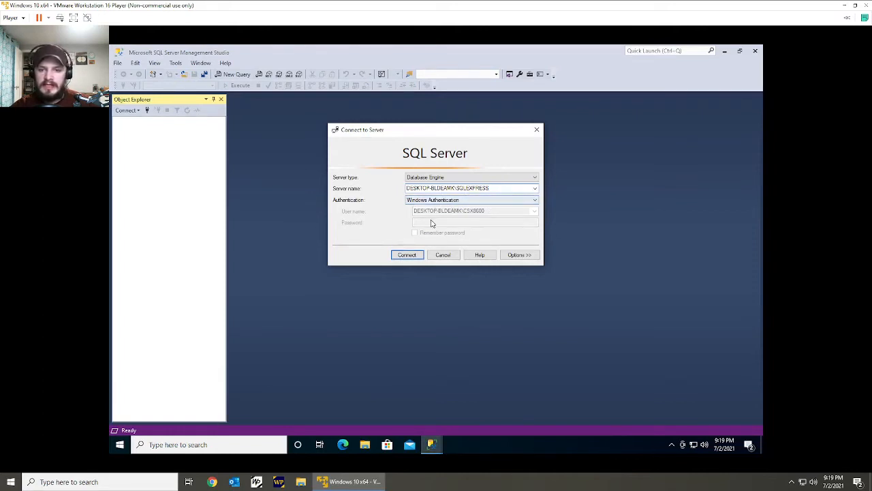
click(411, 256)
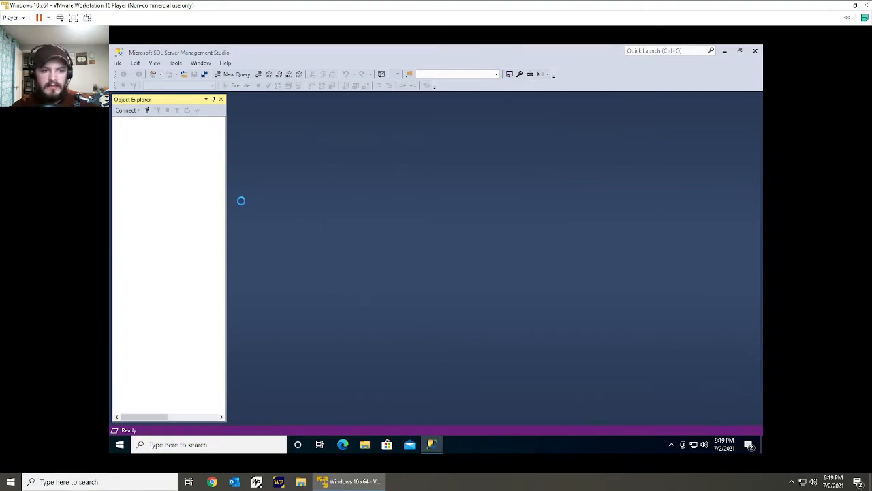
Expand the connected server's Databases folder to view its contents, and minimize Management Studio.
click(126, 128)
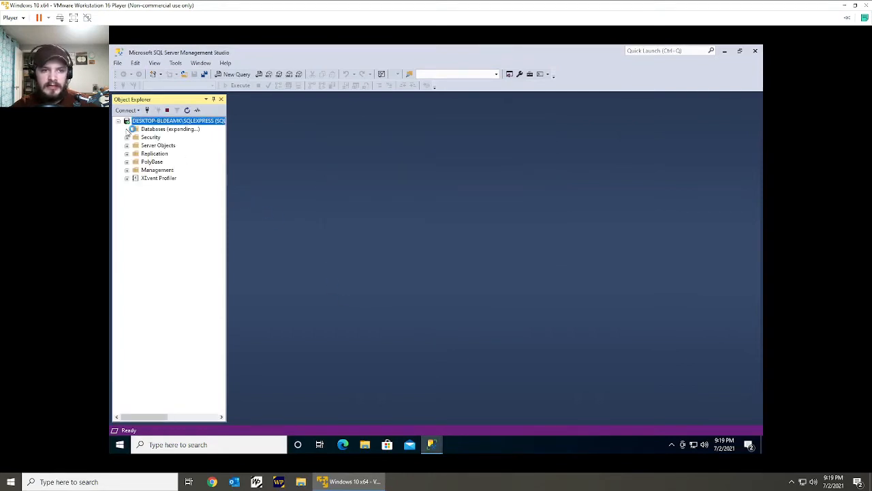
click(145, 129)
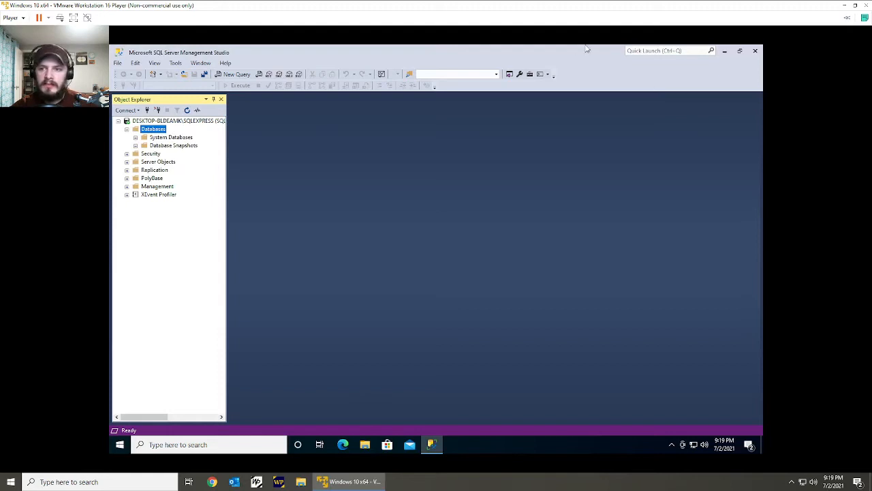
click(725, 51)
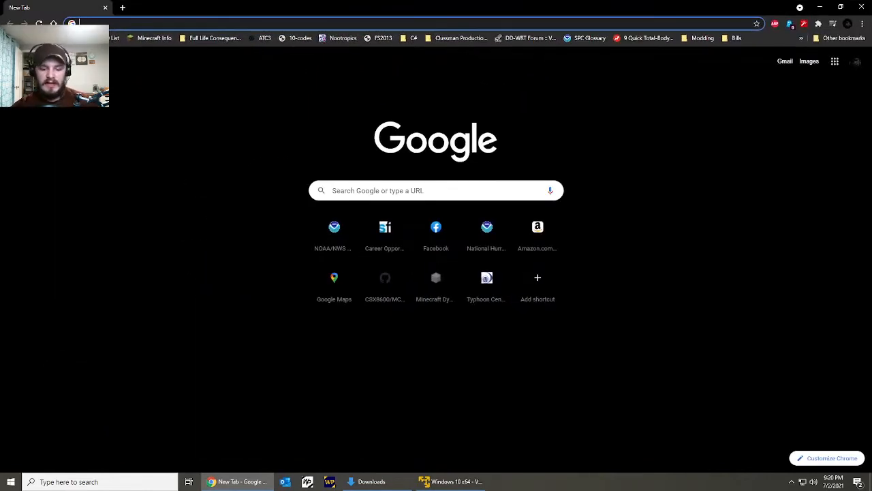
Switch to Chrome on the host computer and search the web for "windows server 2019 iso".
text(sql)
key(BackSpace)
key(BackSpace)
key(BackSpace)
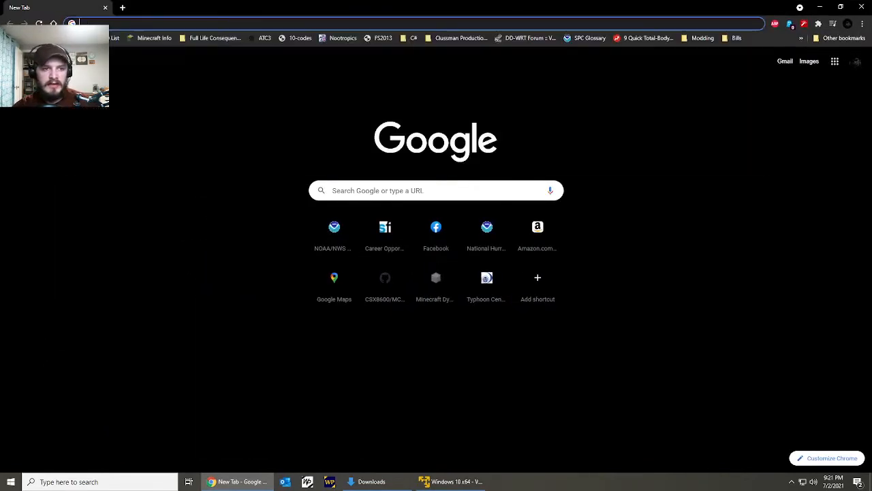
text(windows server 2019 iso)
key(Return)
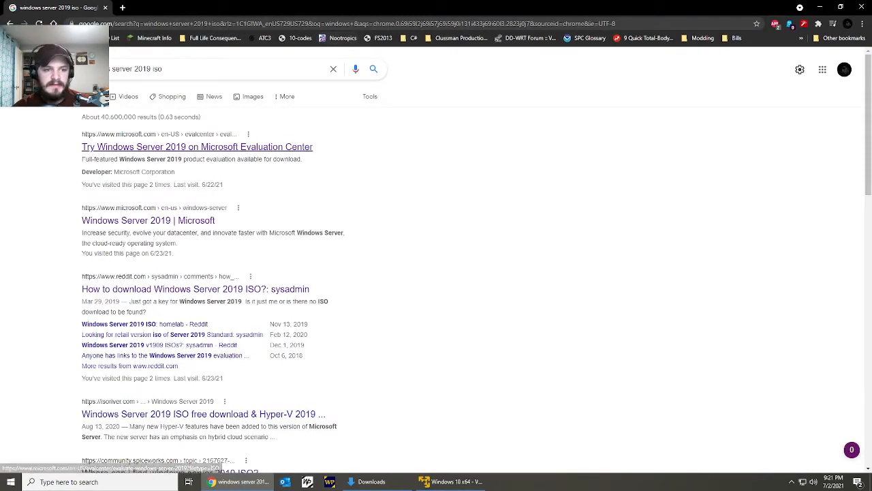
Open the Microsoft Evaluation Center page for Windows Server 2019, continue with the ISO option to the registration form, and minimize Chrome.
click(197, 146)
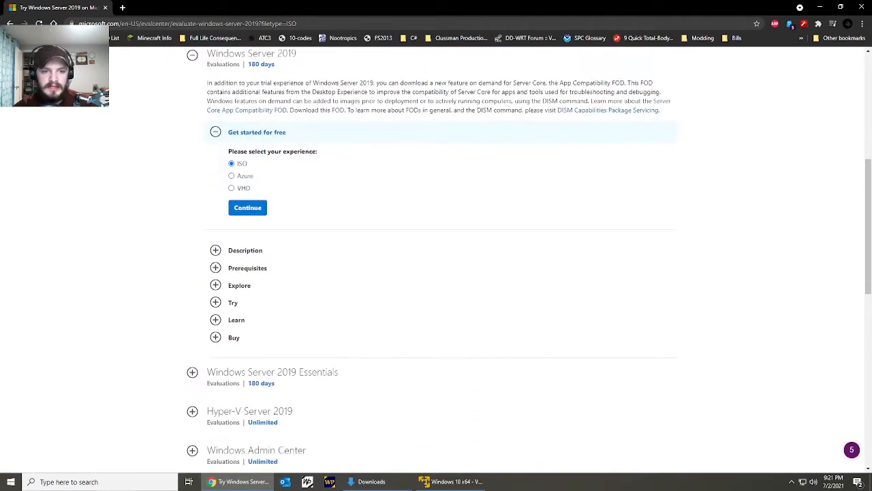
click(247, 207)
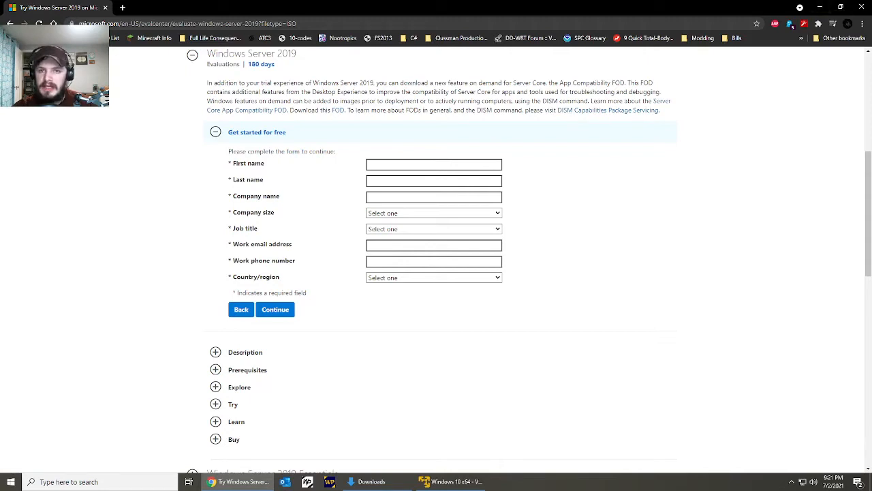
click(820, 6)
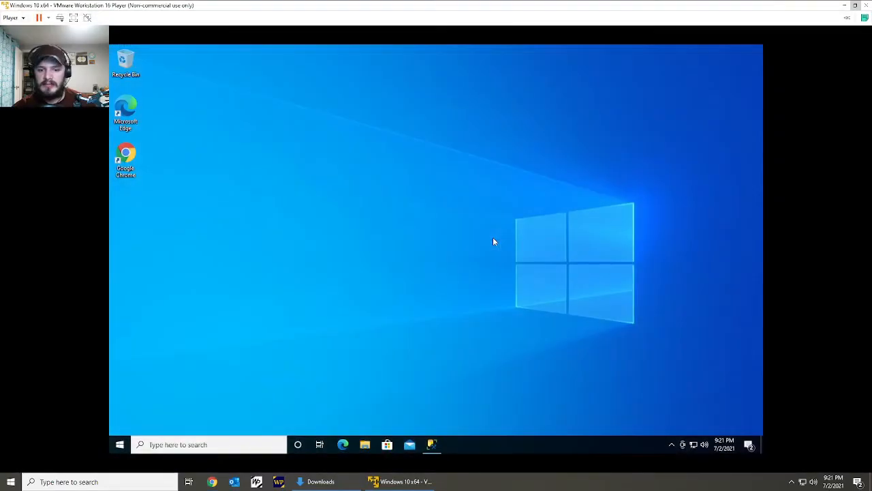
Launch another VMware Workstation 16 Player window on the host and start creating a new virtual machine.
key(super)
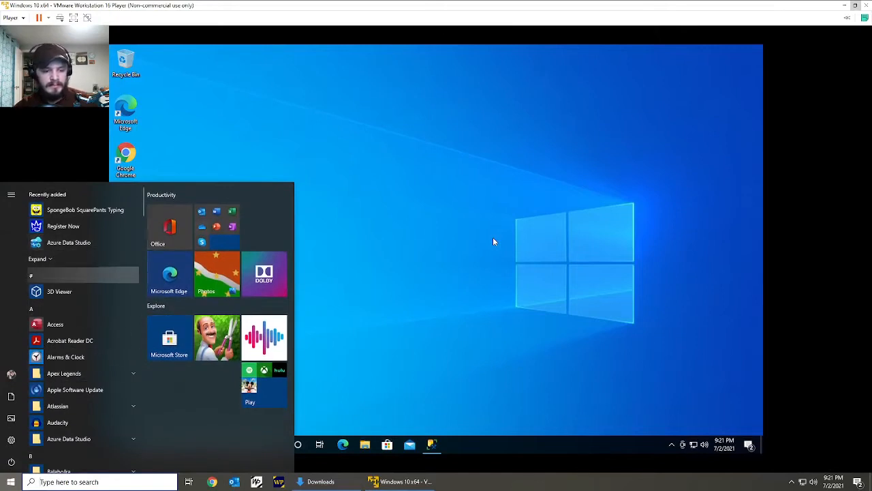
text(workst)
key(Return)
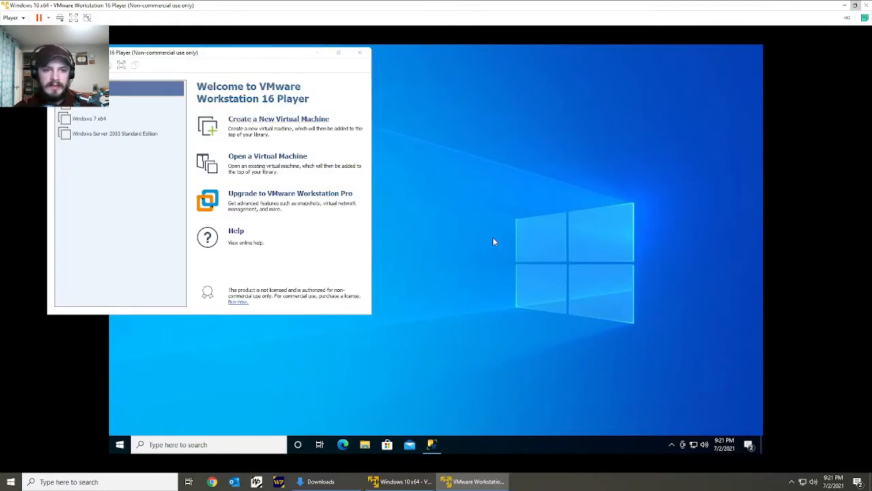
key(ctrl+n)
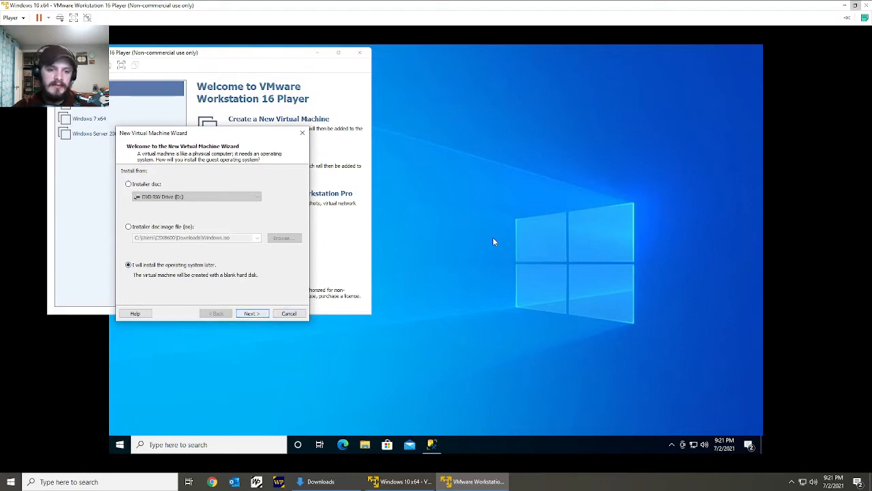
key(Return)
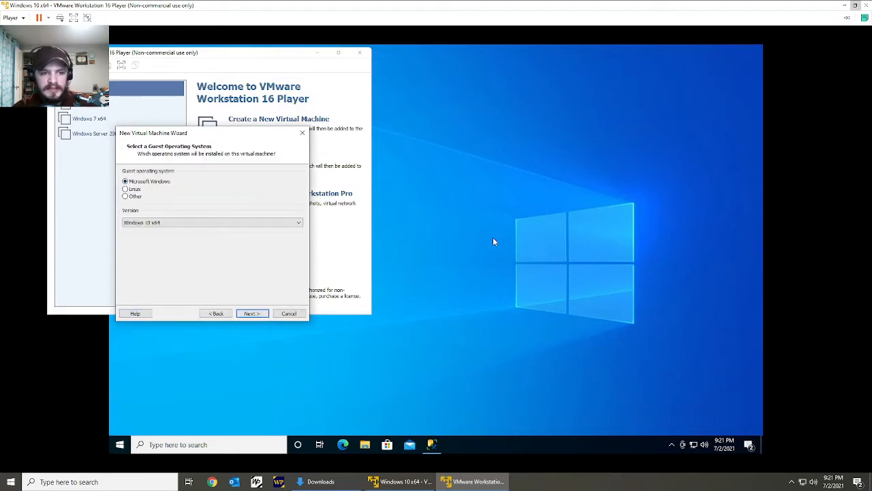
key(alt+Down)
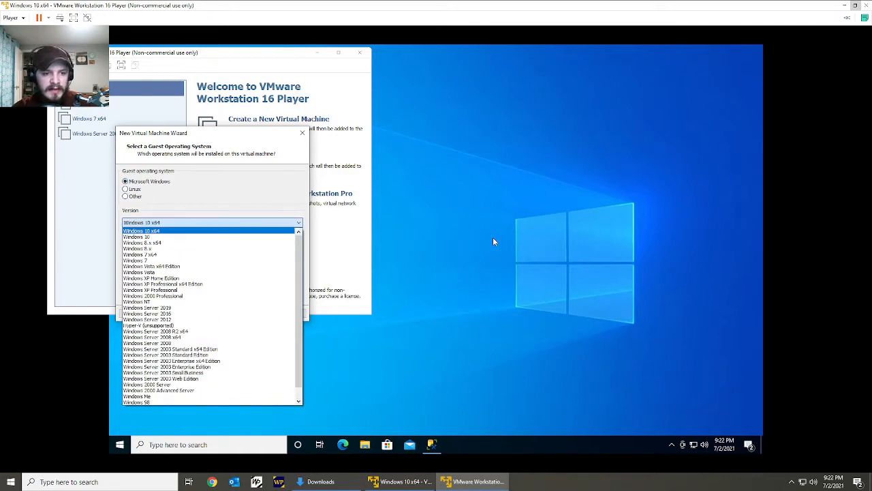
key(Escape)
key(alt+b)
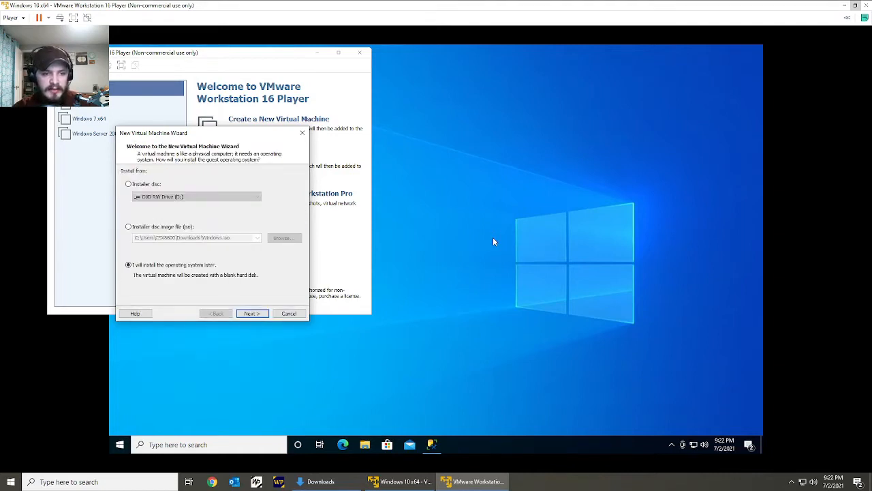
Leave the operating system for later installation, choose Windows Server 2019 as the guest version, and set the location to the VMs\Win Server 2k19 folder.
key(Return)
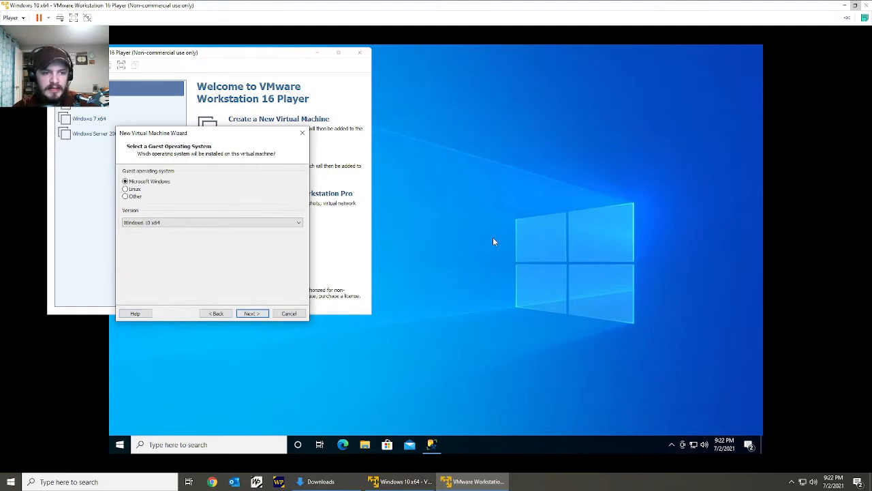
key(alt+Down)
key(Down)
key(Down)
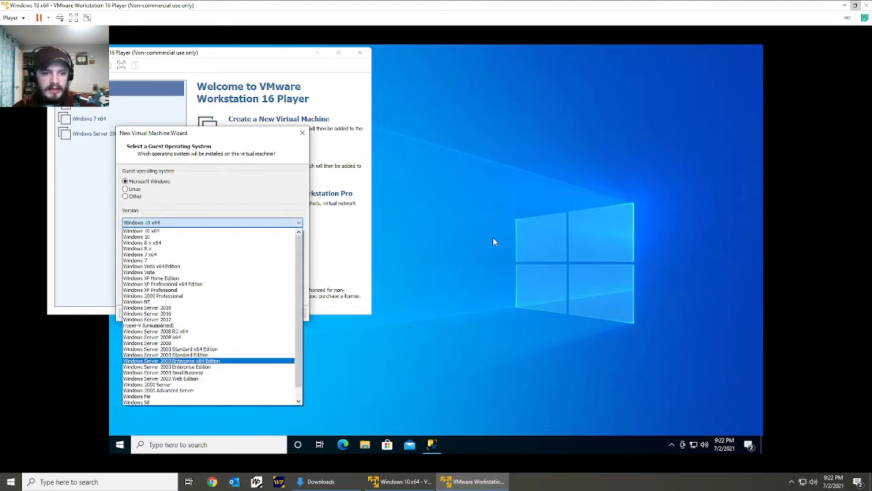
scroll(204, 319, down, 1)
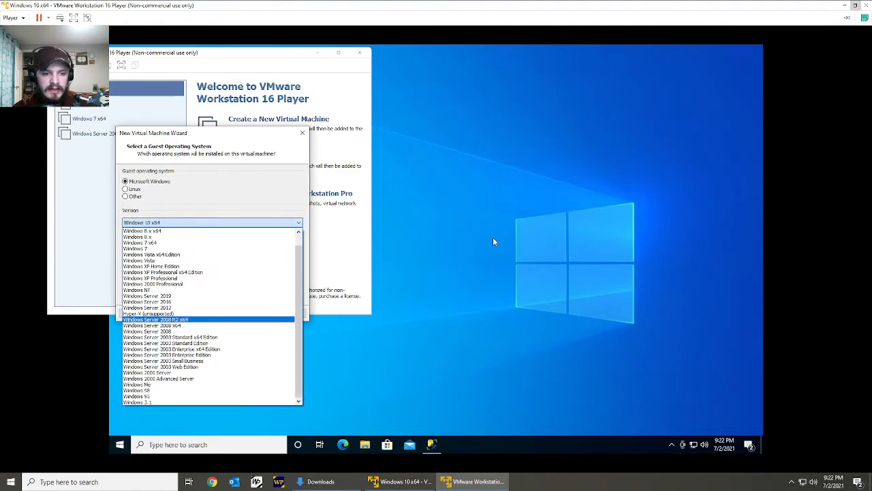
click(147, 296)
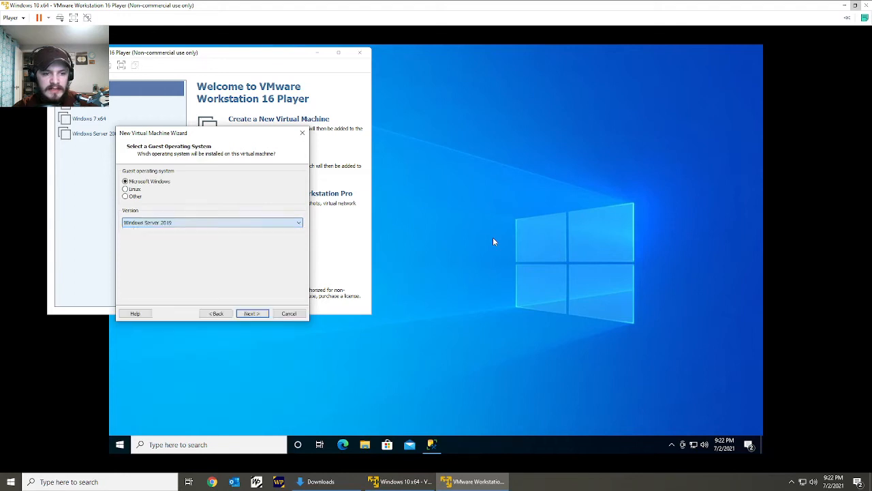
click(253, 314)
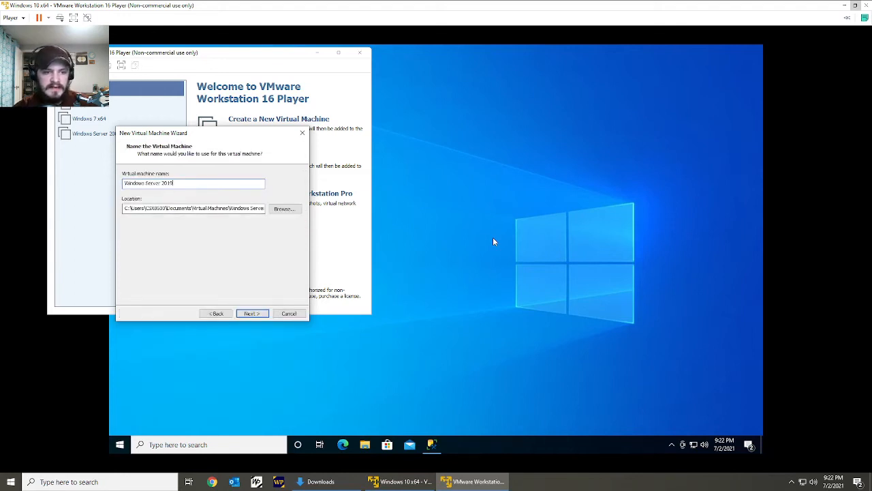
click(284, 209)
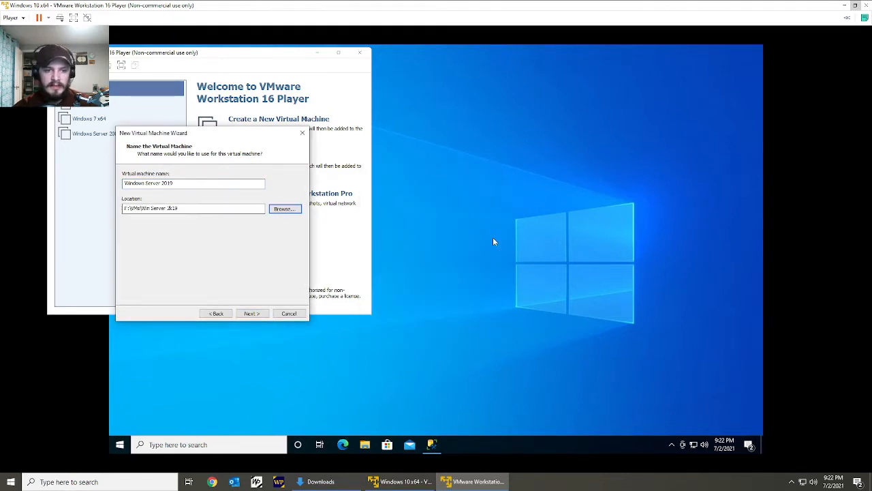
Accept the virtual machine's name and location, and set its maximum disk size to 80 GB, split into multiple files.
drag(218, 208, 124, 208)
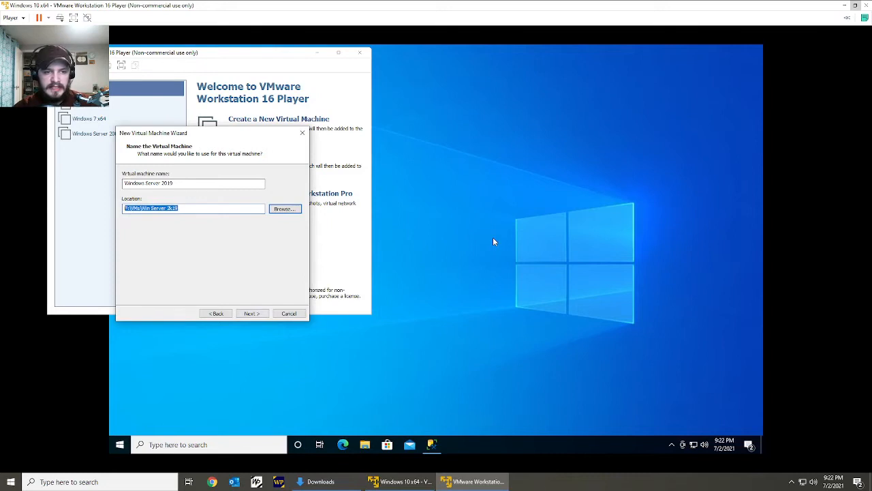
key(Return)
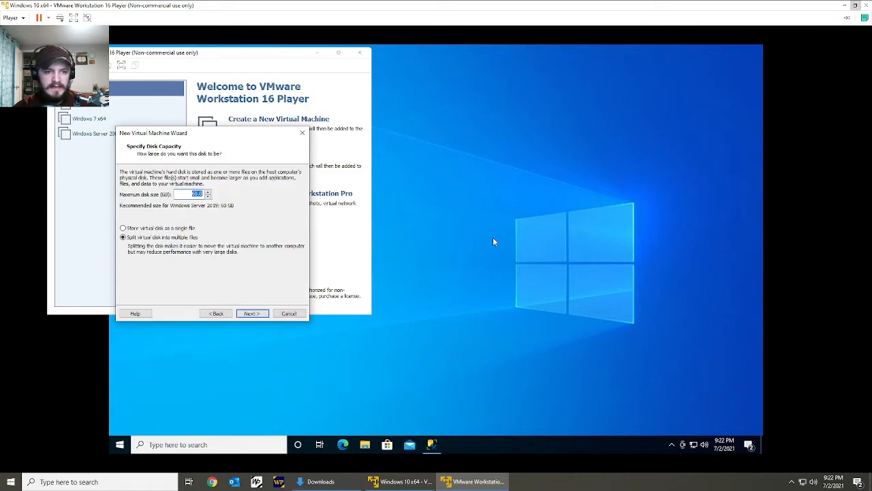
text(80)
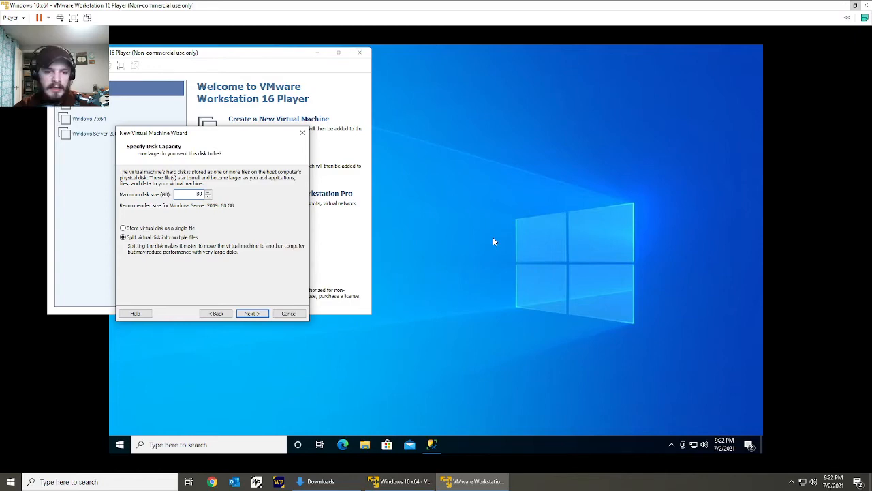
key(Return)
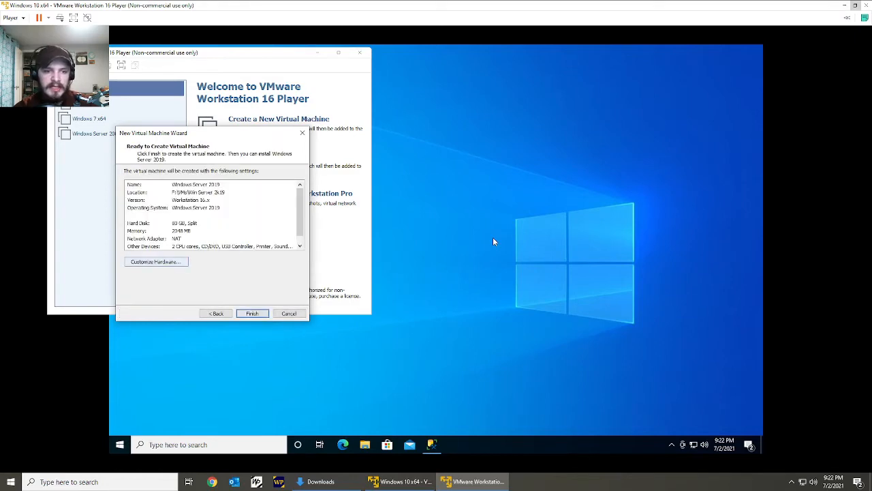
Customize the new virtual machine's hardware with 8192 MB of memory and a NAT network adapter, and finish creating it.
click(156, 262)
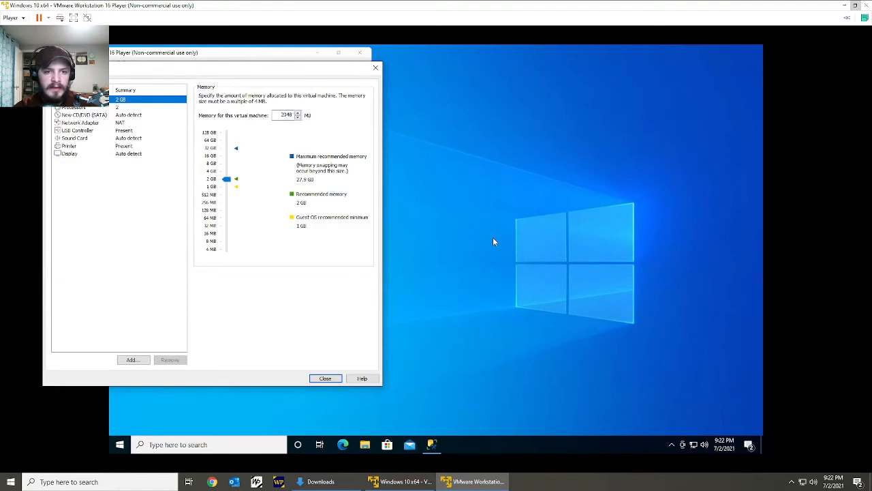
drag(227, 179, 227, 163)
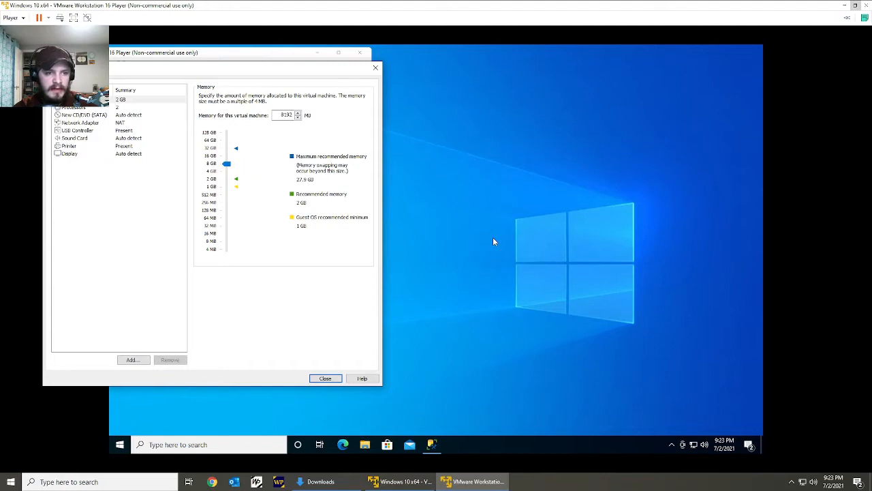
click(81, 122)
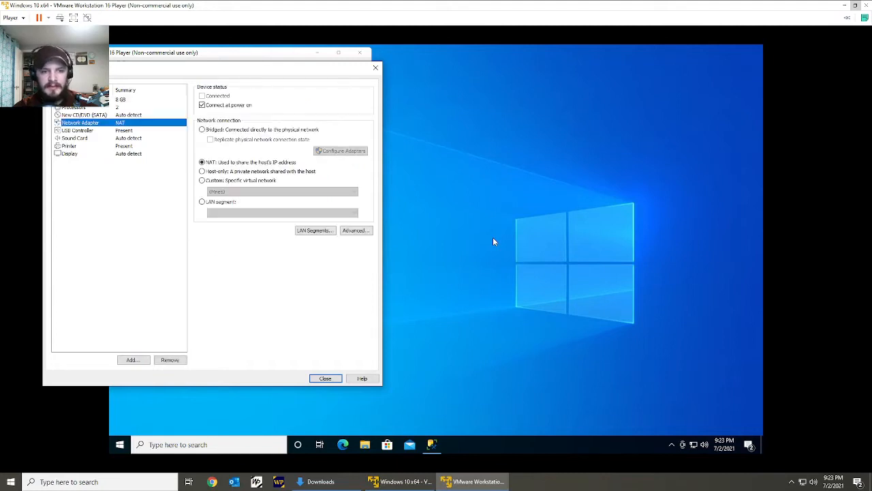
click(203, 162)
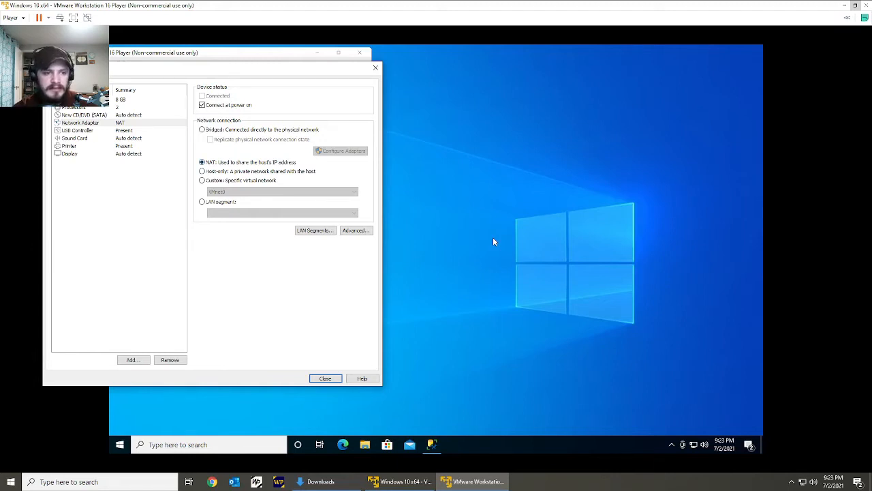
key(Return)
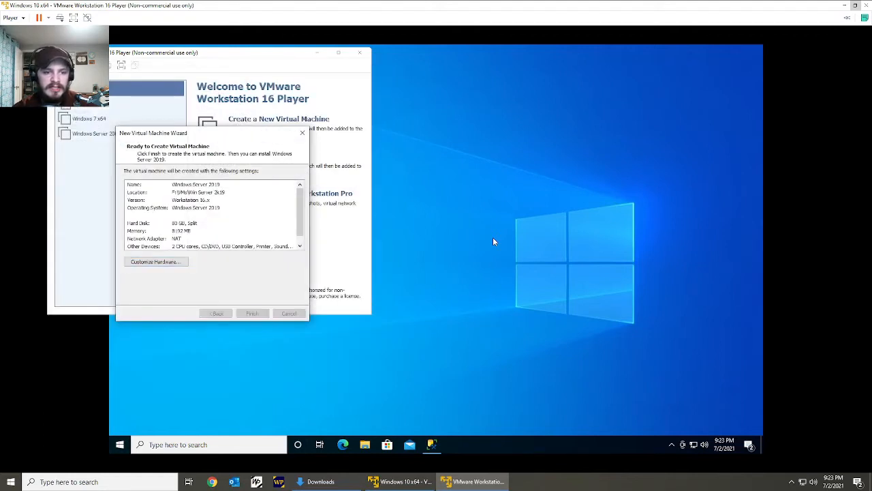
key(Return)
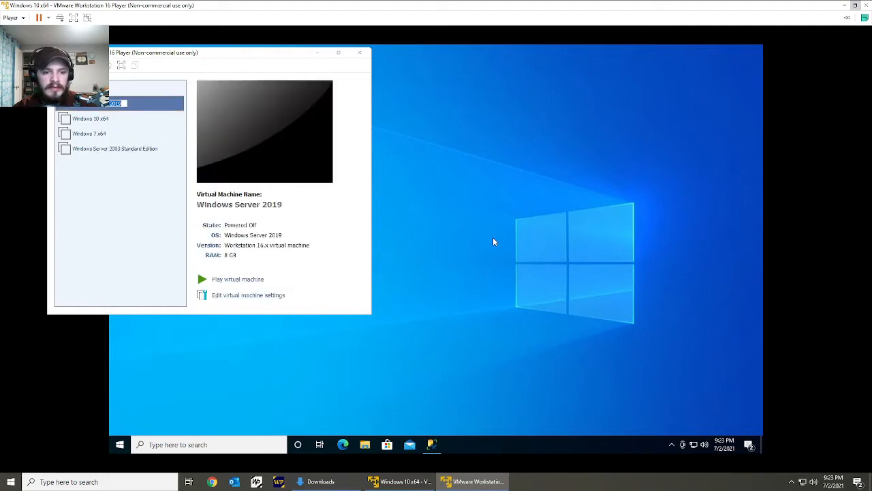
Point the Windows Server 2019 virtual machine's CD/DVD drive to the 17763.737.190906-2324 ISO image in the Downloads folder.
click(248, 295)
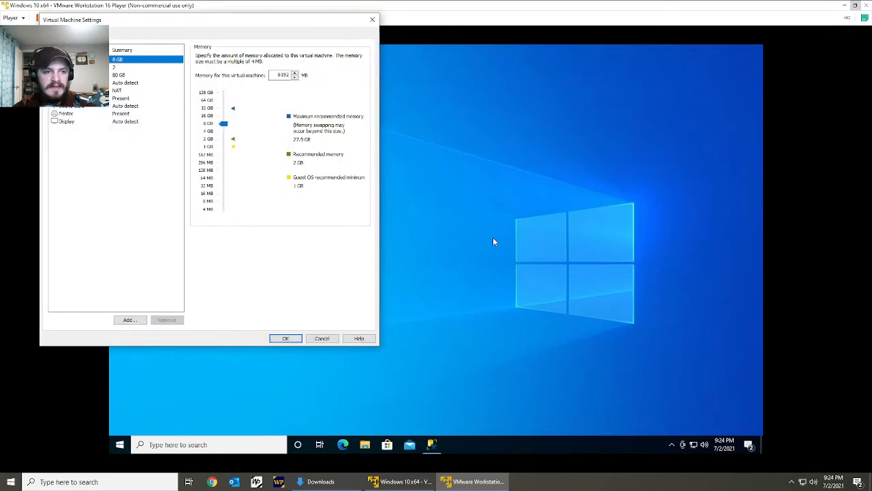
click(126, 83)
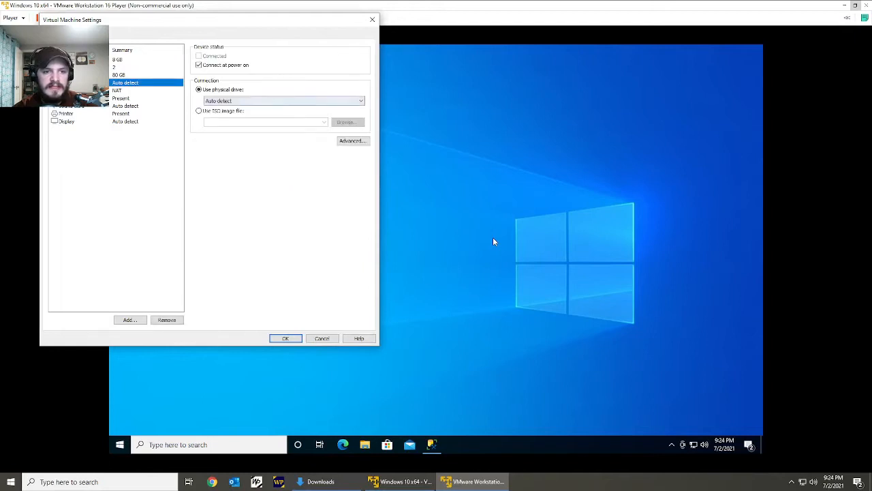
click(199, 110)
click(346, 122)
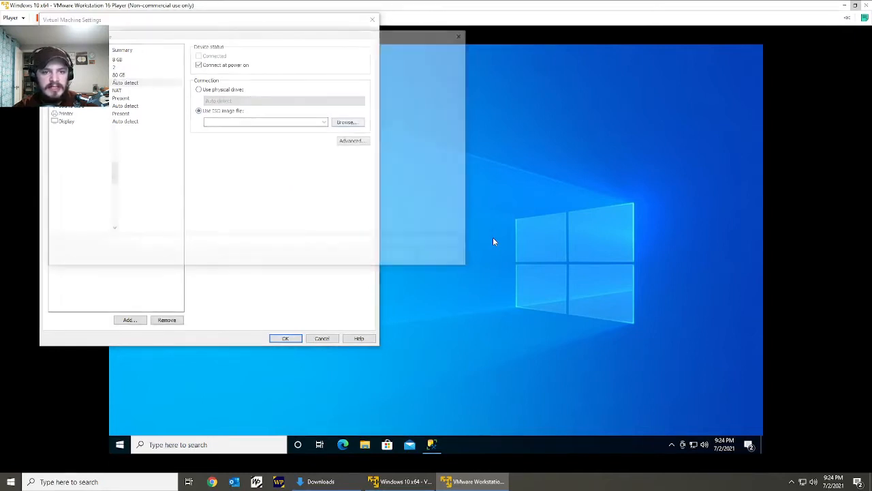
drag(111, 173, 111, 92)
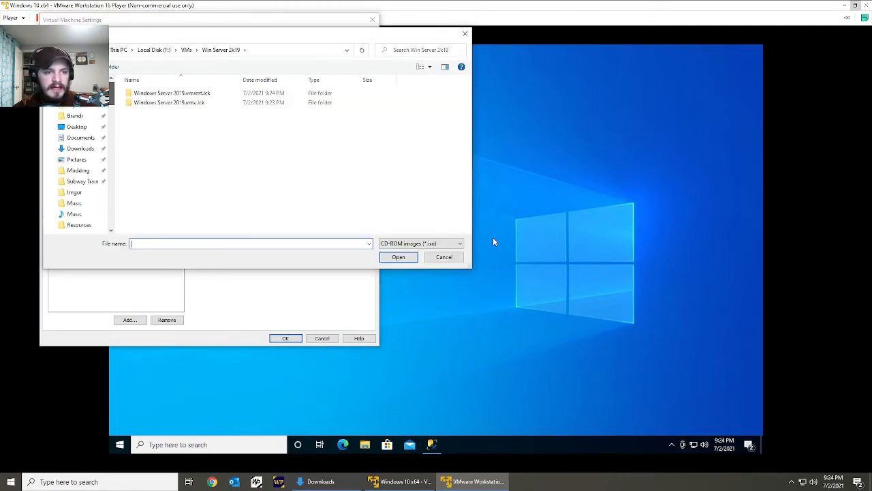
click(81, 149)
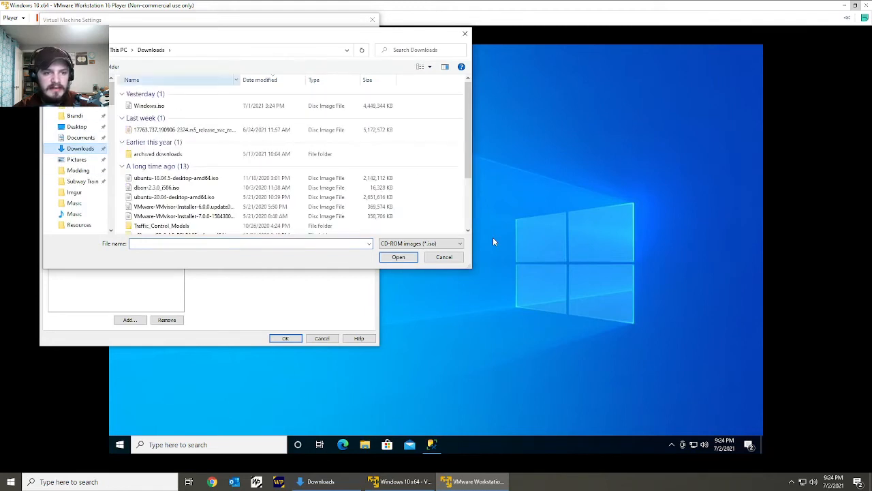
double_click(177, 130)
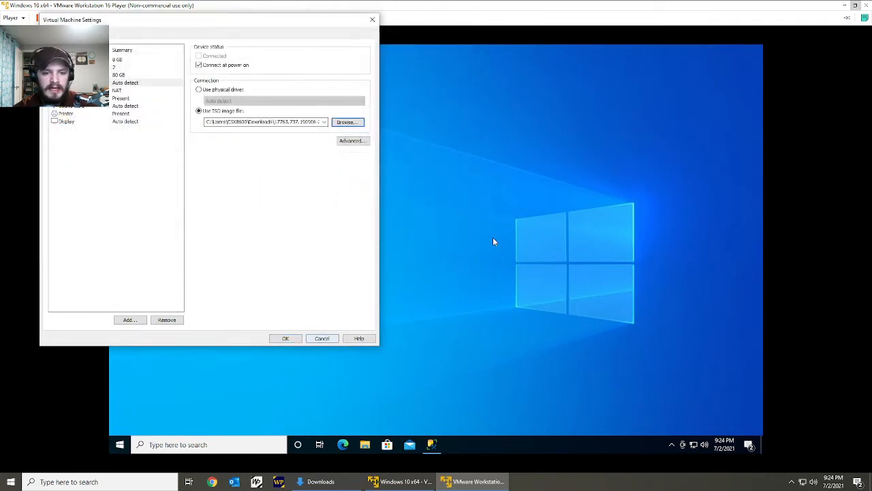
click(285, 339)
Power on the Windows Server 2019 virtual machine, maximize its window, and boot from the installation DVD.
click(238, 279)
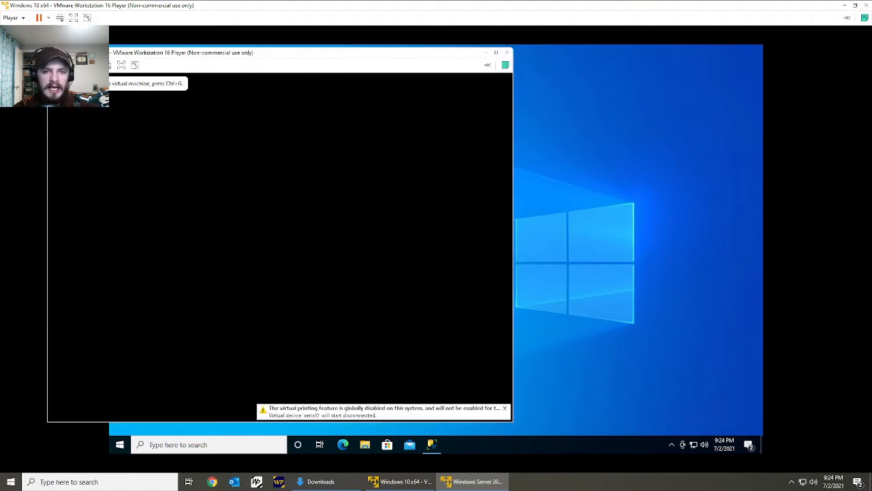
click(496, 53)
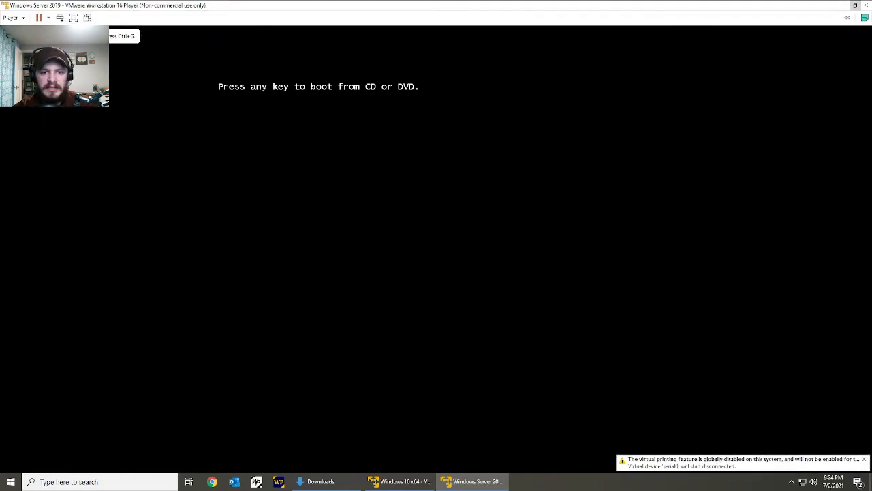
click(496, 53)
key(Return)
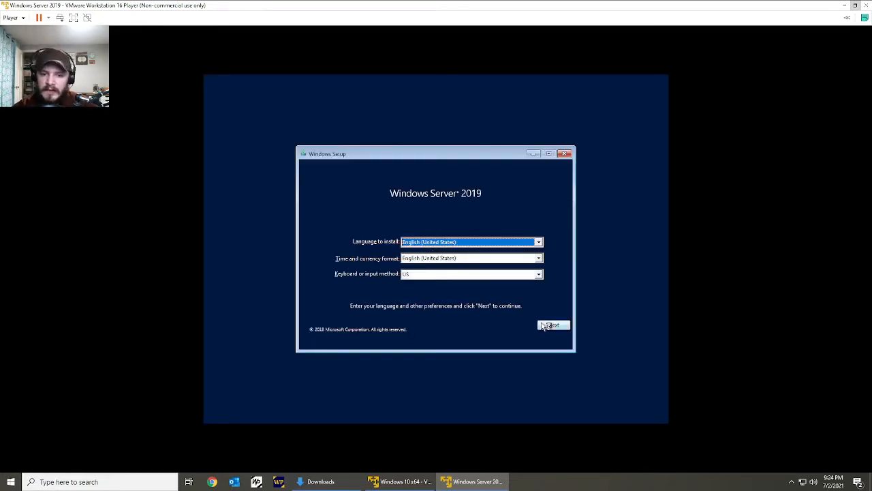
Start the installation with English (United States) and US keyboard settings, choosing the Windows Server 2019 Standard Evaluation (Desktop Experience) edition.
click(554, 326)
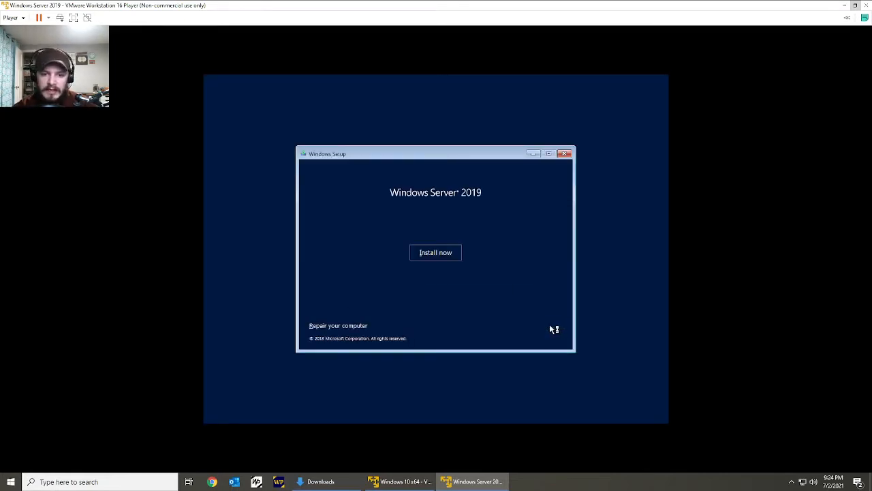
click(437, 257)
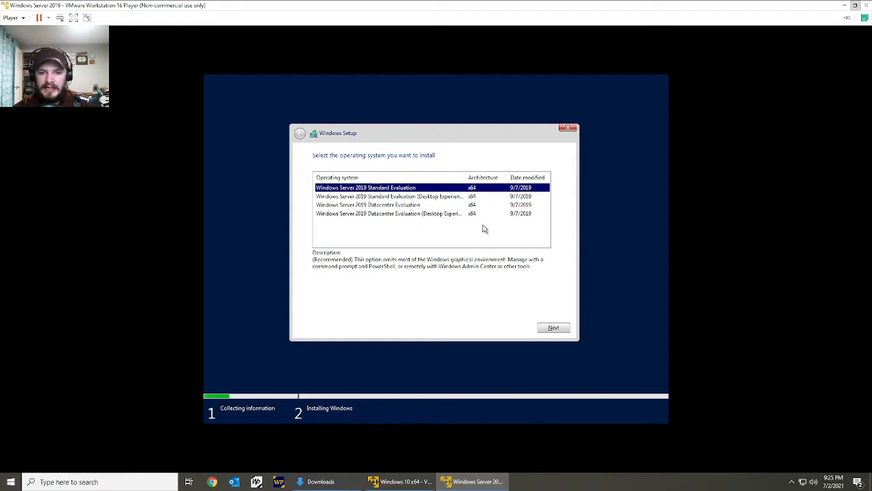
click(459, 196)
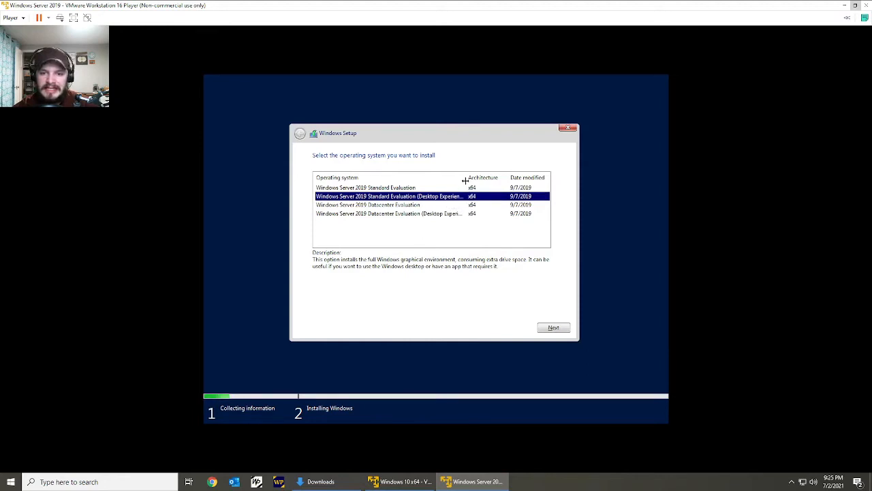
double_click(467, 178)
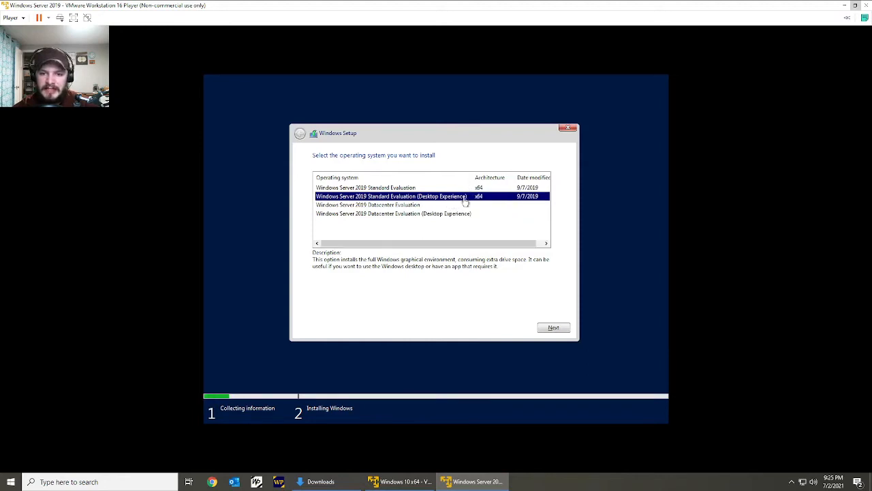
click(438, 189)
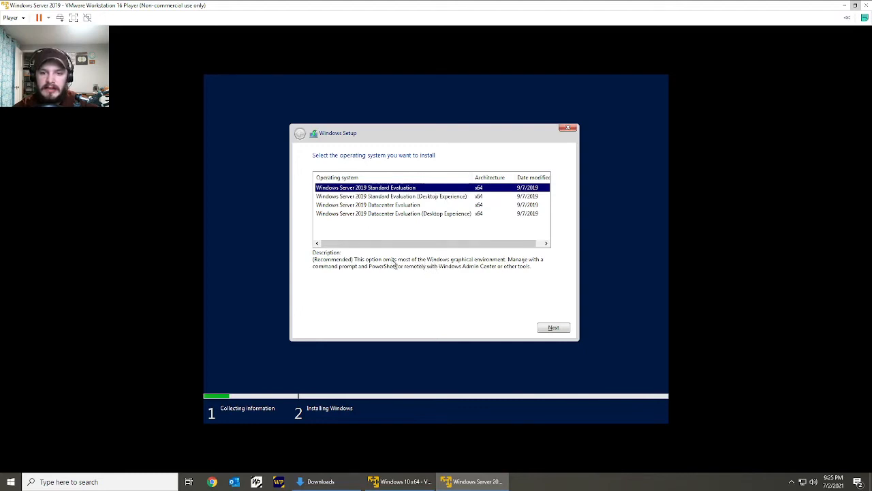
click(423, 198)
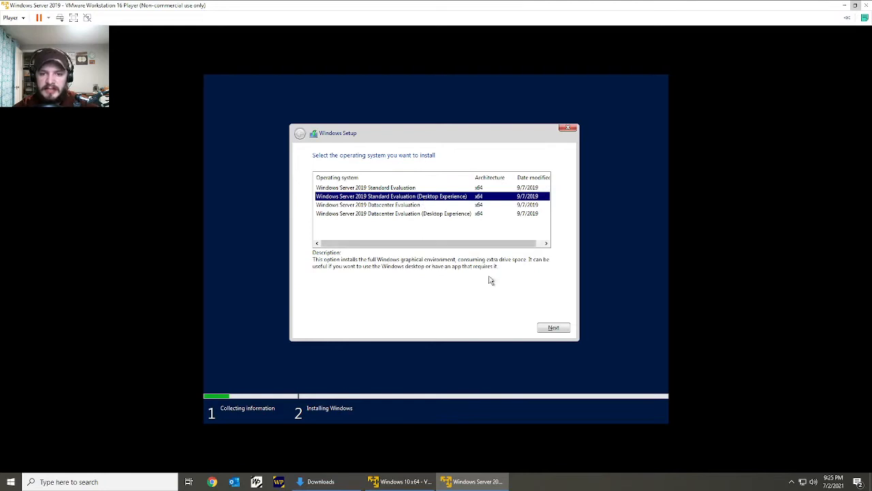
click(552, 328)
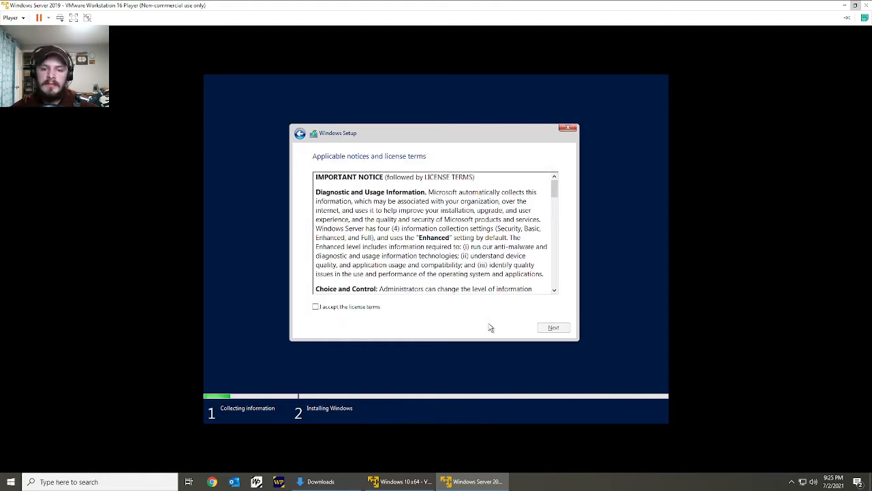
Accept the license terms and choose the custom, Windows-only installation type.
click(317, 307)
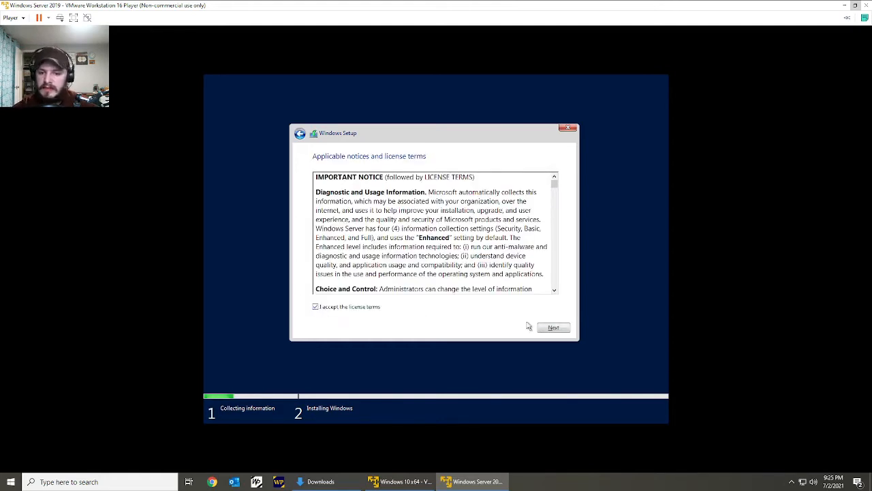
click(552, 328)
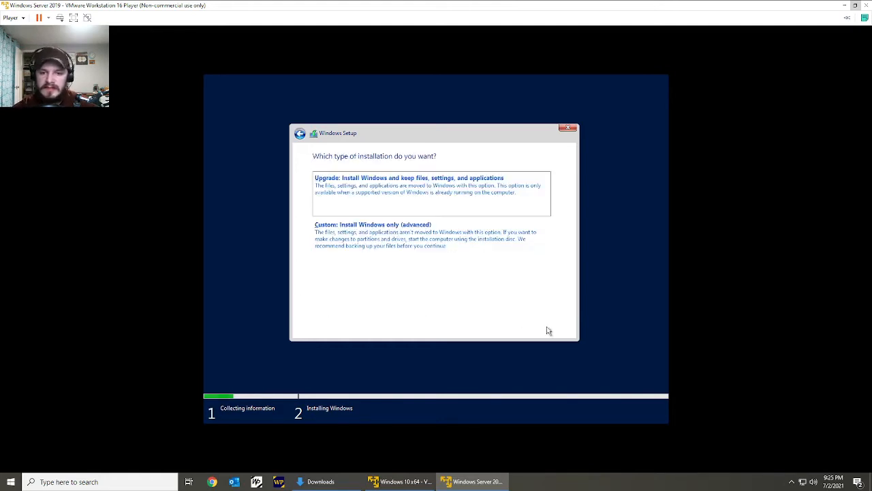
click(449, 228)
Create a new 81920 MB partition on Drive 0's unallocated space, allow the additional system partitions, and begin installing Windows.
click(501, 273)
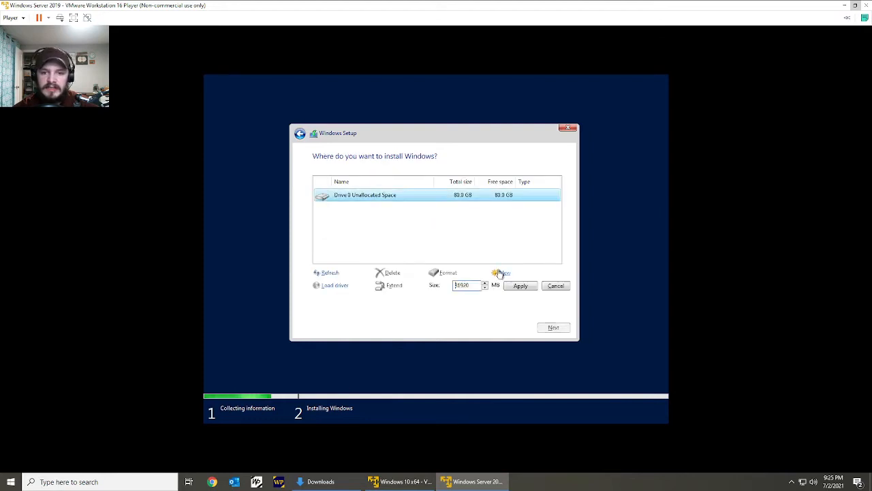
click(521, 286)
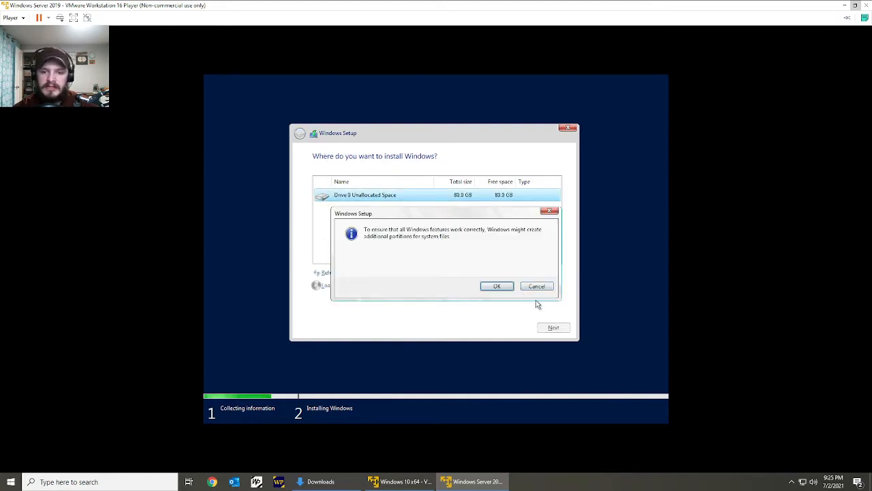
click(497, 286)
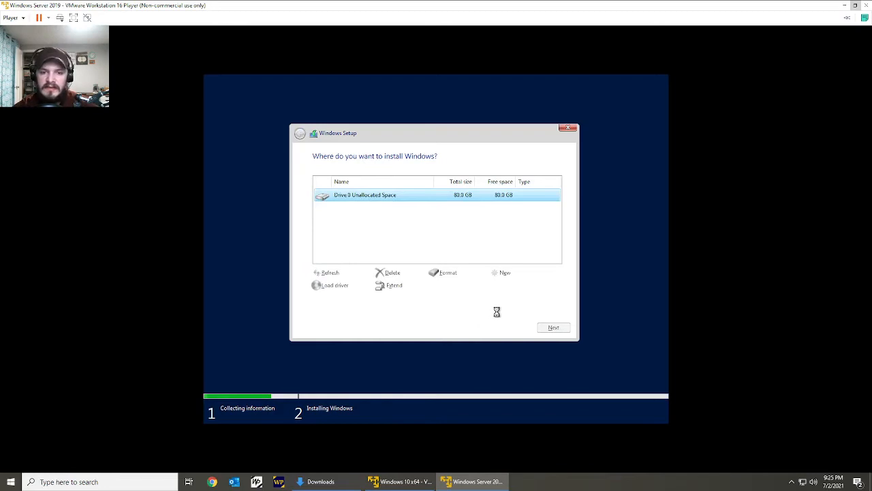
click(550, 327)
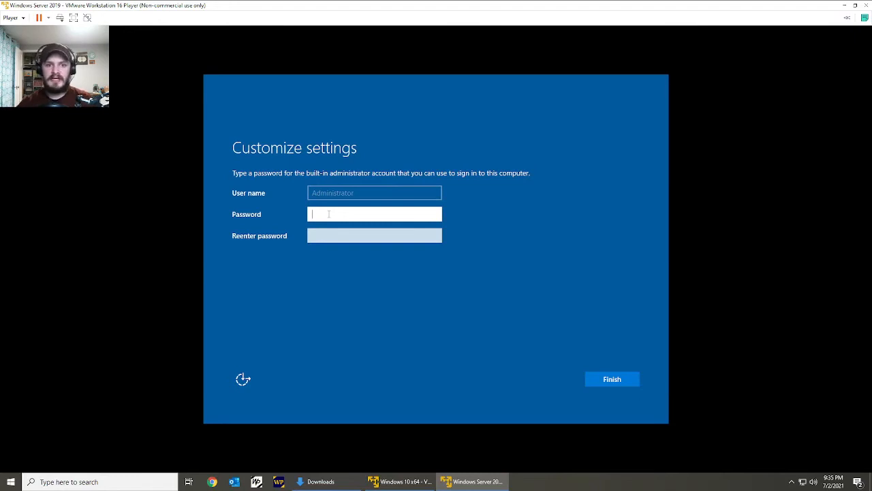
Enter and re-enter a password for the built-in Administrator account.
text(•••••••••)
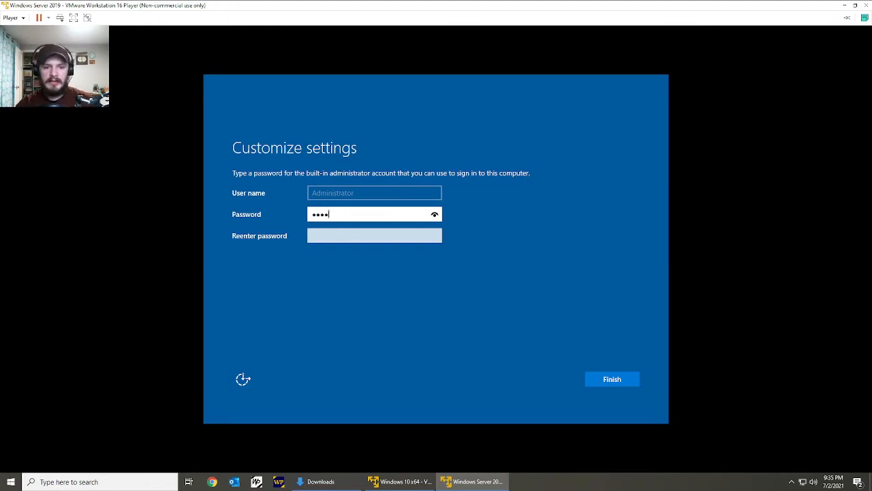
text(••)
key(Tab)
text(••••••)
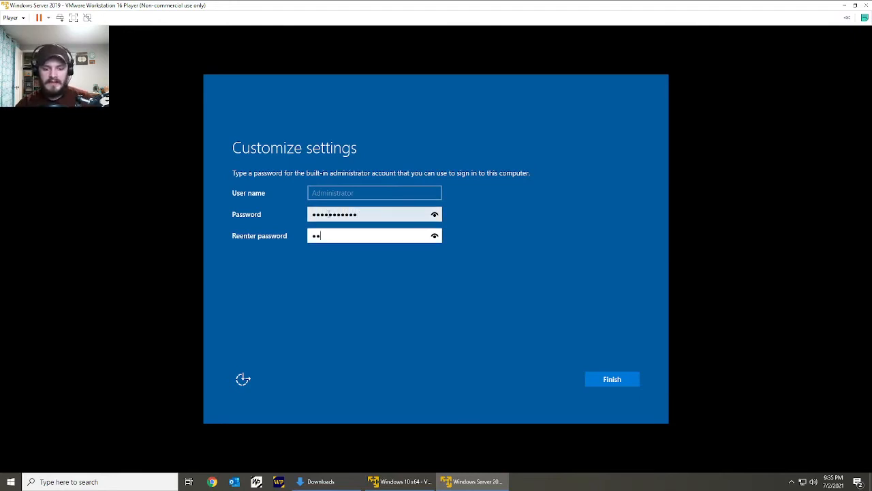
text(•••••)
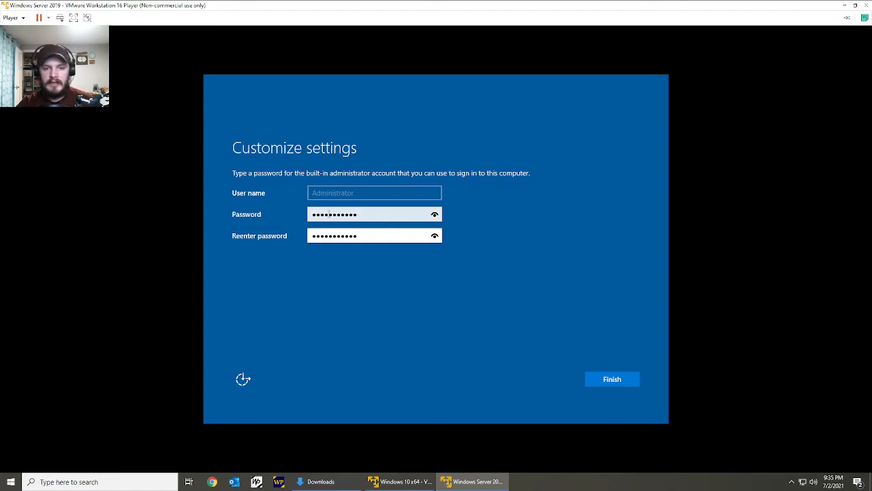
Finish the Administrator password setup and sign in to Windows Server by entering the Administrator account password.
key(Return)
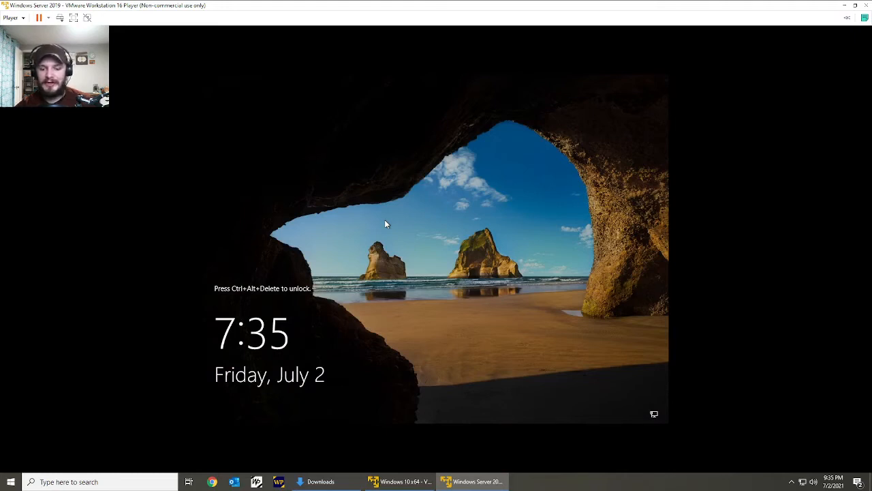
key(ctrl+alt+Delete)
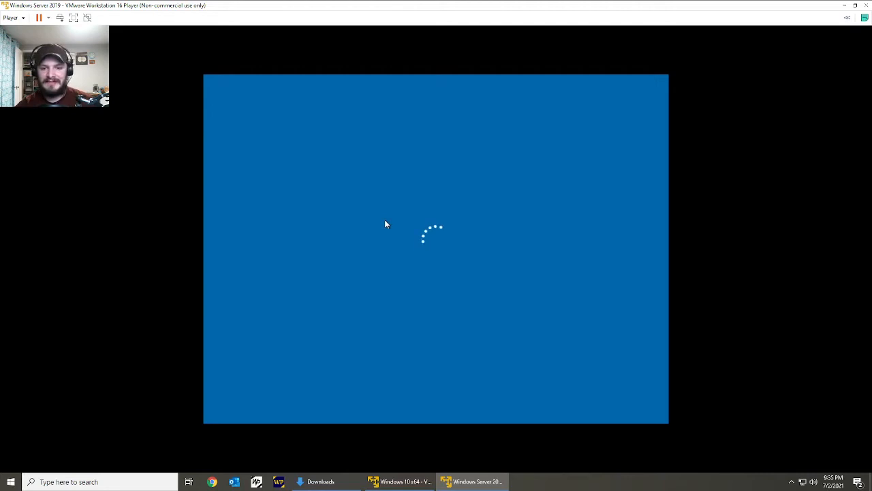
text(****)
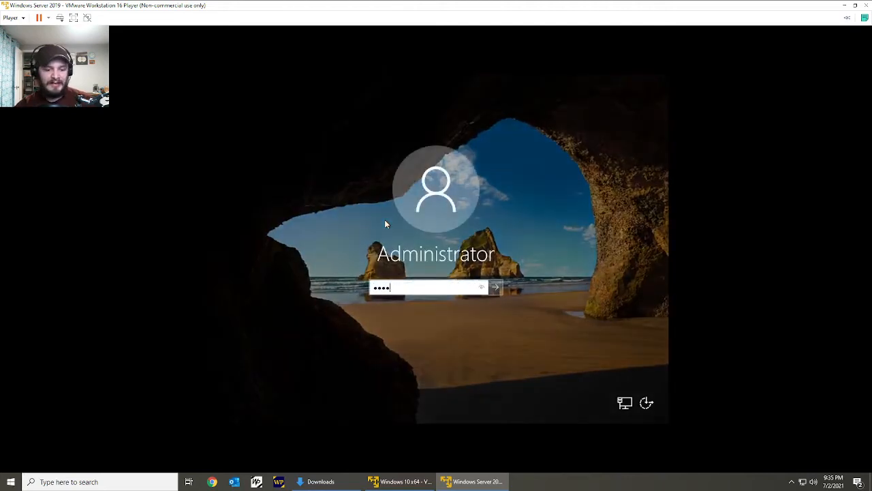
text(****)
key(ctrl+a)
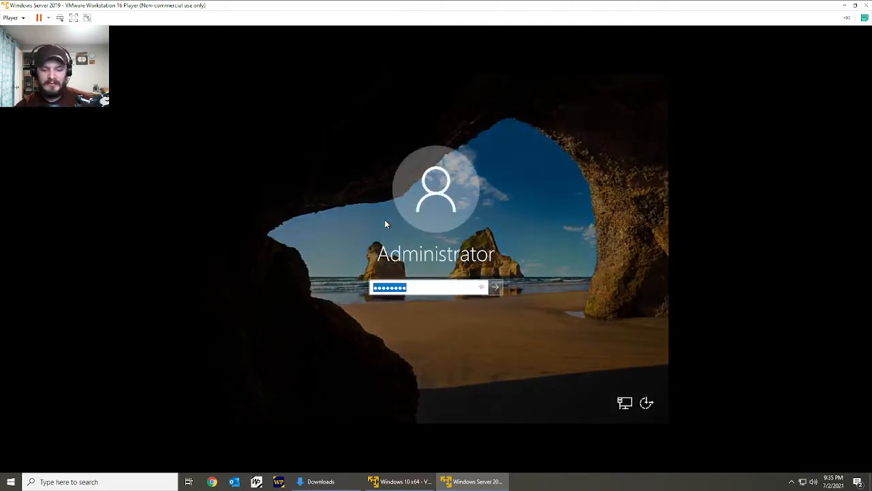
text(***********)
key(Return)
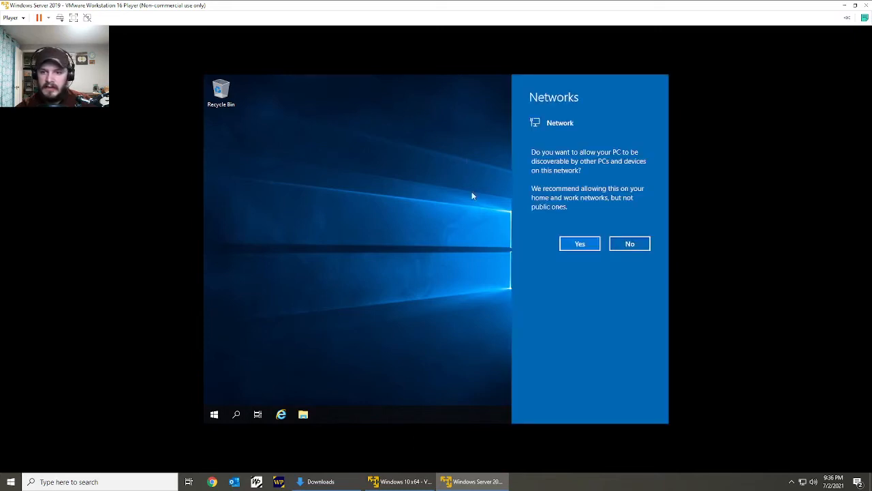
Allow the server to be discoverable on the network, and clear the Windows Admin Center message and Server Manager off the desktop.
click(590, 245)
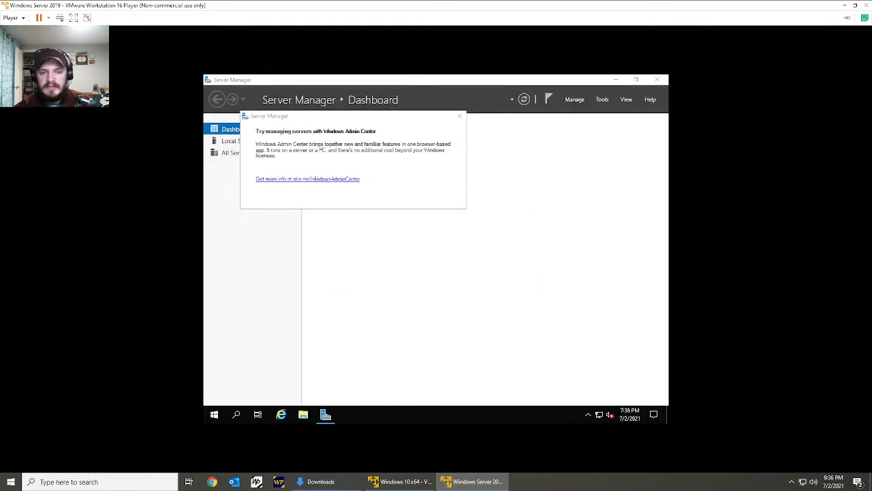
click(459, 116)
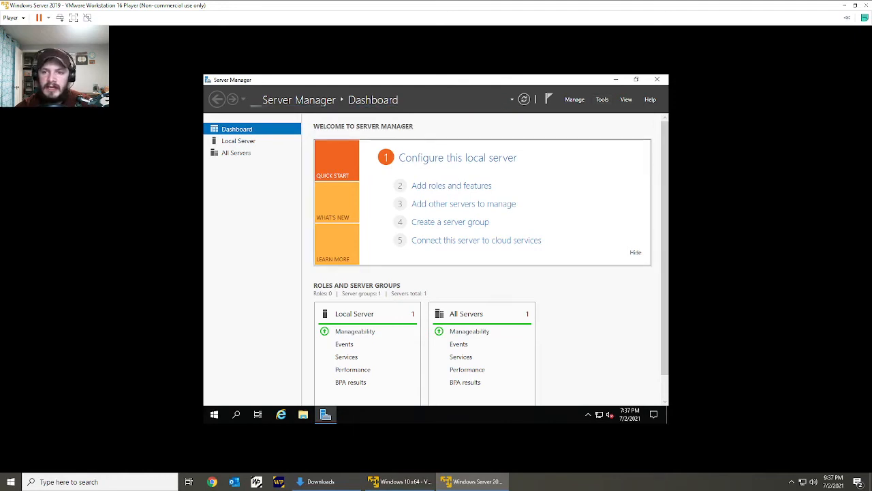
click(602, 99)
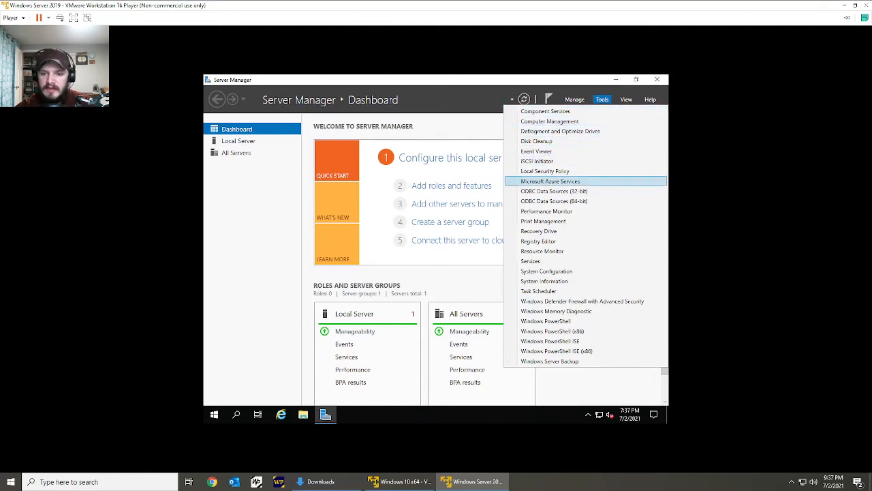
click(616, 79)
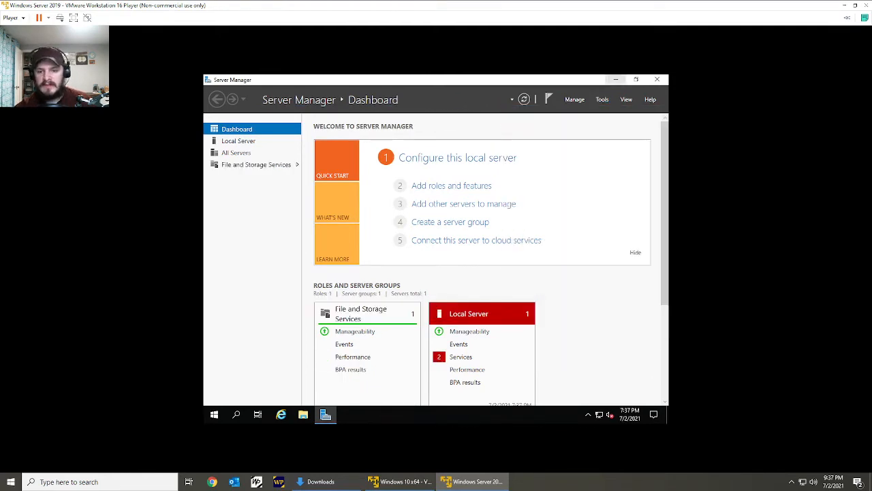
click(616, 79)
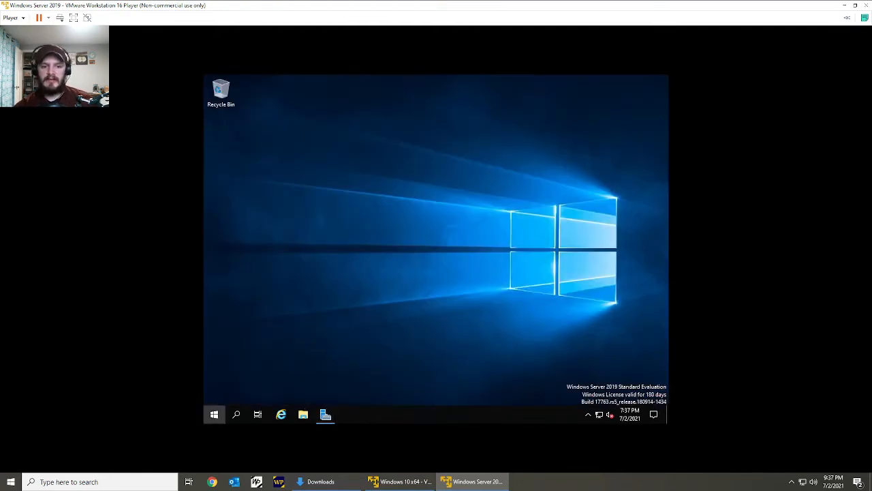
Turn off Windows Defender Firewall for both private and public networks, and close the firewall settings.
click(214, 415)
text(firewall)
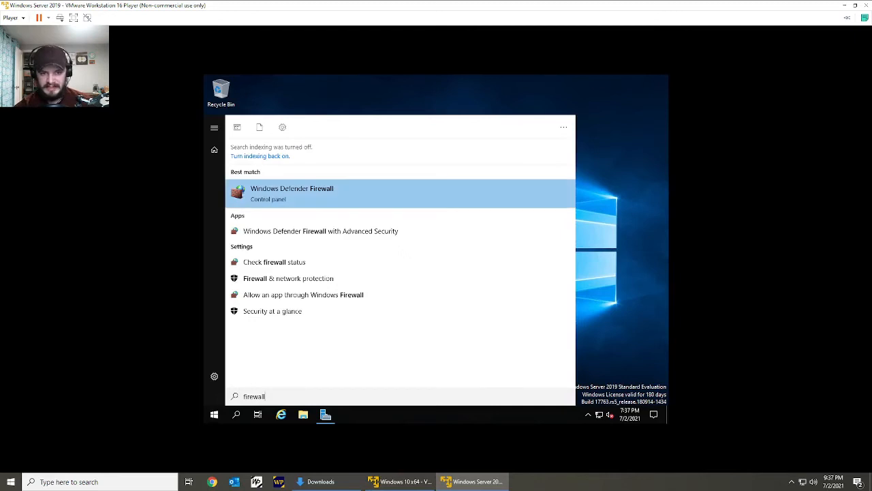
key(Return)
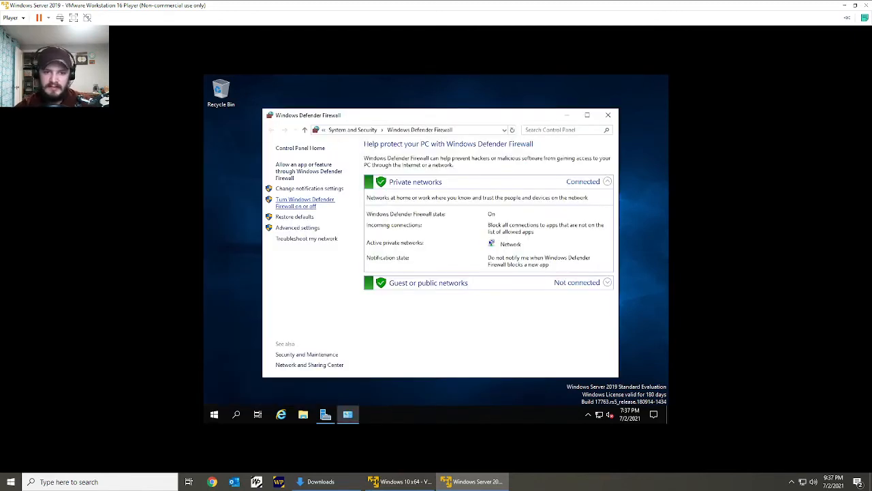
click(305, 202)
click(337, 268)
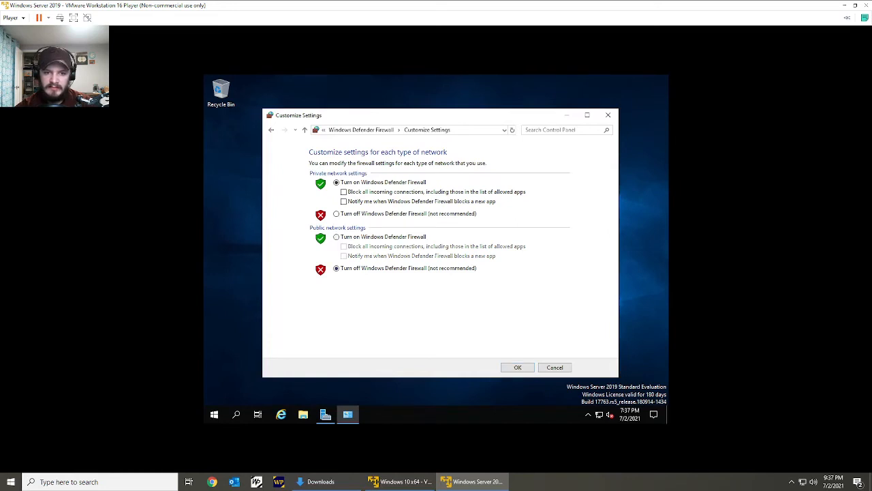
click(337, 214)
click(518, 368)
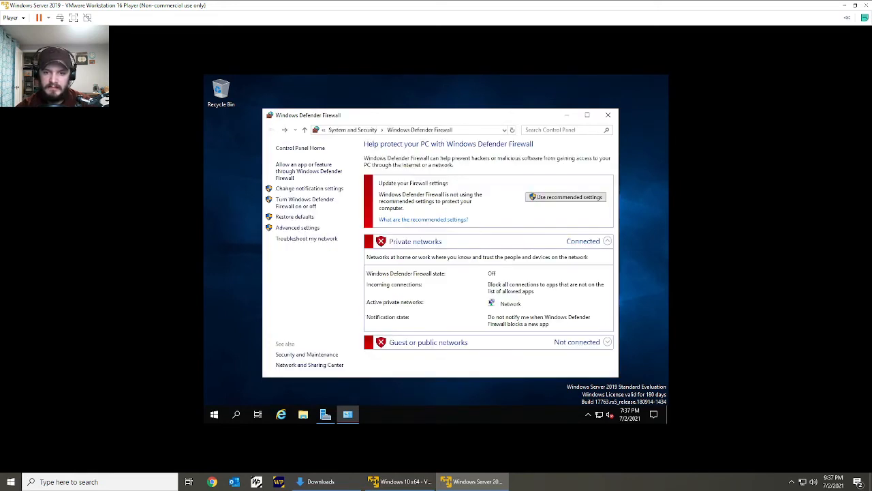
click(608, 114)
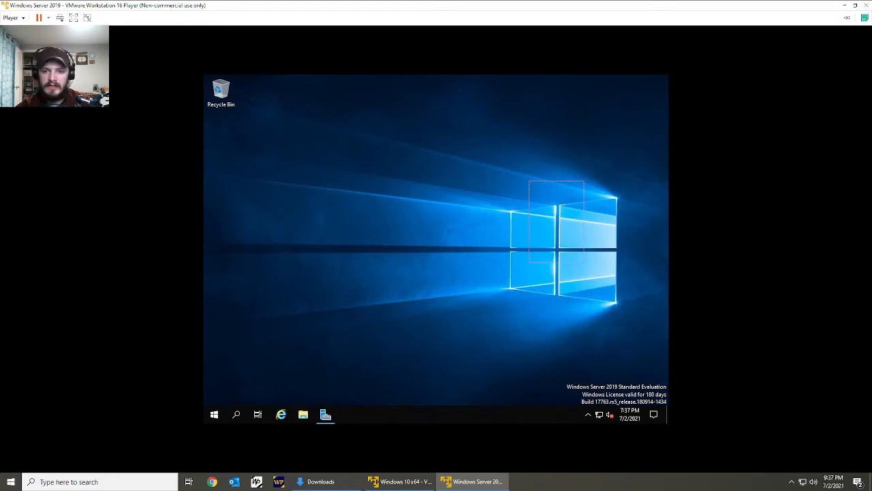
Set the server's display resolution to 1440 × 900 and close the display settings.
right_click(431, 230)
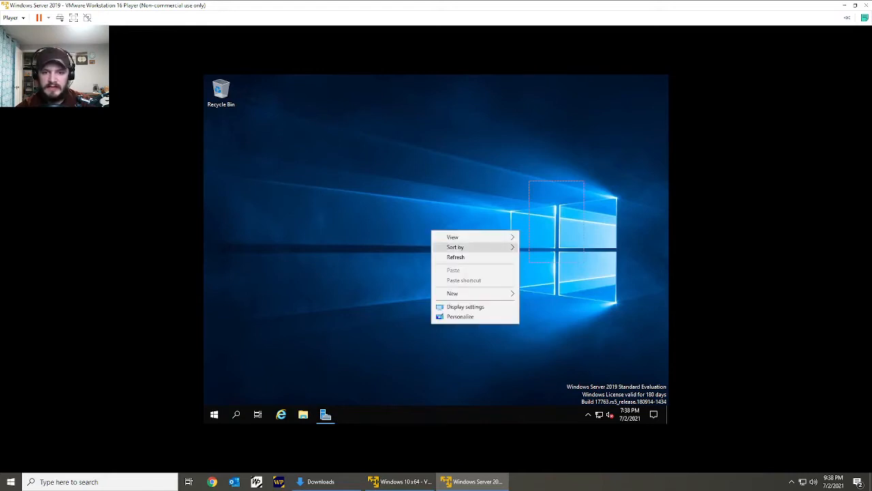
click(456, 257)
right_click(393, 182)
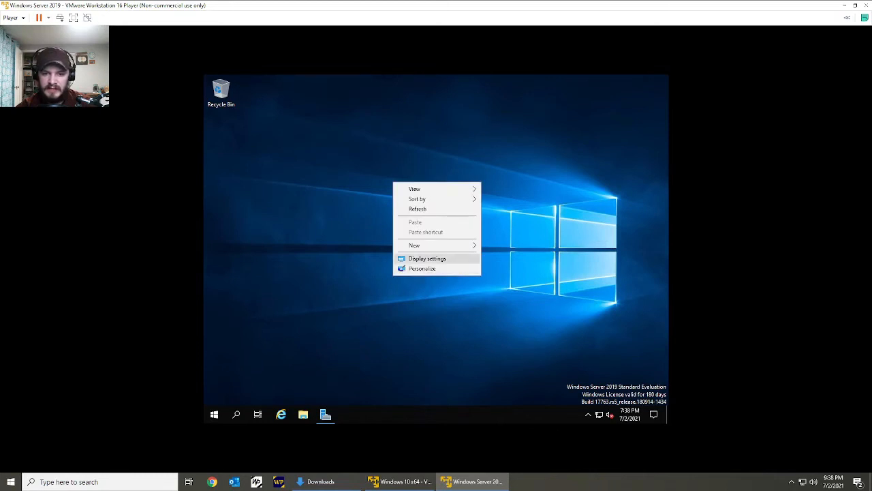
click(427, 258)
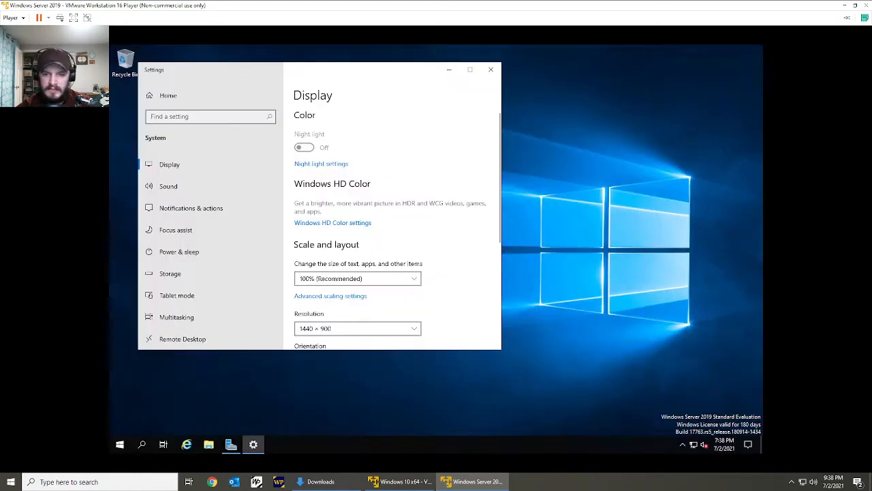
click(491, 69)
drag(510, 153, 440, 260)
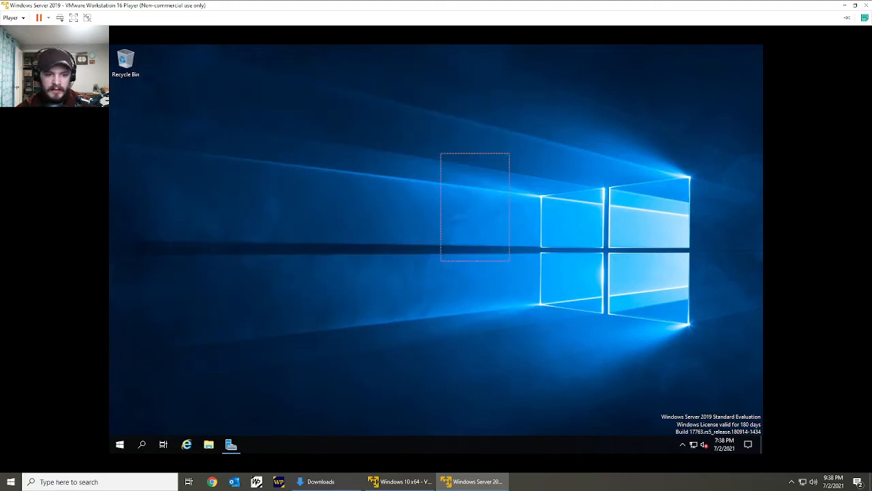
Rename the local server's computer name to dc in Server Manager and restart the server immediately.
click(231, 444)
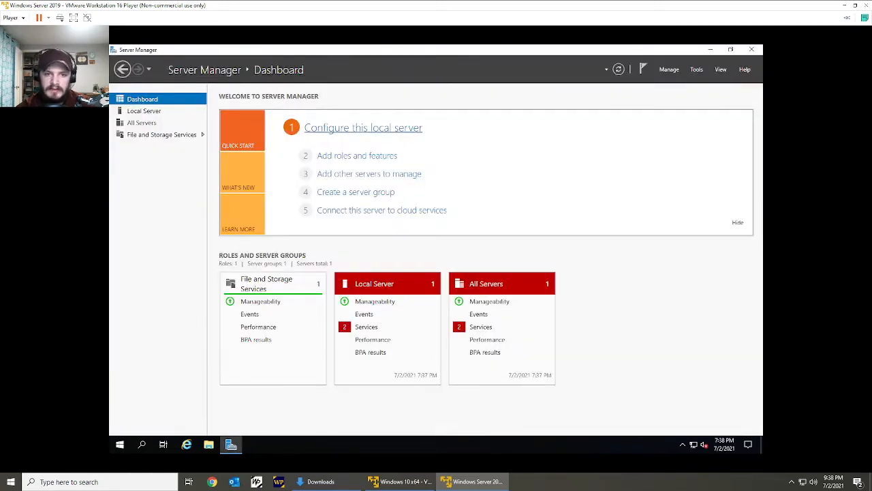
click(363, 127)
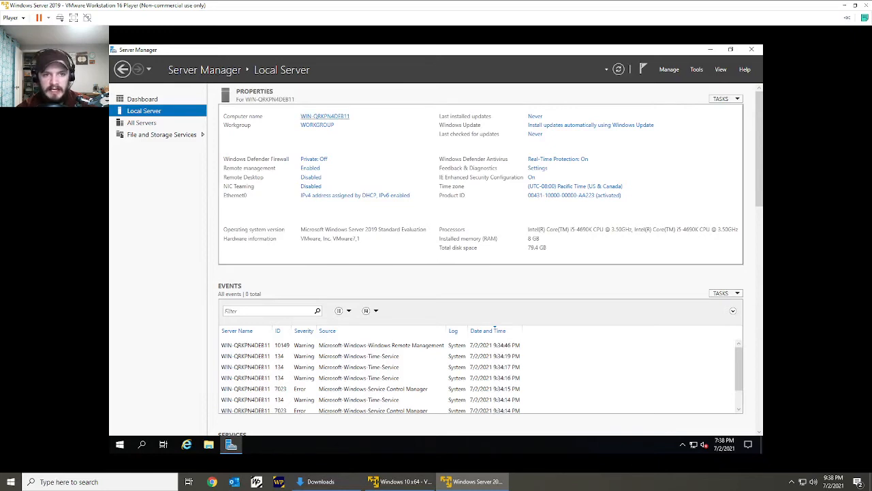
click(325, 115)
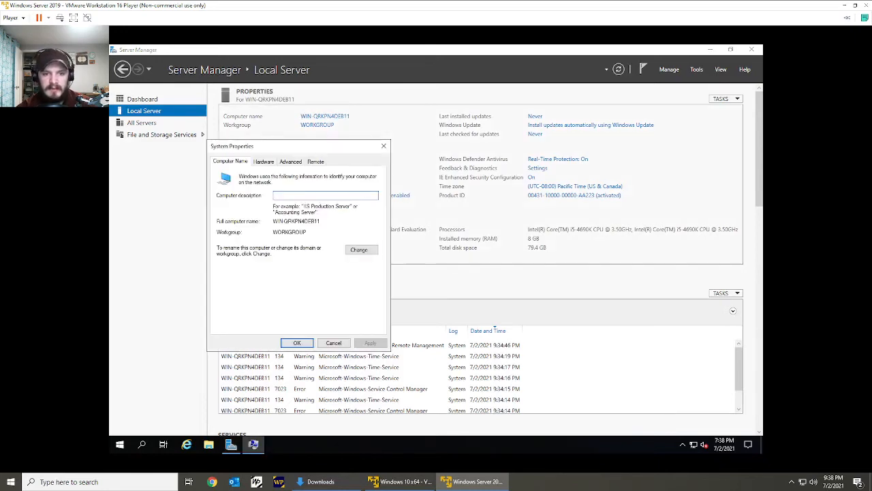
click(358, 250)
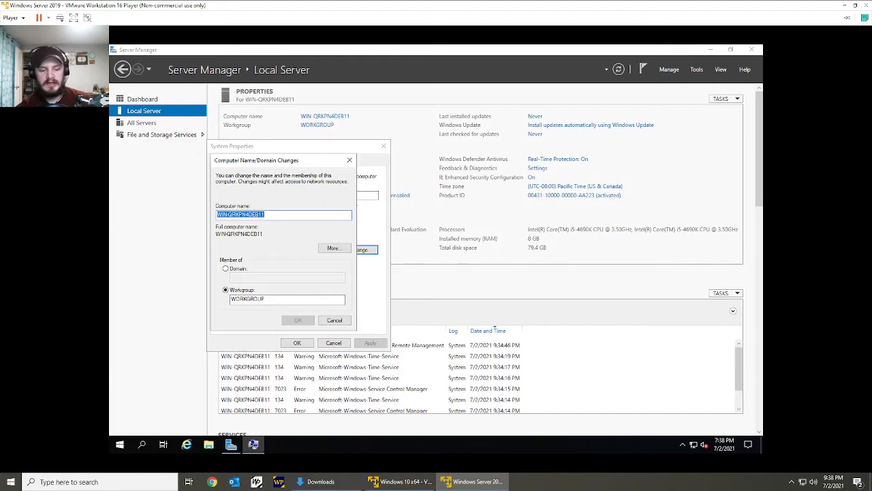
text(dc)
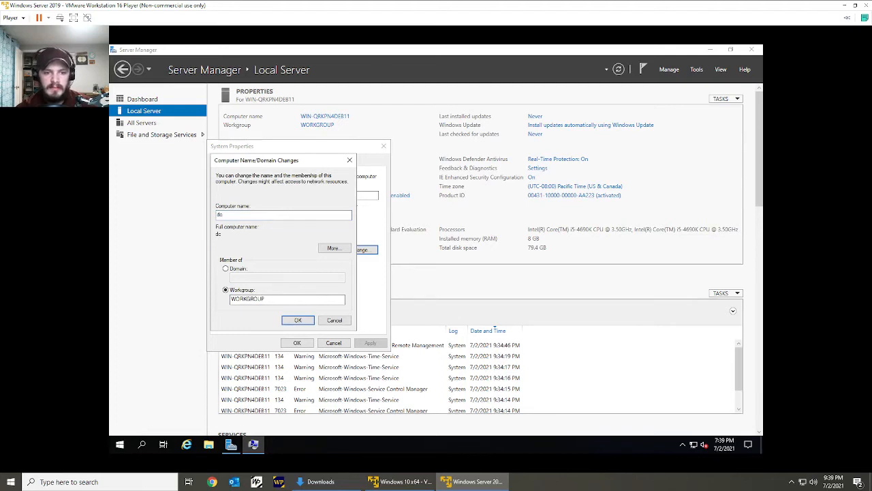
key(Return)
click(297, 342)
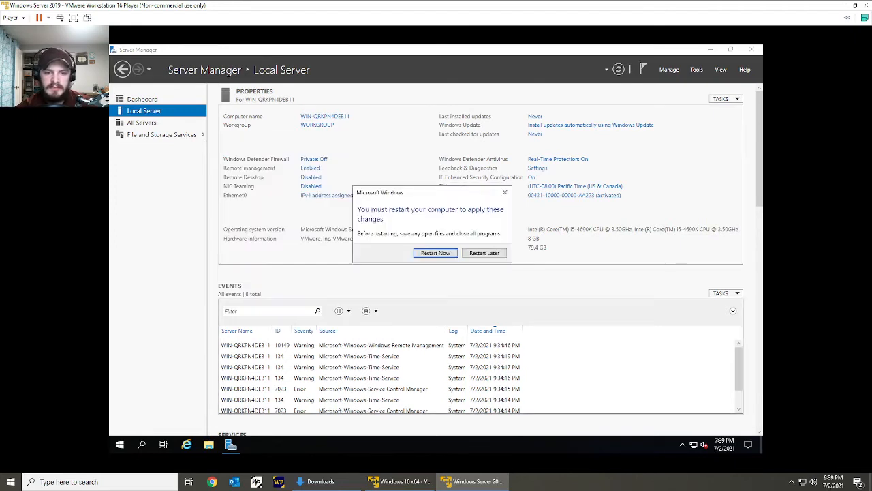
click(436, 253)
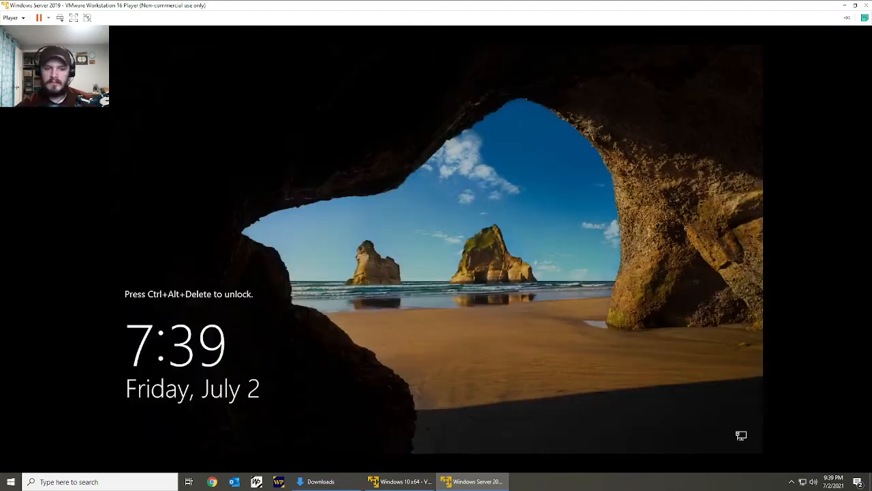
Sign back in by entering the Administrator account password, and permanently dismiss the Windows Admin Center message.
key(ctrl+alt+Insert)
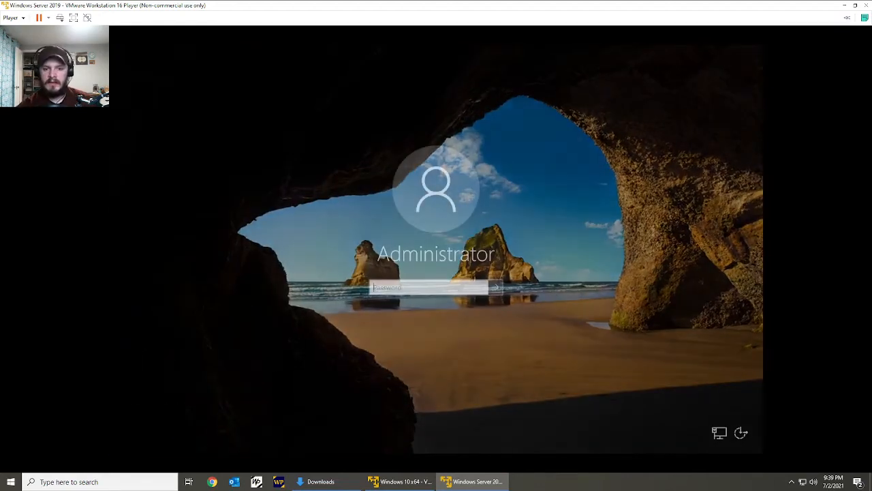
text(••••••••••••)
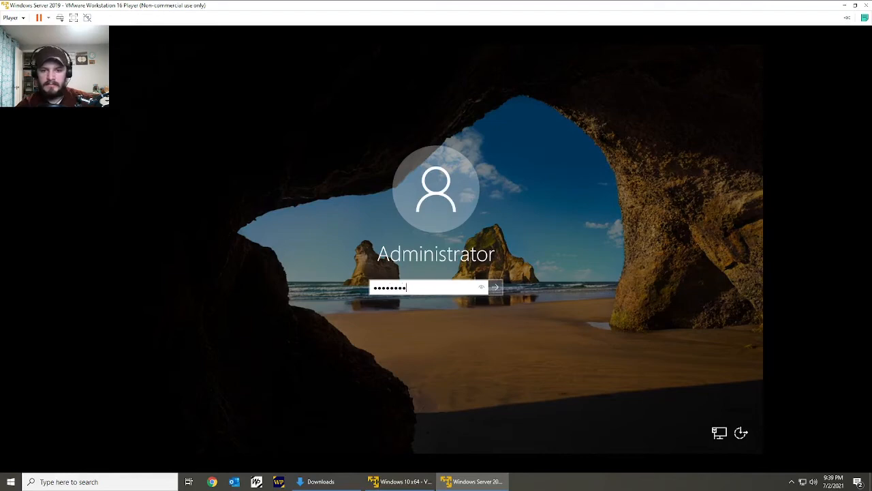
key(Return)
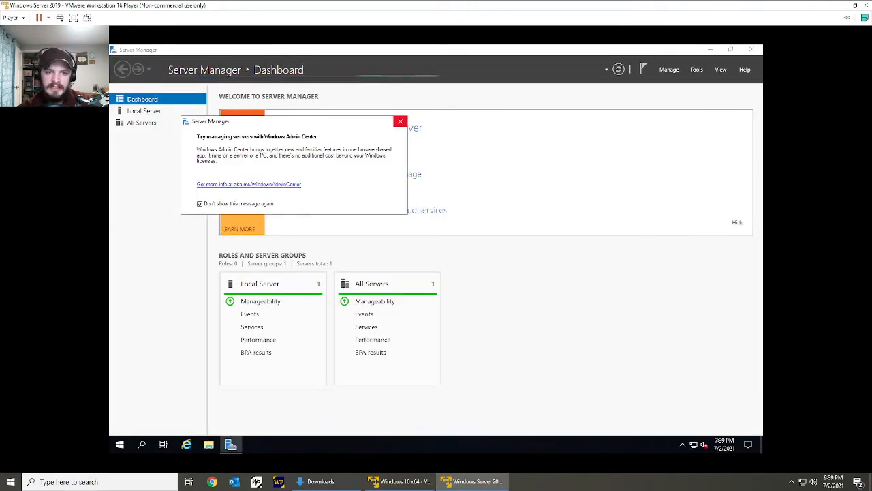
click(400, 122)
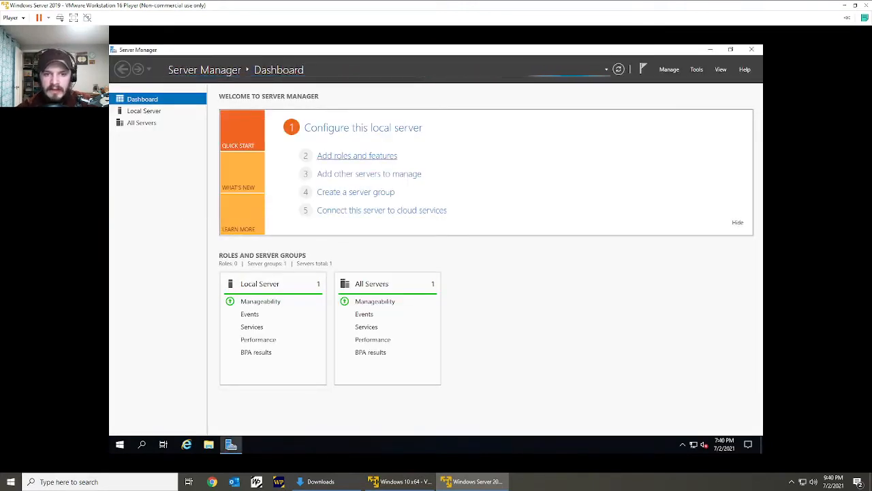
Start adding roles and features with a role-based or feature-based installation on the server dc from the server pool.
click(356, 155)
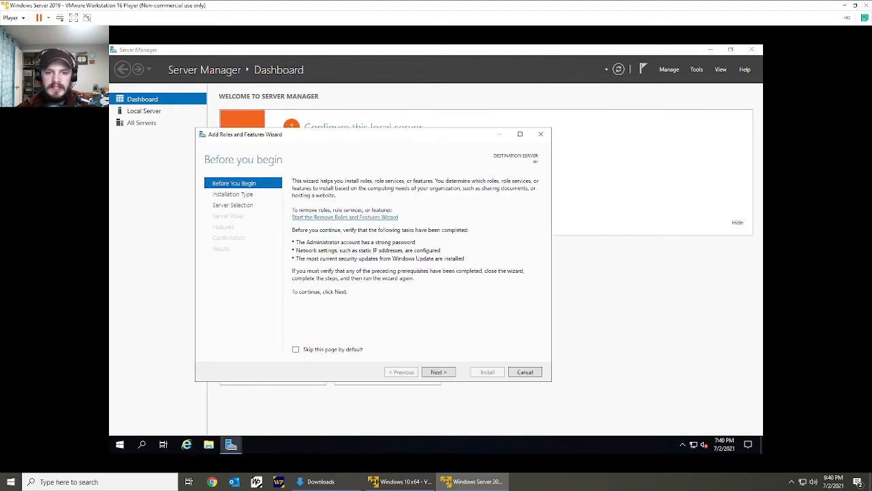
click(438, 371)
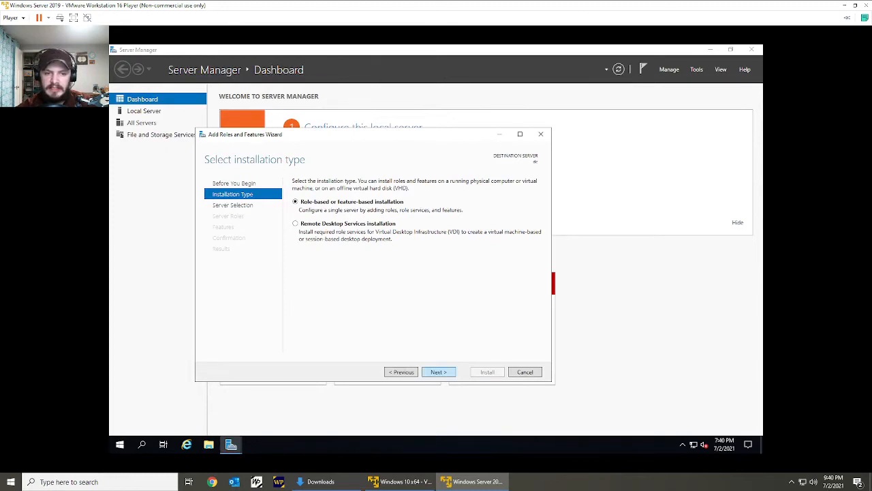
click(438, 372)
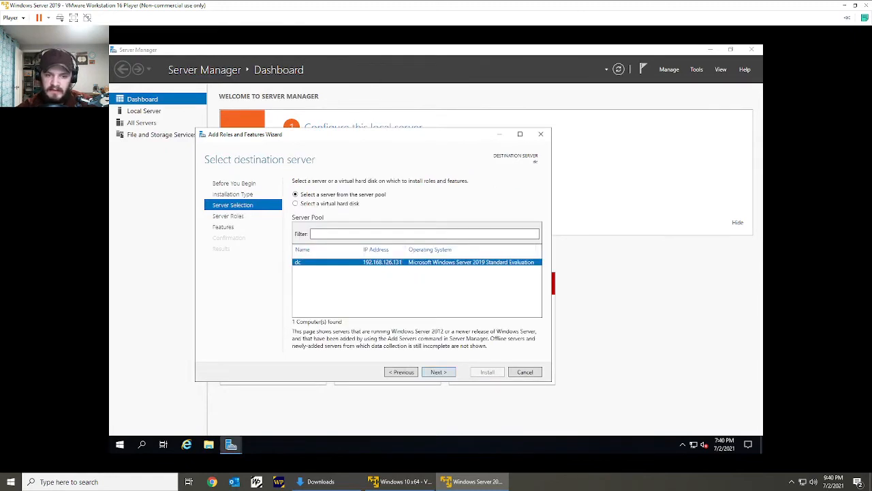
click(438, 371)
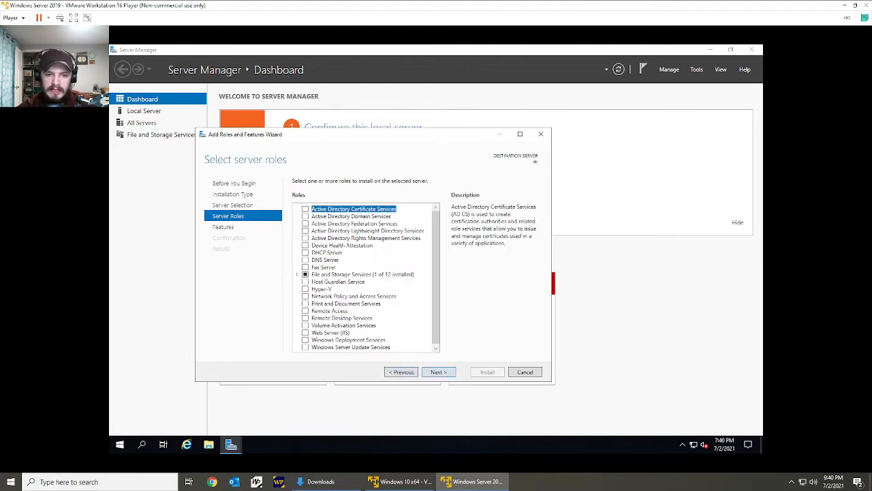
Select the DNS Server role with its management tools and continue despite the static IP validation warning.
click(305, 260)
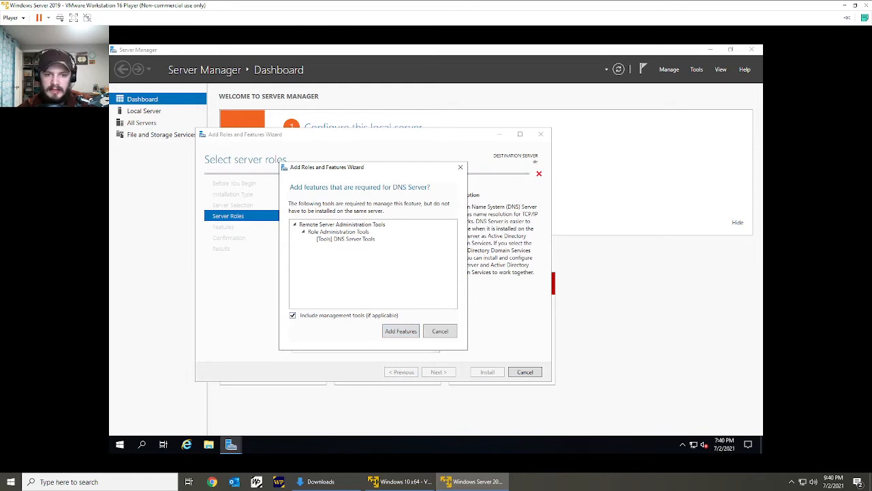
click(345, 239)
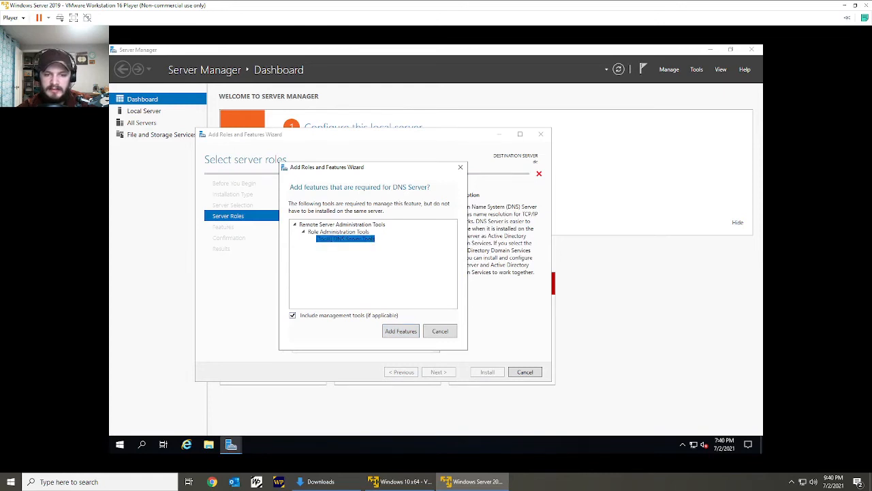
click(400, 331)
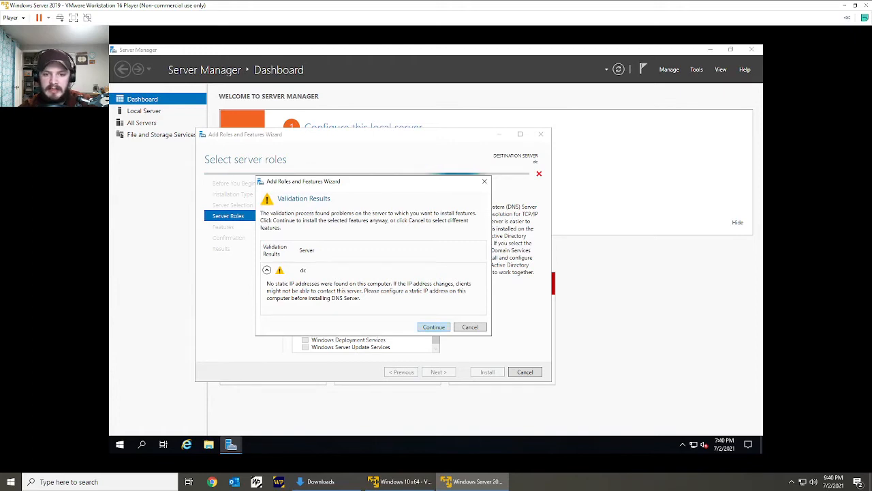
click(435, 327)
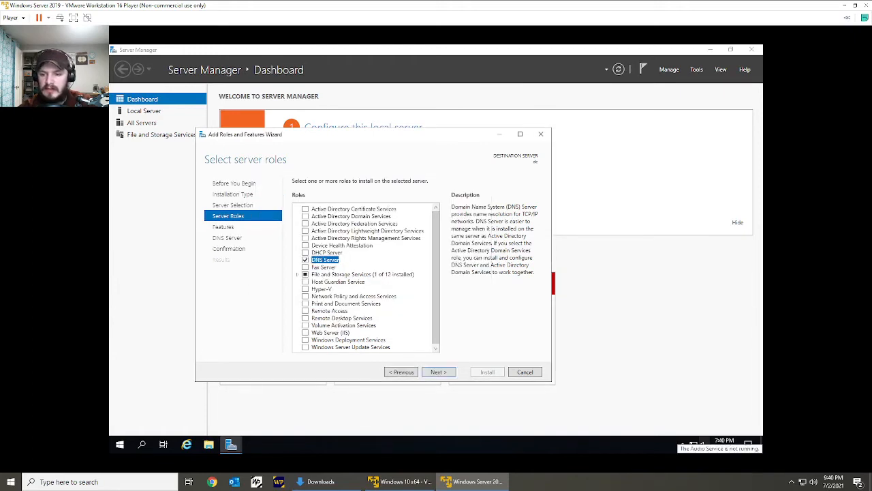
Open the Internet Protocol Version 4 properties of the Ethernet0 adapter and choose to use a manually specified IP address.
right_click(693, 444)
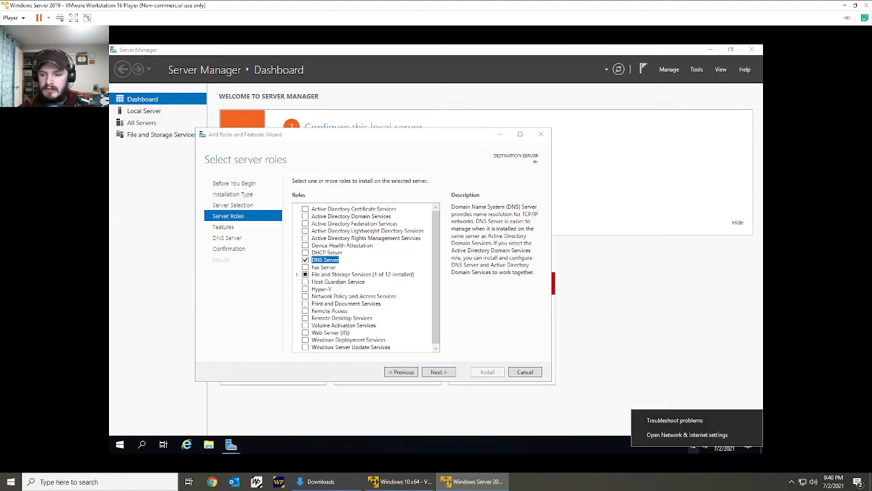
click(687, 434)
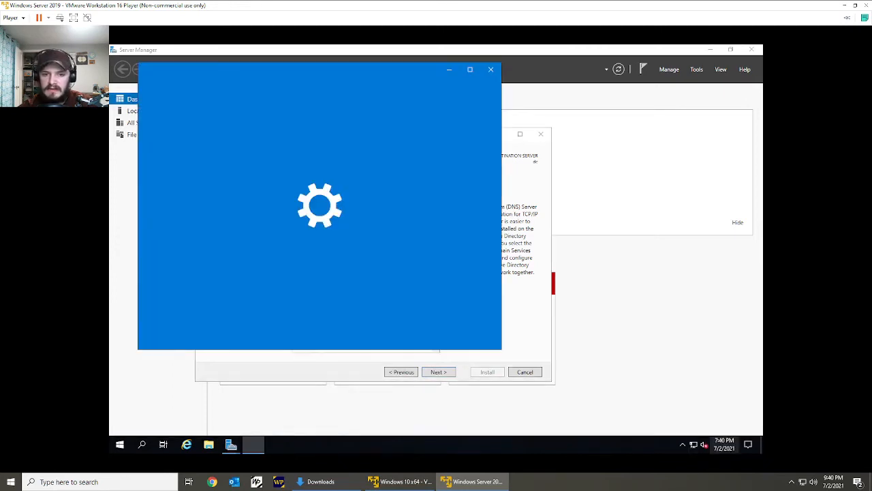
click(344, 289)
click(228, 163)
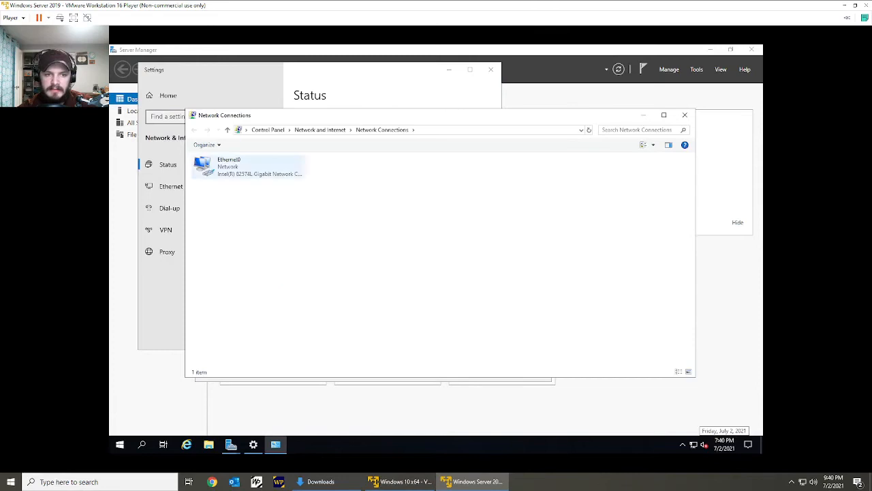
right_click(243, 168)
click(271, 253)
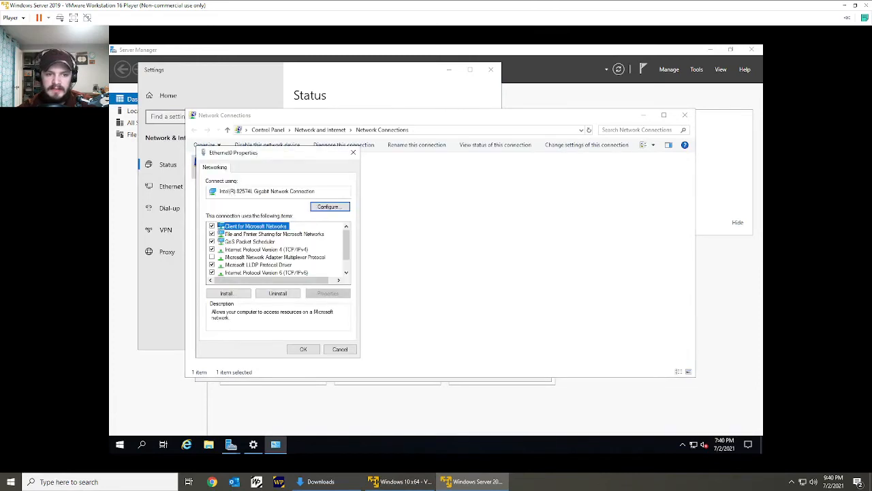
click(267, 249)
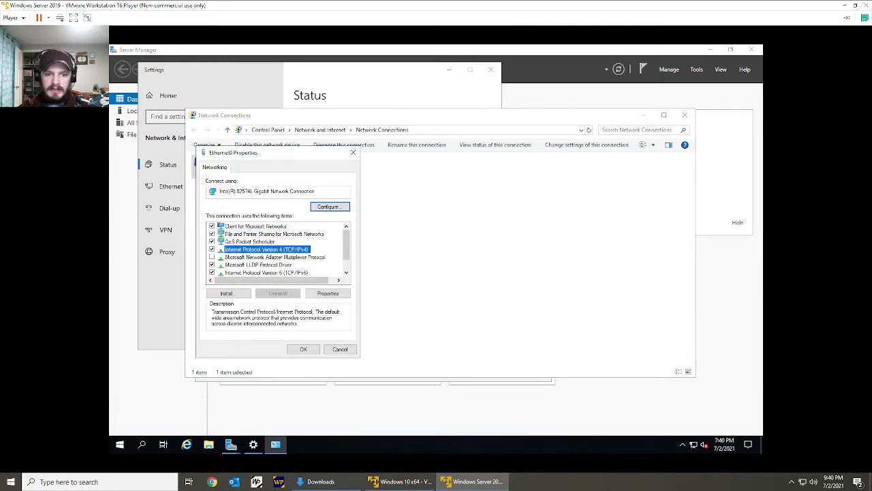
click(328, 293)
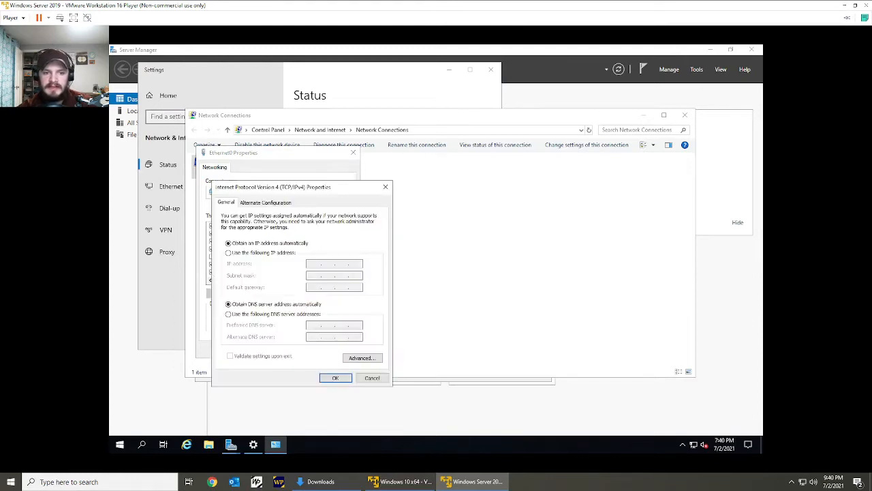
click(229, 252)
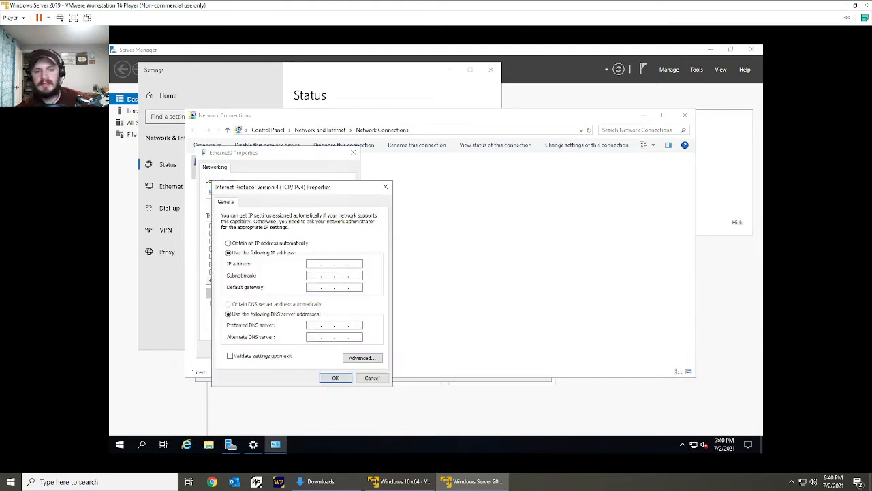
Run ipconfig in a Command Prompt and place its window beside the adapter settings for reference.
key(super+r)
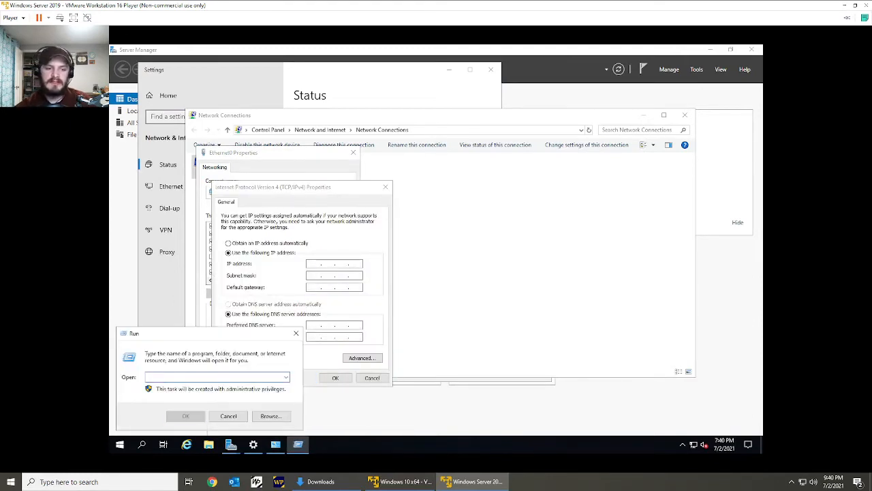
text(cmd)
key(Return)
text(ipco)
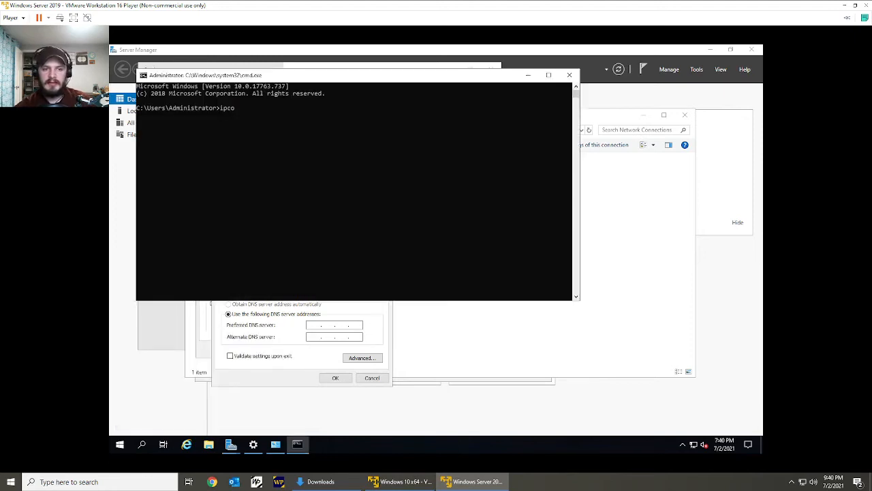
text(nfig)
key(Return)
key(super+Right)
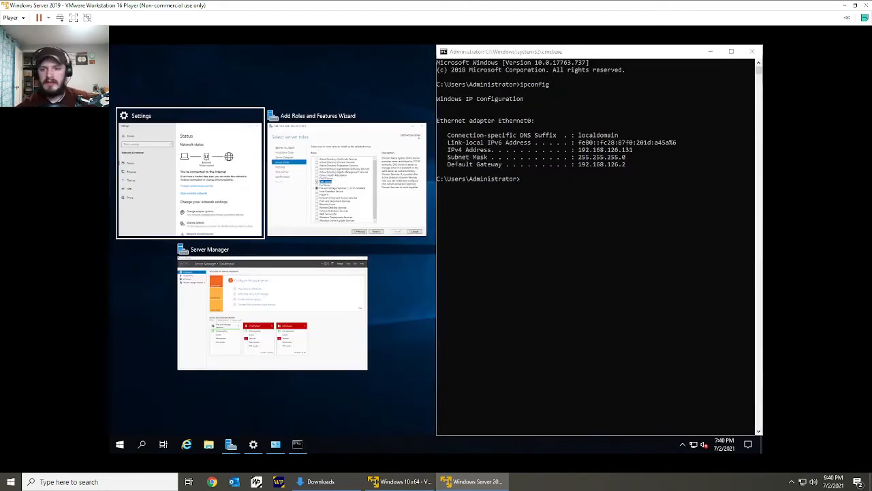
key(Escape)
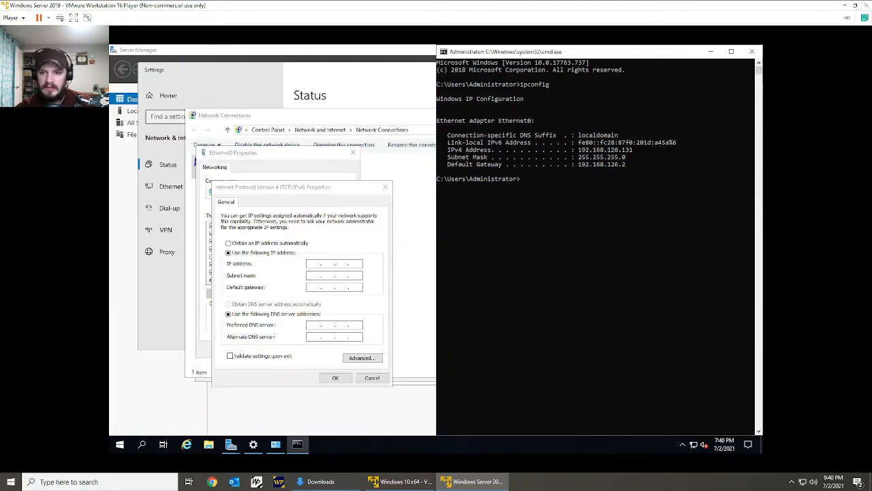
Set Ethernet0's IP address to 192.168.126.131 with subnet mask 255.255.255.0, checking the address against the ipconfig output.
click(314, 263)
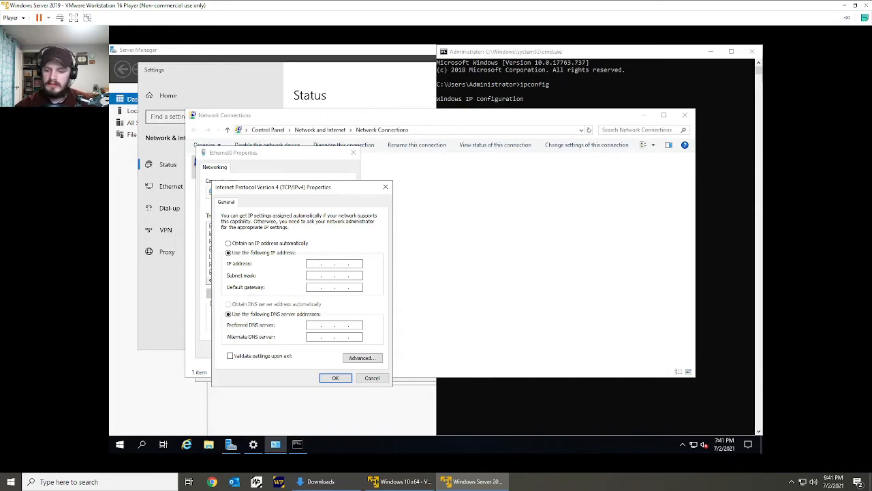
text(192 . 168 . )
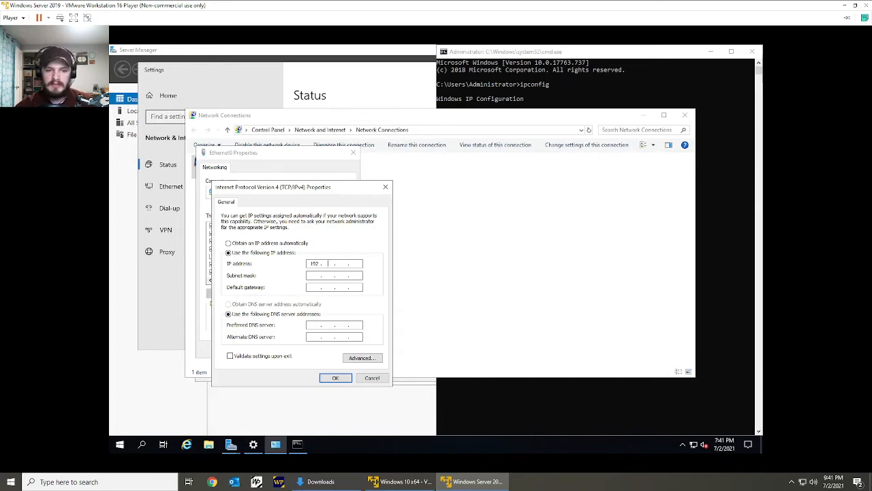
text(128 . 131)
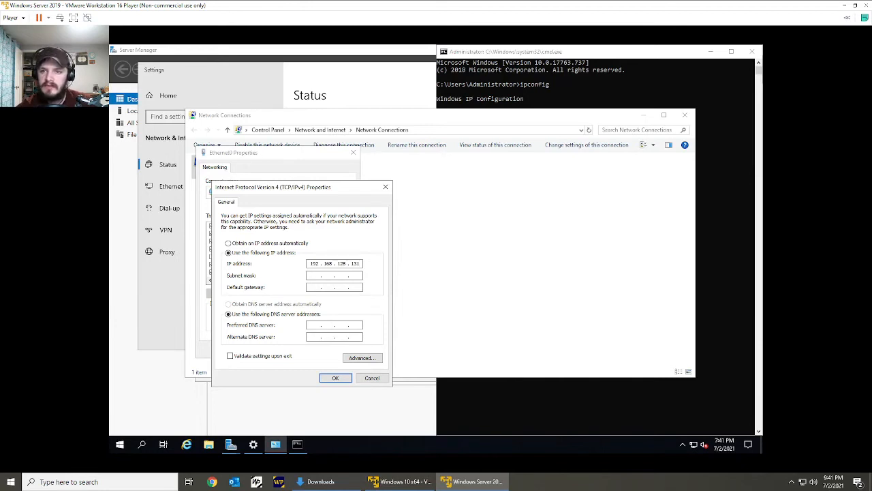
key(alt+Tab)
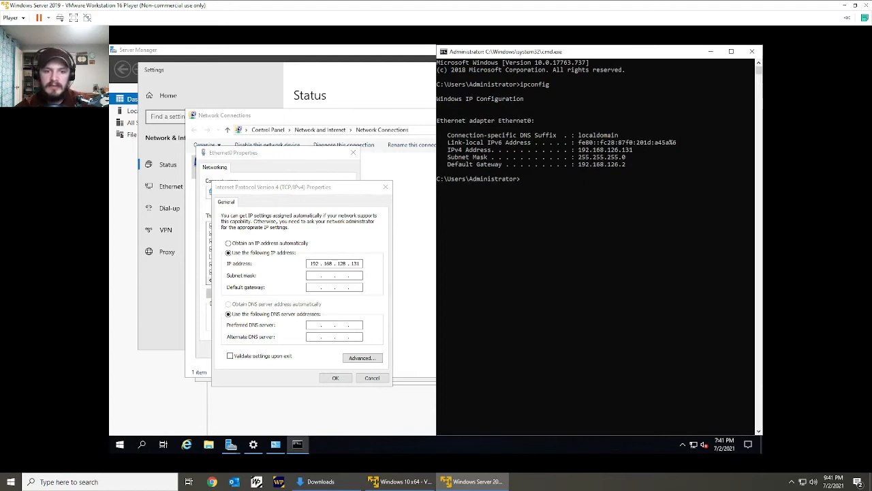
key(alt+Tab)
key(BackSpace)
text(6)
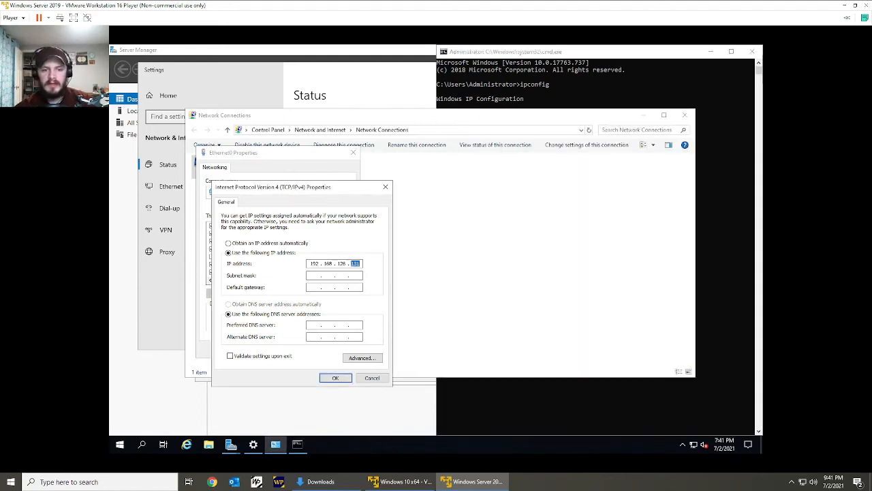
key(Tab)
key(Tab)
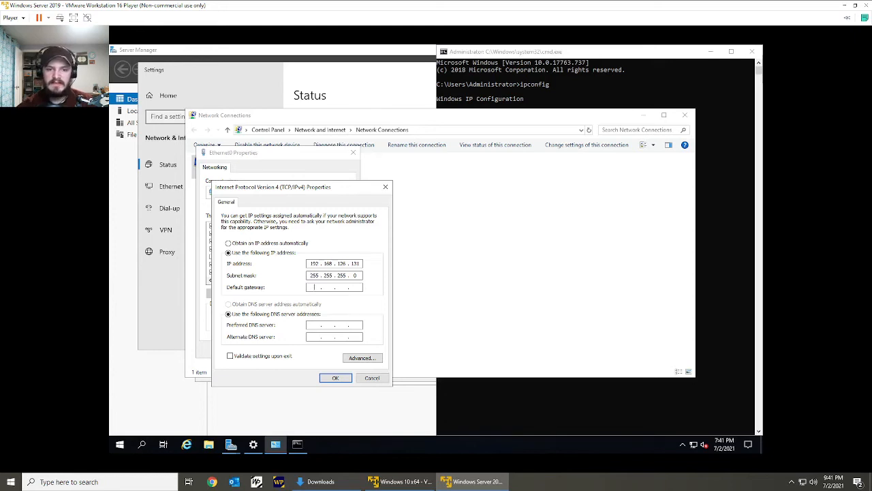
Set default gateway 198.168.126.2, preferred DNS 8.8.8.8 and alternate DNS 4.4.4.4, accept the IPv4 settings, and close the network windows.
key(alt+Tab)
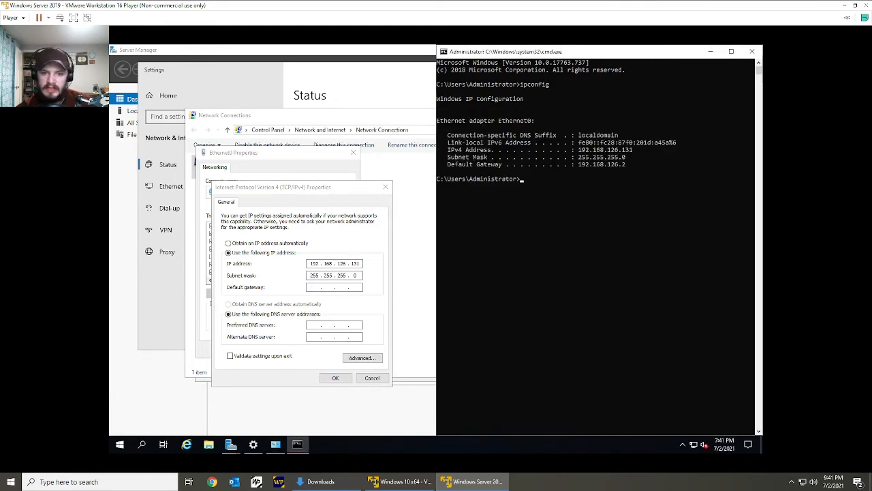
key(alt+Tab)
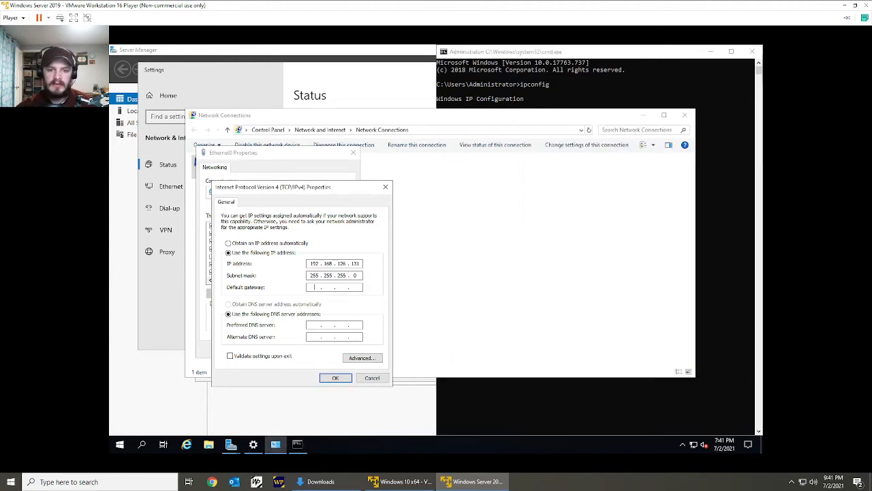
text(198 . 168 . )
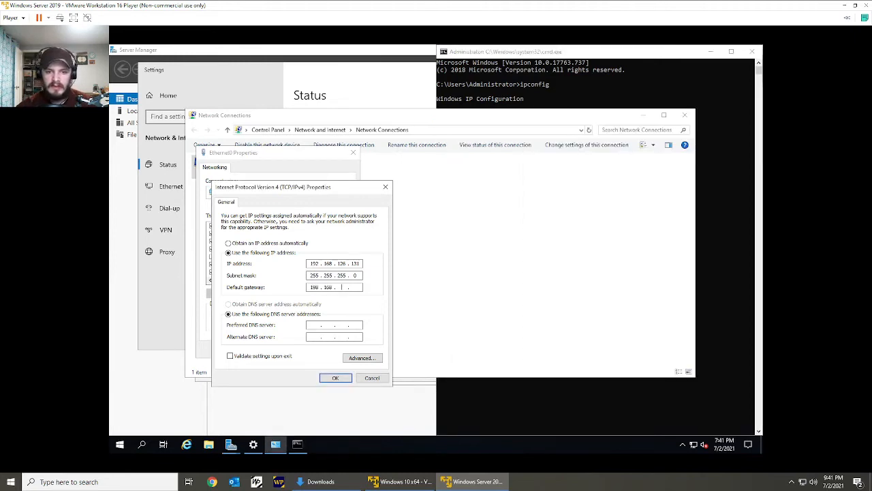
text(126 .)
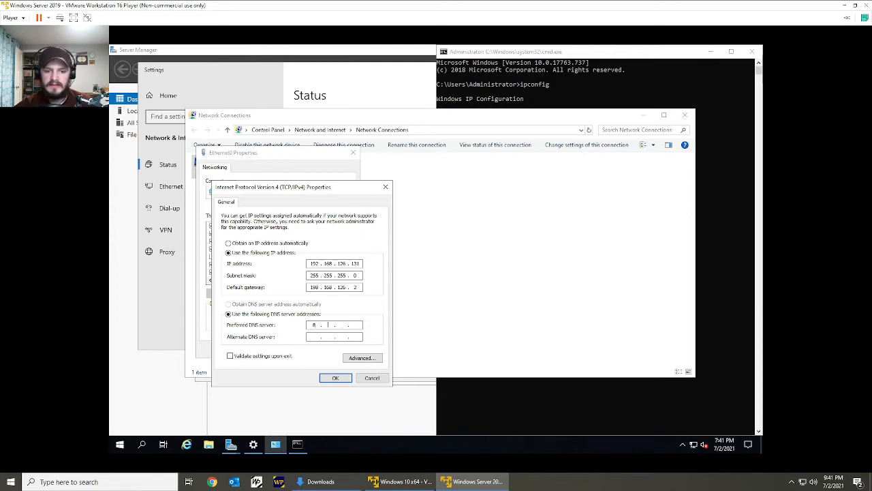
text(8)
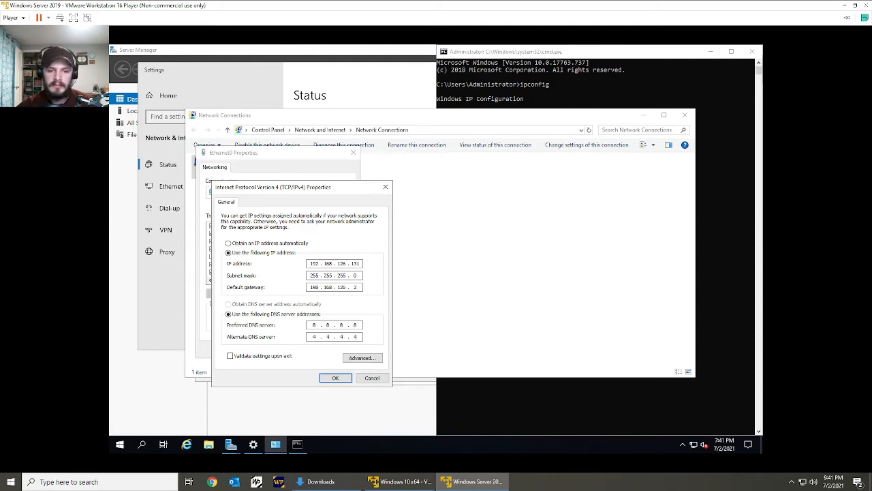
click(335, 378)
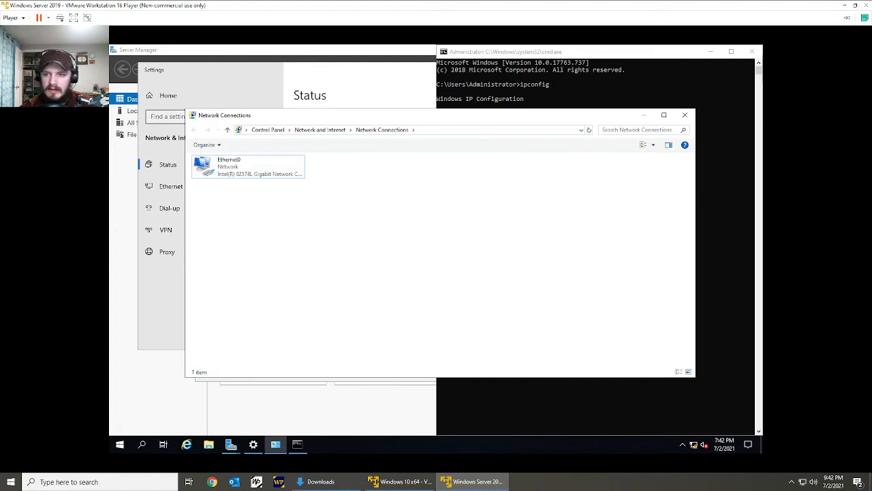
click(685, 115)
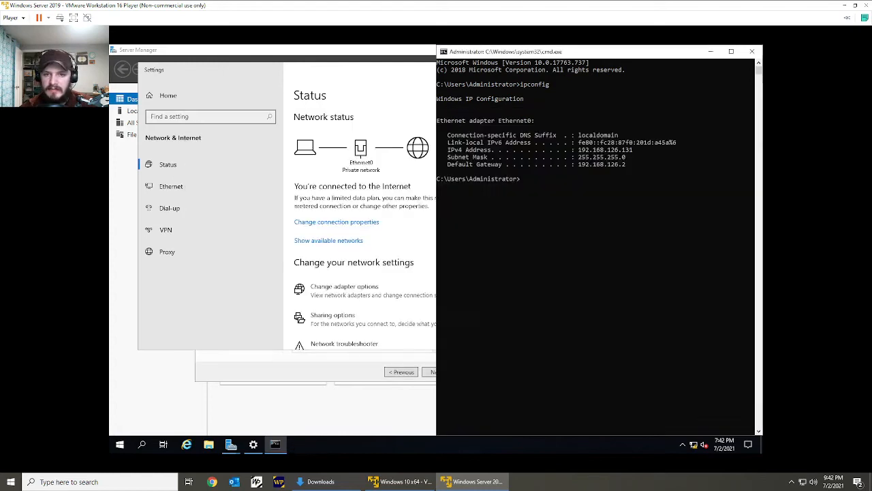
click(392, 71)
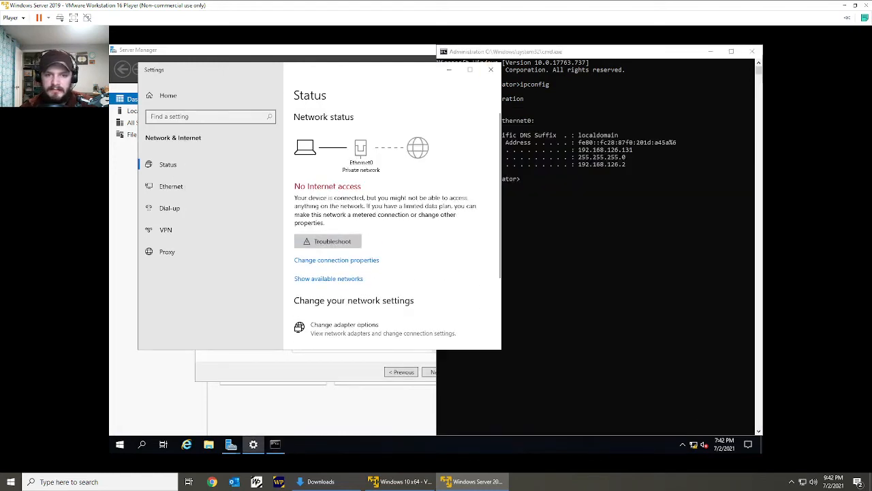
click(491, 70)
Return to the Add Roles and Features Wizard and select Active Directory Domain Services with its required features and management tools.
key(alt+Tab)
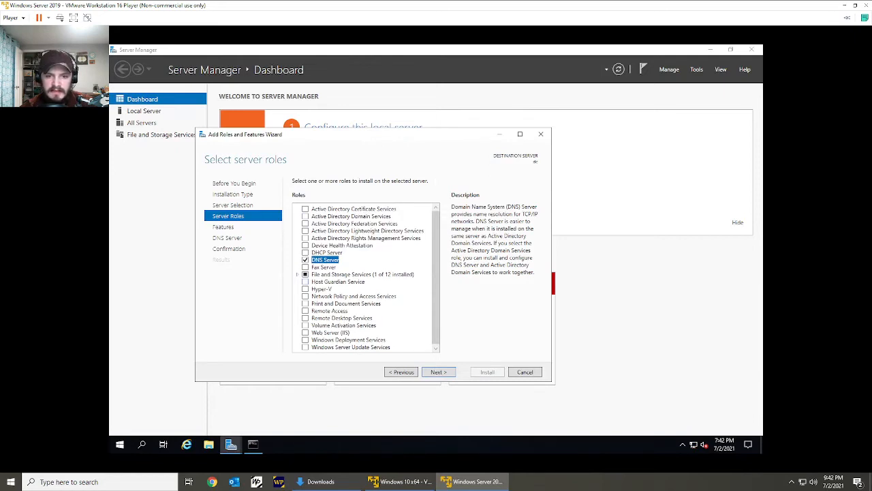
click(305, 216)
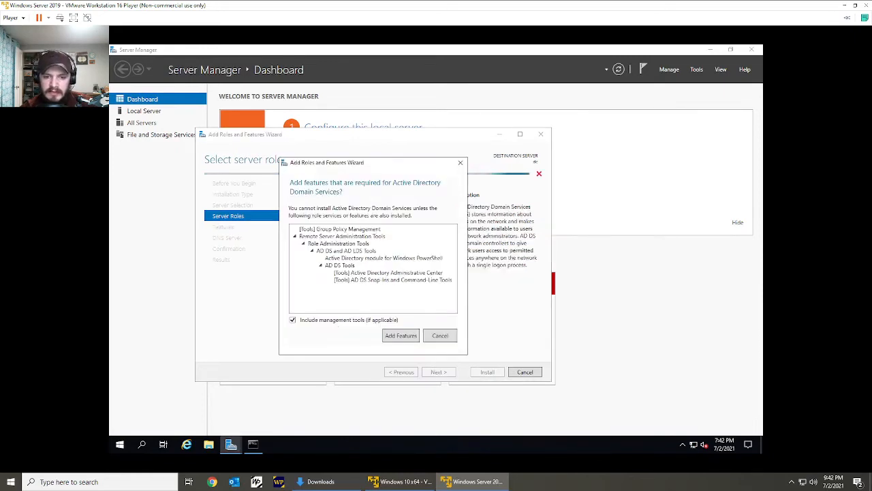
key(Return)
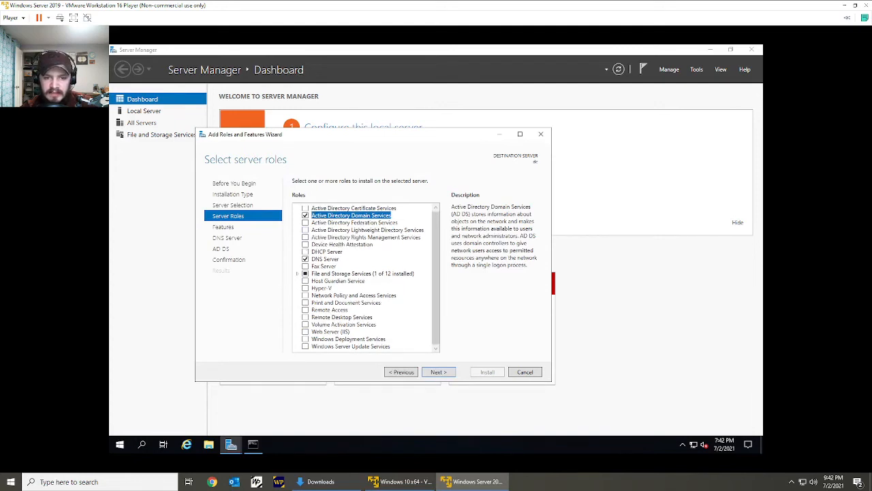
Keep the default feature selection and advance through the DNS Server and AD DS information pages to the installation confirmation.
key(Return)
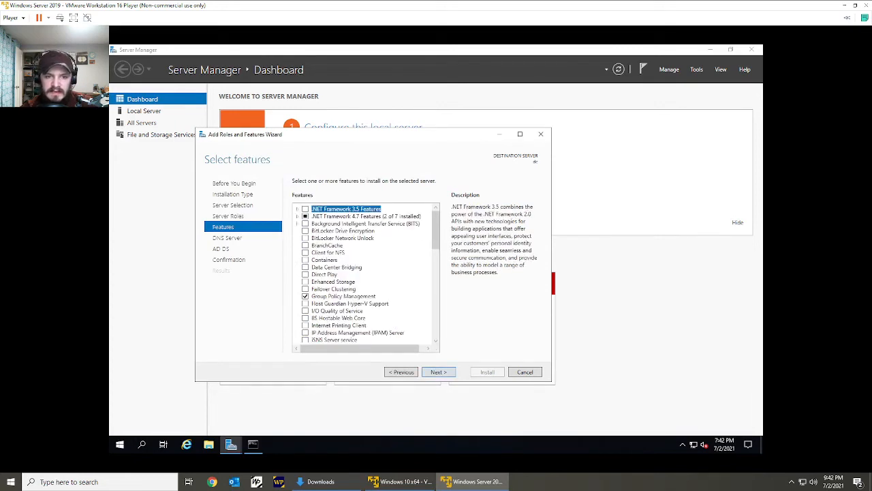
key(Return)
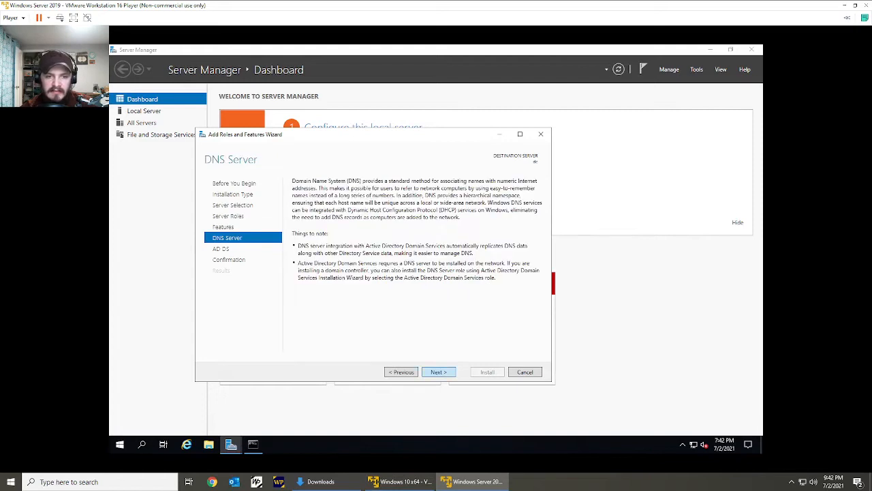
key(Return)
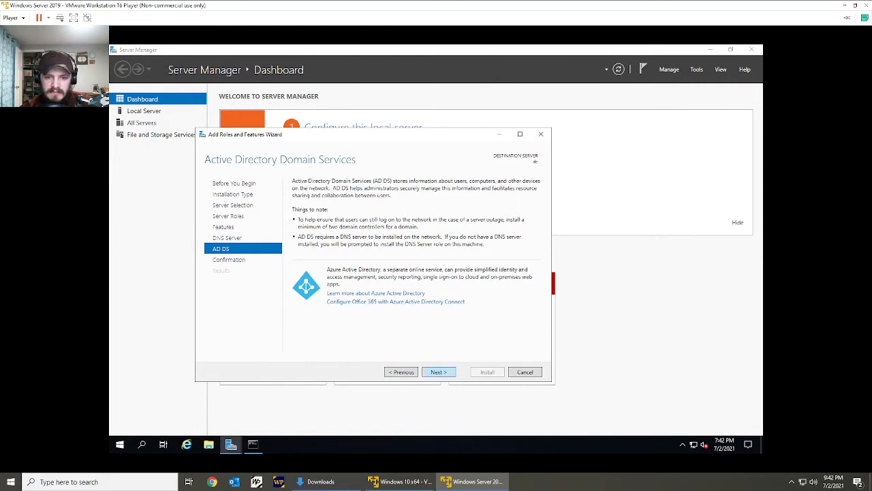
key(Return)
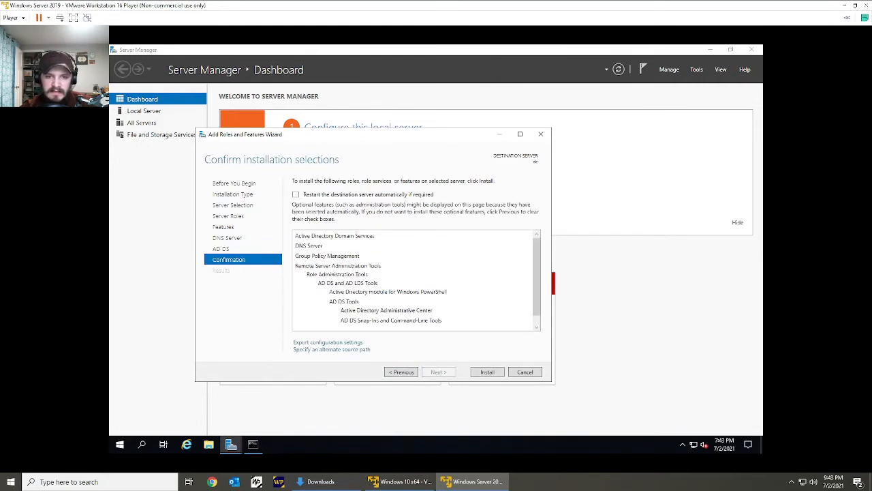
Allow the destination server to restart automatically if required and install the Active Directory Domain Services and DNS Server roles.
click(295, 194)
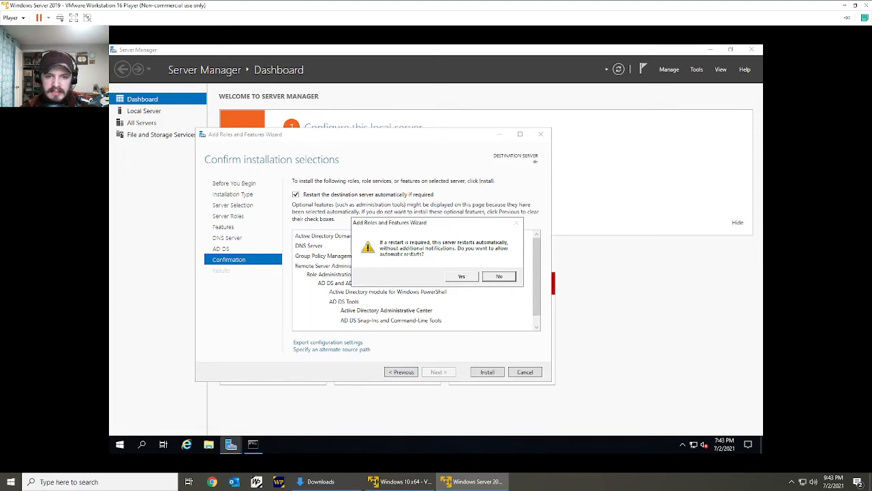
drag(404, 223, 385, 219)
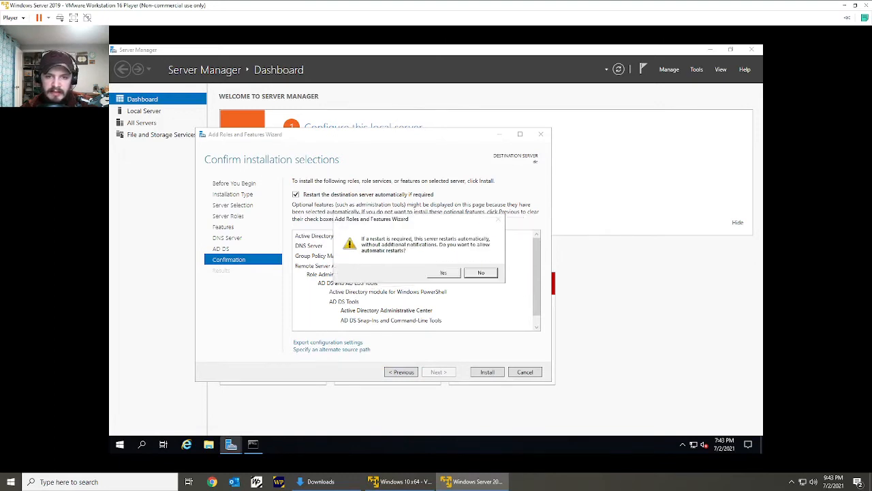
click(444, 273)
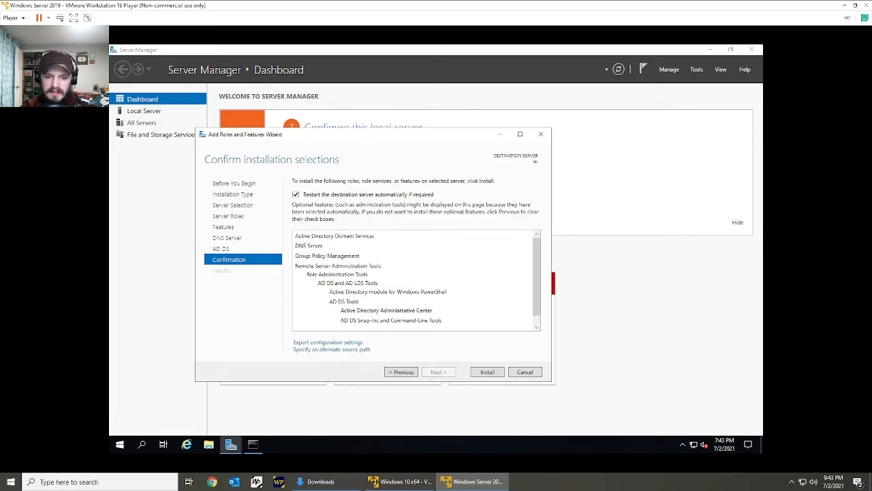
click(487, 371)
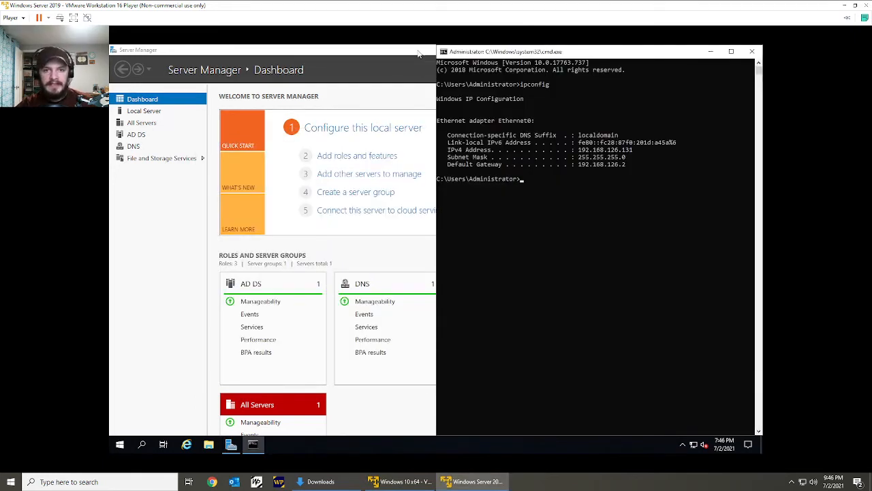
Bring Server Manager to the front and start promoting this server to a domain controller from its post-deployment notification.
click(419, 53)
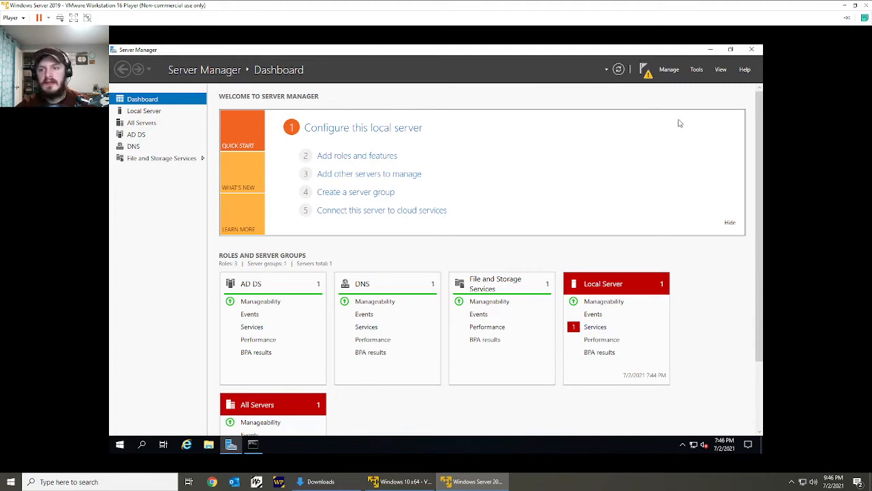
click(644, 71)
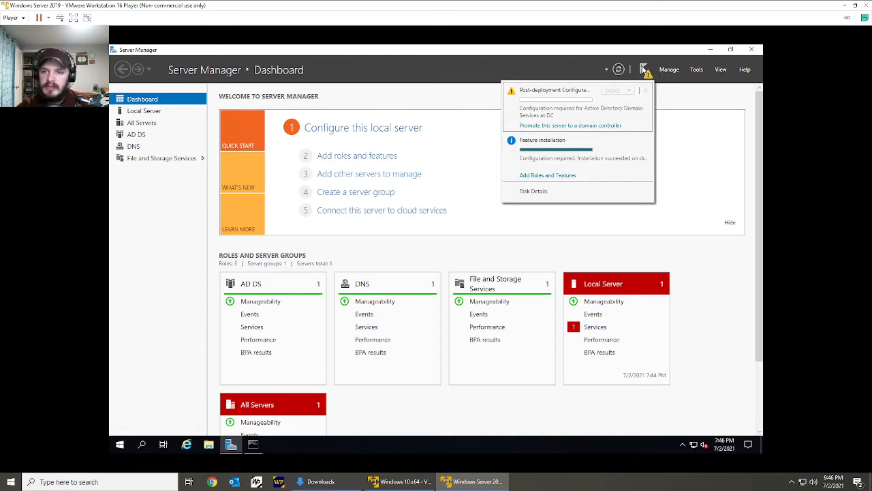
click(543, 127)
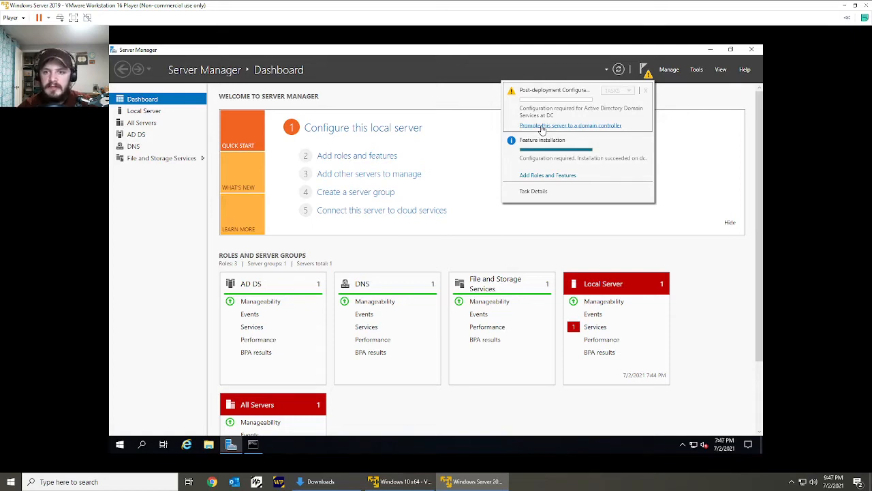
click(543, 126)
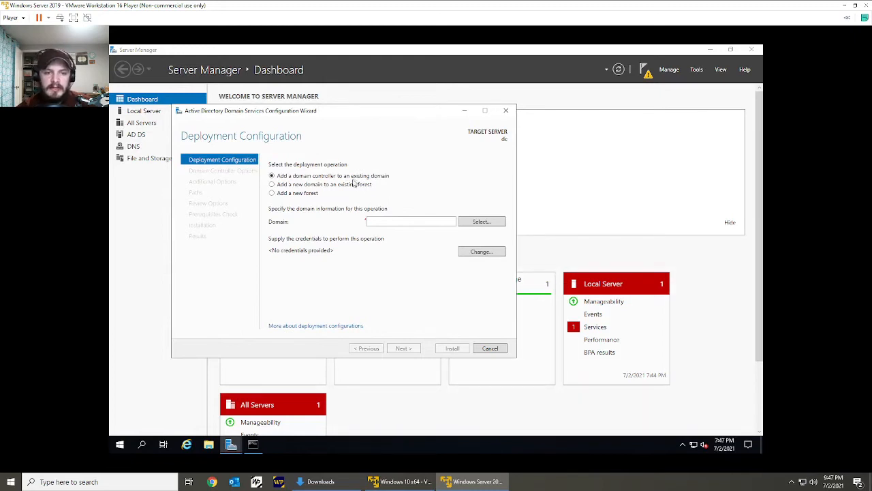
Choose to add a new forest with root domain name ad.local and continue to the domain controller options.
click(302, 197)
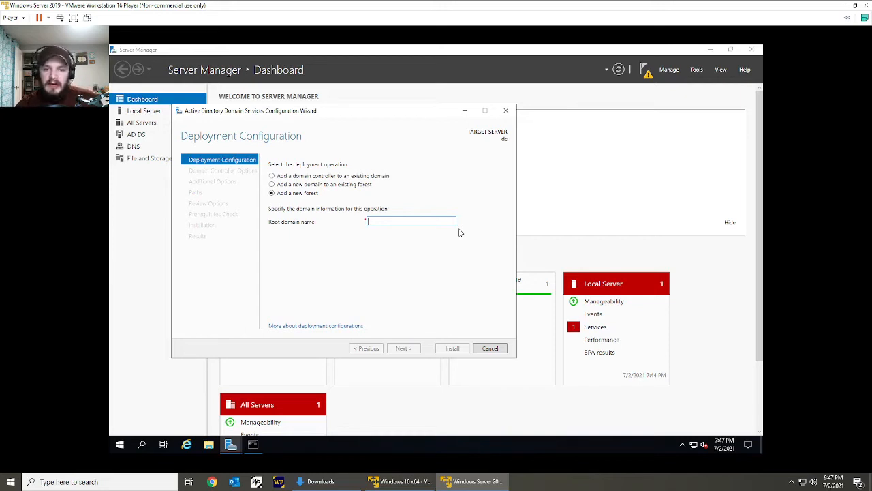
text(ad.local)
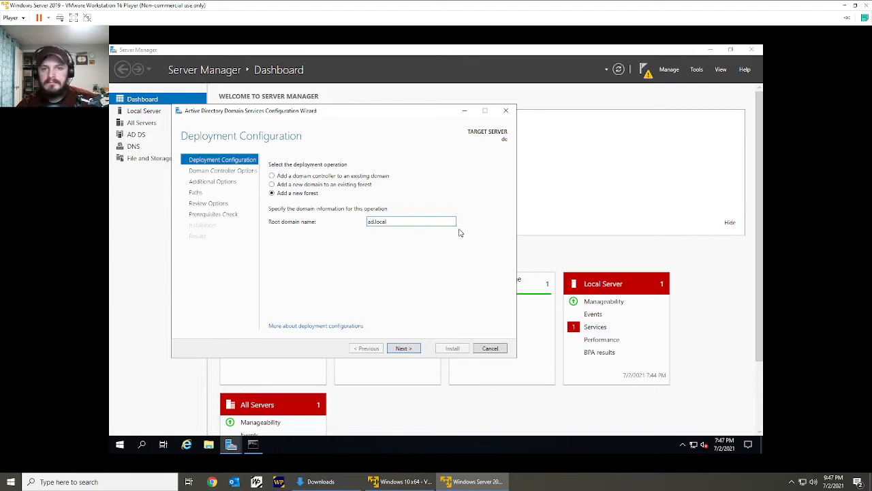
click(403, 348)
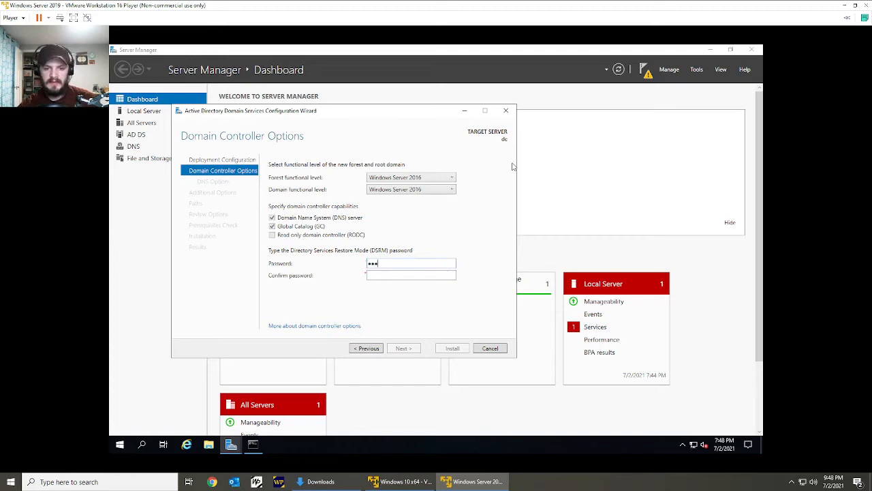
Enter and confirm the Directory Services Restore Mode password, keeping the default functional levels, and continue to the DNS options.
key(Tab)
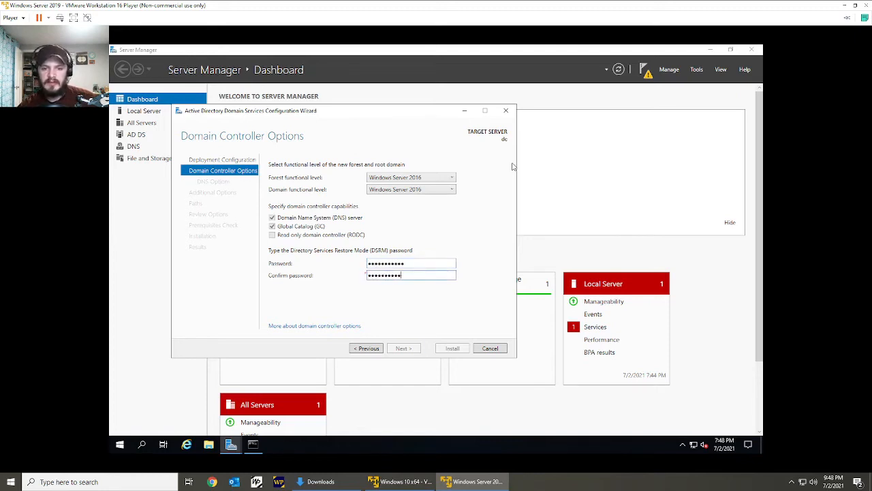
text(3)
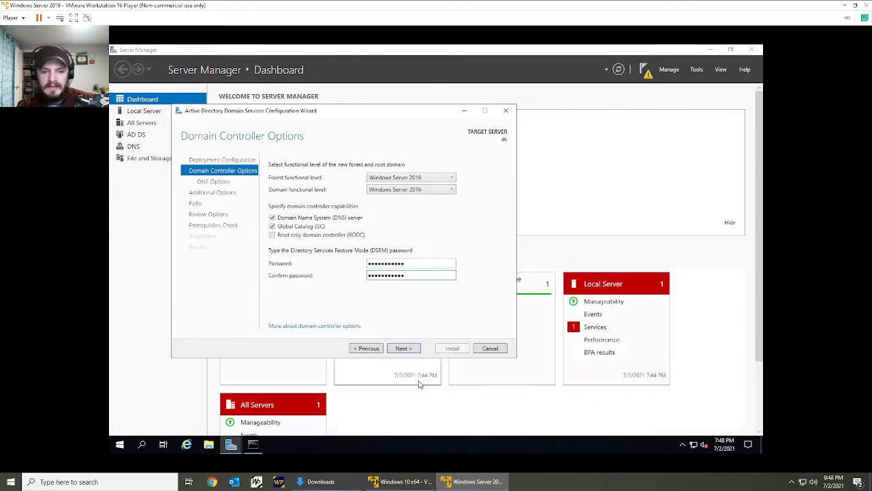
click(403, 349)
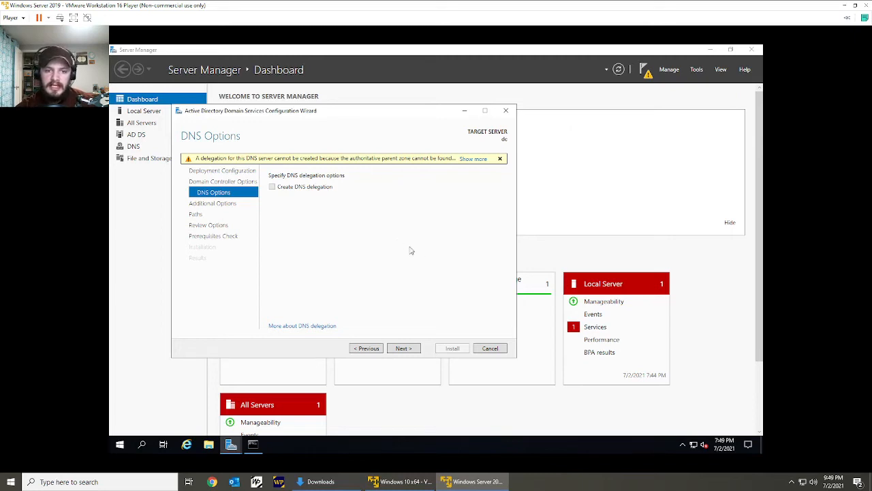
Accept the default DNS options, the NetBIOS domain name AD, and the default database, log files and SYSVOL folders.
click(408, 349)
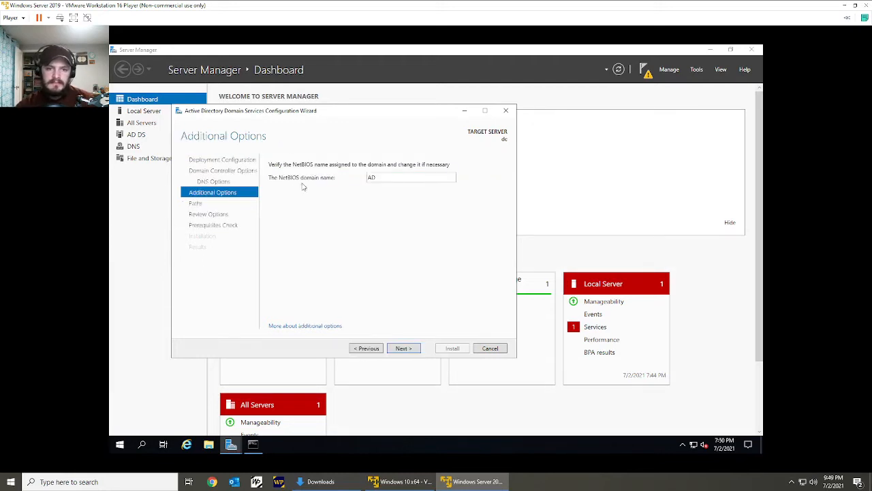
click(412, 350)
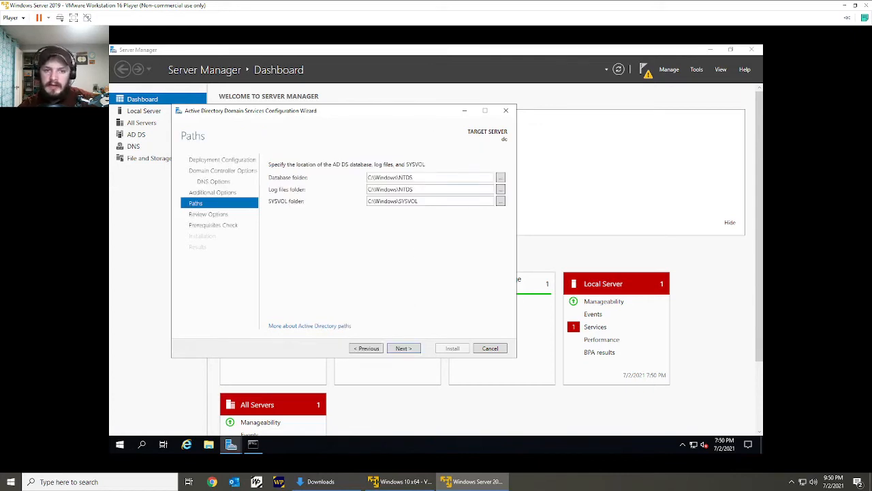
click(387, 181)
click(394, 190)
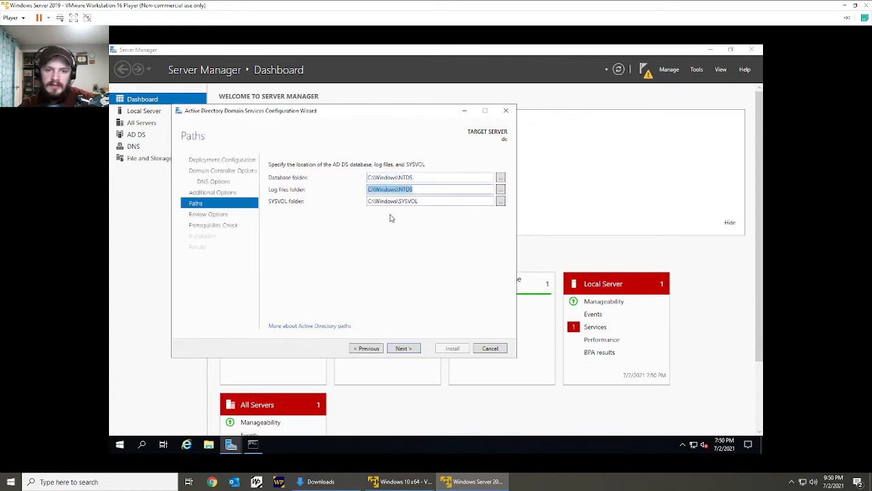
click(399, 201)
click(377, 281)
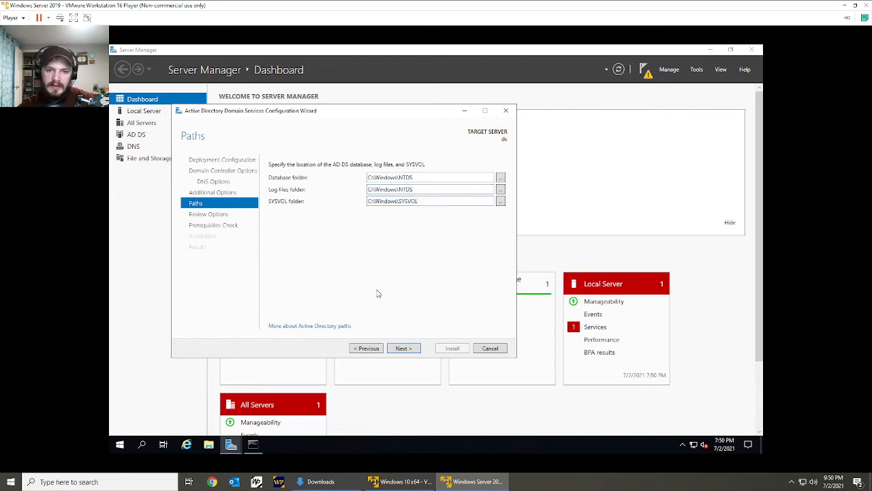
click(399, 348)
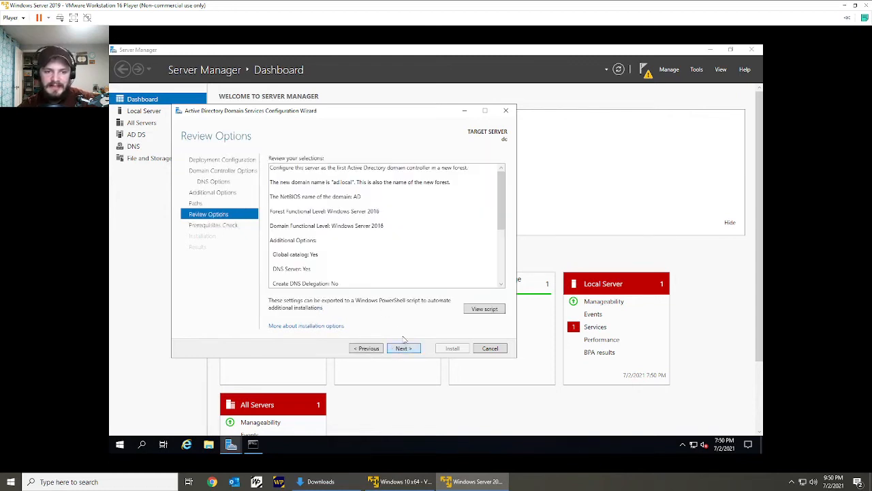
Review the domain controller selections, run the prerequisites check, and start the installation.
scroll(385, 225, down, 5)
scroll(385, 224, up, 5)
scroll(385, 225, down, 5)
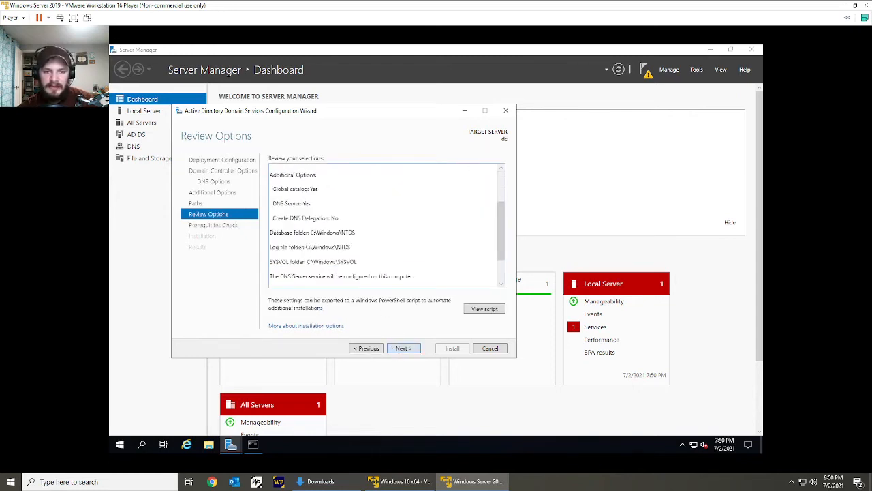
click(402, 349)
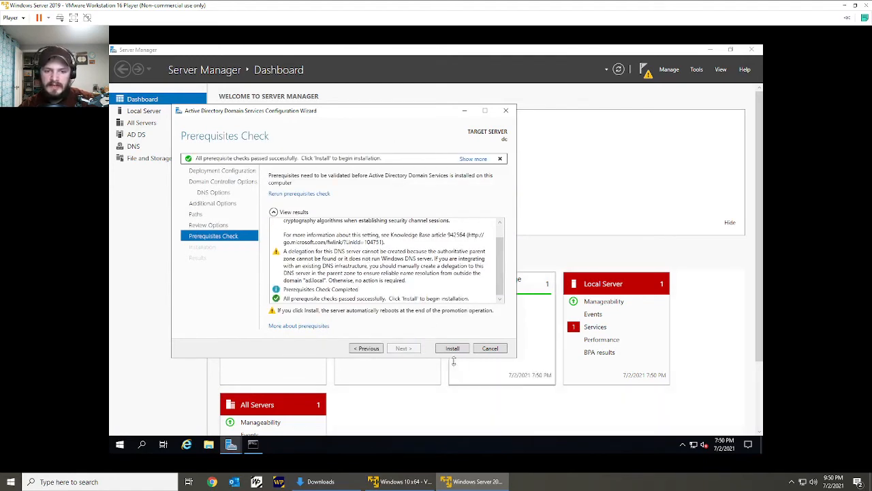
click(454, 350)
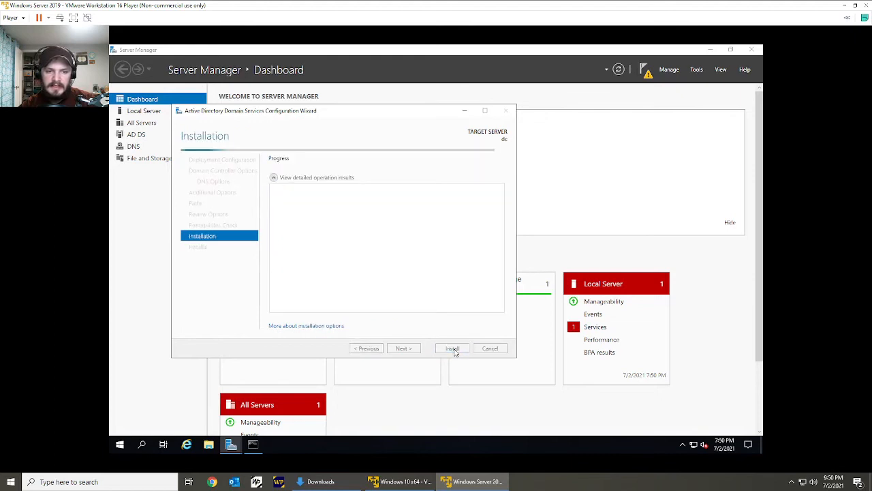
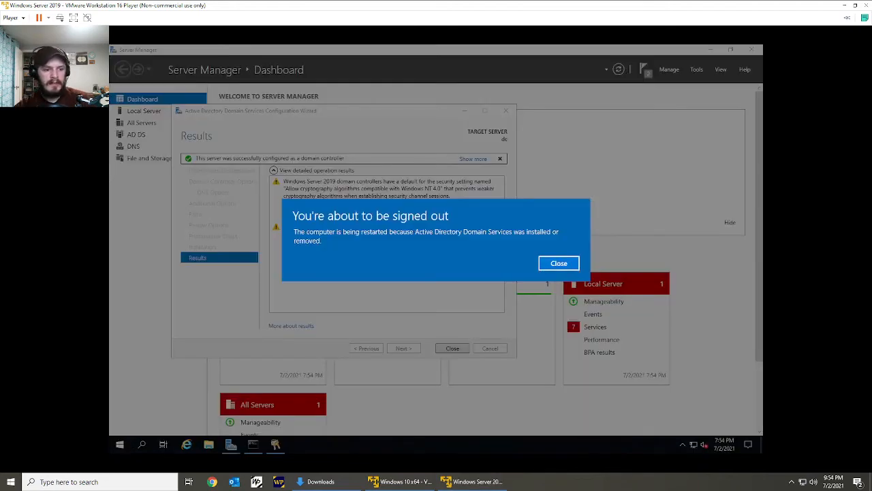
Dismiss the restart notice and close the domain services configuration results and Server Manager.
click(545, 265)
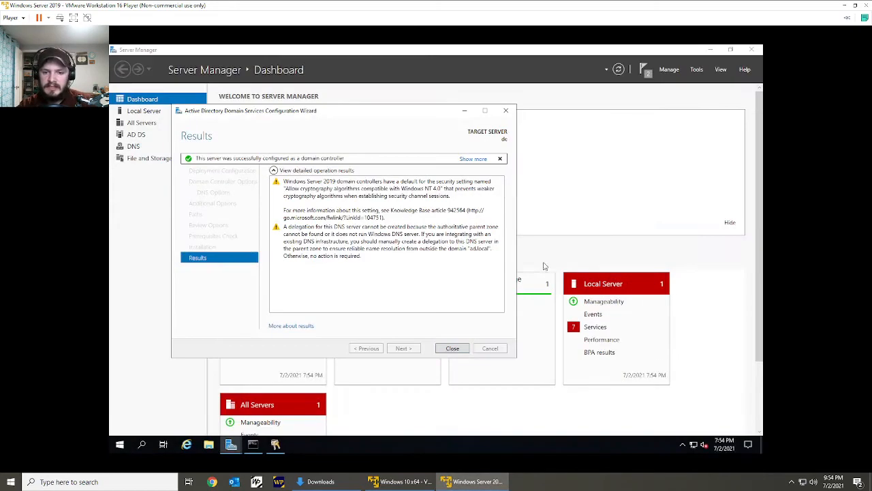
click(452, 349)
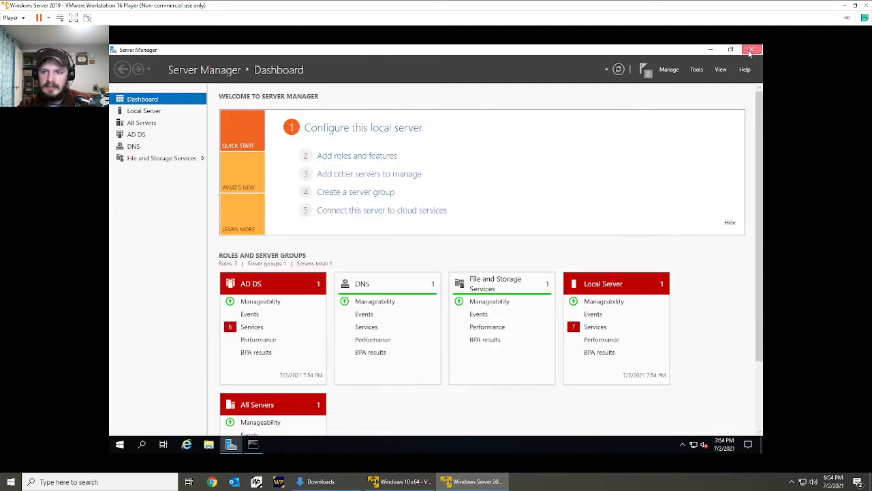
click(750, 53)
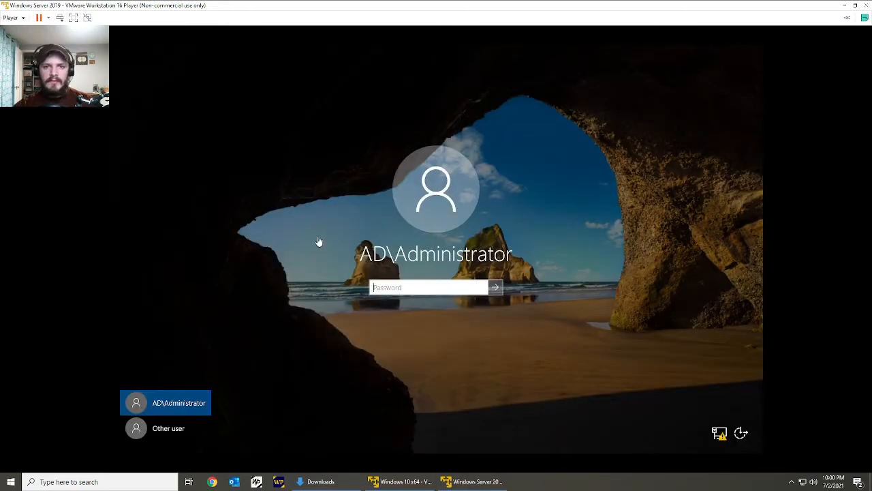
Sign in to the restarted server as the domain administrator by entering the account password.
click(385, 292)
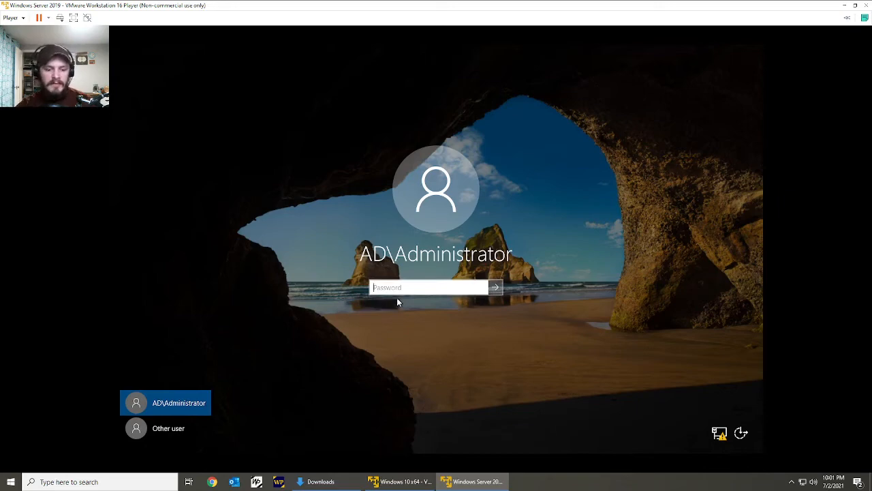
text(******)
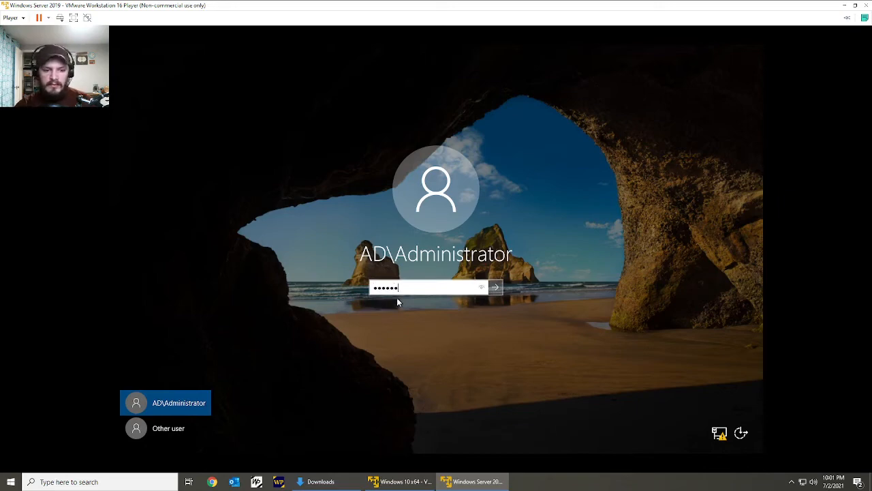
text(****)
key(Return)
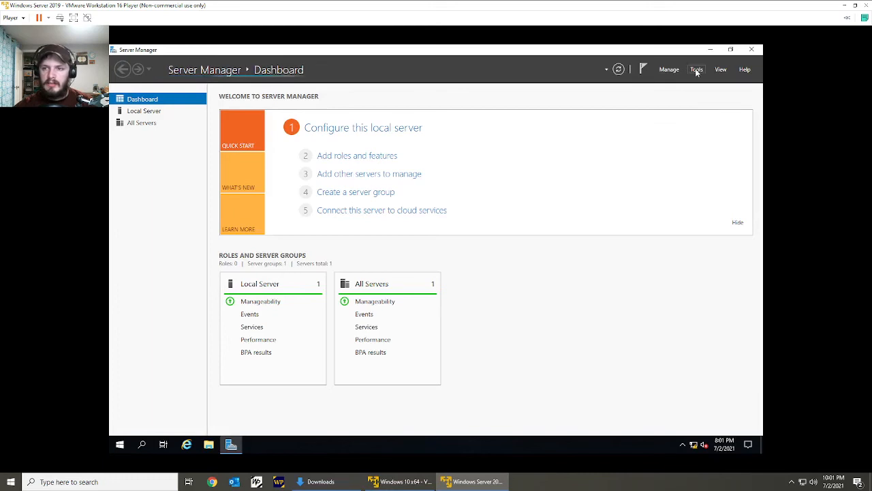
Open the Group Policy Management console from Server Manager and maximize it.
click(697, 70)
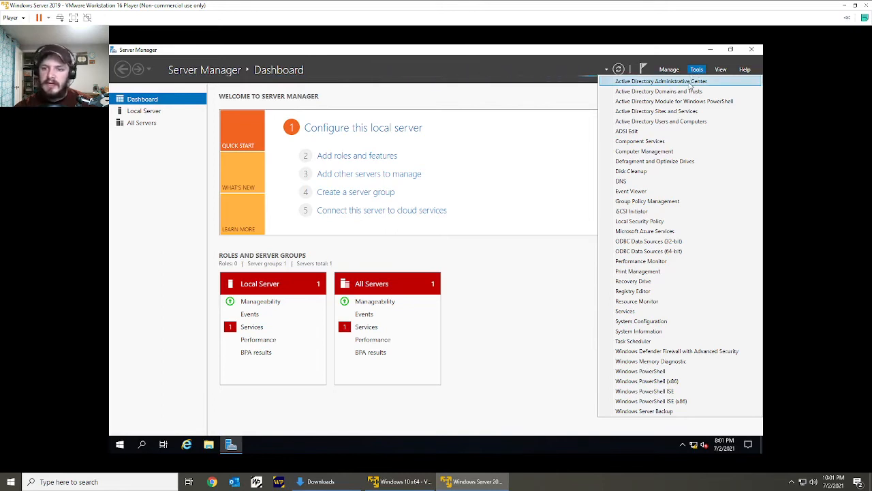
click(673, 201)
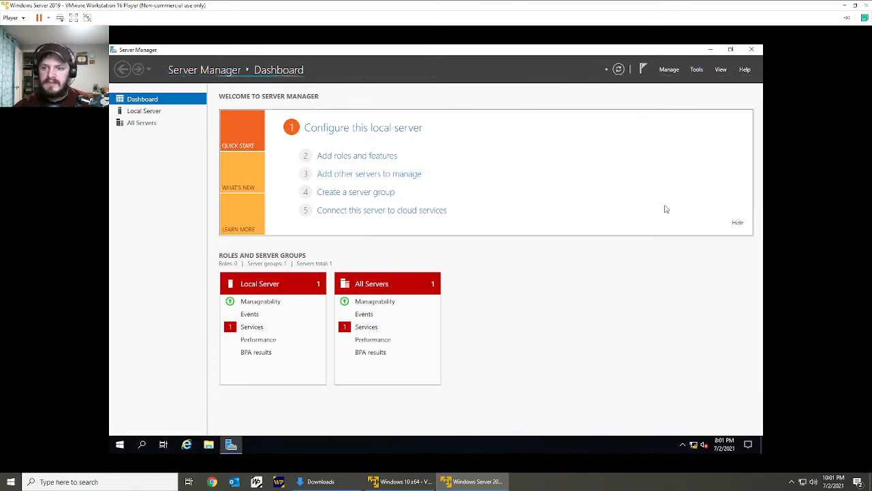
click(696, 69)
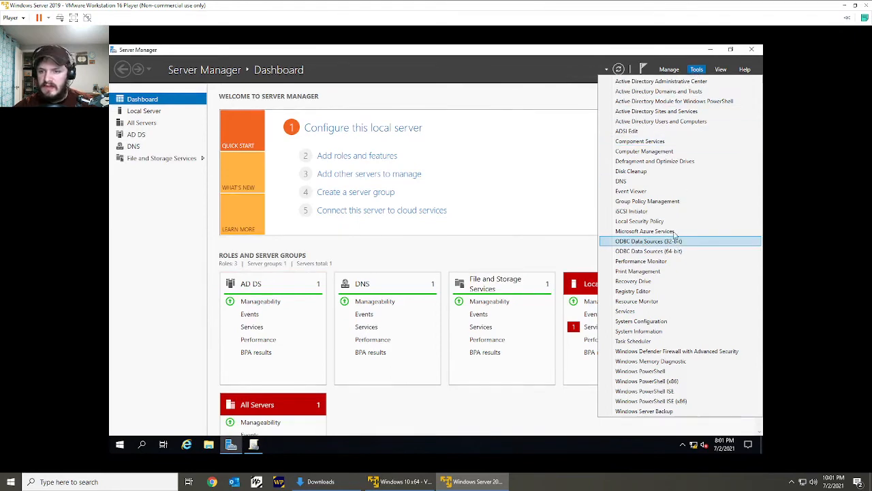
click(253, 444)
click(477, 110)
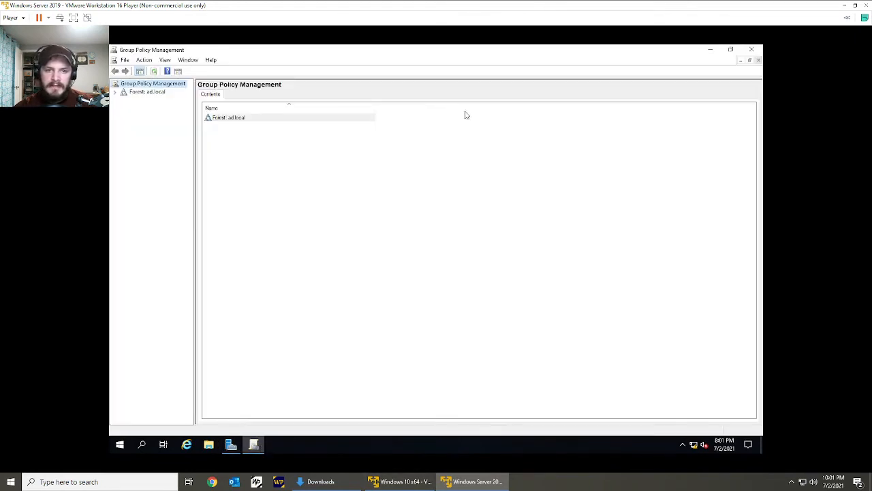
Select the Default Domain Policy under the ad.local domain in the ad.local forest and acknowledge the linked GPO notice.
double_click(252, 119)
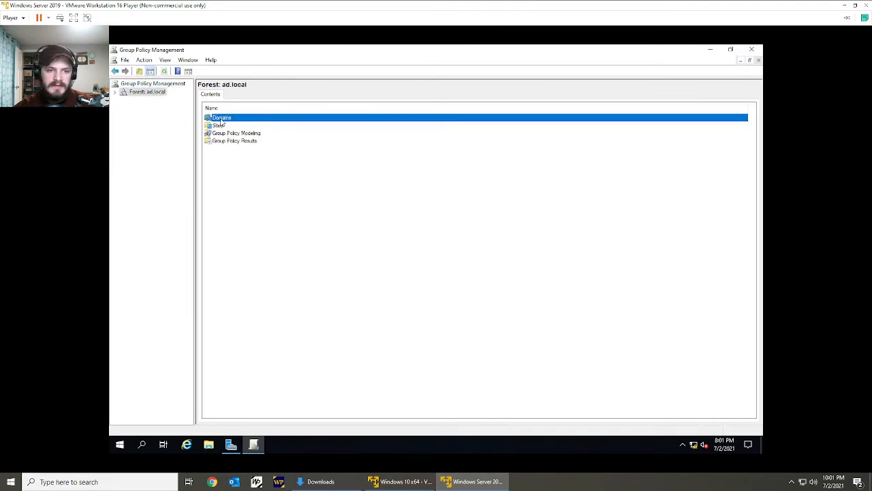
double_click(221, 119)
double_click(230, 120)
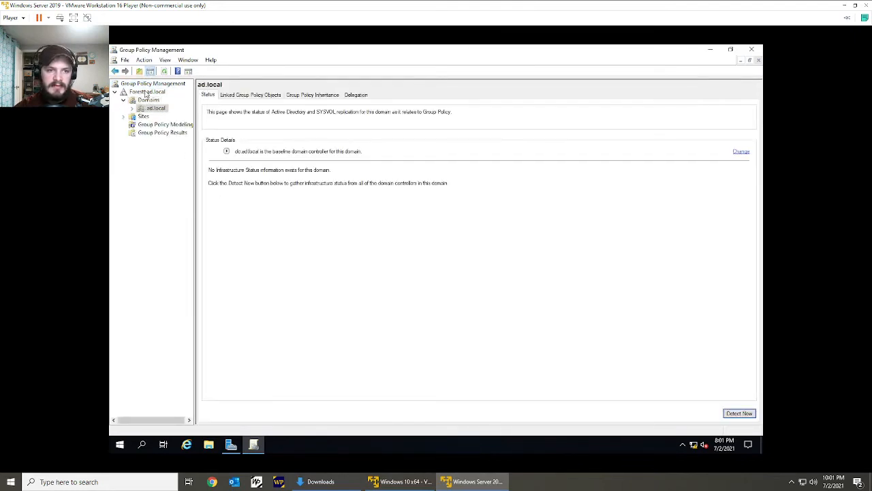
click(133, 109)
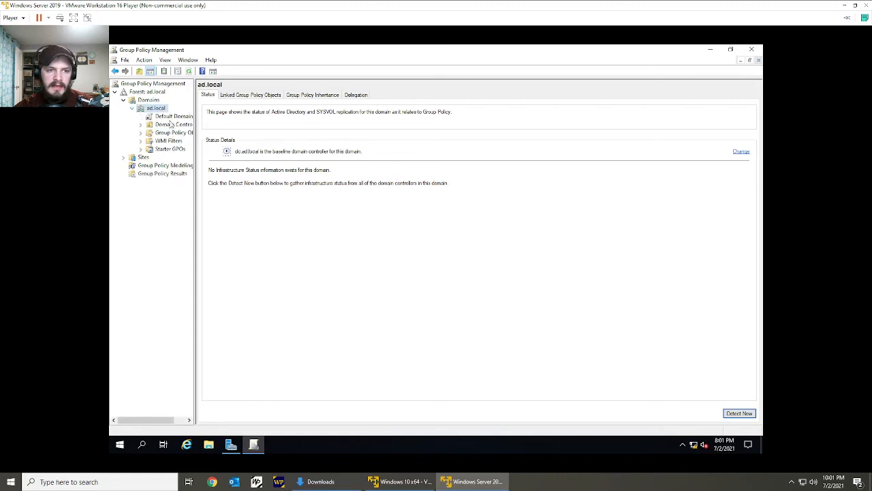
click(171, 117)
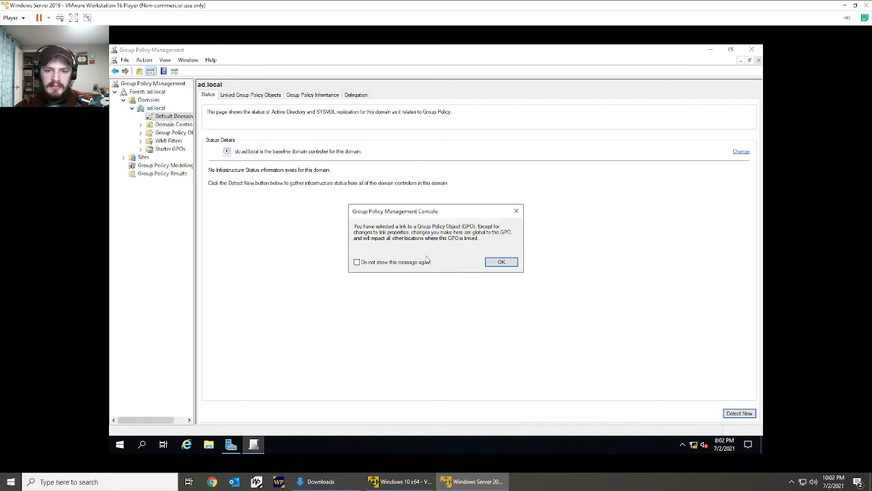
click(499, 263)
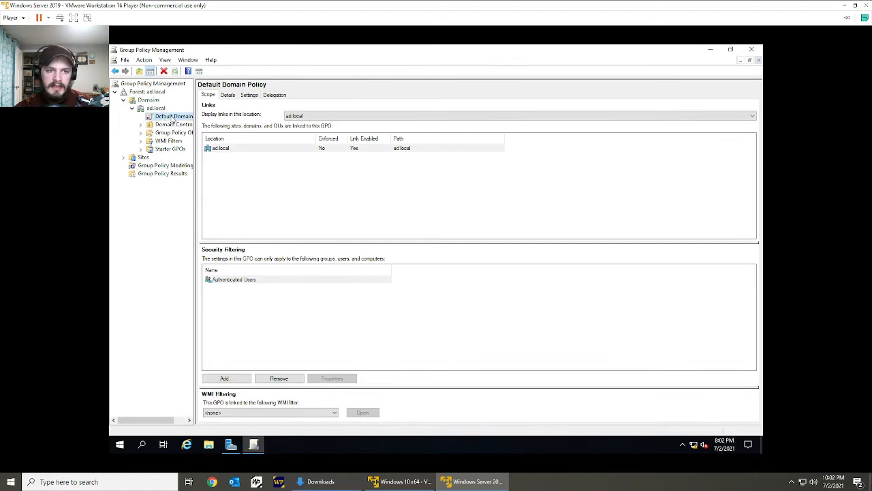
Open the Default Domain Policy for editing in a maximized Group Policy Management Editor.
right_click(173, 118)
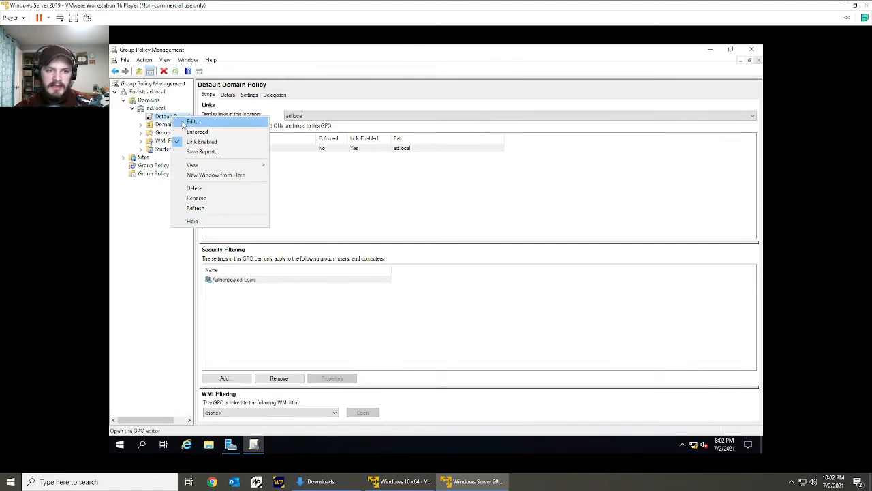
click(330, 212)
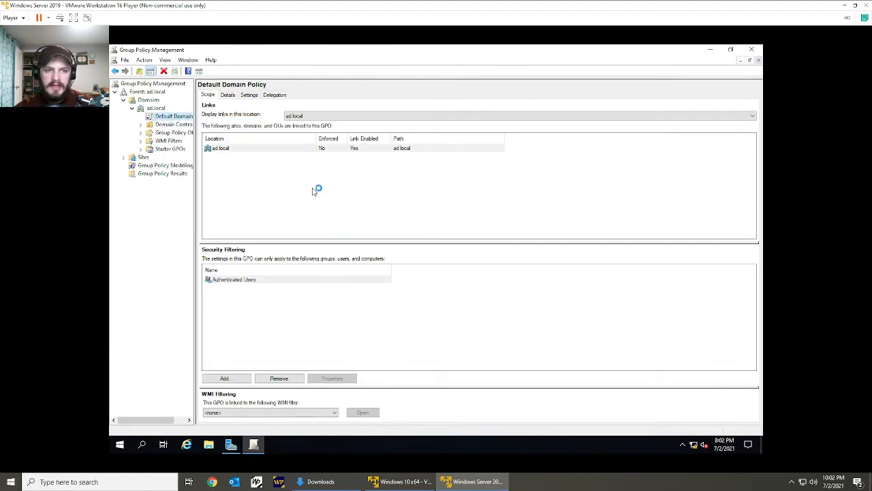
double_click(333, 87)
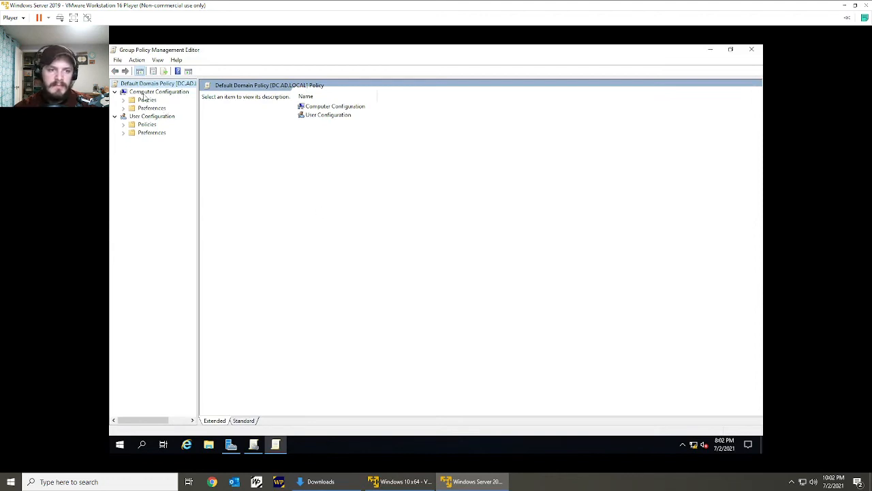
Display the Password Policy settings under Computer Configuration, Policies, Windows Settings, Security Settings, Account Policies.
click(115, 116)
click(115, 92)
click(114, 92)
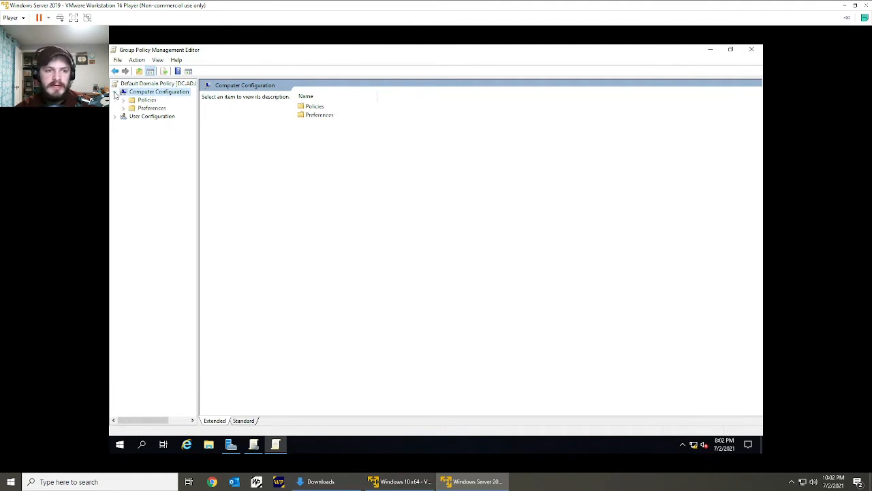
click(123, 100)
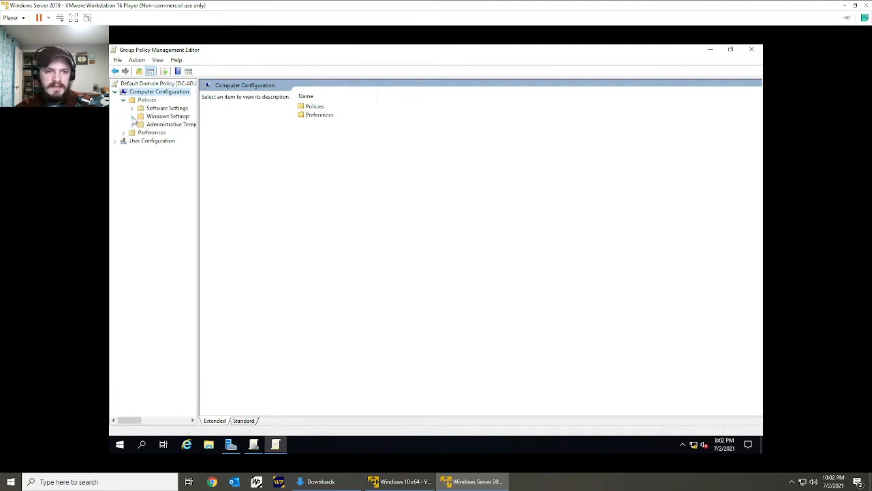
click(132, 117)
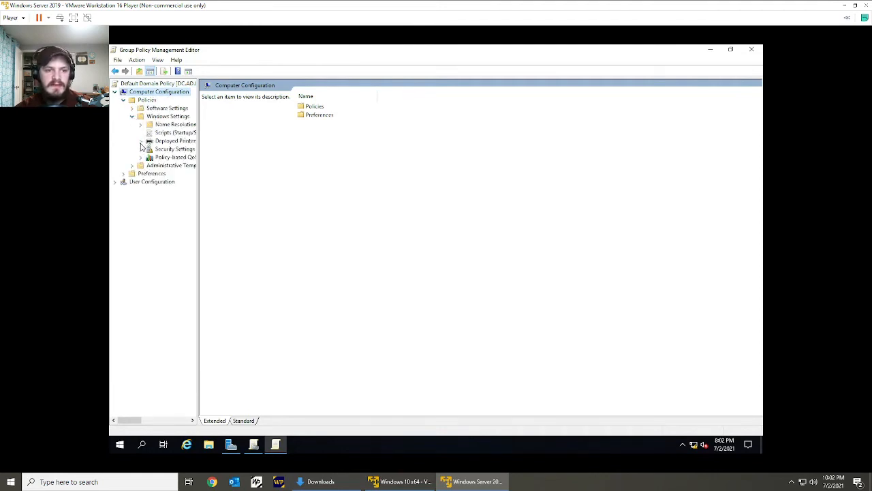
click(141, 149)
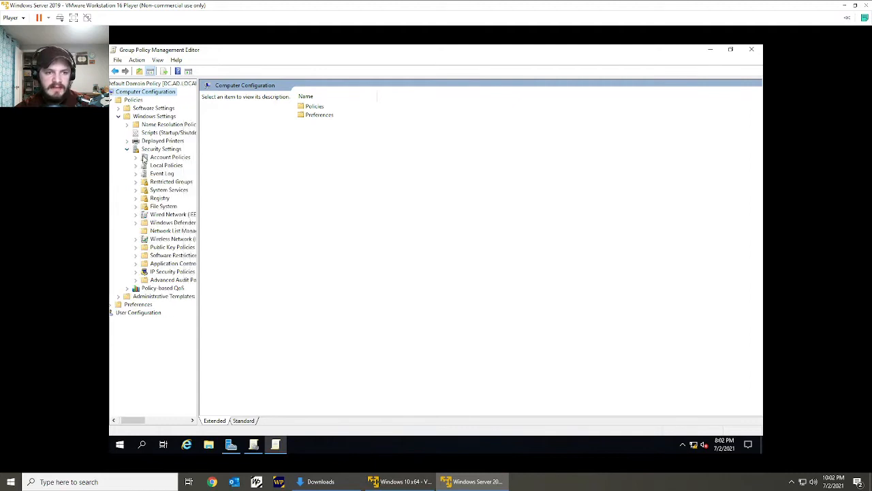
click(128, 157)
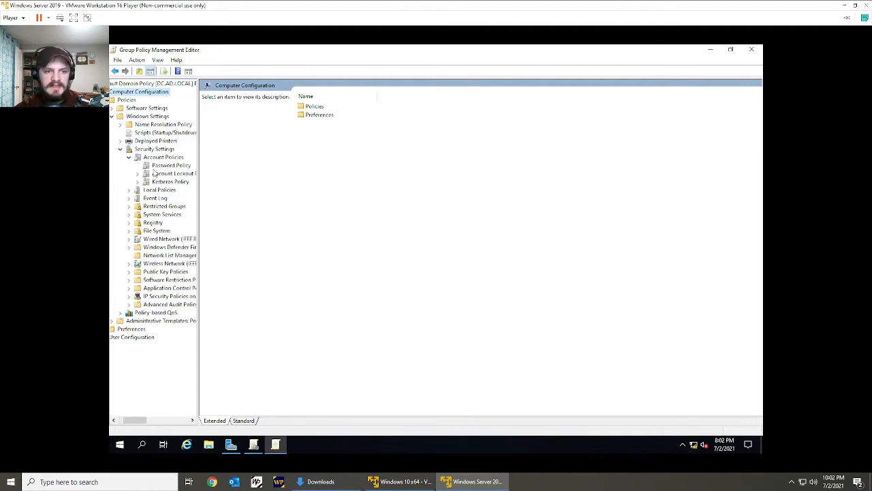
click(166, 165)
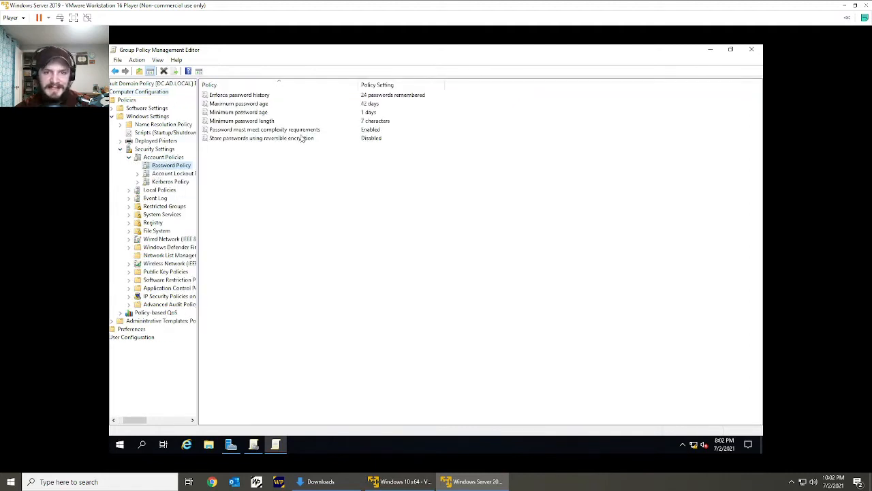
Set "Password must meet complexity requirements" to Disabled, and close the policy editor and the Group Policy Management console.
click(249, 132)
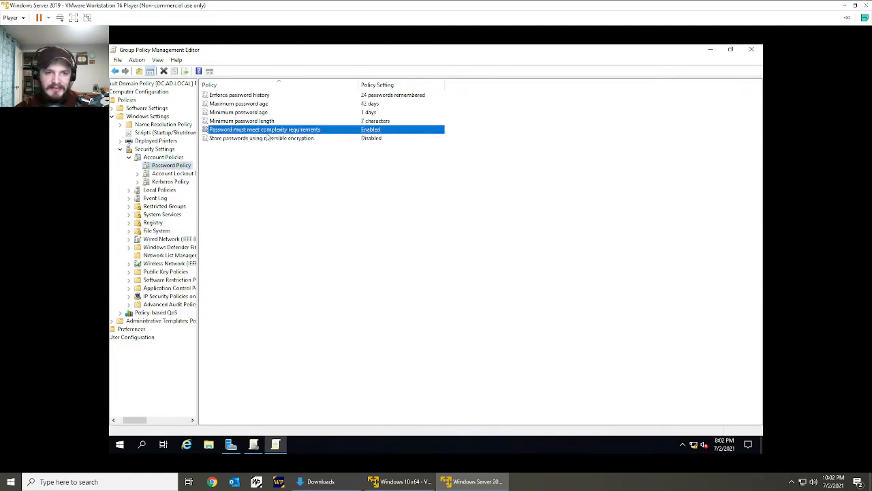
double_click(390, 129)
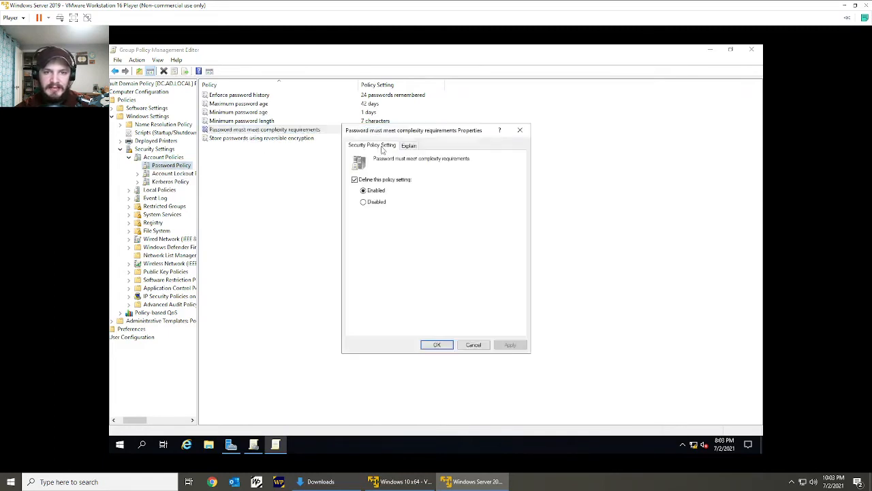
click(375, 204)
click(508, 345)
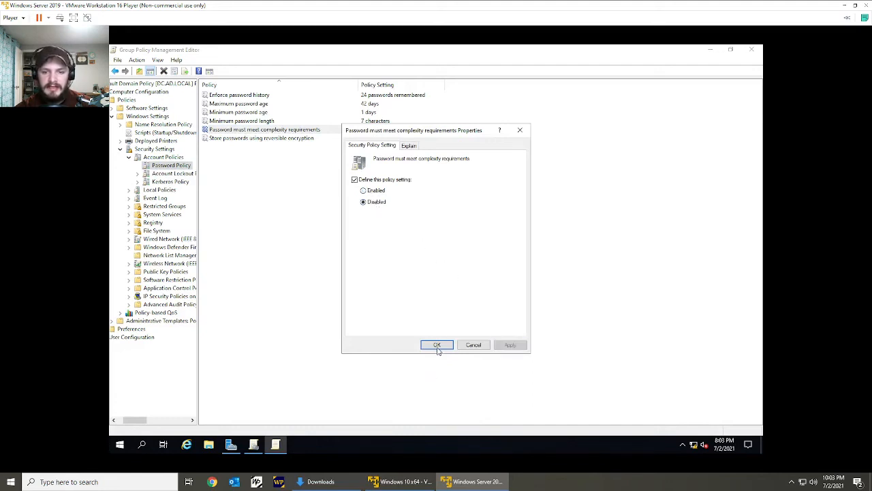
click(437, 345)
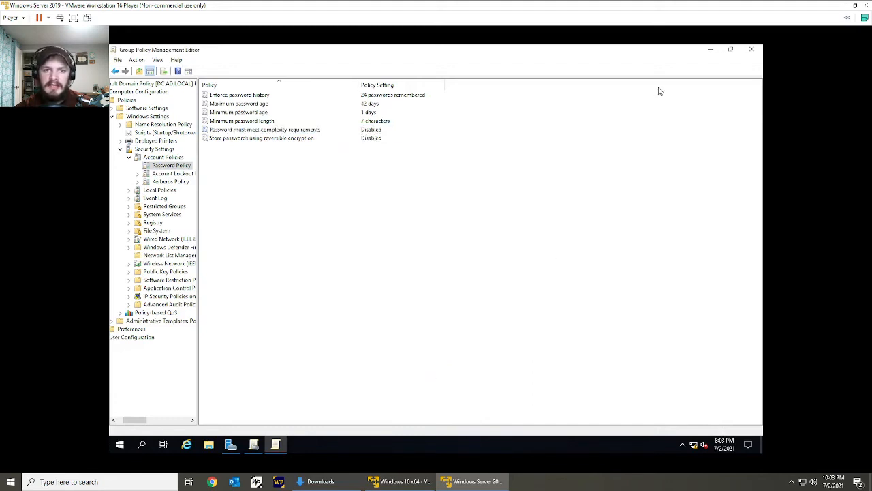
click(751, 50)
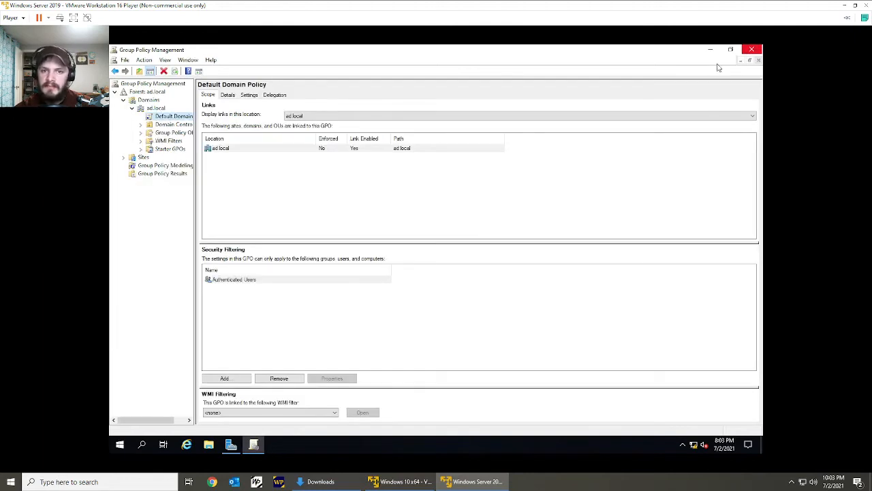
click(752, 49)
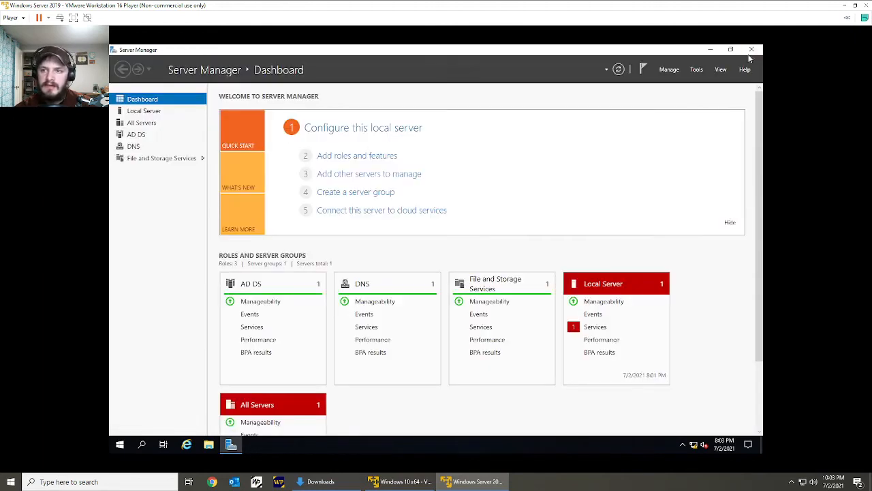
Open Active Directory Users and Computers maximized and show the contents of the Users container in ad.local.
click(696, 70)
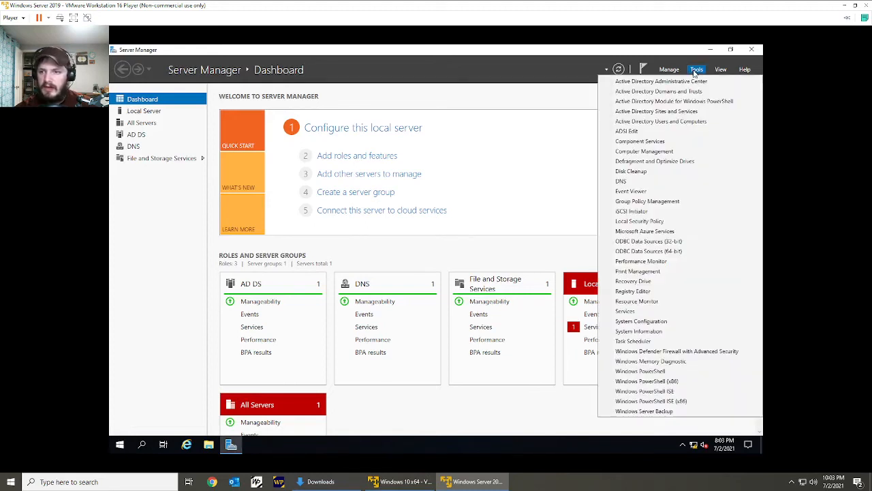
click(711, 122)
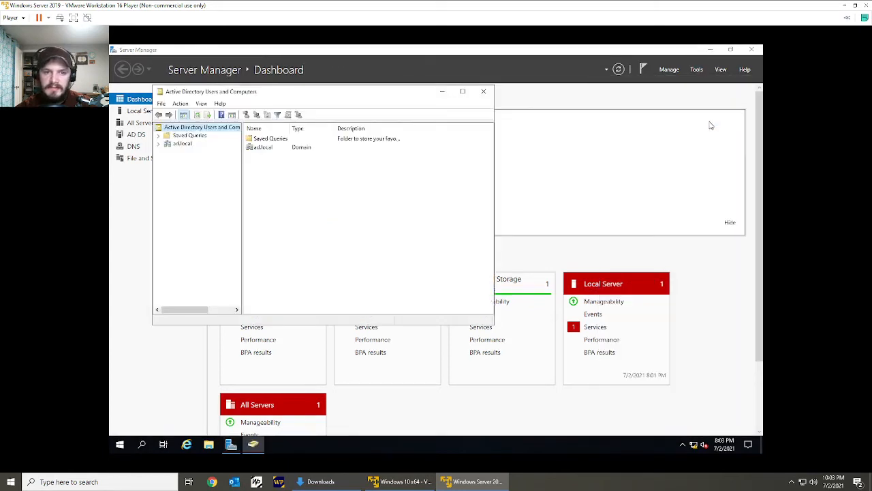
click(467, 95)
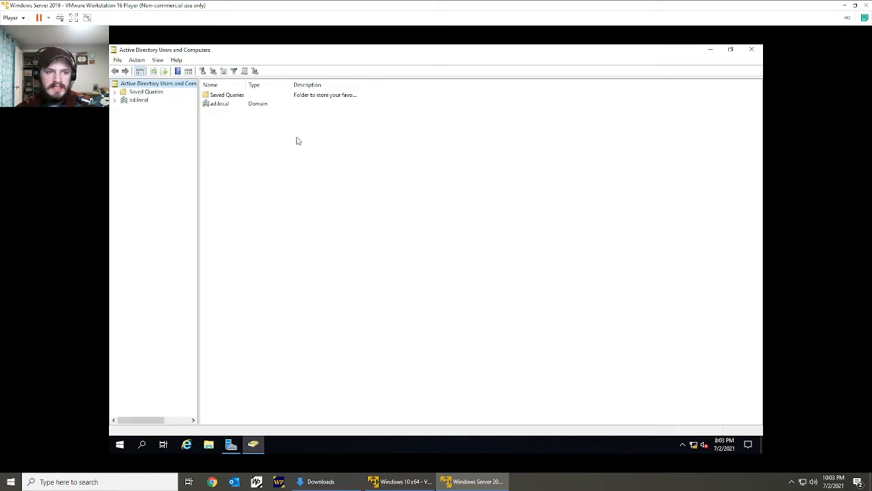
click(128, 102)
click(115, 100)
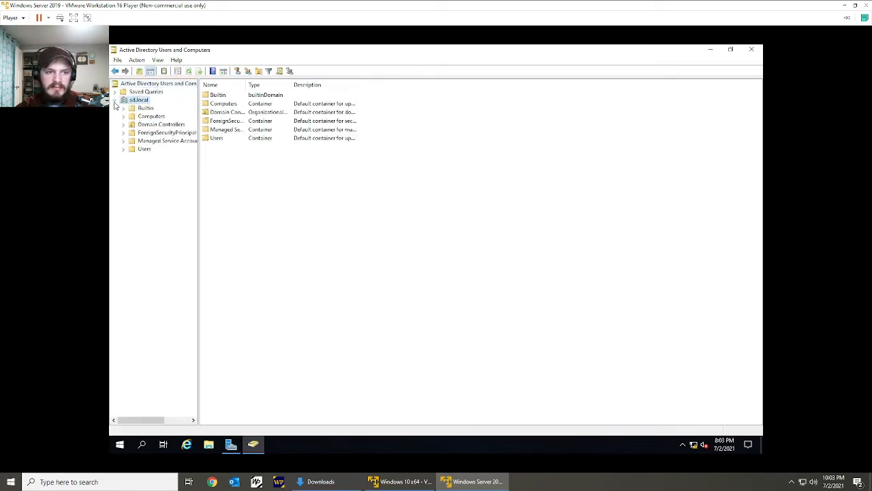
click(144, 149)
drag(298, 322, 240, 95)
click(405, 157)
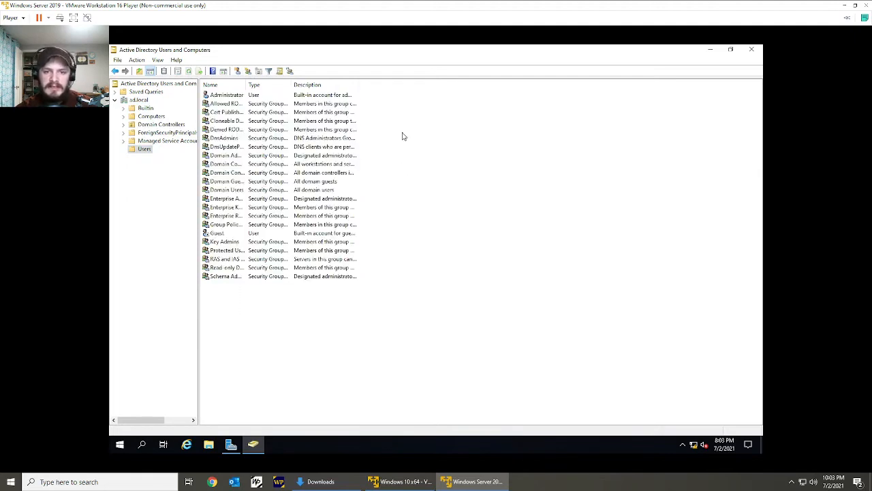
Create a global security group named "MesaSuite Users" in the Users container.
right_click(402, 136)
click(393, 117)
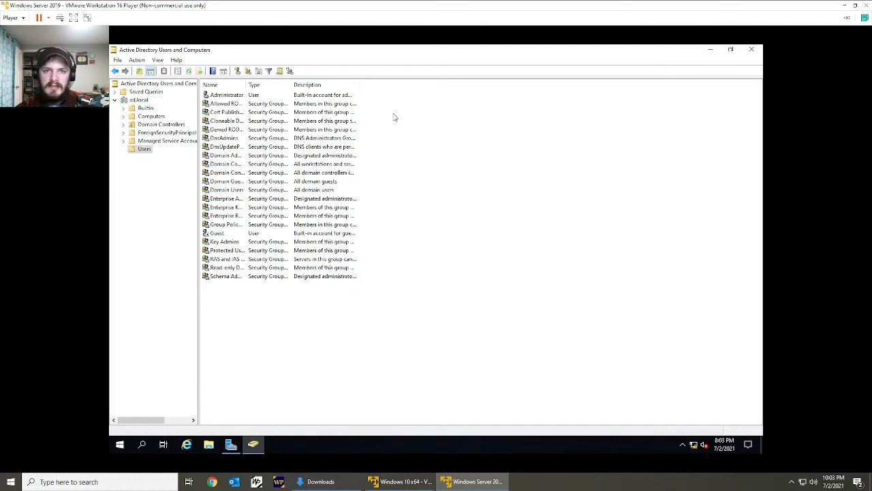
right_click(403, 141)
mouse_move(417, 171)
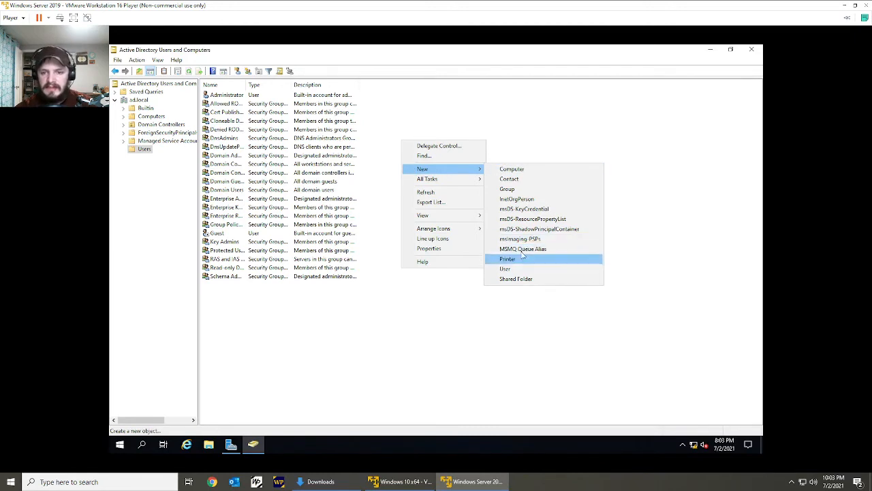
right_click(482, 118)
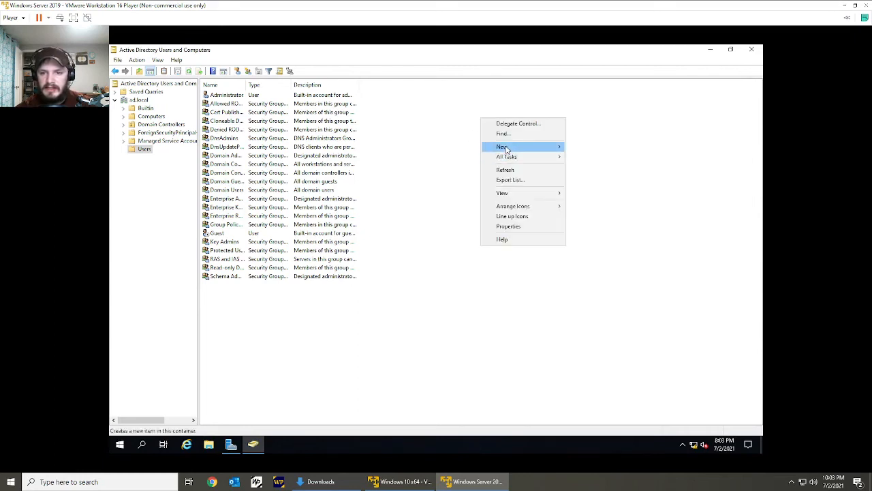
mouse_move(508, 147)
click(600, 167)
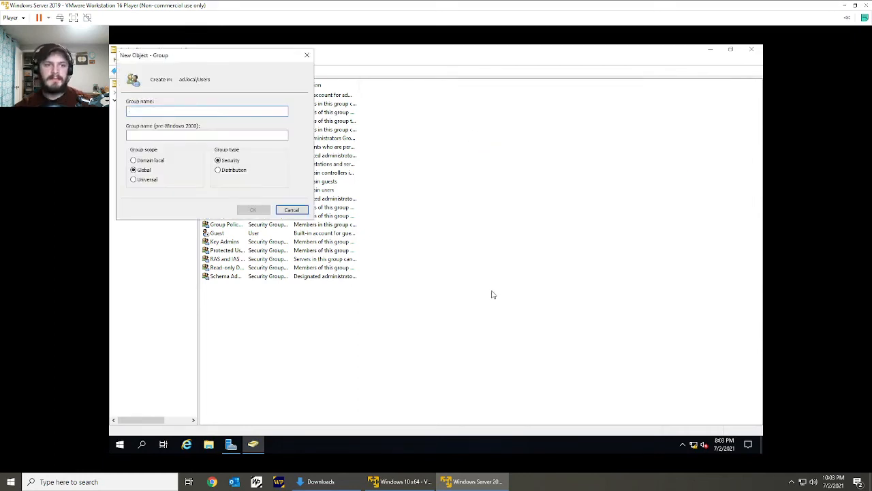
text(MesaSuite Users)
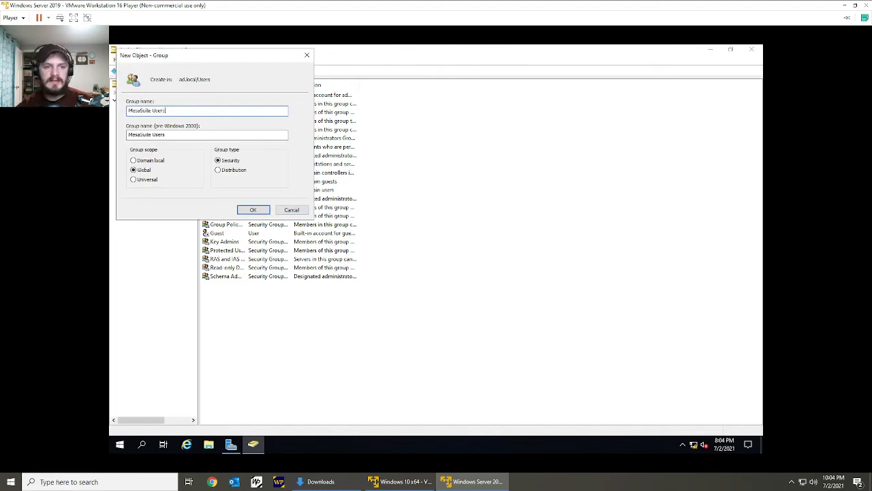
click(253, 210)
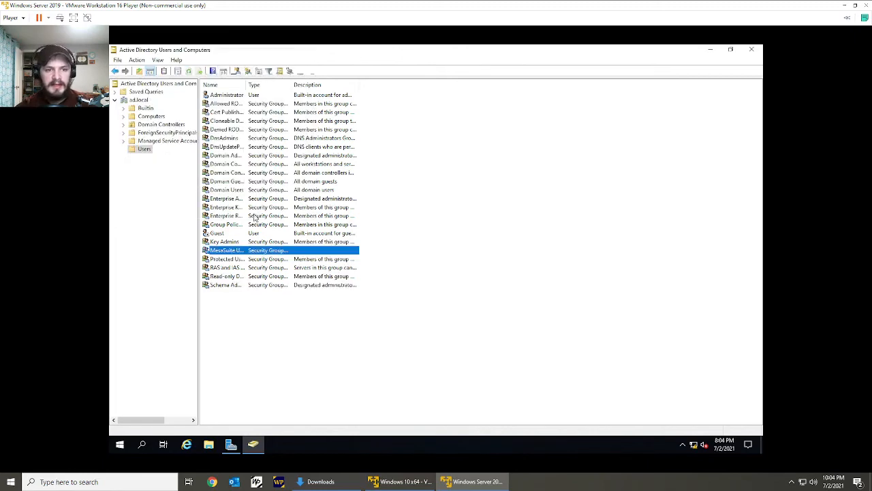
click(502, 207)
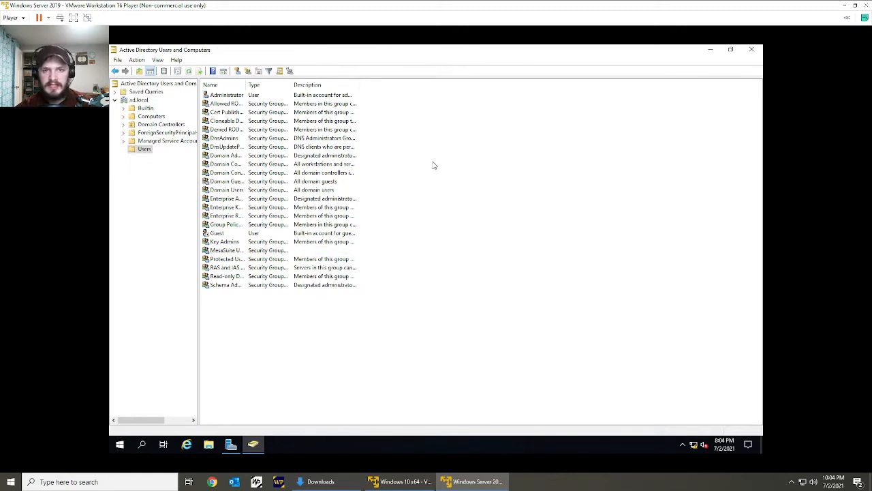
right_click(407, 128)
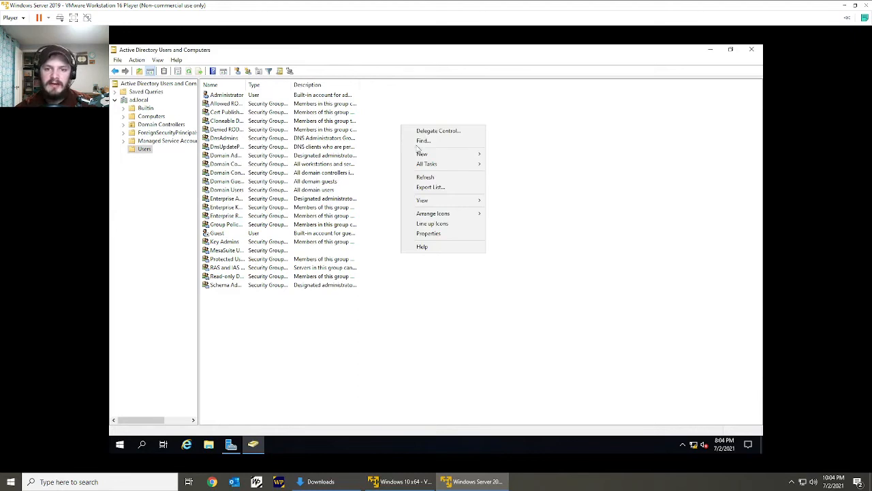
mouse_move(419, 154)
click(515, 253)
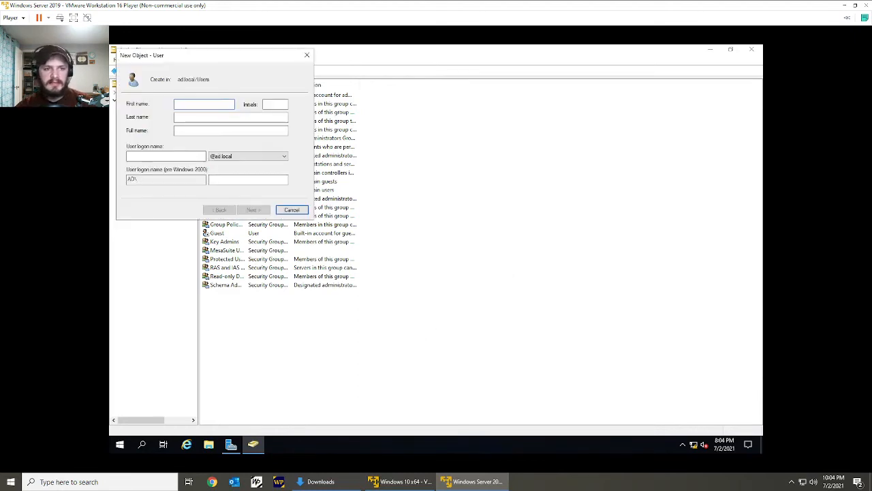
text(CSX)
key(Tab)
text(86)
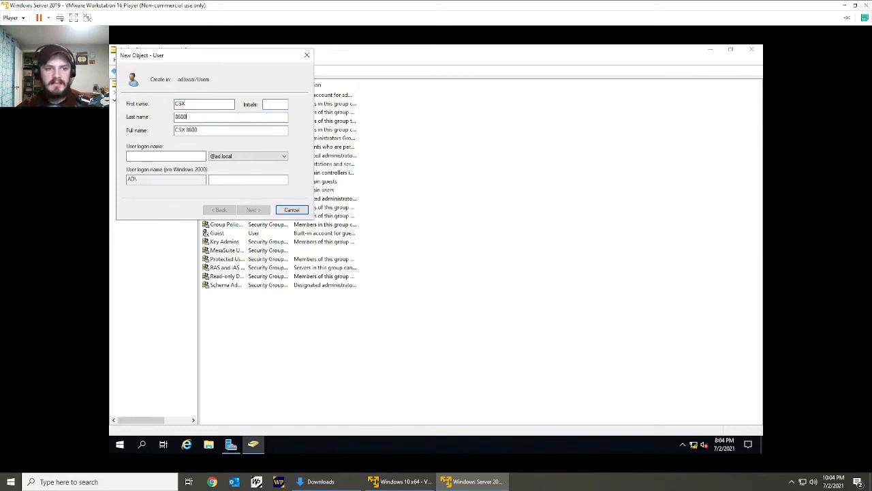
click(147, 156)
text(CSX8600)
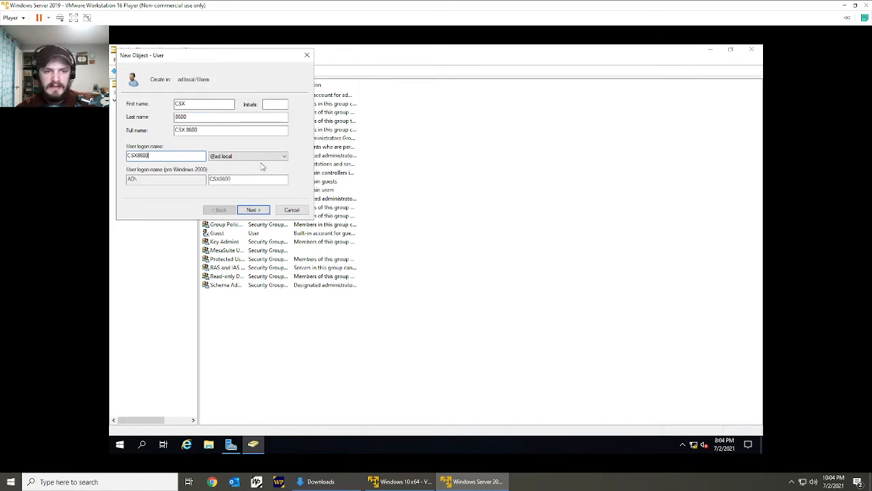
click(253, 210)
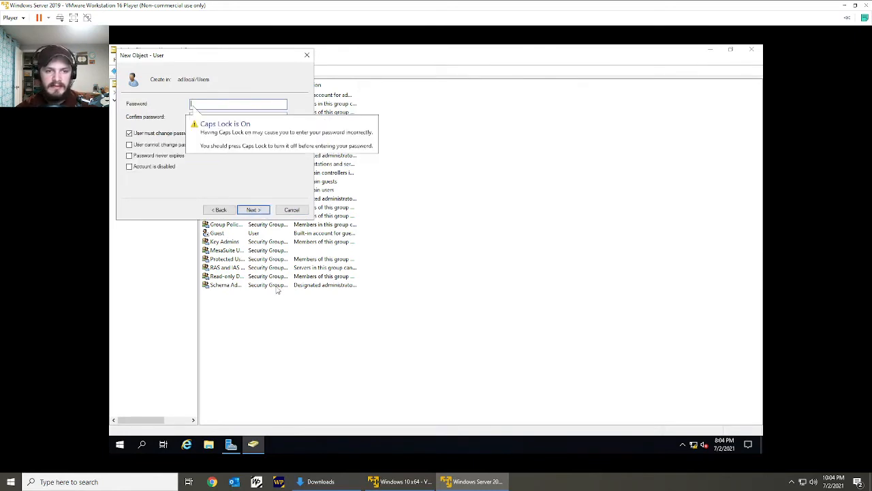
Enter and confirm the account password, turn off the forced change at next logon, set the password to never expire, and finish creating the user.
text(P)
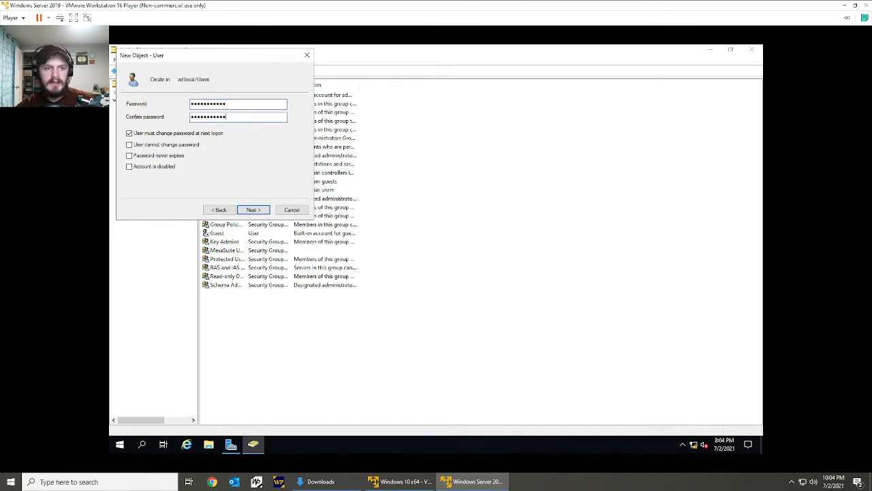
click(211, 135)
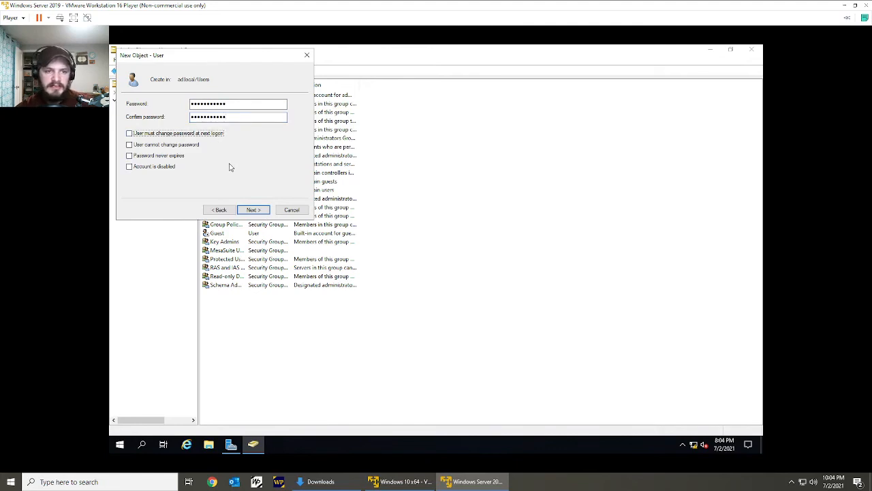
click(175, 156)
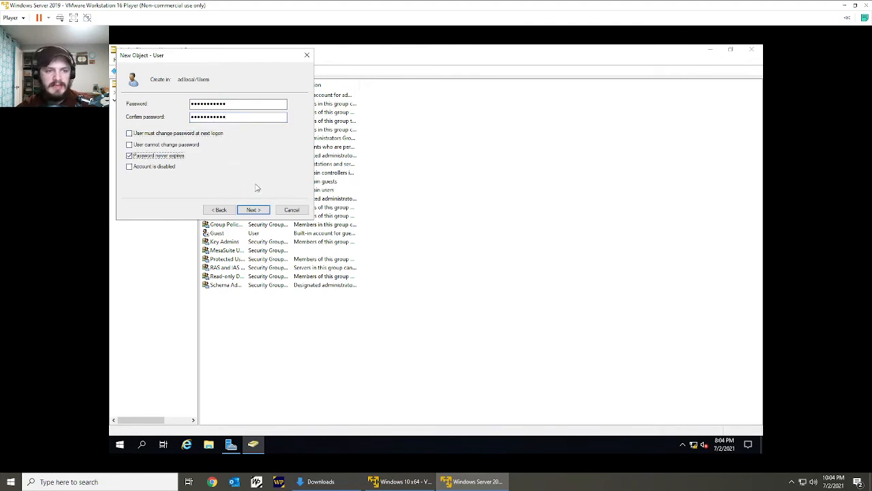
click(251, 210)
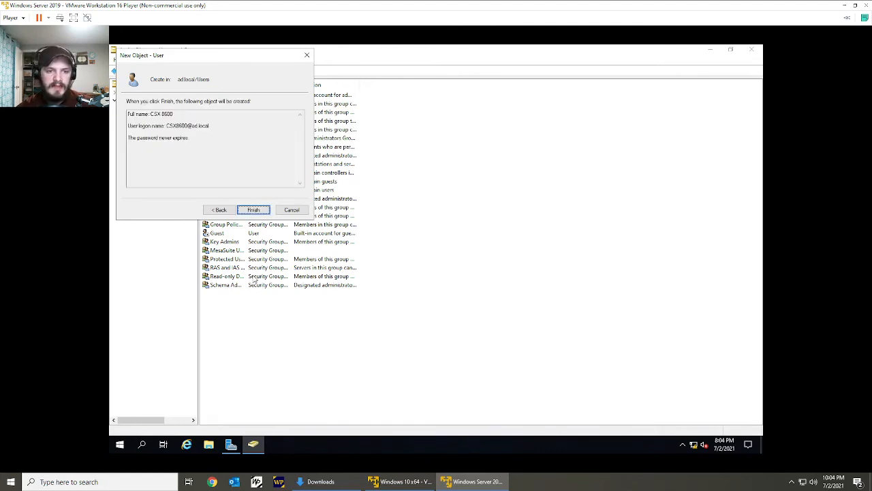
click(254, 212)
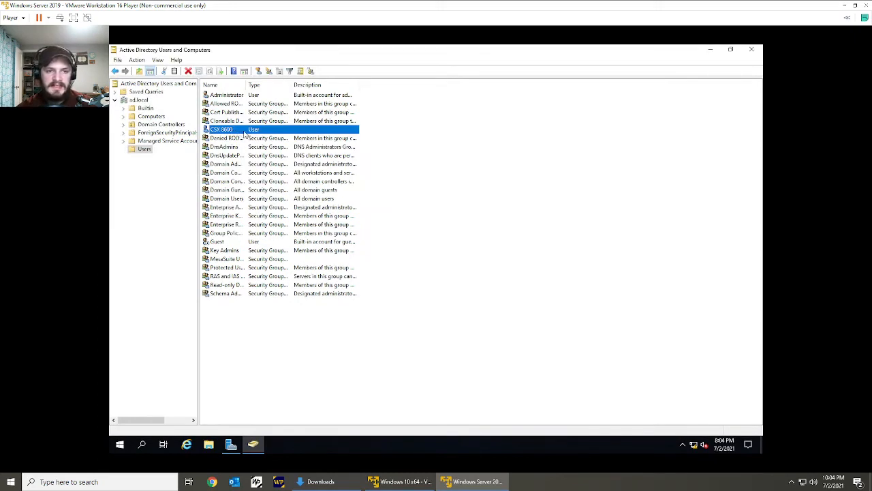
Add the CSX 8600 user to the MesaSuite Users group and save its properties.
double_click(271, 132)
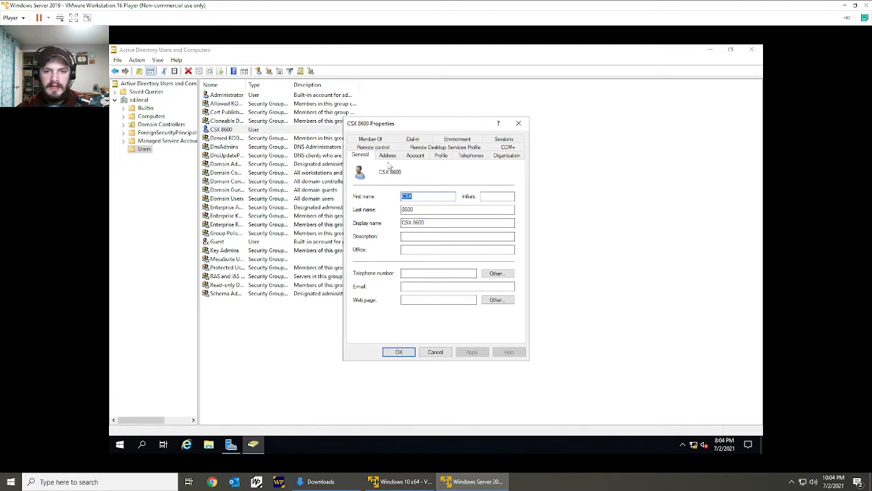
click(387, 140)
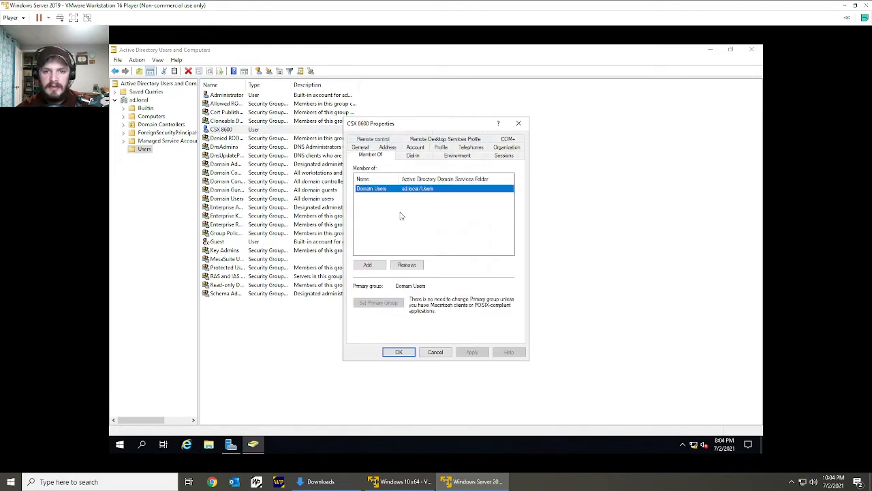
click(369, 265)
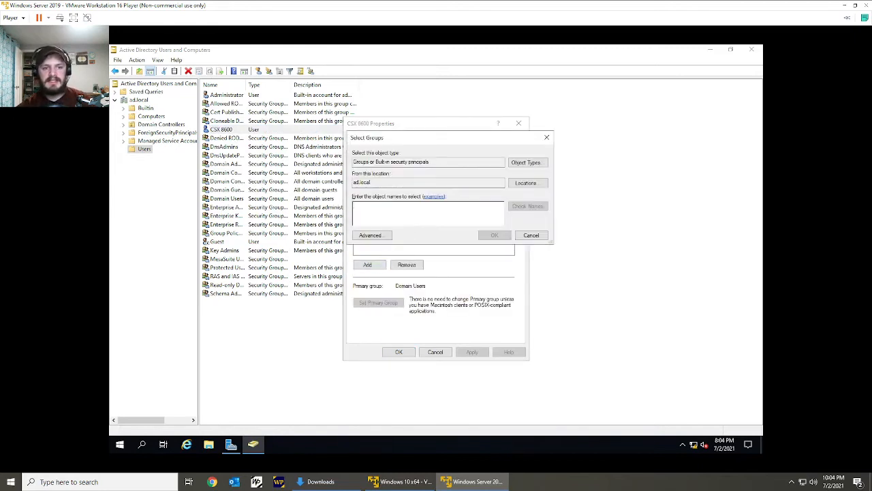
text(Mesasuite)
key(Return)
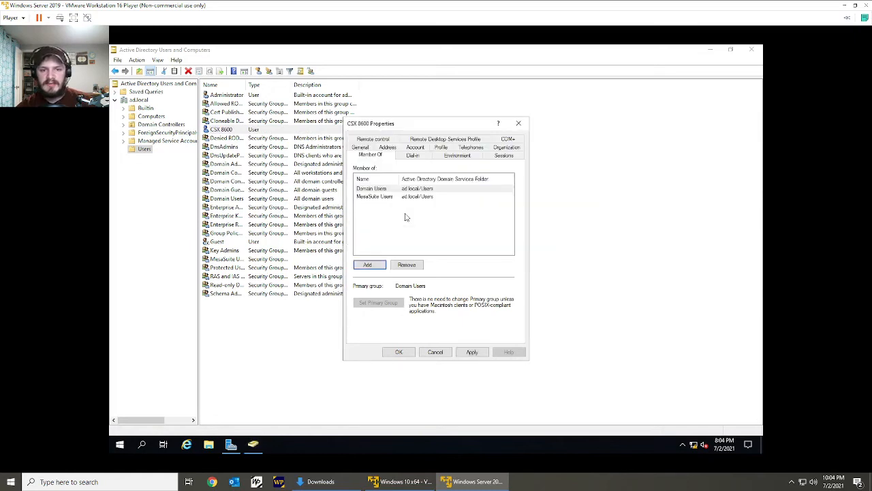
click(403, 197)
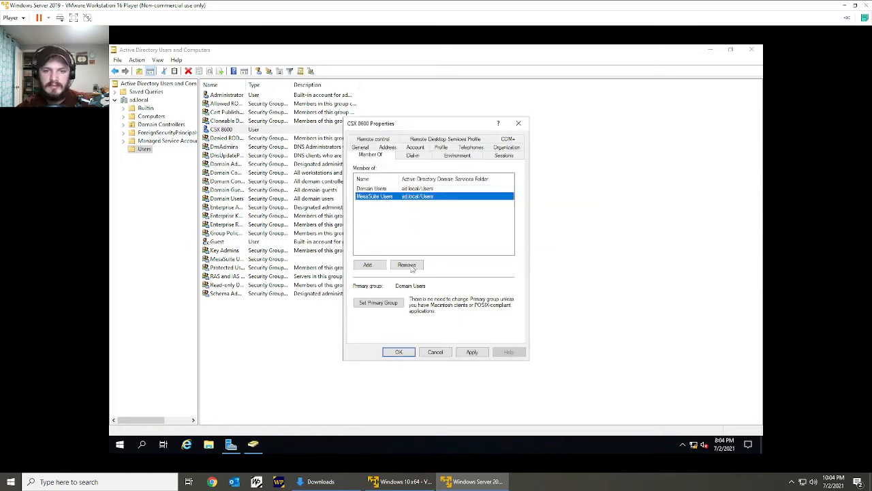
double_click(404, 197)
key(Escape)
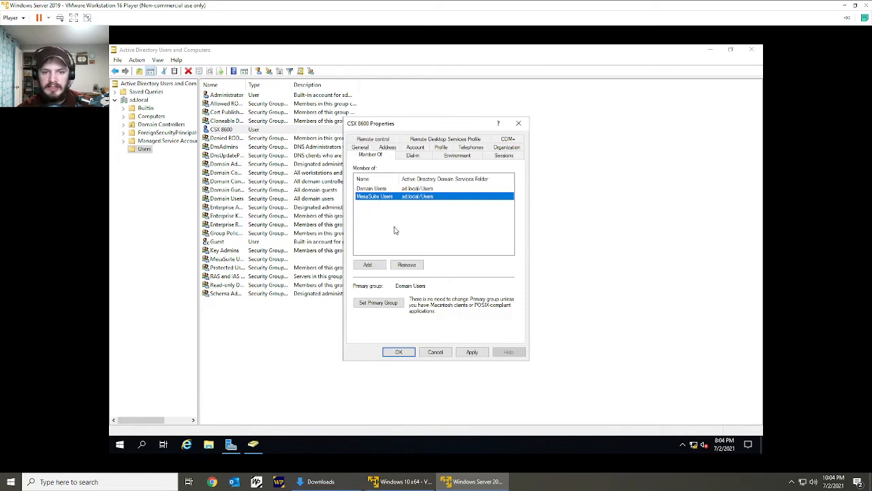
click(397, 232)
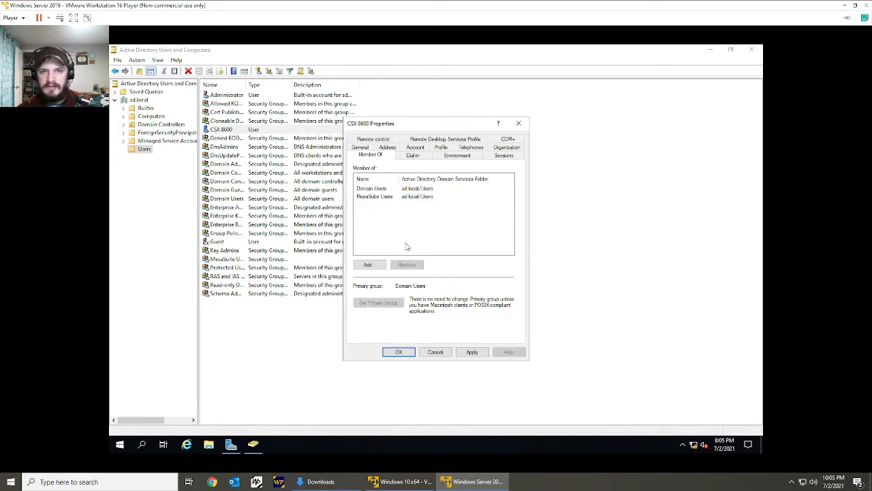
click(472, 352)
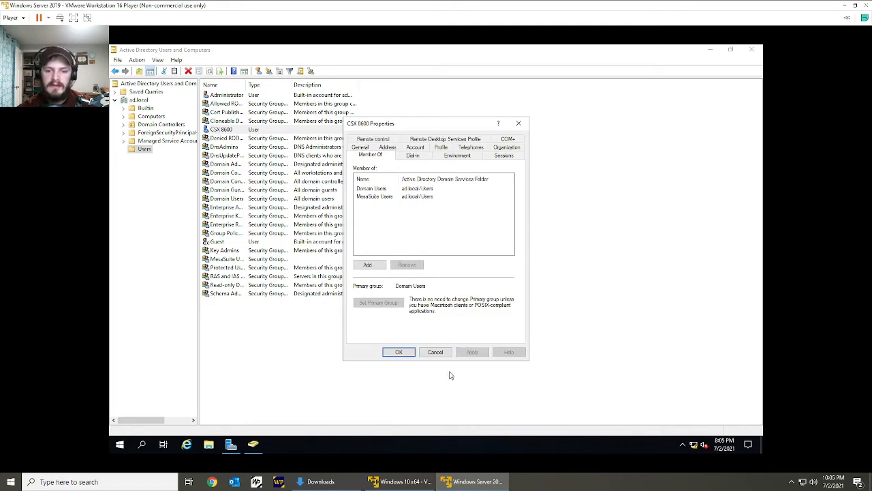
click(399, 351)
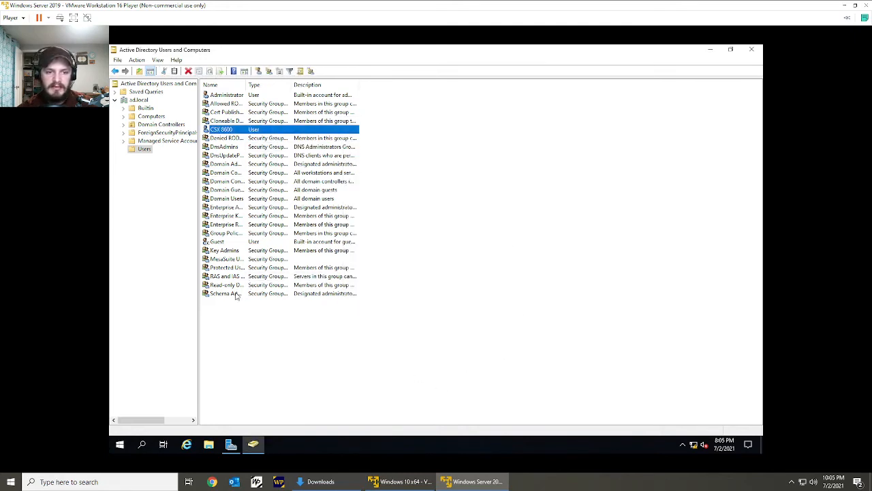
Fit the Name column to its contents and check the member list of the MesaSuite Users group.
click(229, 259)
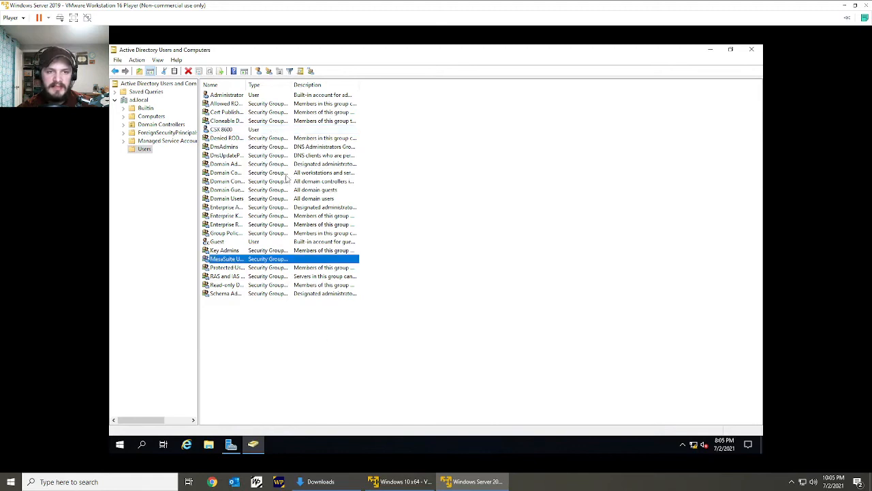
double_click(247, 85)
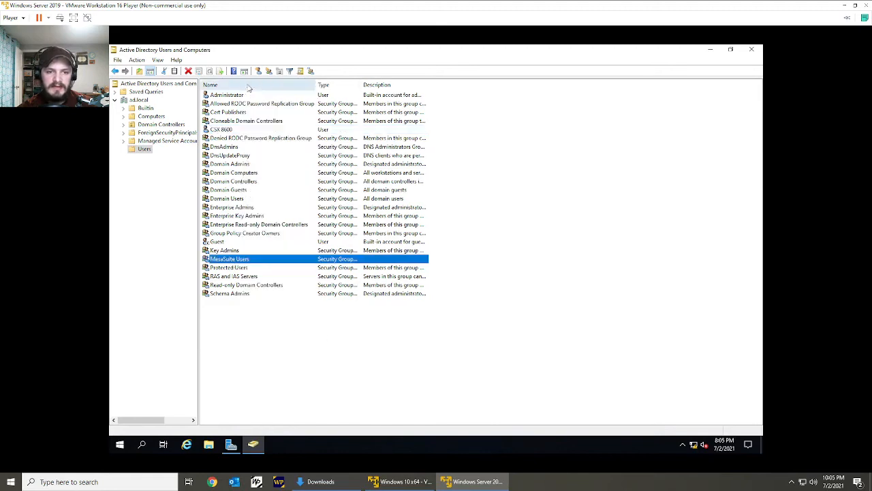
double_click(263, 262)
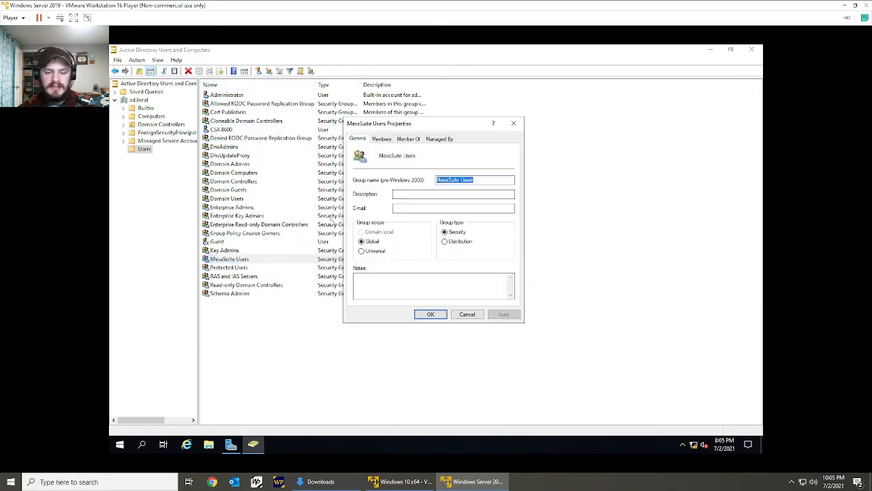
click(381, 138)
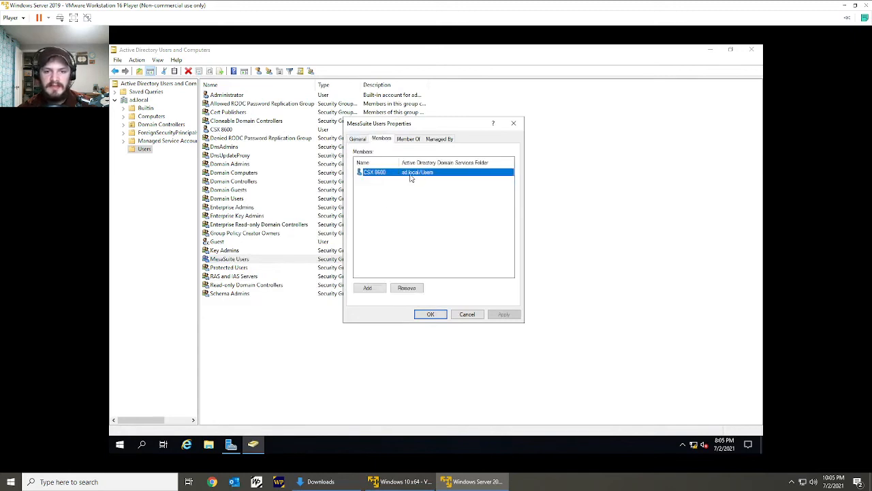
click(431, 315)
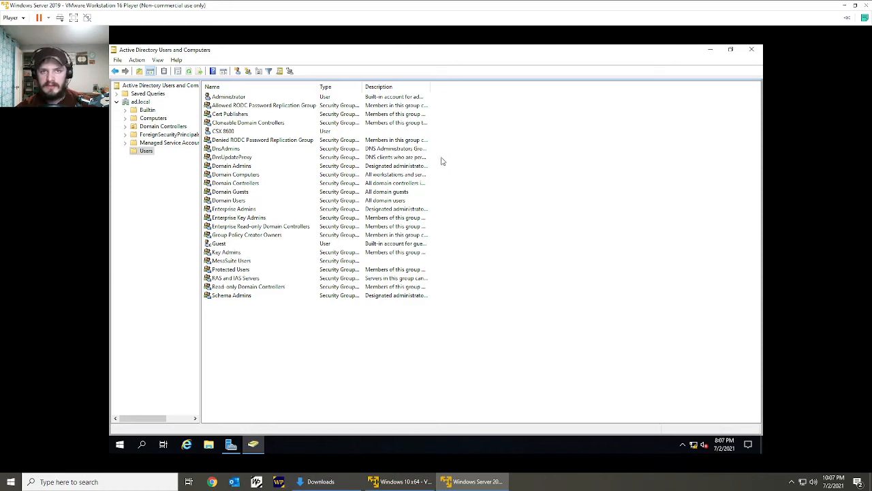
Switch to SQL Server Management Studio in the Windows 10 VM and create a database named MesaSuite with default settings.
click(845, 4)
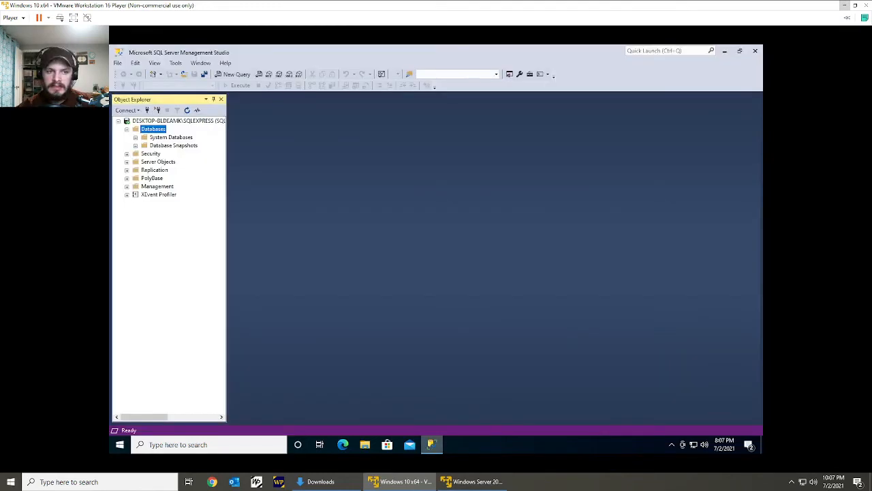
right_click(153, 130)
click(162, 136)
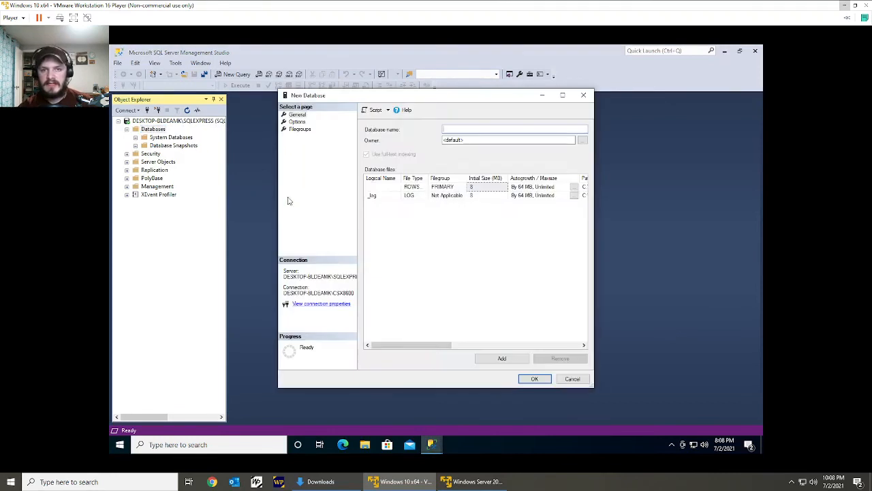
text(MesaSuite)
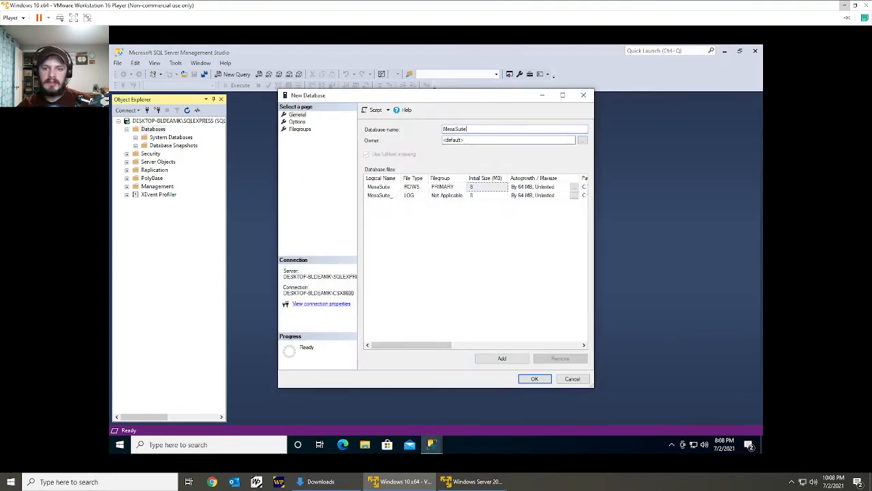
key(Return)
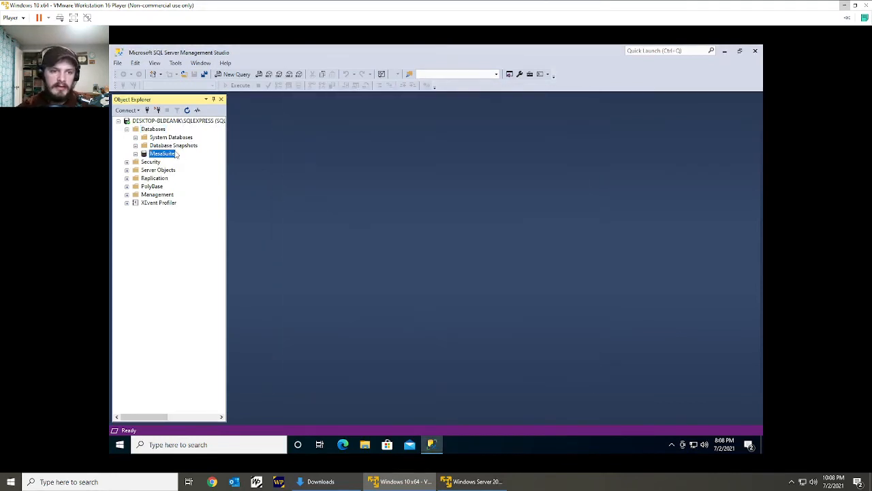
Minimize the database manager, launch Visual Studio 2019 and open the recent MesaSuite.sln solution.
click(165, 146)
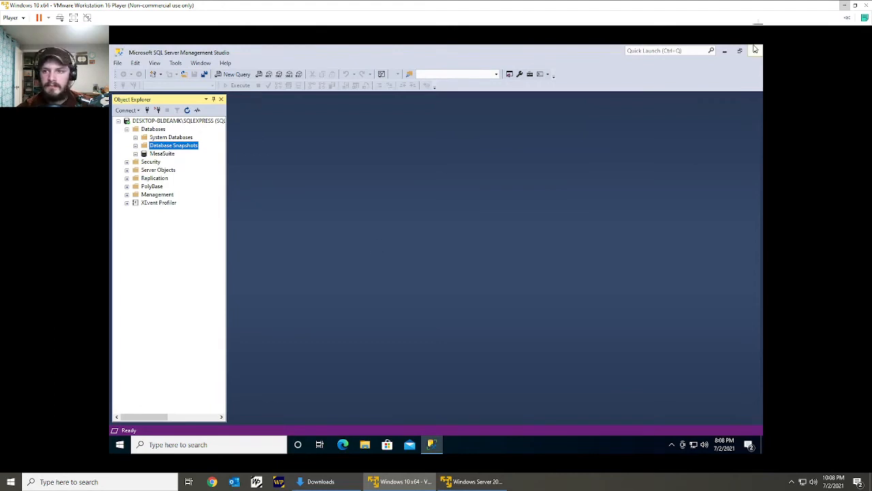
click(725, 51)
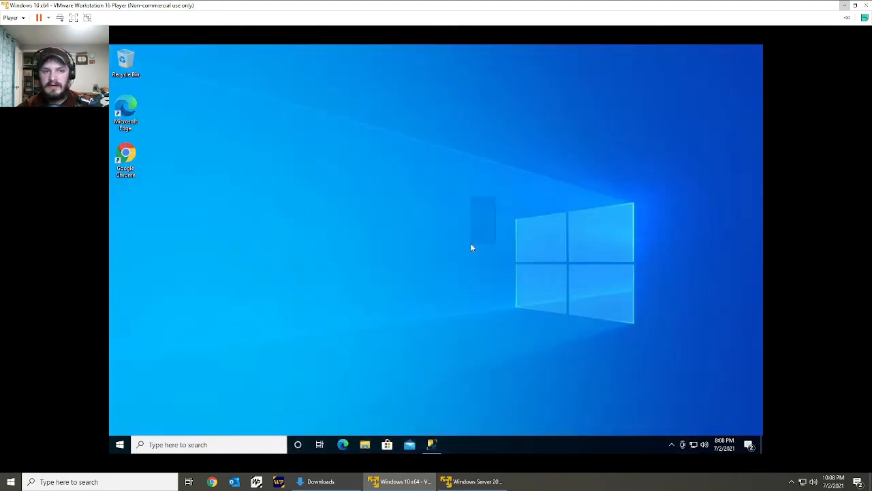
key(super)
text(visual)
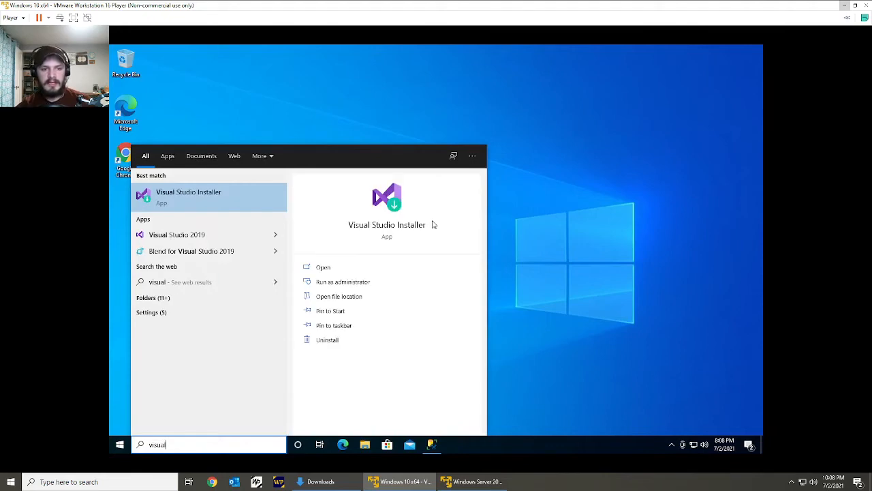
key(Down)
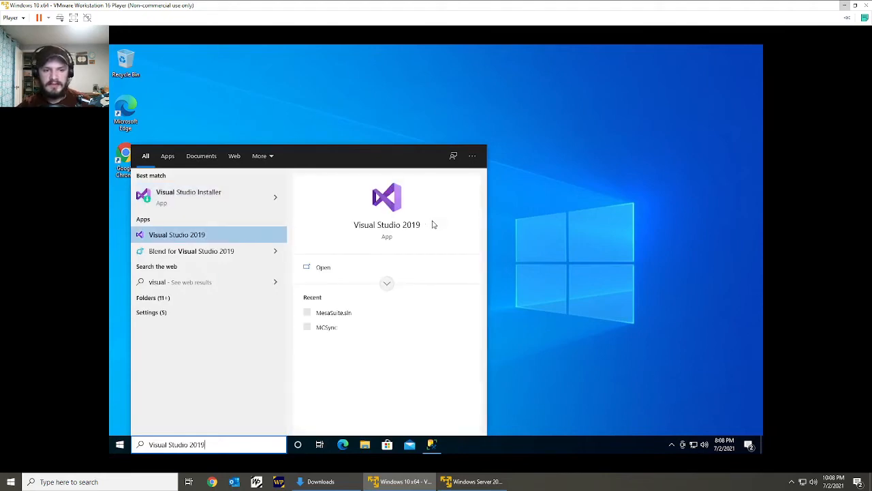
key(Return)
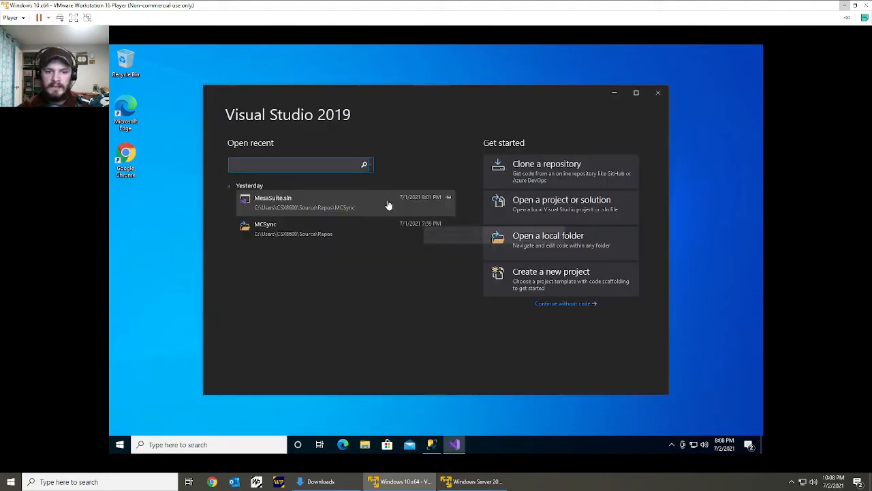
click(389, 205)
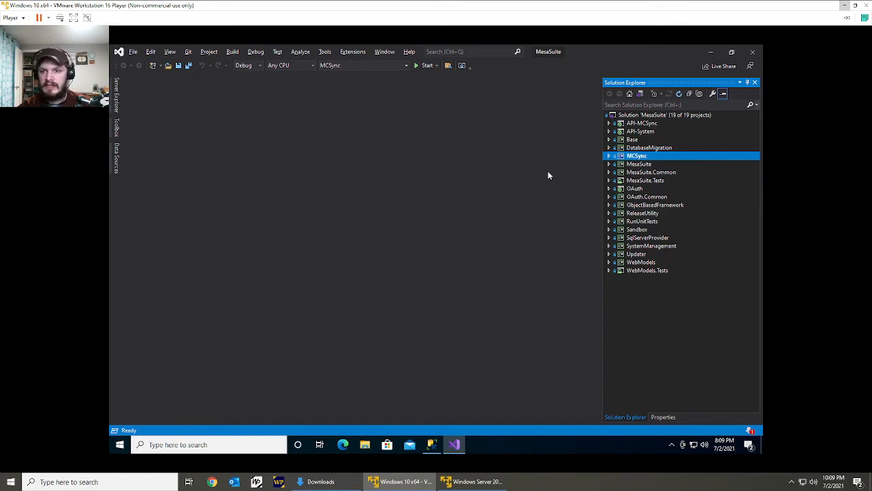
Open the API-MCSync project's Web.config and locate the Base.SQLProvider and MSSQLProvider.ConnectionString entries in appSettings.
click(609, 124)
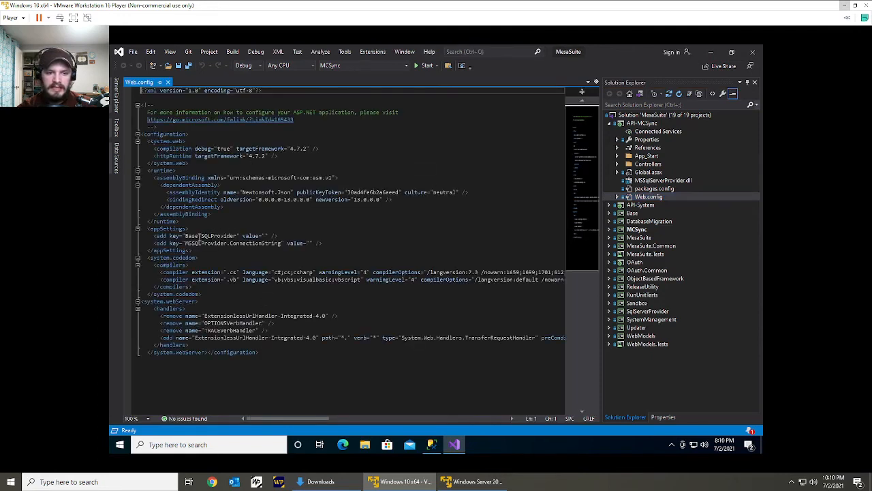
click(210, 235)
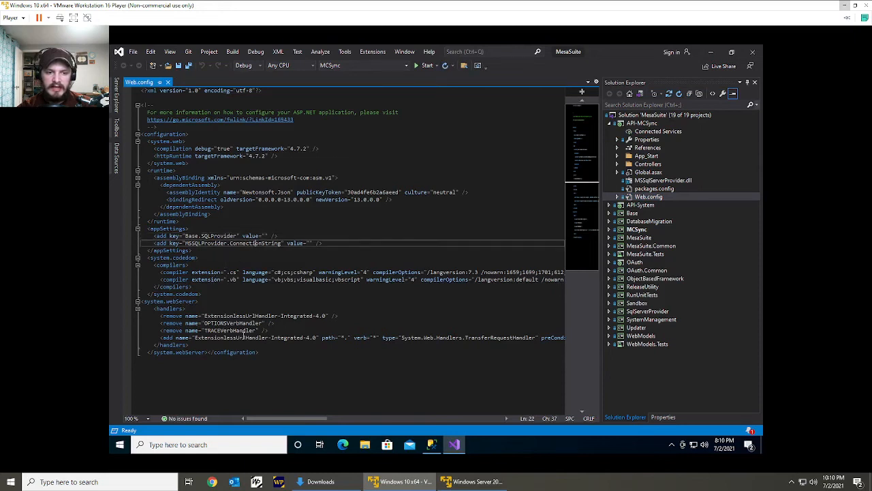
click(257, 244)
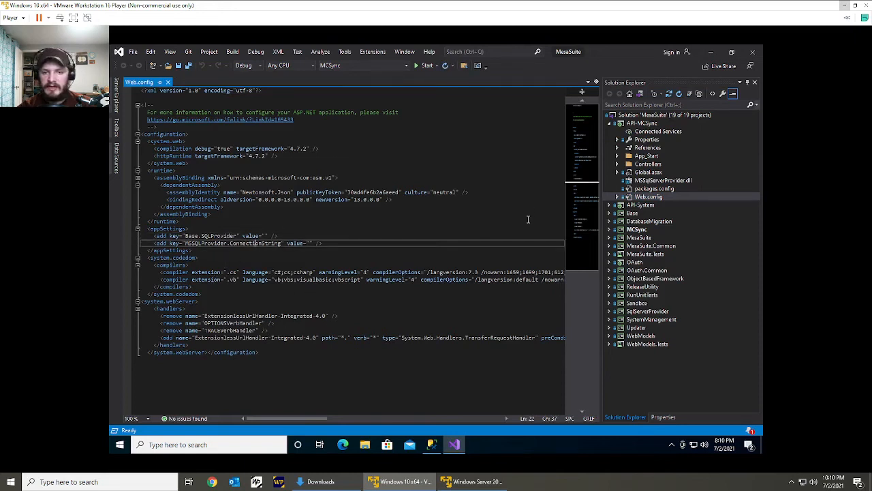
click(330, 236)
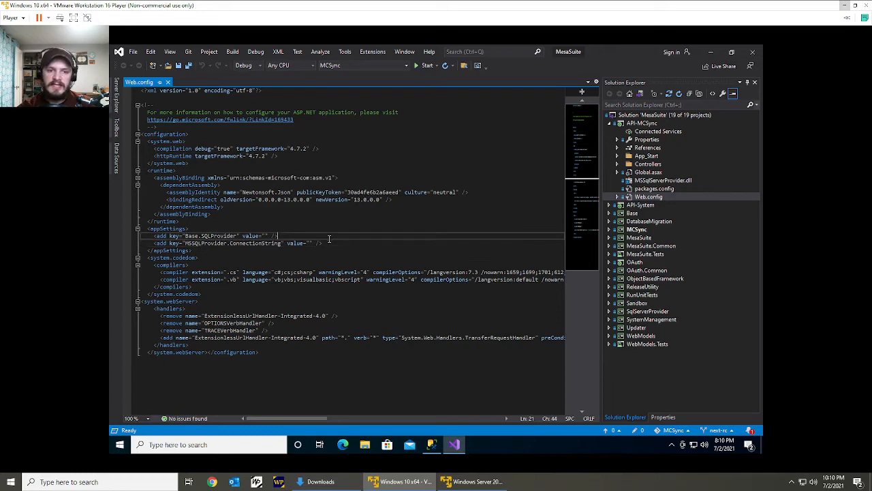
Build the SqlServerProvider project.
click(661, 312)
right_click(677, 316)
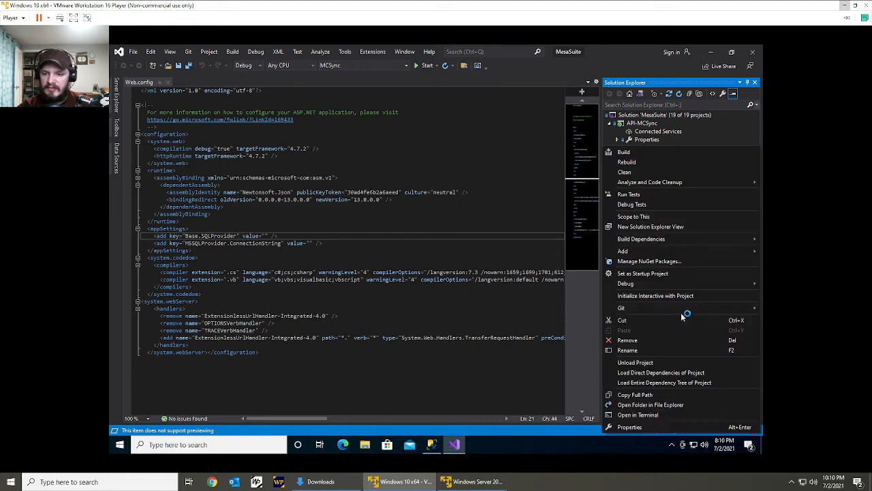
click(652, 151)
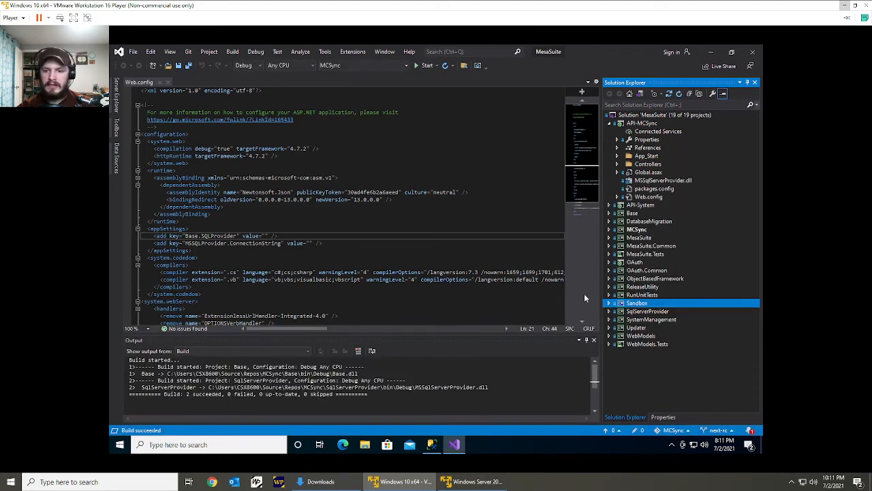
Open the SqlServerProvider project's bin\Debug folder in File Explorer, copy its full path and return to Web.config.
right_click(635, 312)
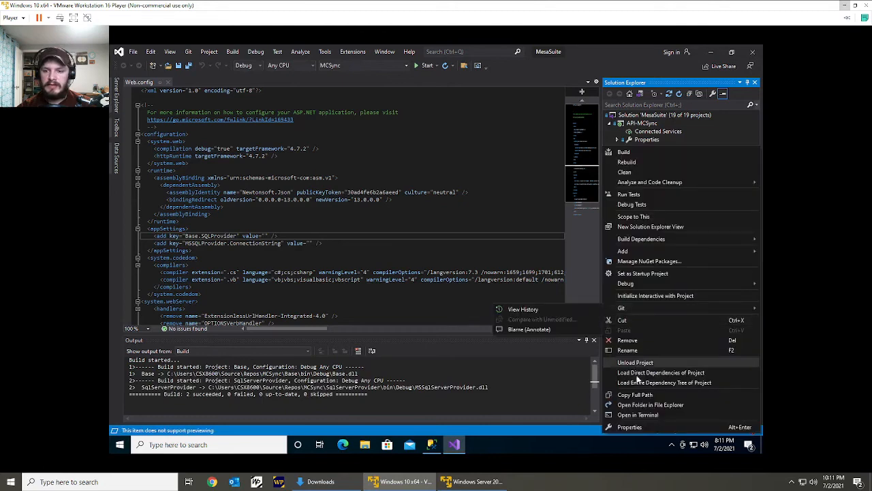
click(667, 405)
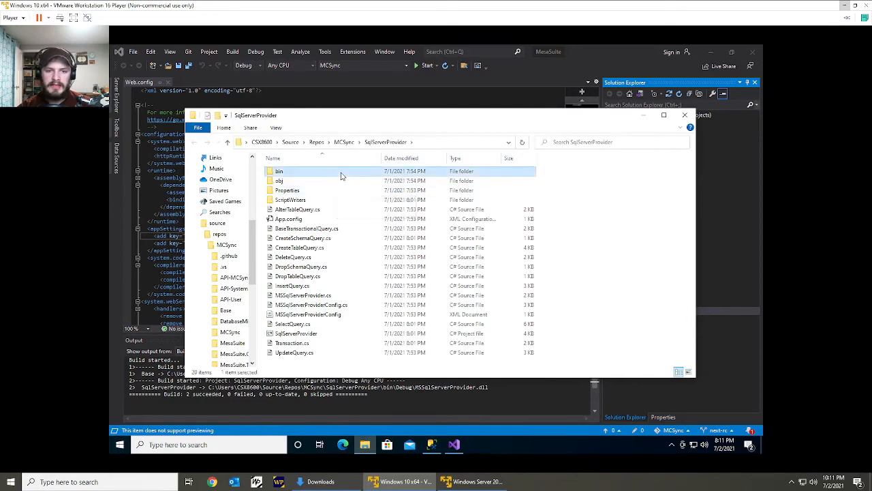
double_click(342, 175)
double_click(340, 175)
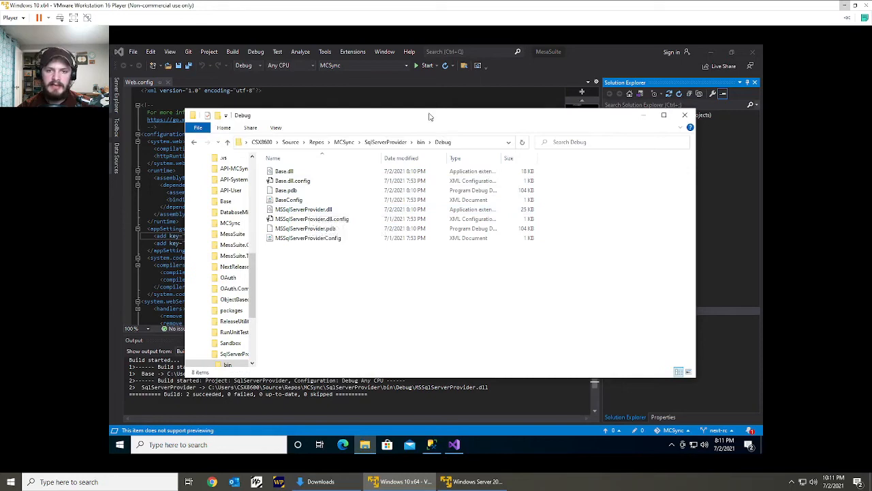
drag(430, 116, 546, 115)
click(584, 144)
key(ctrl+c)
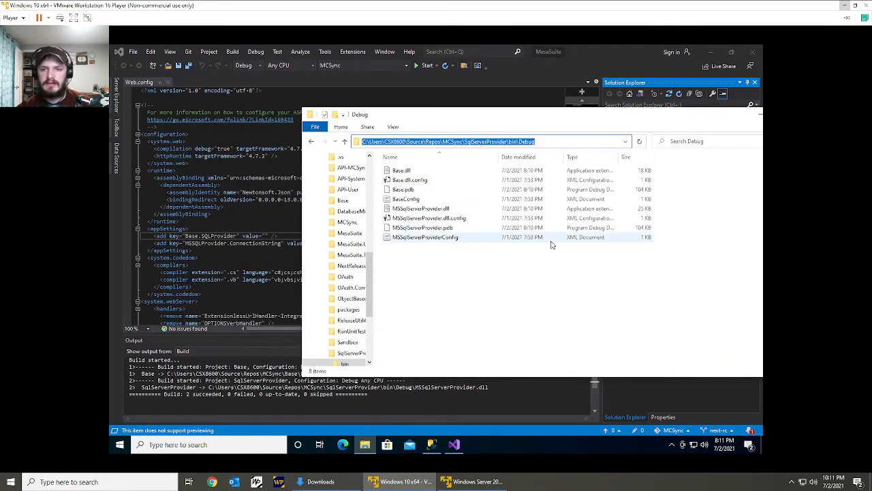
click(507, 97)
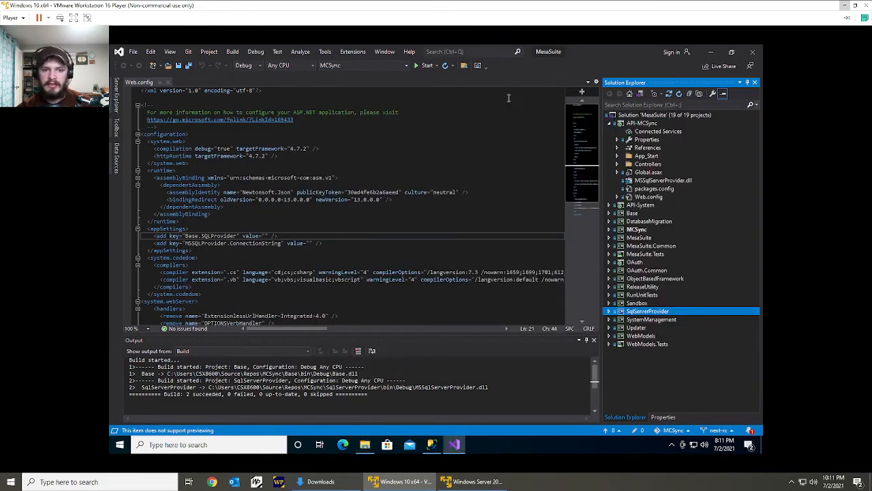
Set the Base.SQLProvider value in Web.config to the copied bin\Debug path followed by \MSSqlServerProvider.dll.
click(265, 236)
key(ctrl+v)
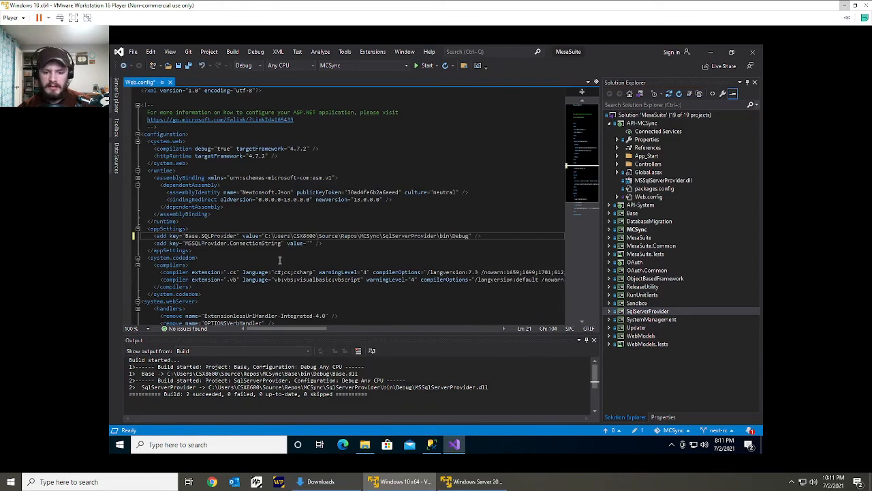
text(\)
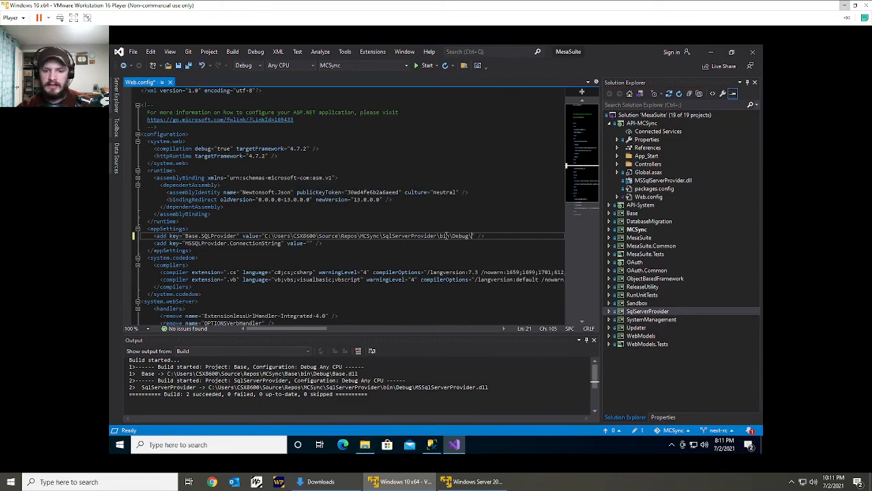
click(365, 445)
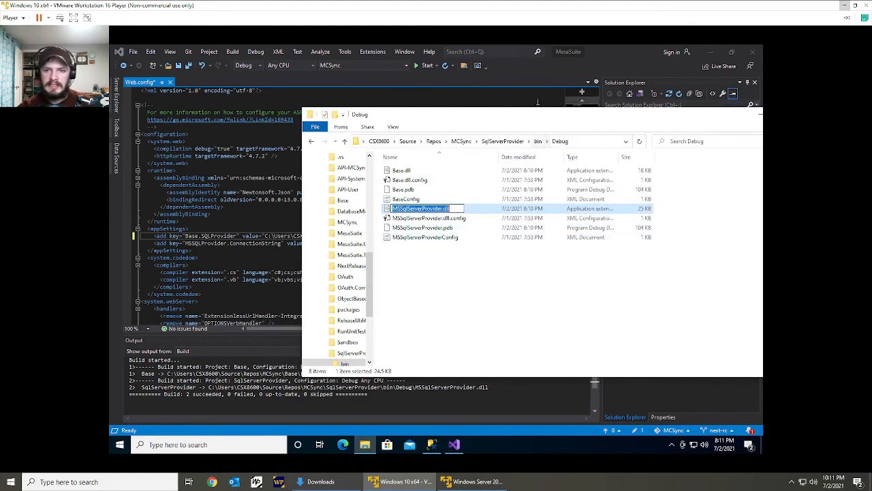
click(603, 60)
key(alt+Tab)
click(627, 59)
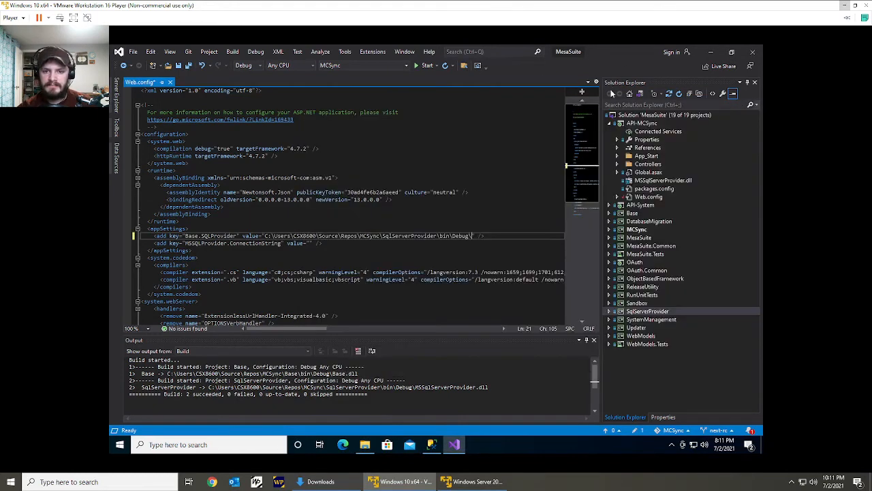
text(MSSqlServerProvider.dll)
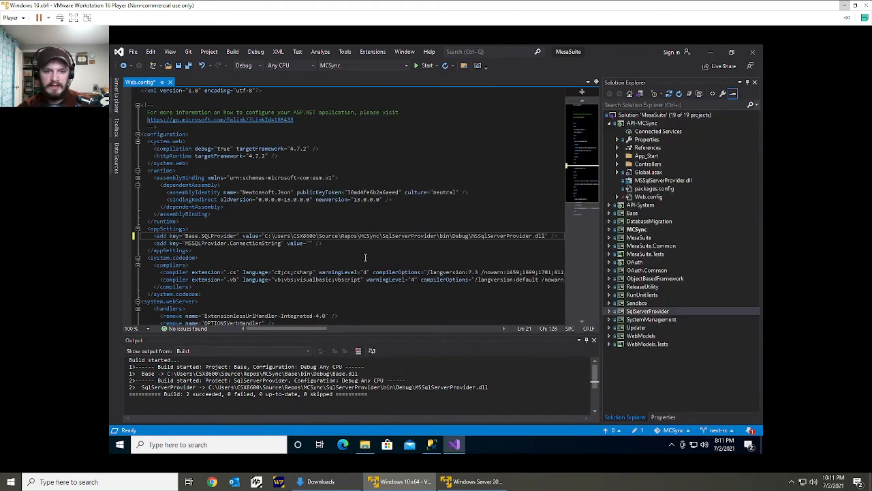
Set the MSSQLProvider.ConnectionString value to "data source=localhost;initial catalog=MesaSuite;integrated security=SSPI" and save Web.config.
click(310, 243)
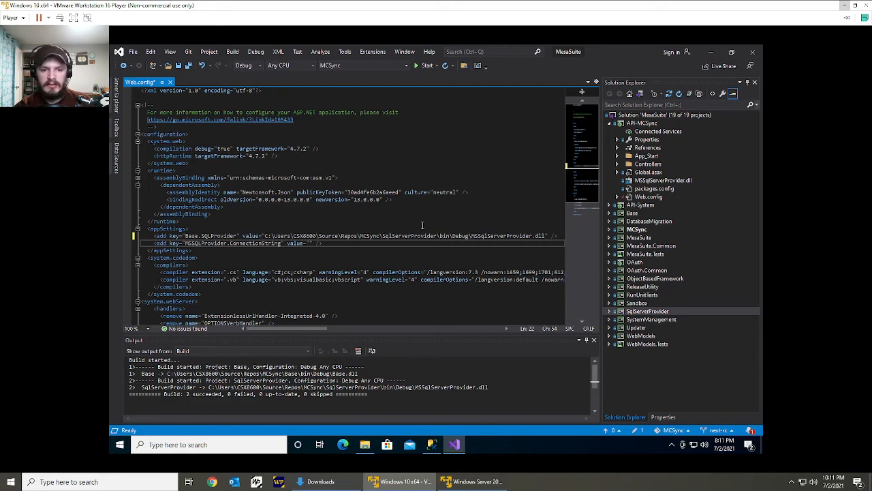
text(data source=)
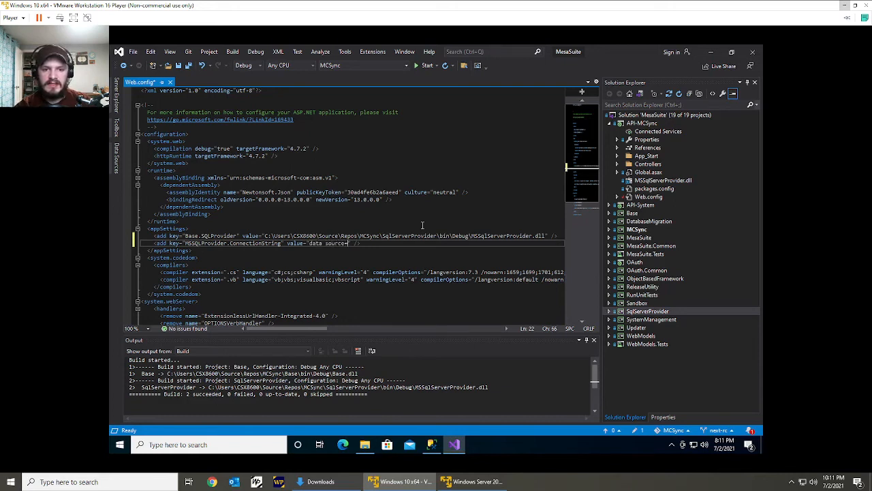
text(localhost;)
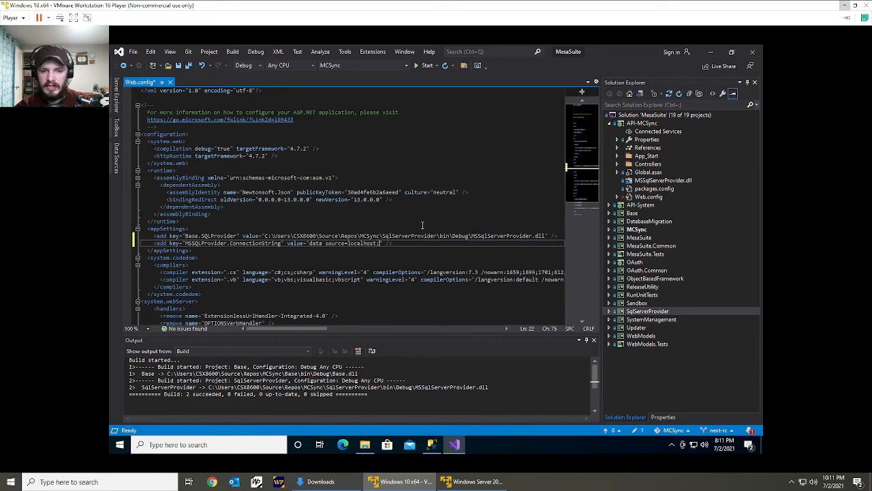
text(initial catalog=)
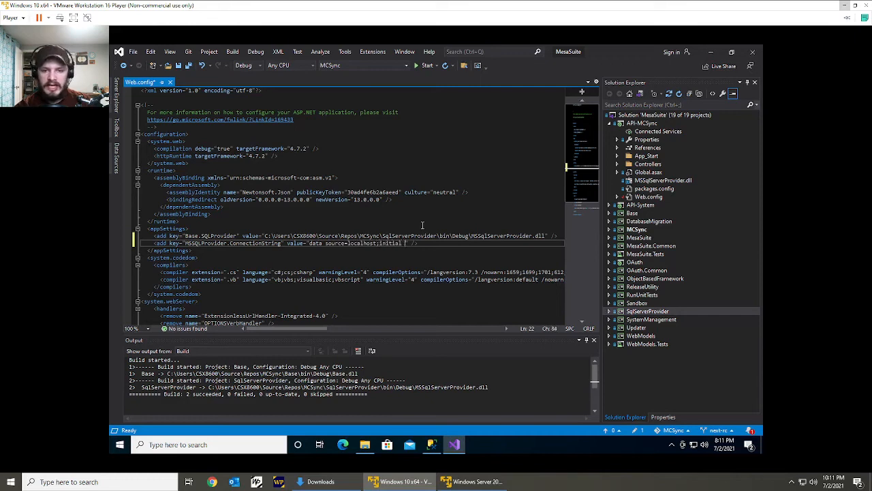
text(MesaSuite)
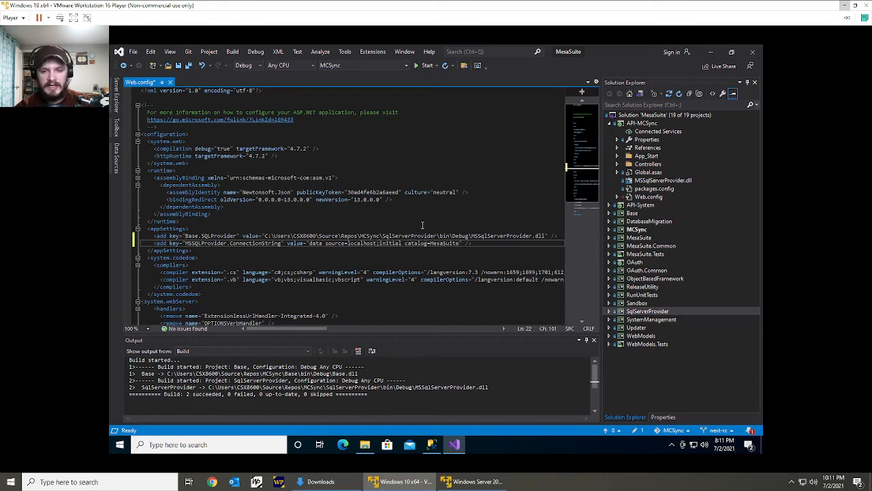
text(;)
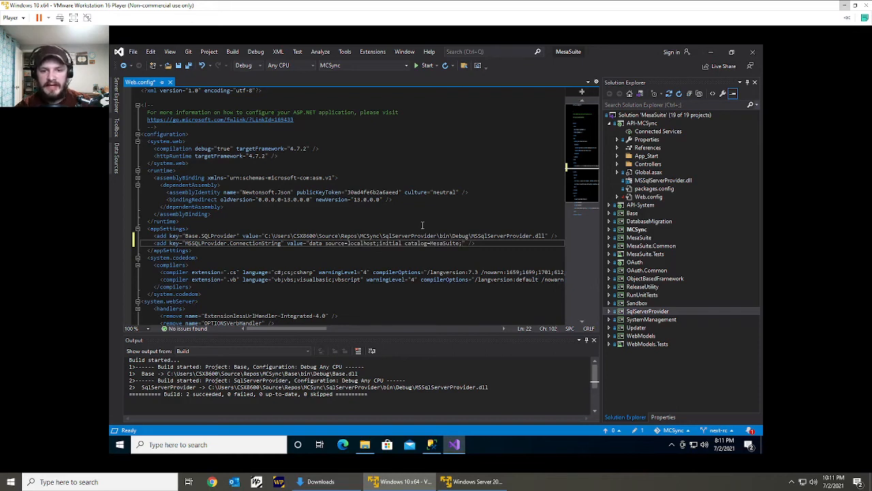
text(integrated se)
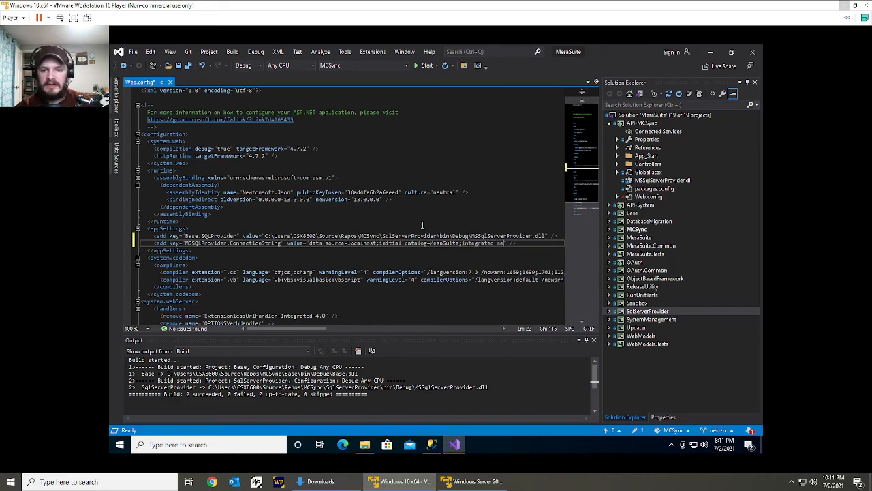
text(curity=SSPI)
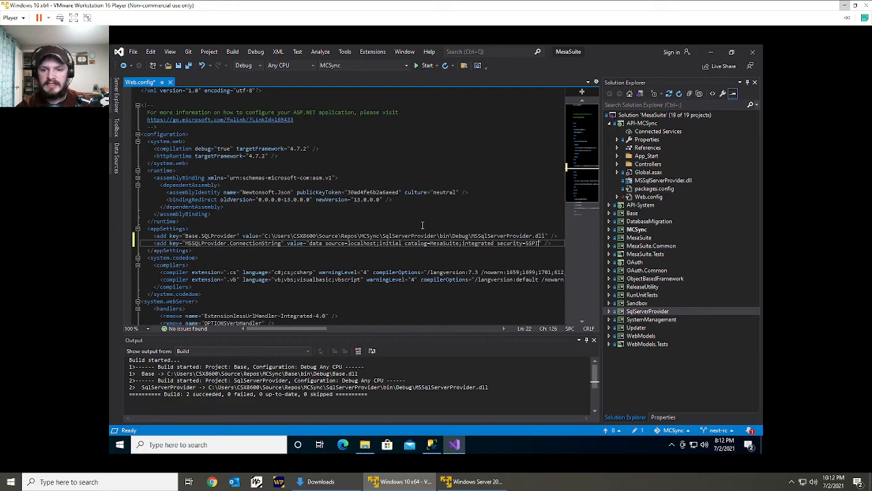
key(ctrl+s)
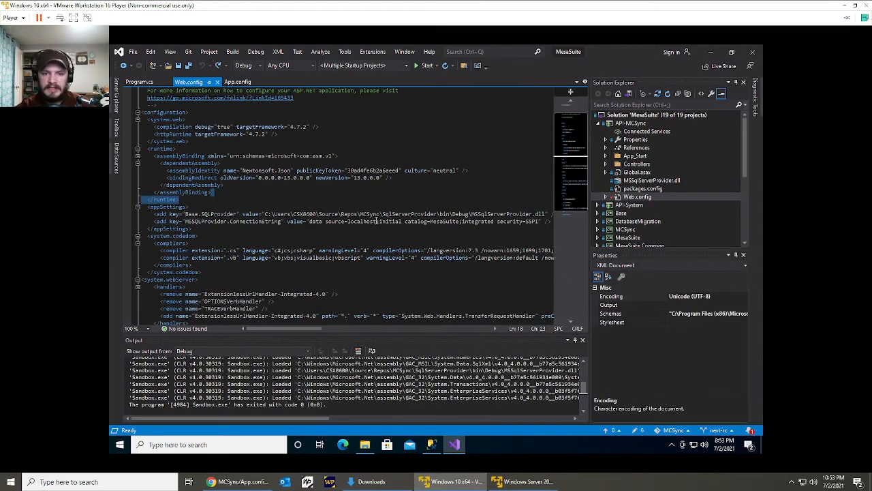
Append \SQLEXPRESS to localhost in the connection string's data source, save Web.config and highlight the added instance name.
click(376, 220)
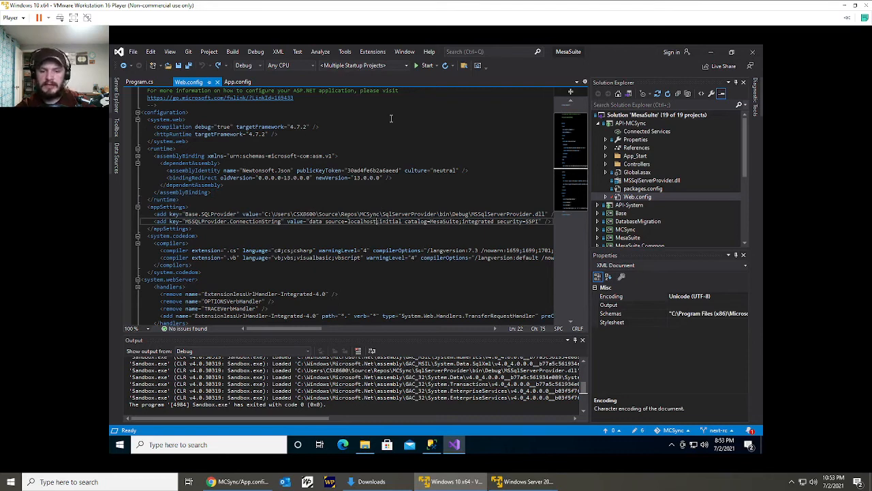
text(\SQL)
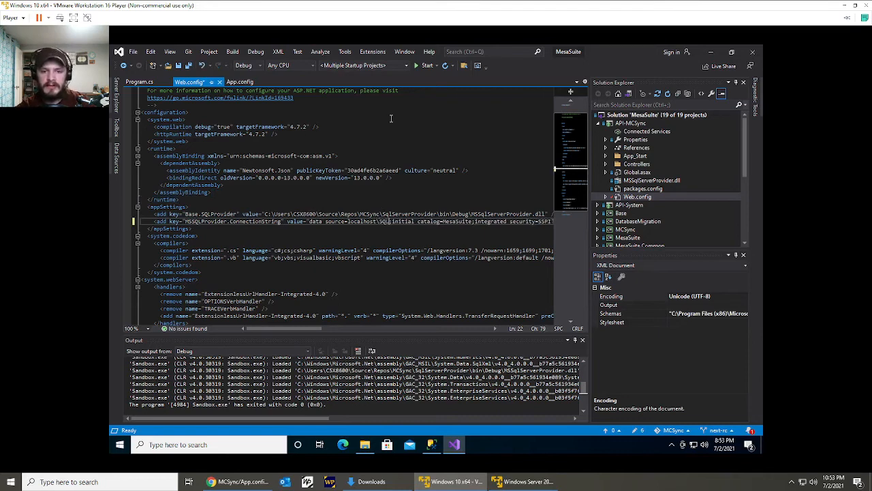
text(EXPRESS)
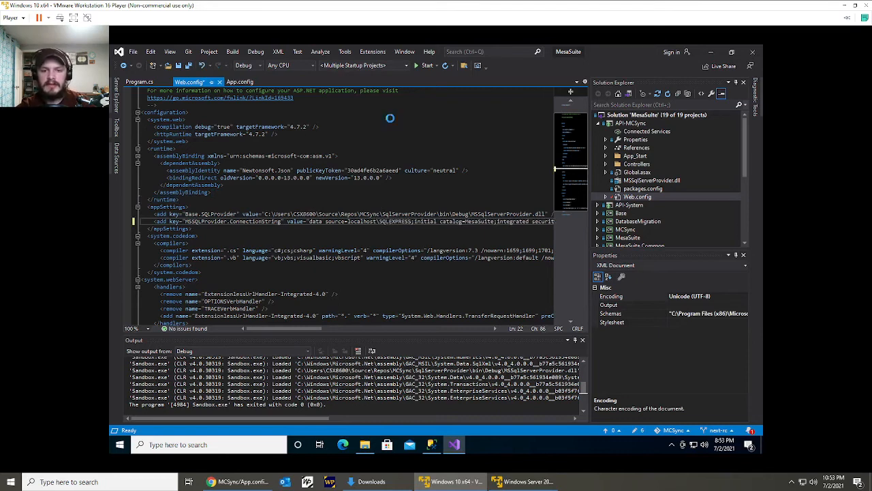
key(ctrl+s)
double_click(384, 222)
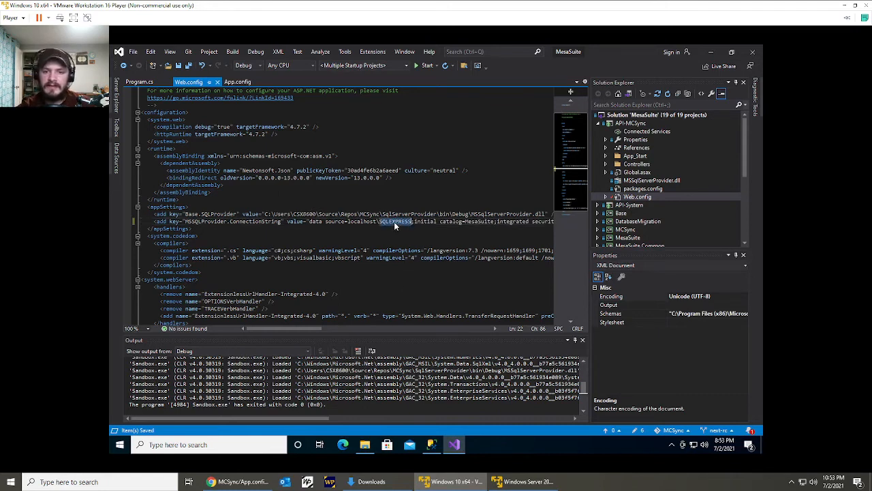
Append \SQLEXPRESS to localhost in the MSSQLProvider.ConnectionString value of the API-System project's Web.config and save the file.
click(415, 223)
scroll(604, 218, down, 5)
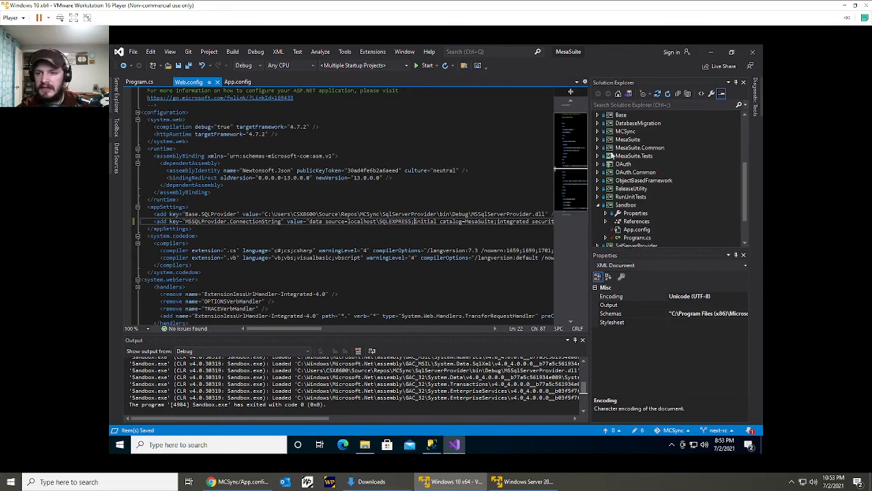
scroll(606, 163, up, 3)
click(608, 158)
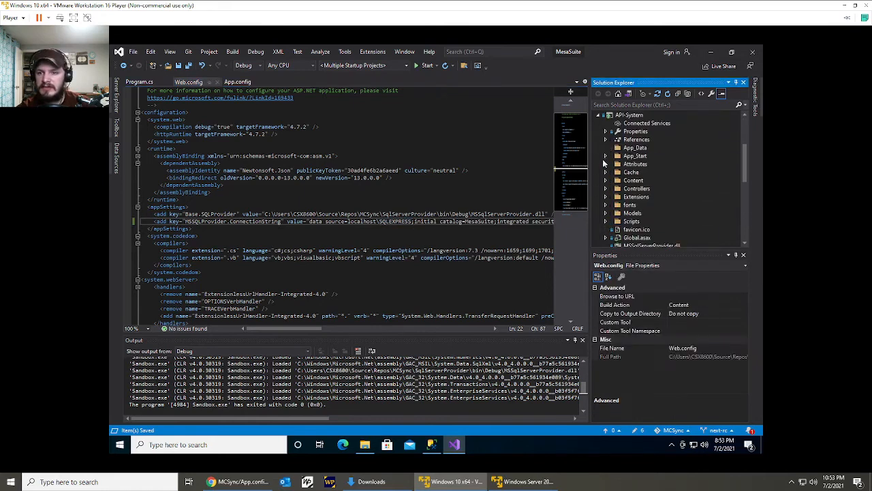
scroll(634, 205, down, 2)
double_click(634, 212)
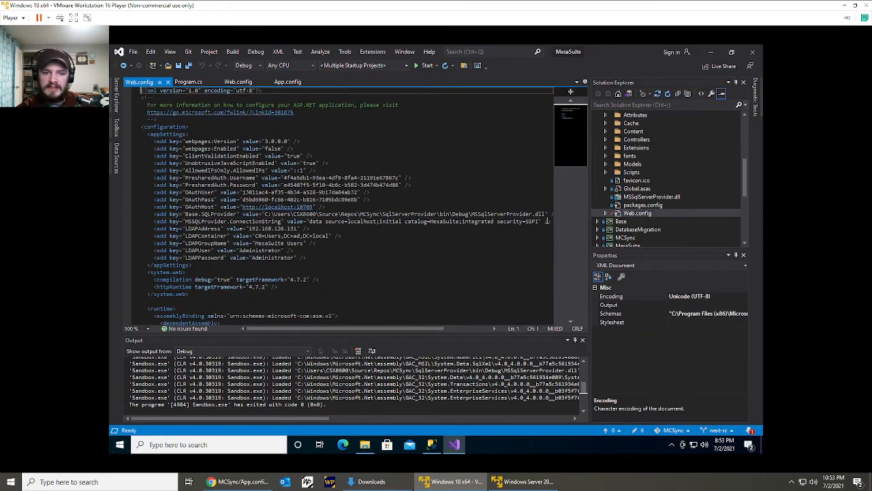
click(374, 221)
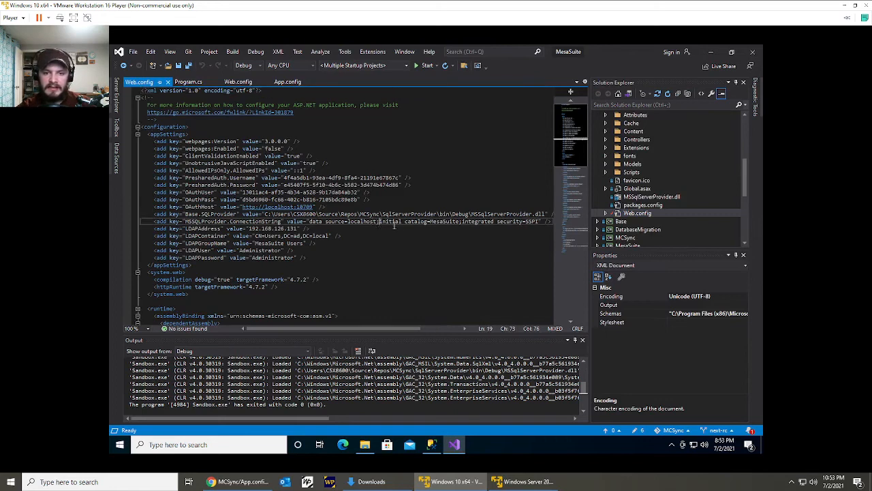
key(BackSpace)
text(\SQLE)
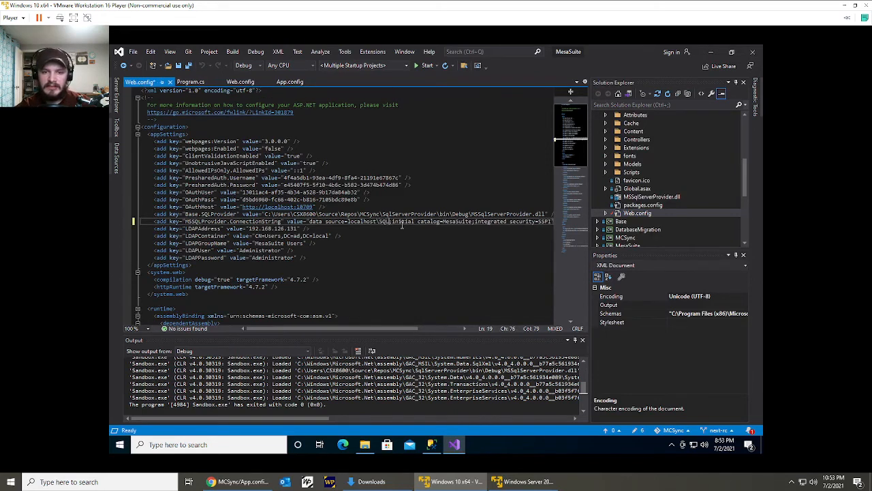
text(XPRESS)
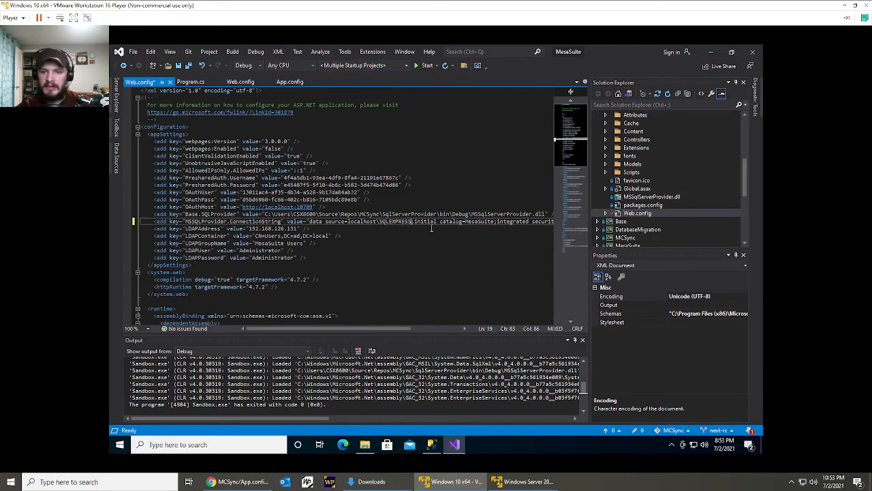
key(ctrl+s)
Expand the OAuth project and open its Web.config.
scroll(640, 193, down, 5)
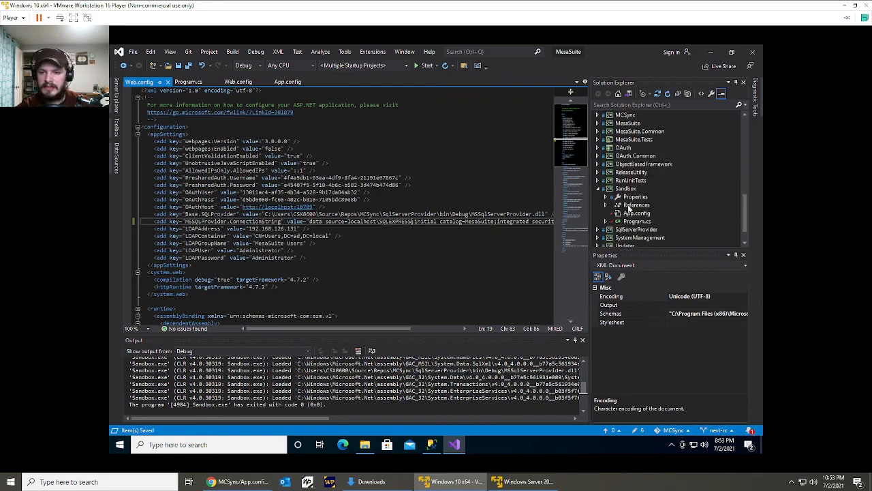
click(625, 148)
double_click(627, 149)
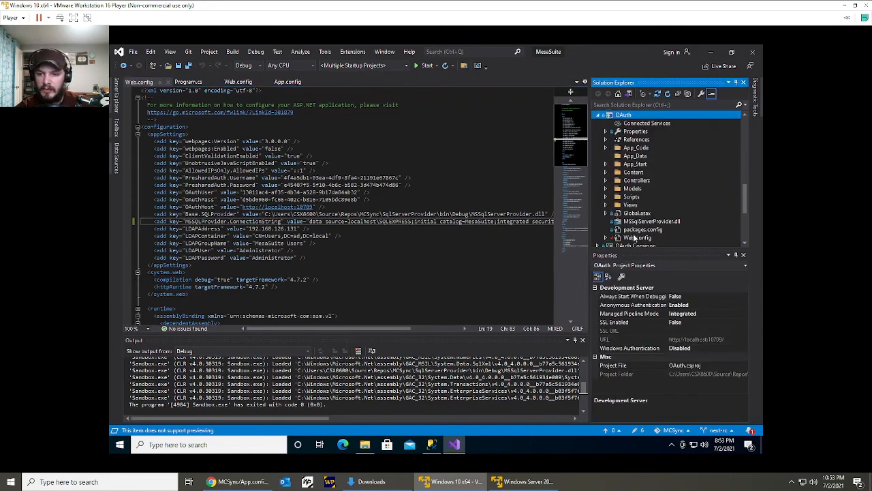
double_click(633, 238)
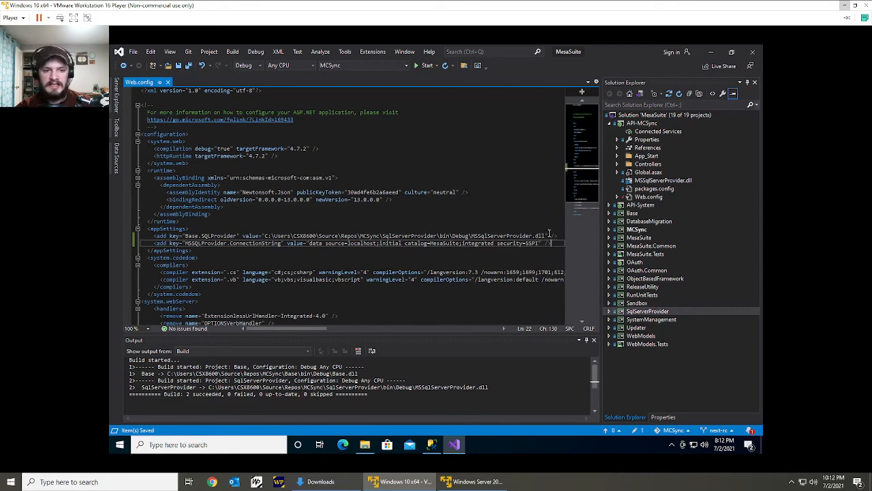
Copy the Base.SQLProvider and MSSQLProvider.ConnectionString lines from API-MCSync's Web.config over the matching empty lines in API-System's Web.config and save it.
mouse_move(549, 236)
mouse_down()
mouse_move(552, 244)
mouse_move(543, 228)
mouse_up()
key(ctrl+c)
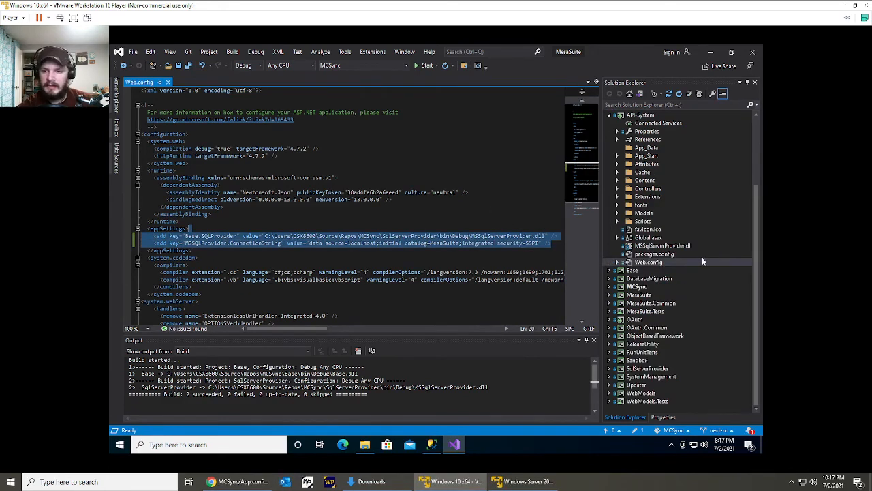
scroll(638, 178, up, 4)
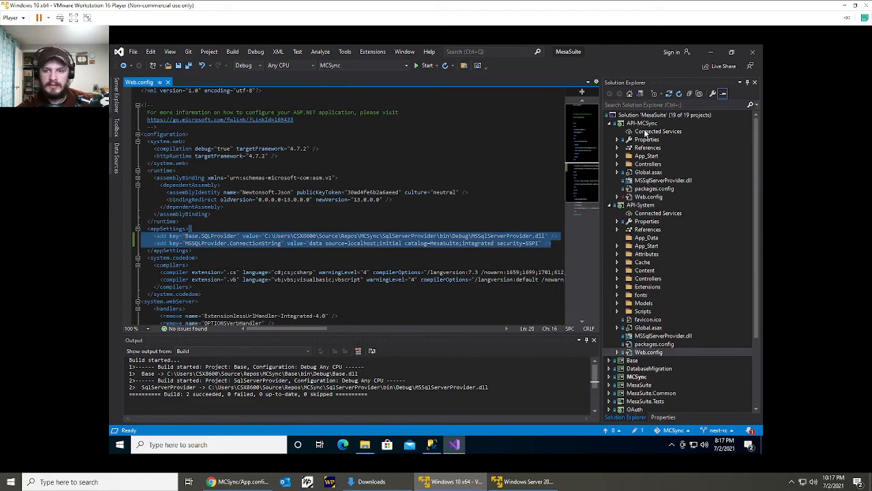
double_click(646, 352)
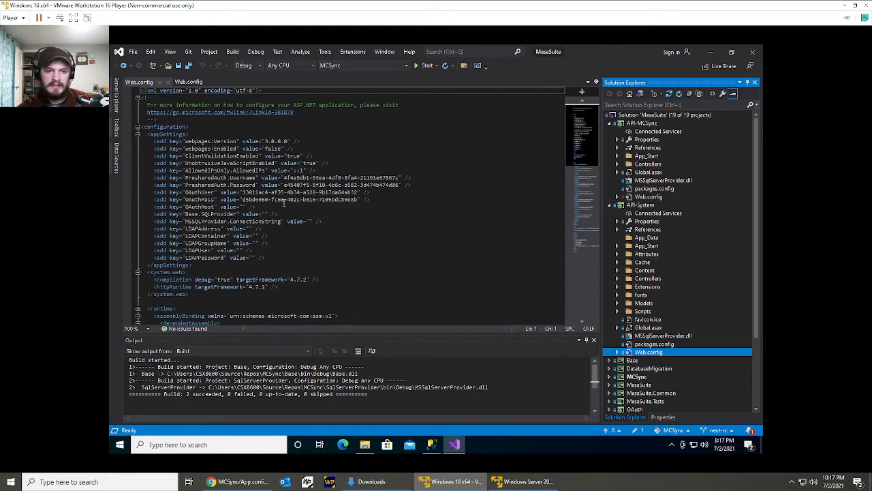
drag(337, 225, 335, 206)
key(ctrl+v)
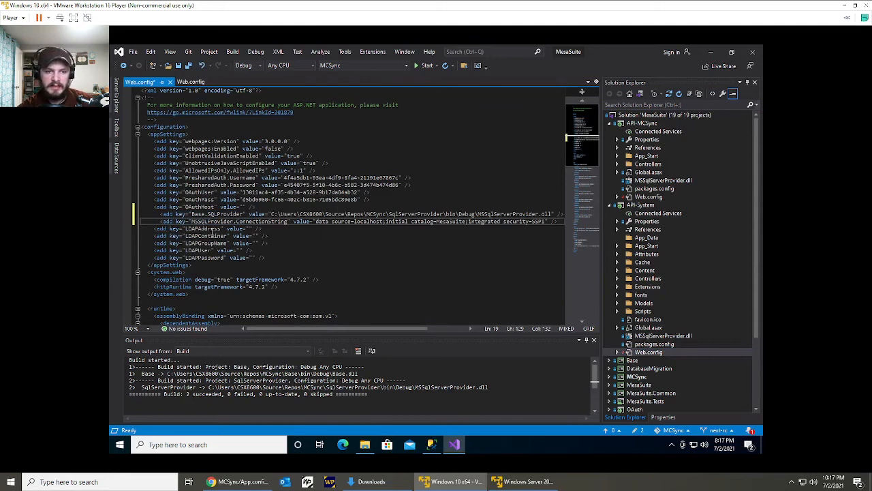
shift+click(212, 214)
key(ctrl+s)
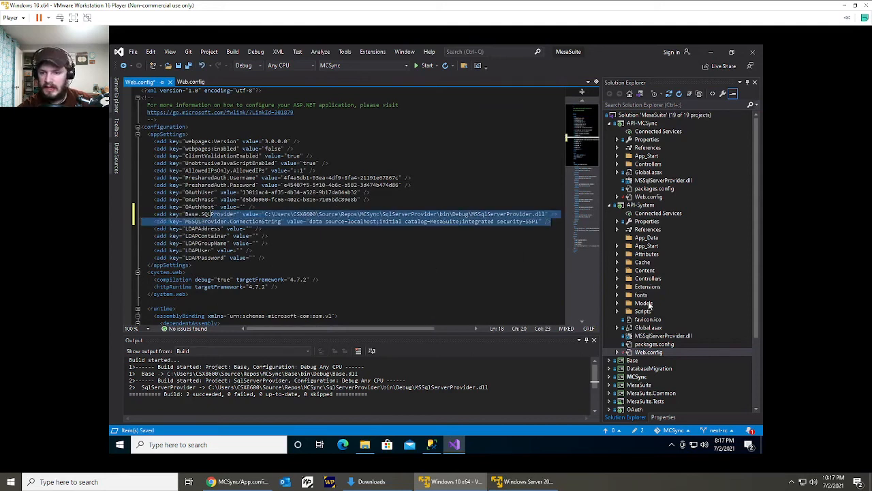
Replace the Base.SQLProvider and MSSQLProvider.ConnectionString lines in the OAuth project's Web.config with the copied ones and save the file.
scroll(654, 337, down, 3)
scroll(654, 338, down, 1)
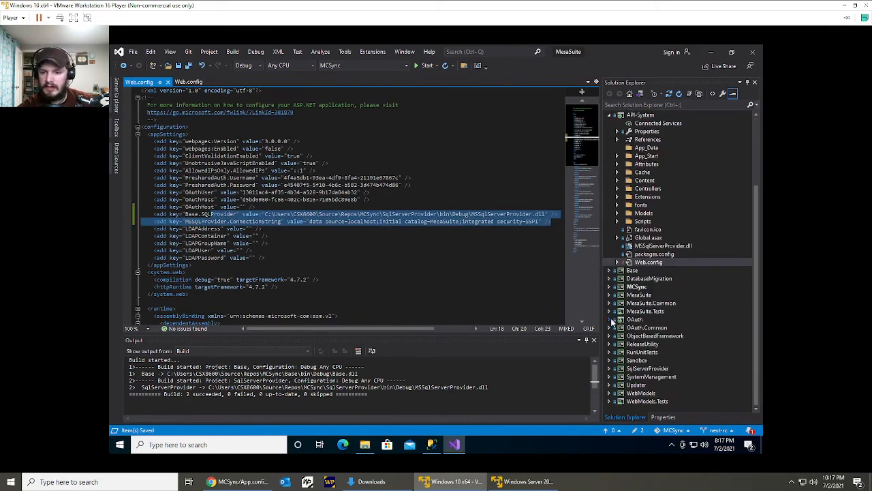
click(610, 319)
double_click(646, 402)
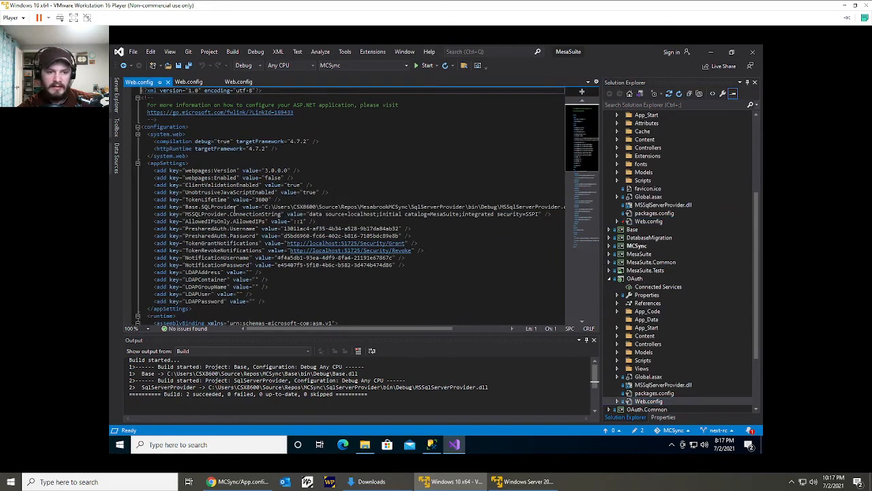
drag(553, 215, 493, 200)
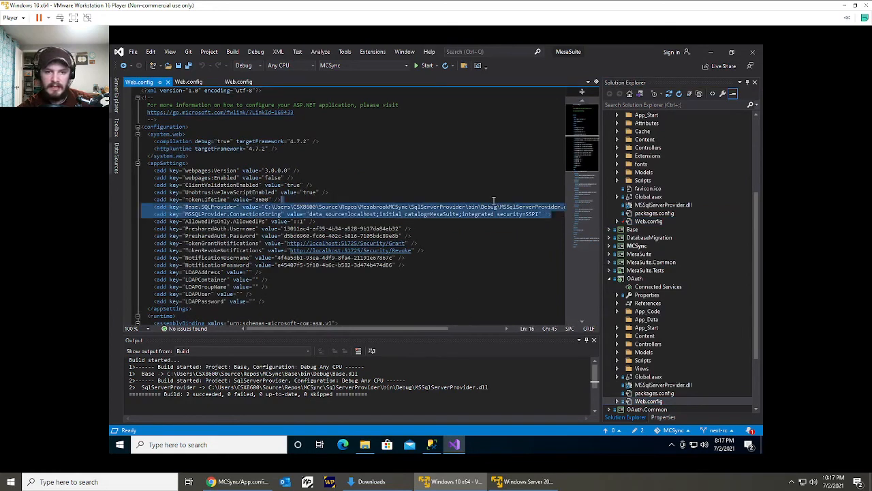
key(ctrl+v)
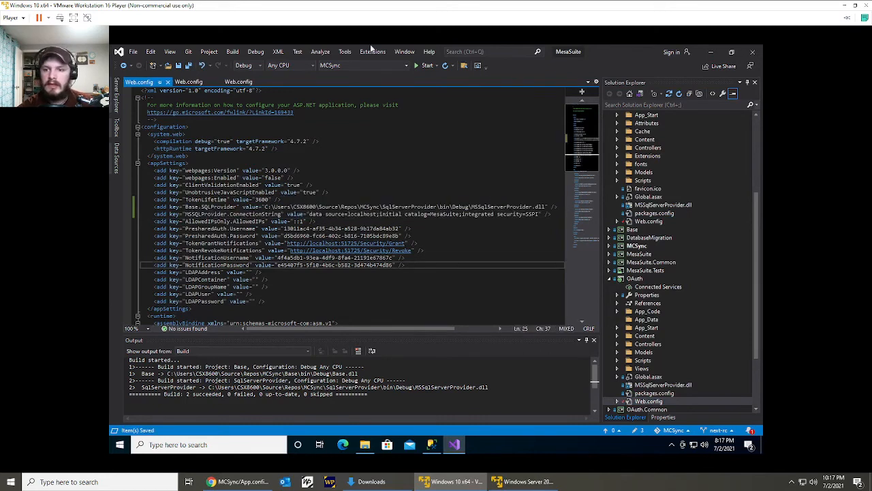
Return to API-System's Web.config and place the cursor inside the empty LDAPAddress value.
scroll(702, 211, up, 5)
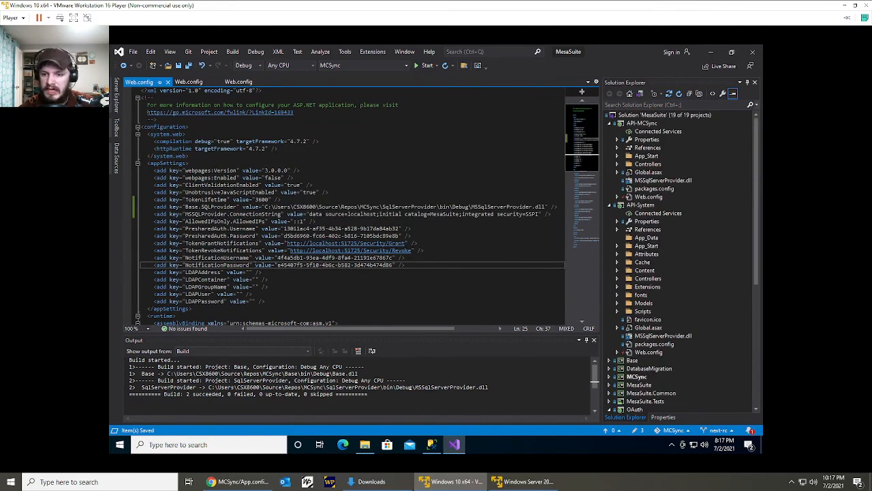
click(652, 353)
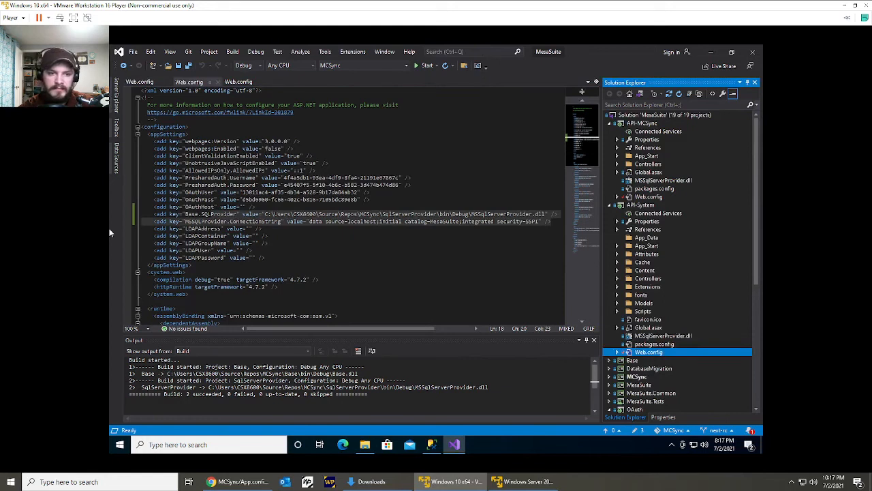
click(252, 229)
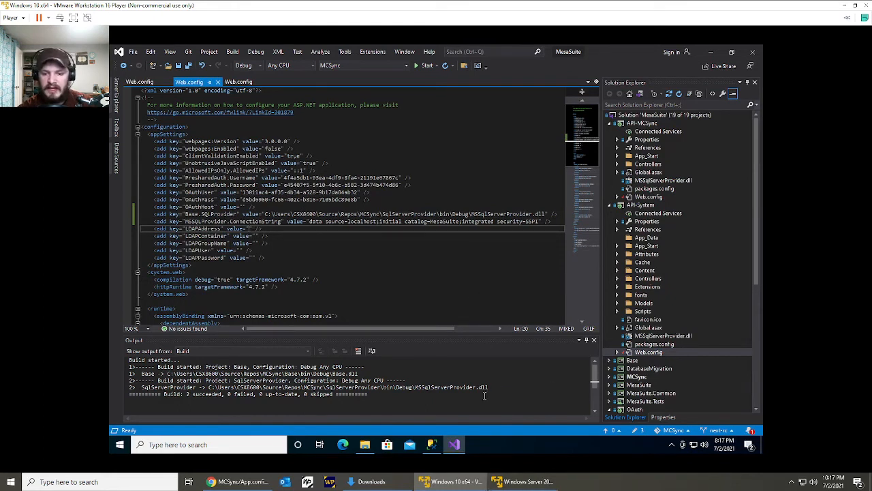
Switch to the Windows Server 2019 virtual machine and sign in as Administrator with the account password.
click(521, 481)
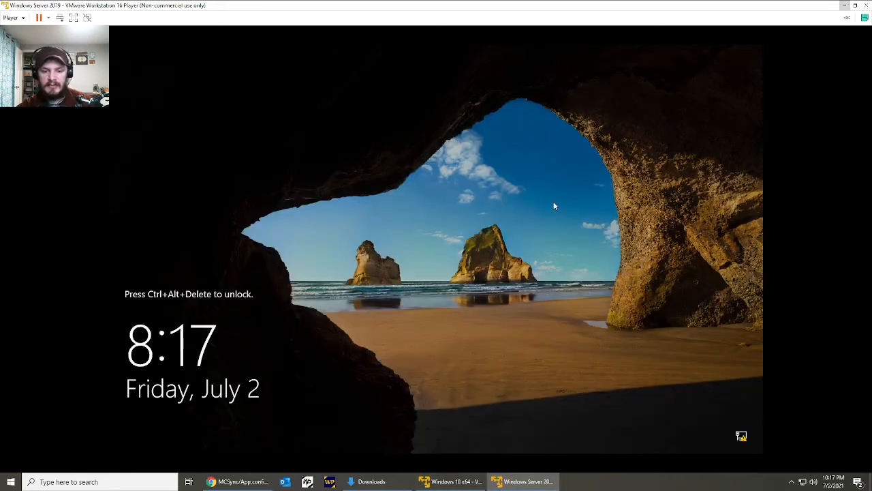
key(ctrl+alt+Insert)
text(****)
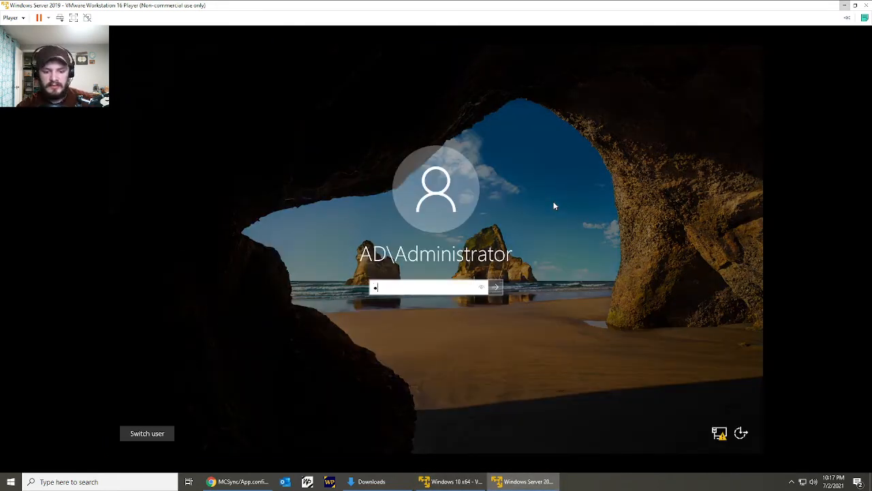
text(****)
key(Return)
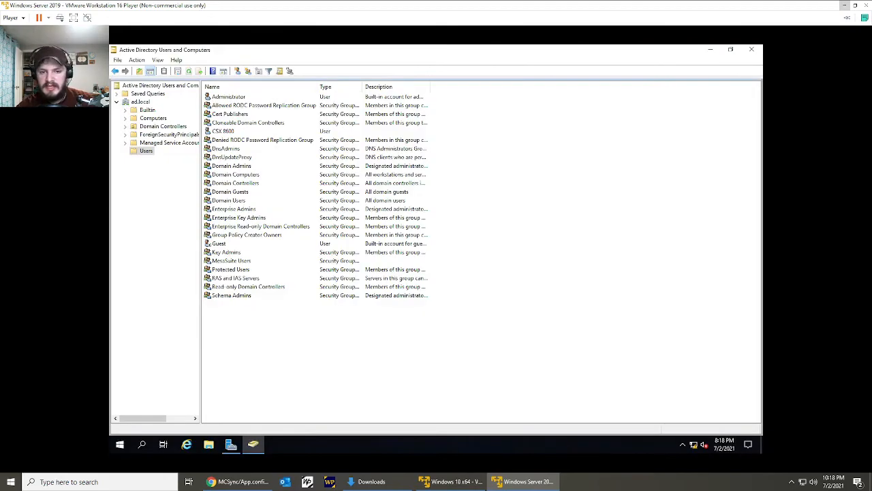
Open a command prompt on the server and run ipconfig to look up its IPv4 address.
key(super+r)
key(Return)
text(ipconfig)
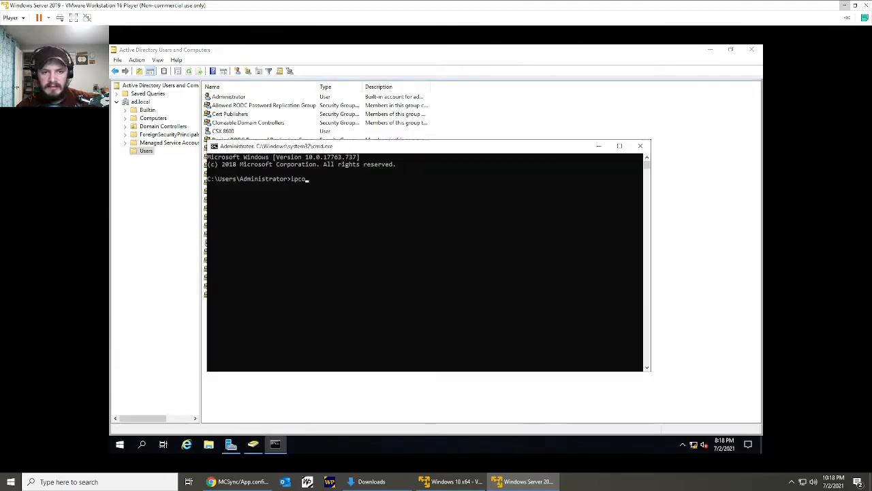
key(Return)
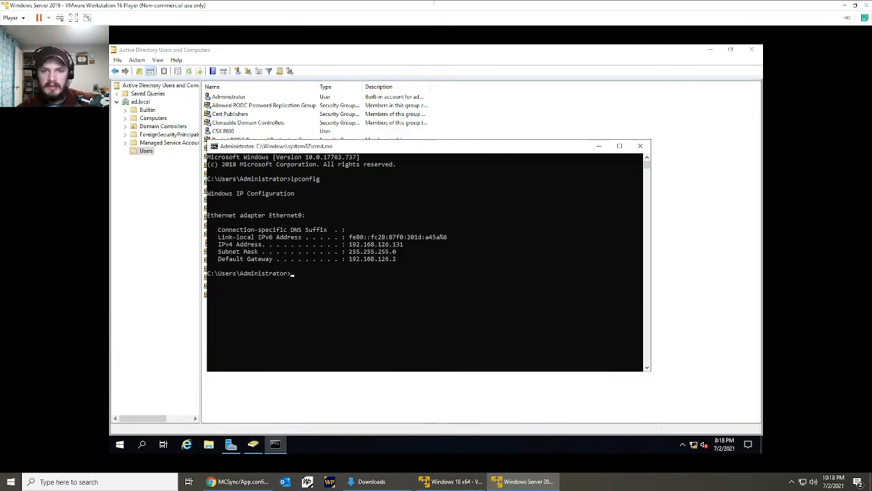
Switch to the Windows 10 virtual machine, ping 192.168.126.131 from a command prompt, and close the prompt.
key(super+r)
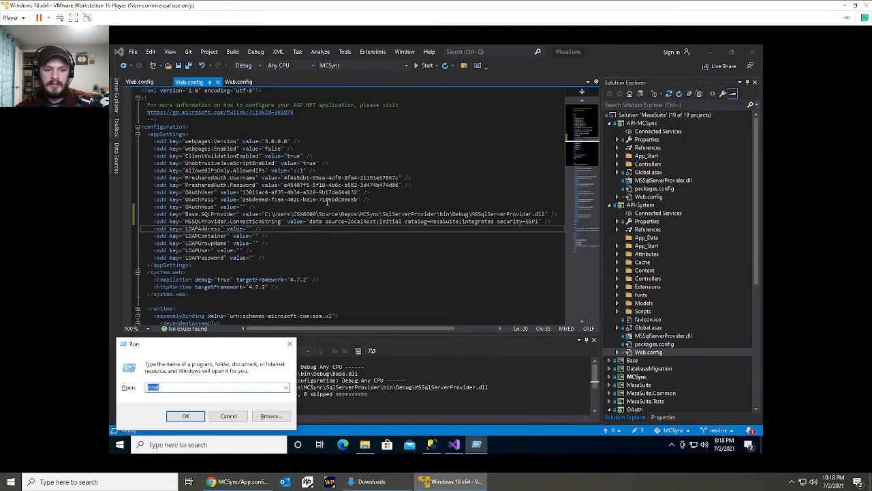
key(Escape)
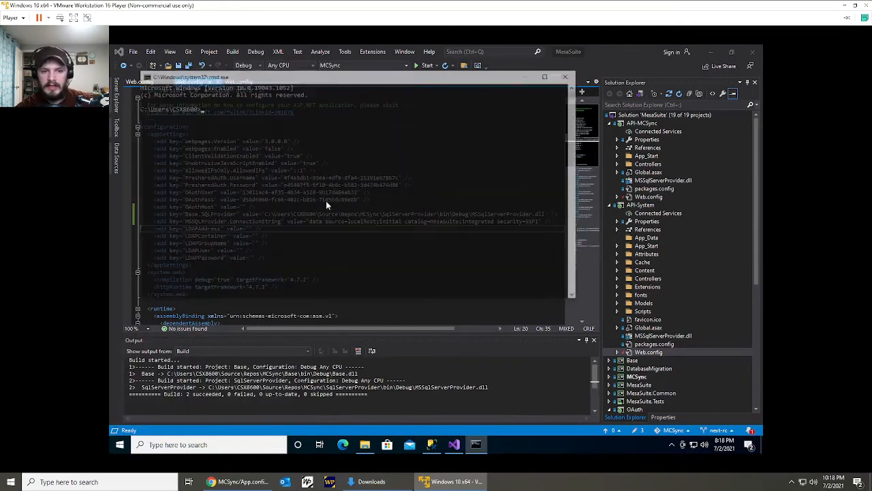
text(ping)
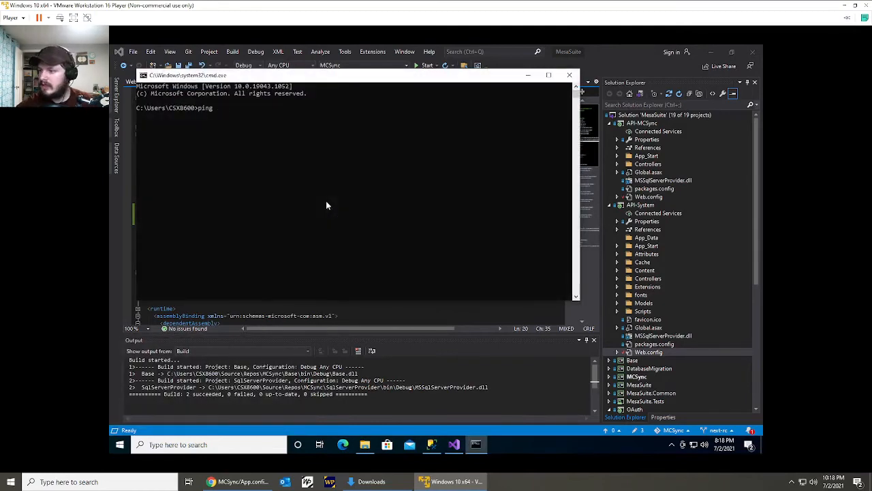
text(192.168.126.131)
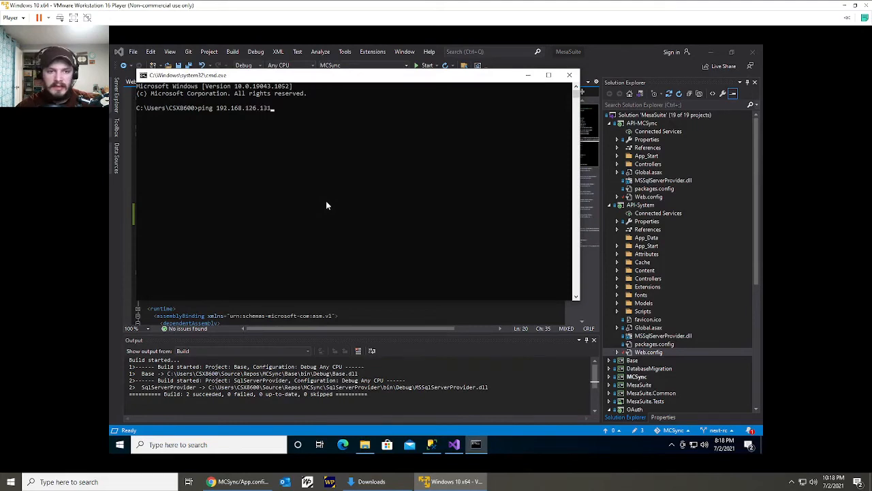
key(Return)
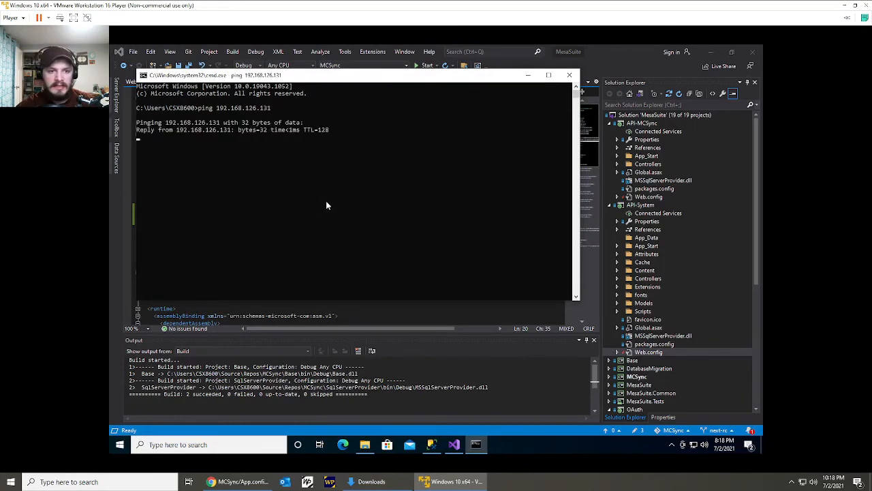
key(ctrl+c)
text(exit)
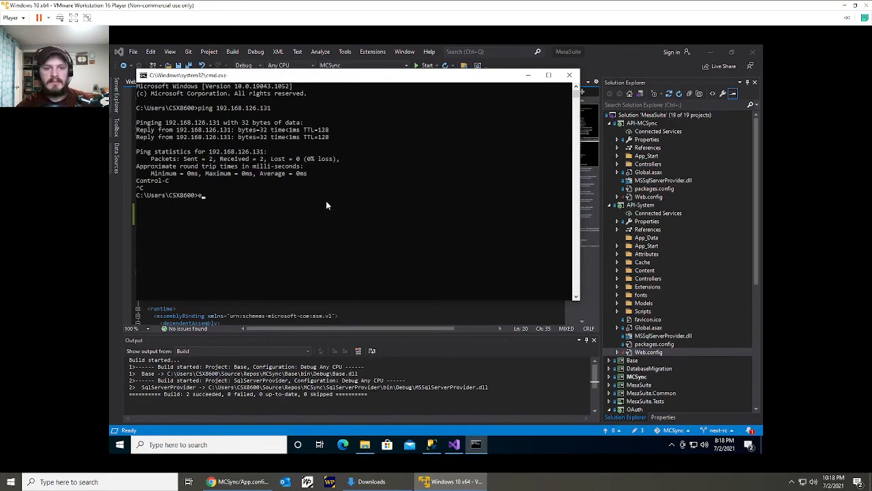
key(Return)
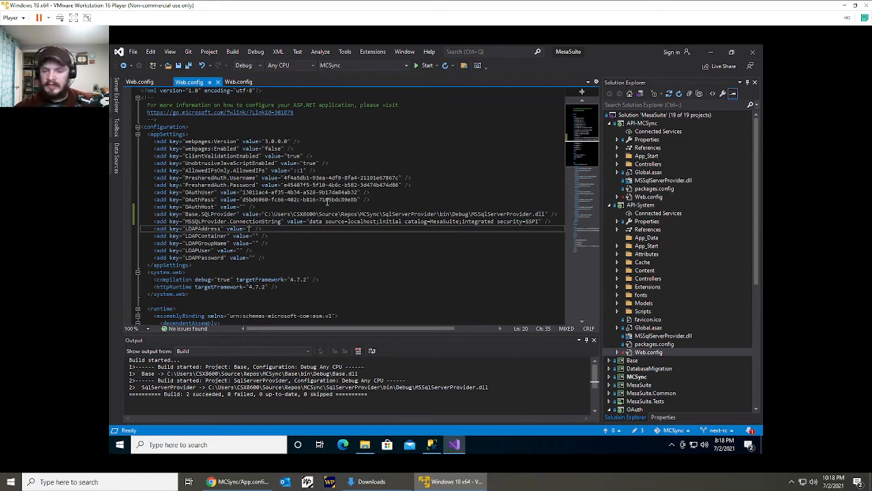
Set the LDAPAddress value to 192.168.126.131 and move the cursor into the empty LDAPContainer value.
text(192.168.126)
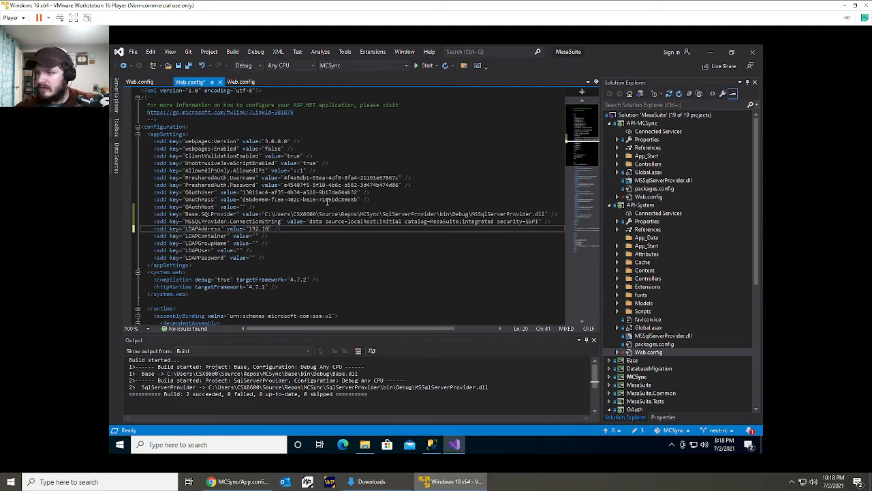
text(.131)
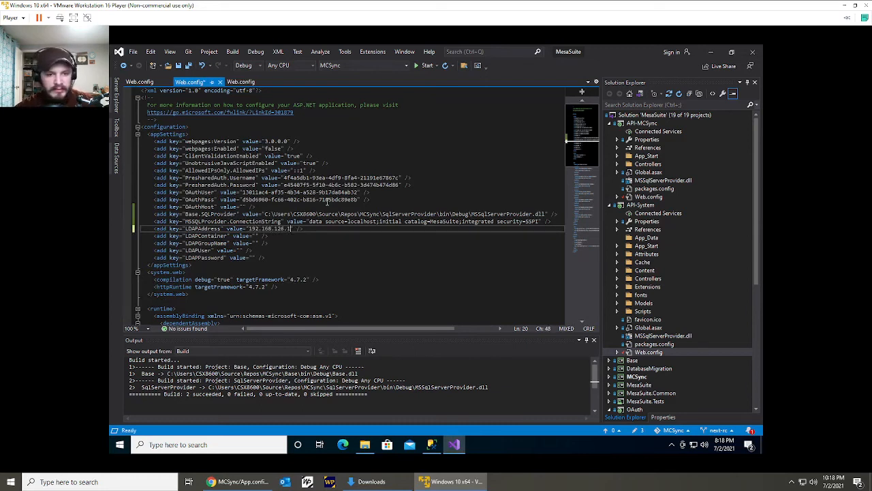
key(Down)
key(Left)
key(Left)
key(Left)
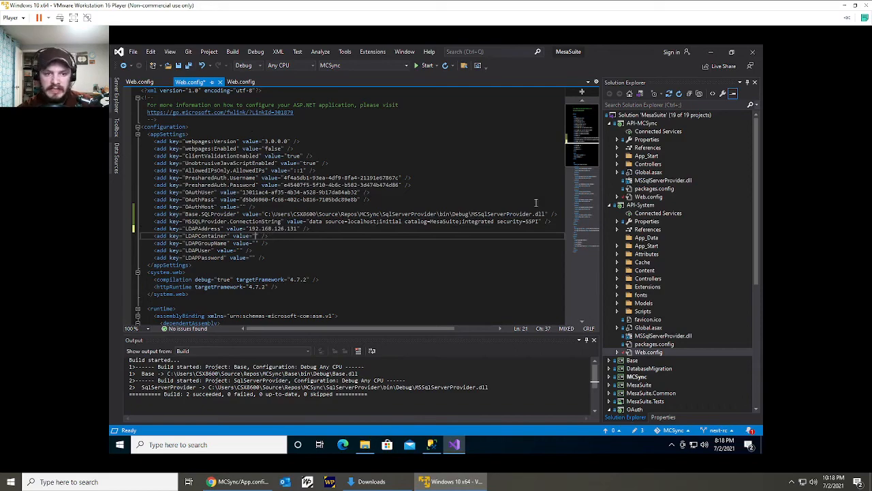
Switch to the Windows Server 2019 virtual machine and open ADSI Edit from Server Manager in a maximized window.
drag(871, 66, 409, 2)
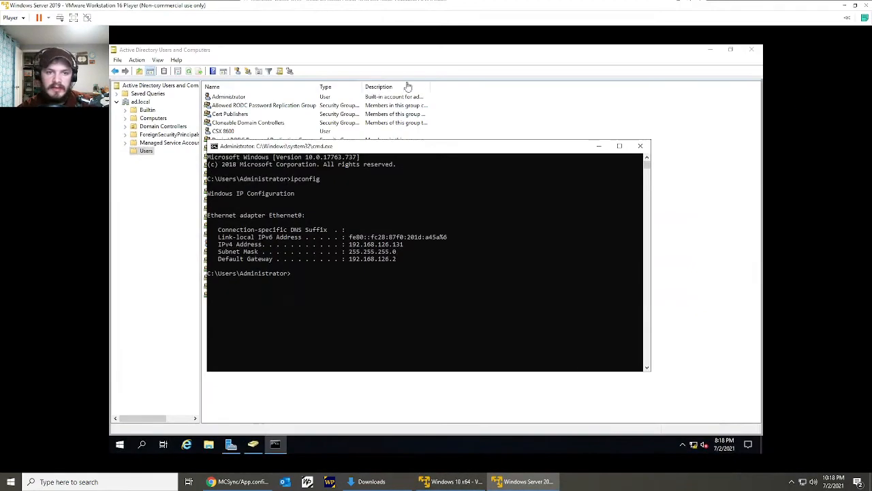
click(514, 121)
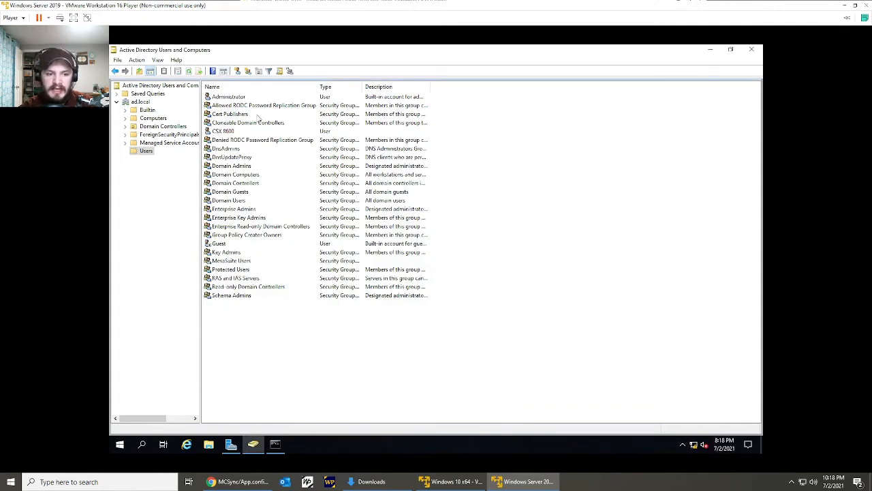
click(232, 444)
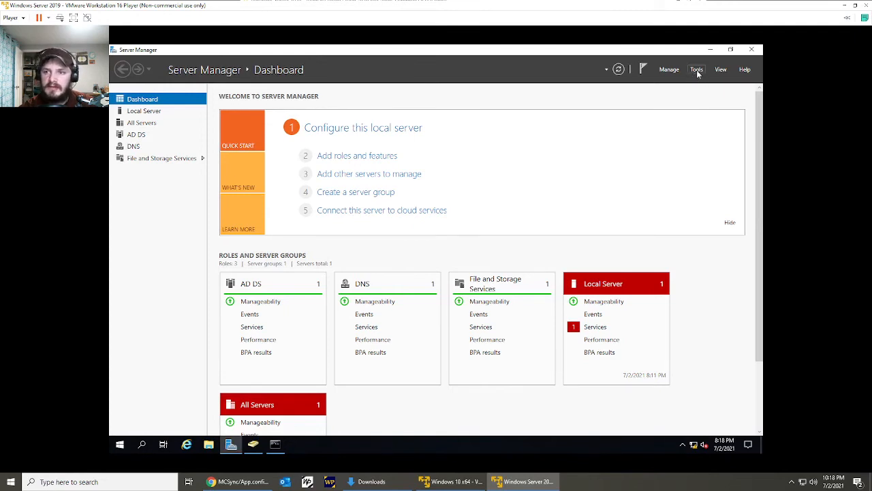
click(697, 71)
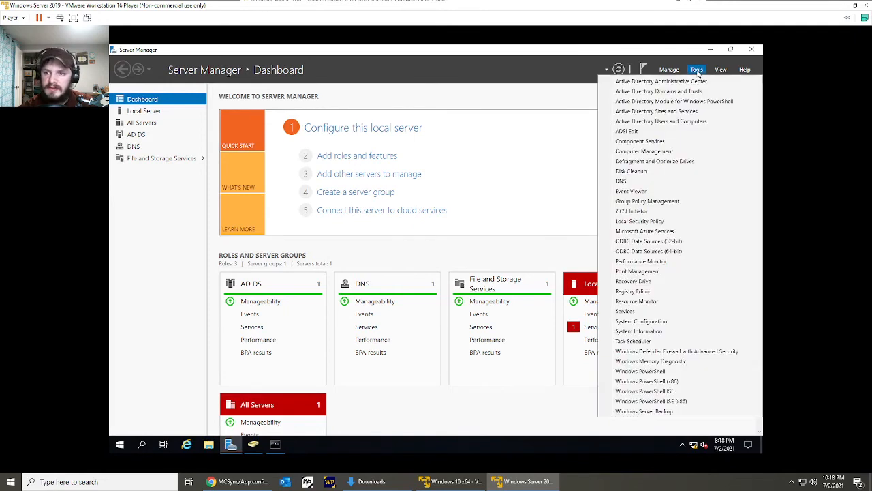
click(637, 133)
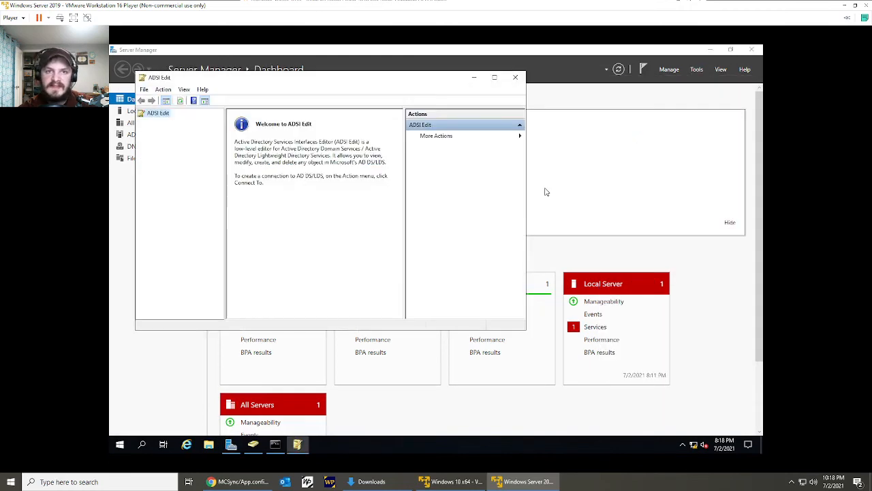
click(496, 78)
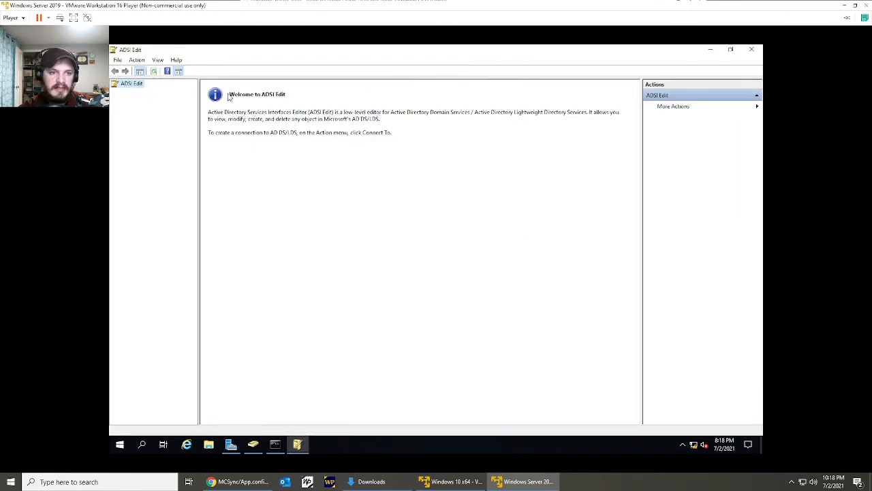
Connect ADSI Edit to the Default naming context, keeping the default connection settings.
right_click(134, 87)
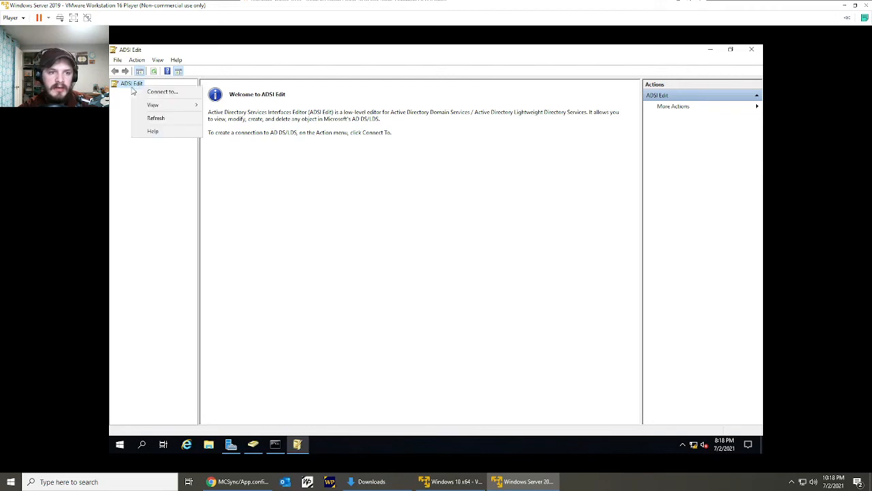
click(144, 93)
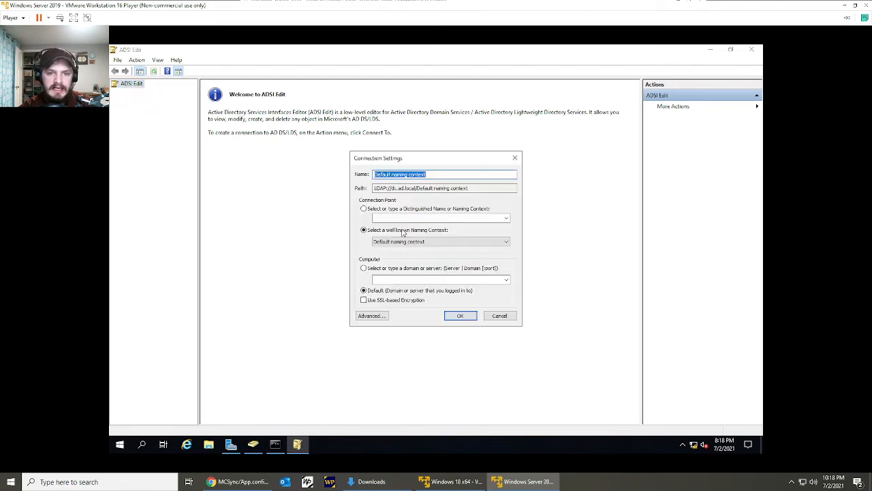
click(459, 319)
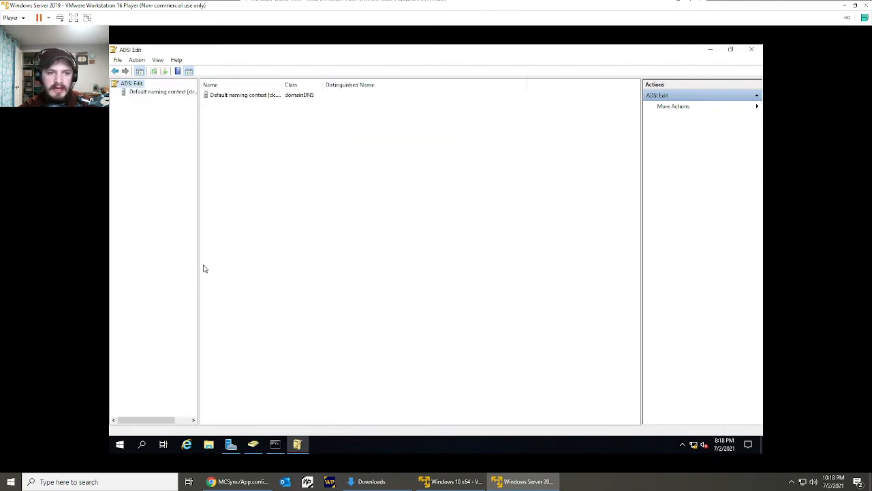
Browse the Default naming context through DC=ad,DC=local to the contents of the CN=Users container.
click(143, 93)
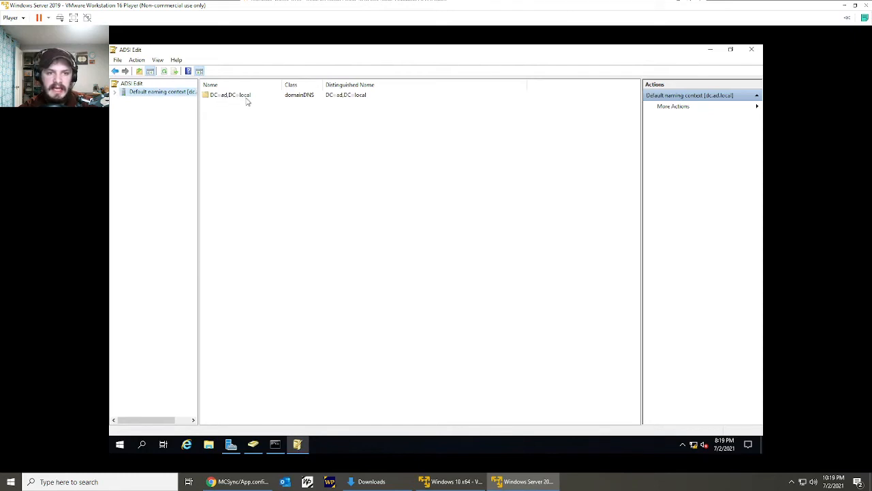
double_click(287, 96)
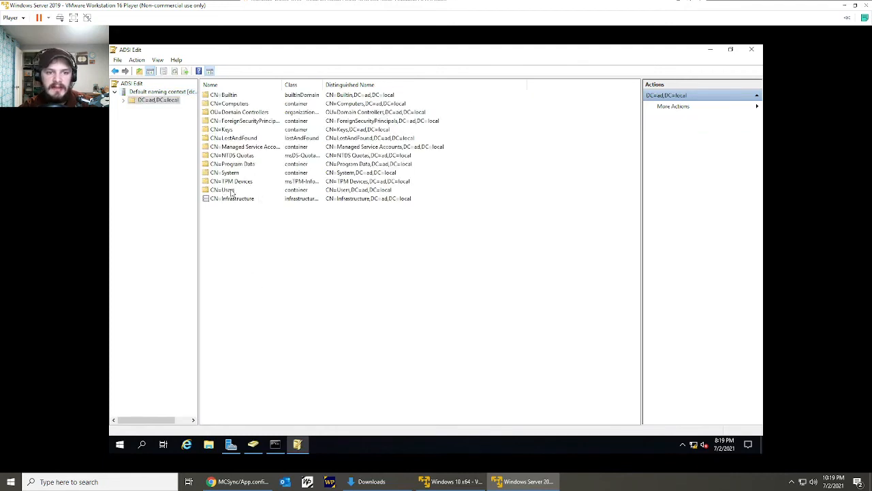
double_click(232, 190)
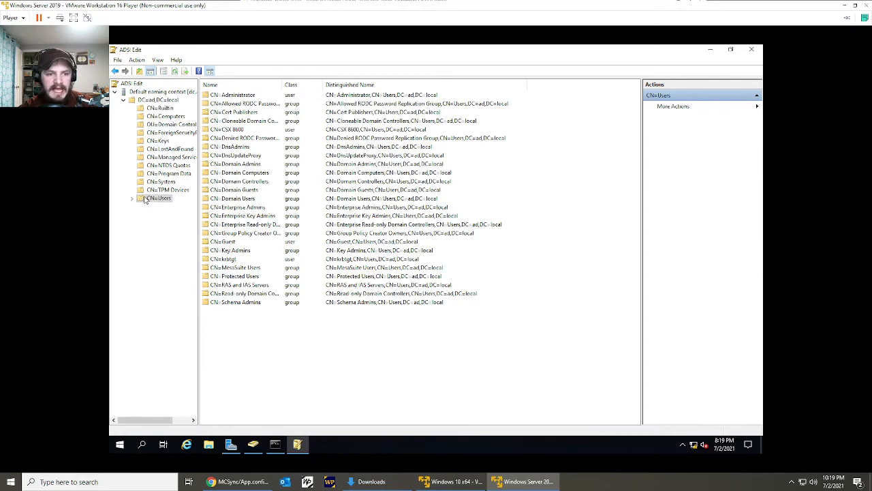
drag(289, 360, 288, 61)
click(300, 348)
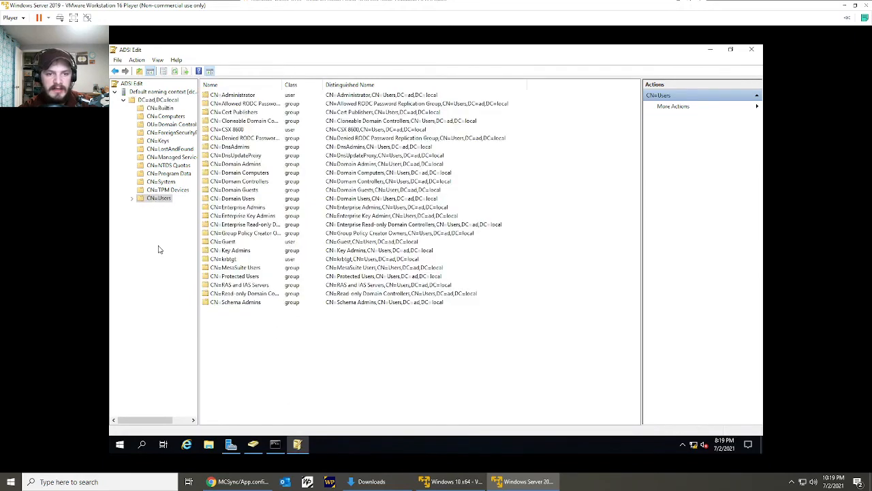
Open the properties of the CN=Users container and look up its distinguishedName attribute.
right_click(143, 199)
click(198, 297)
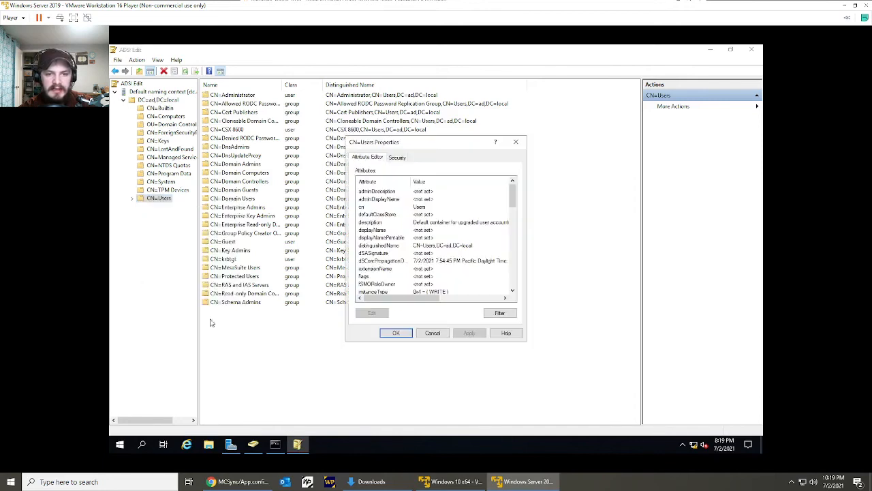
click(390, 245)
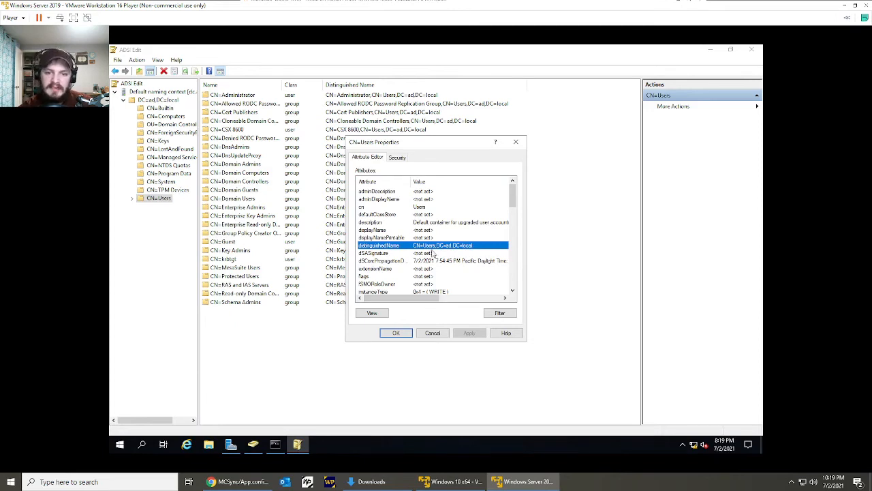
mouse_move(414, 299)
mouse_down()
mouse_move(428, 299)
mouse_move(398, 298)
mouse_up()
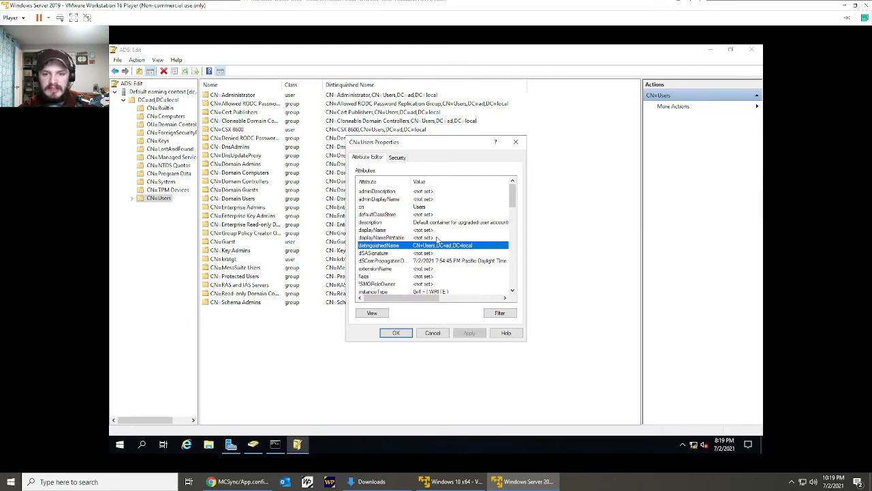
Switch to the Windows 10 virtual machine and set the LDAPContainer value in Web.config to CN=Users,DC=ad,DC=local.
click(451, 481)
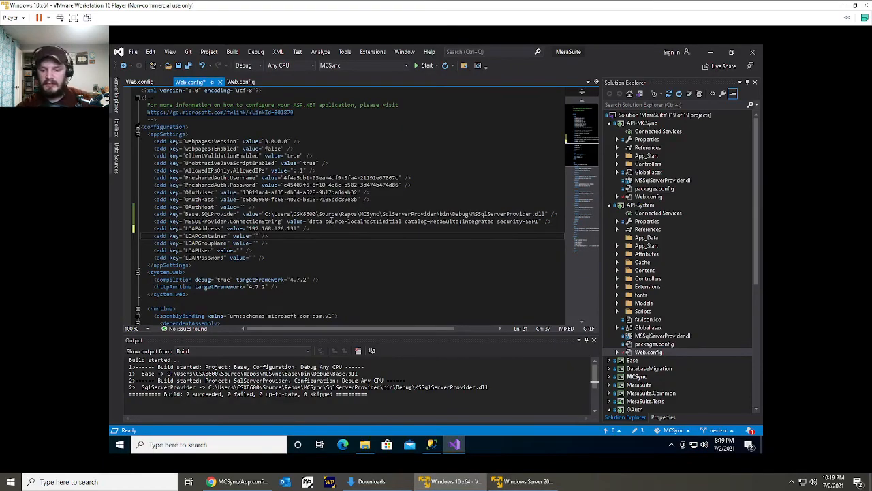
text(CN=)
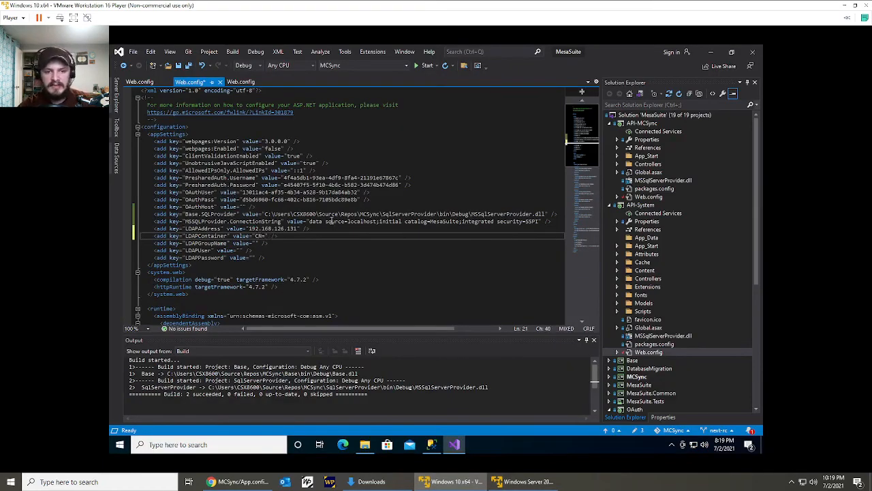
text(Users,DC)
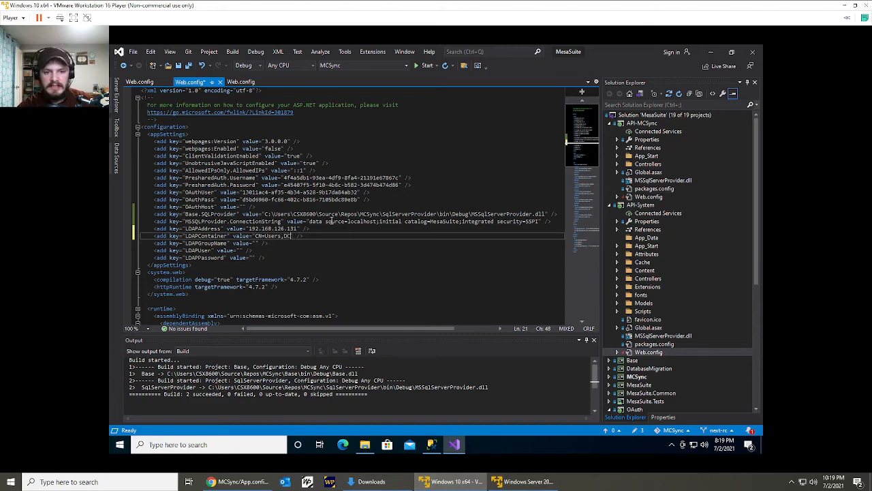
text(=ad)
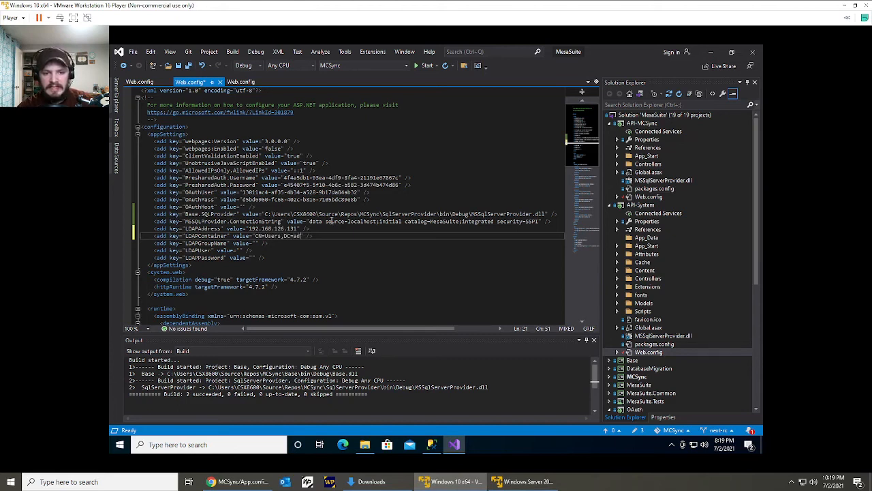
text(,DC=)
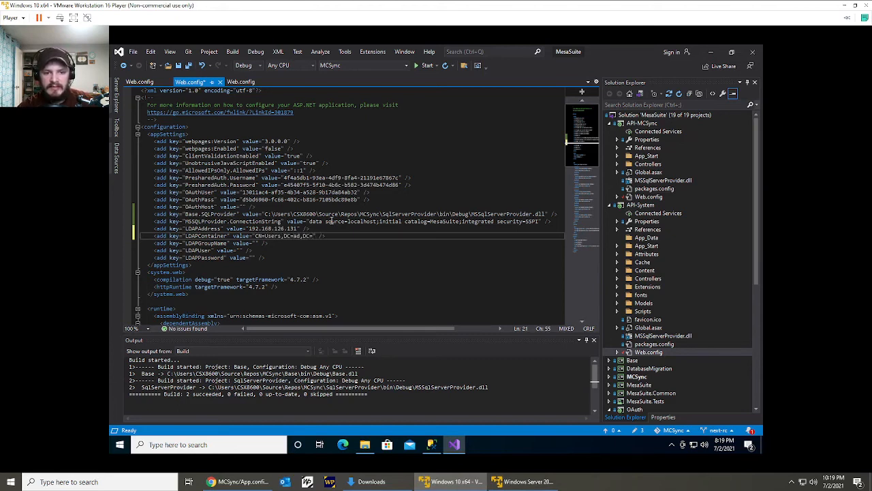
text(local)
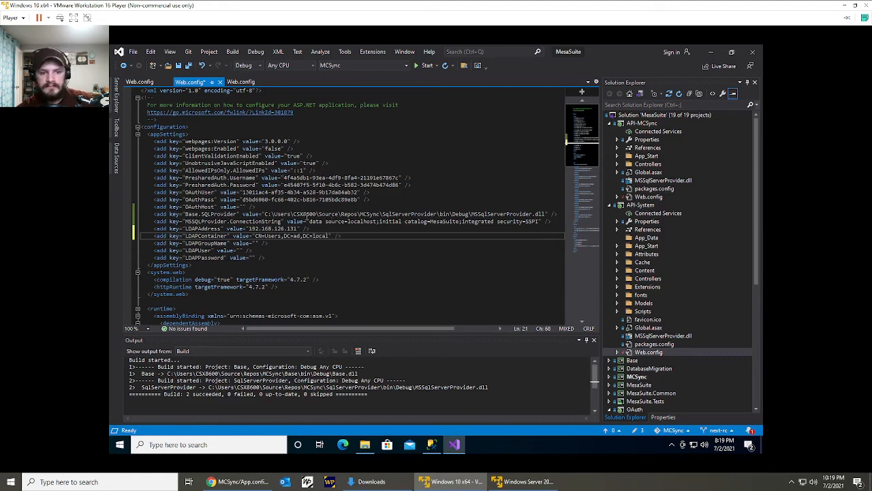
Look up the MesaSuite group in the server's Active Directory Users and Computers, and set the LDAPGroupName value in Web.config to MesaSuite Users.
click(257, 244)
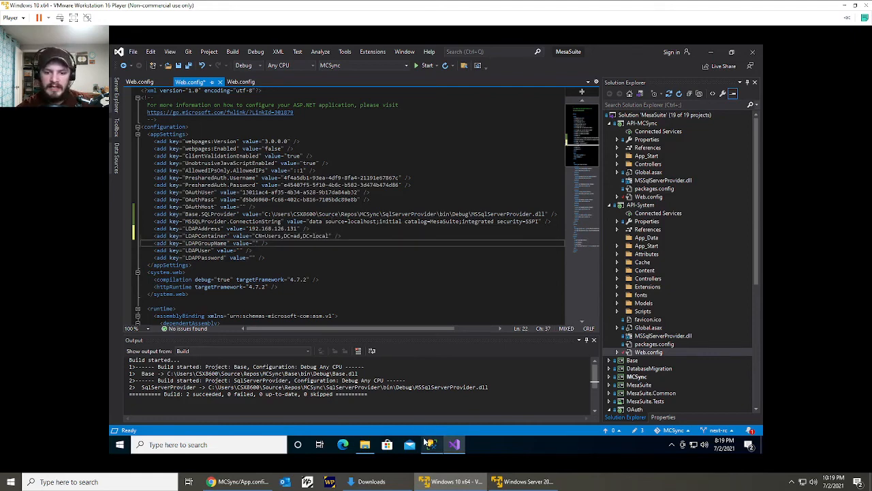
click(512, 481)
click(395, 333)
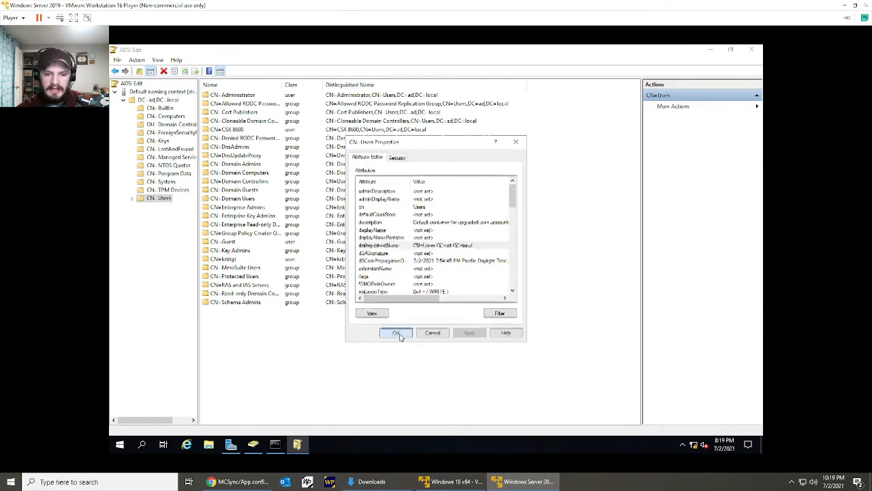
click(252, 443)
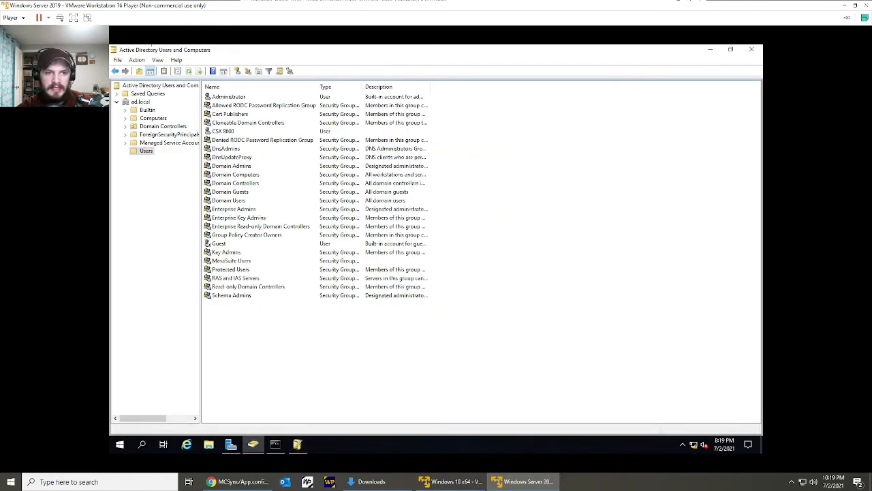
click(247, 261)
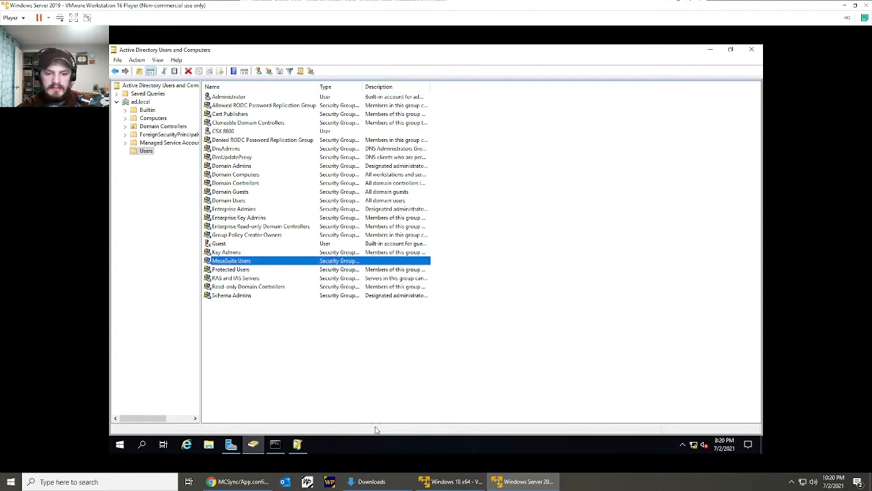
click(450, 481)
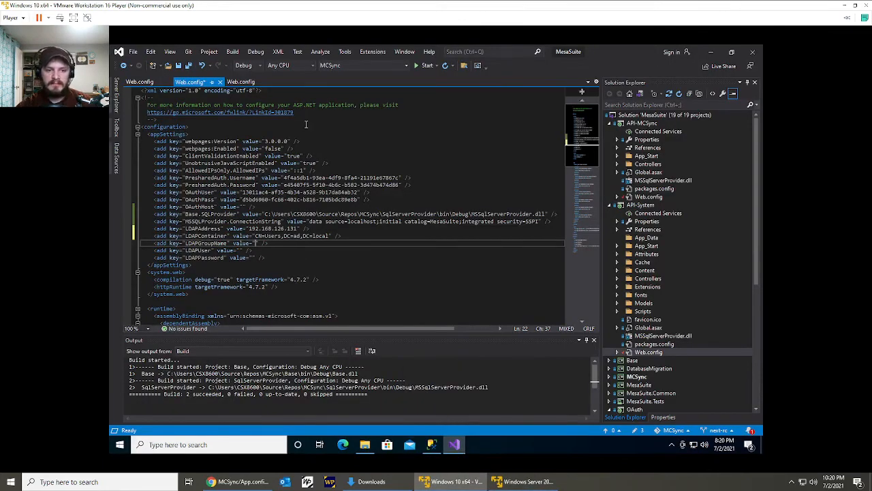
text(MesaSuite Users)
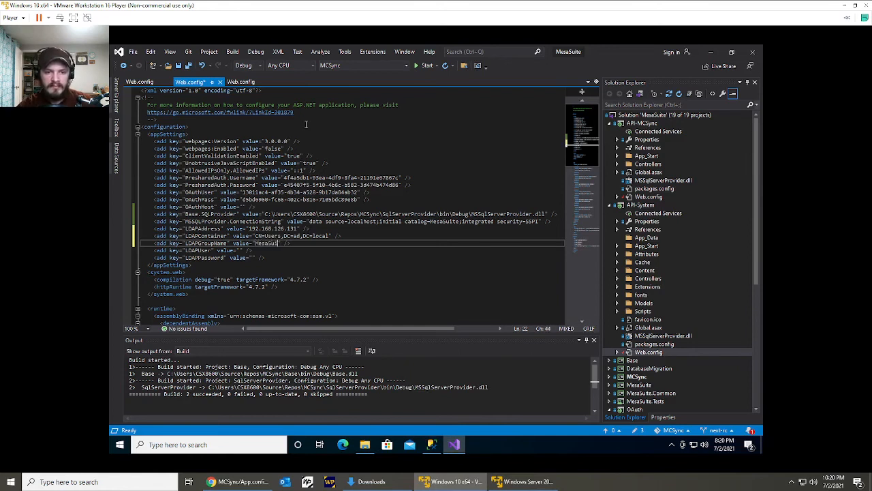
Check the administrator account in the server's Active Directory Users and Computers, and set the LDAPUser value in Web.config to Administrator.
click(241, 250)
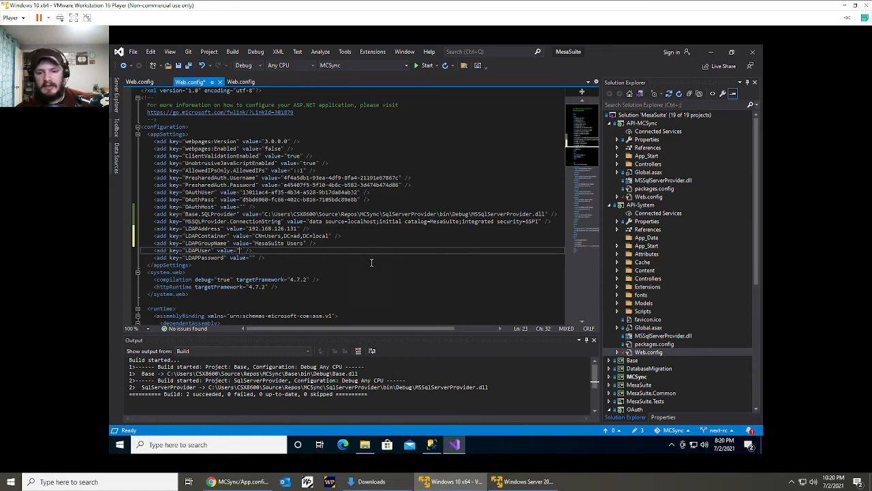
click(523, 481)
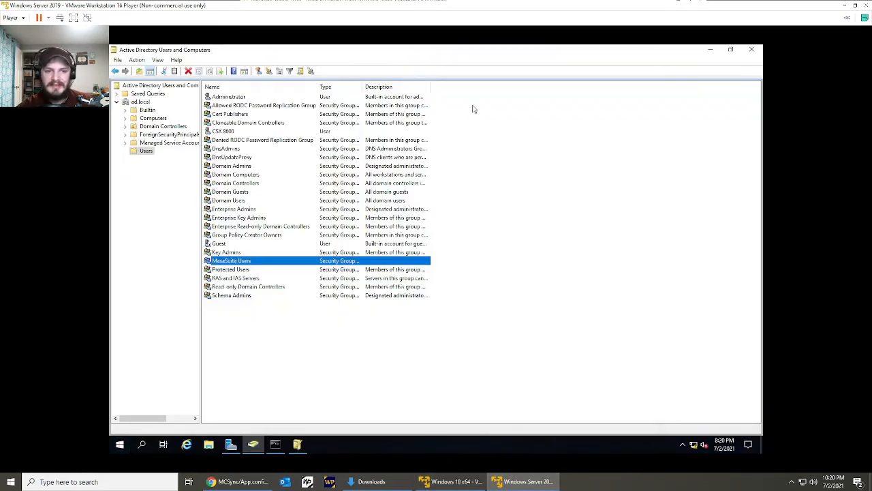
drag(482, 329, 439, 102)
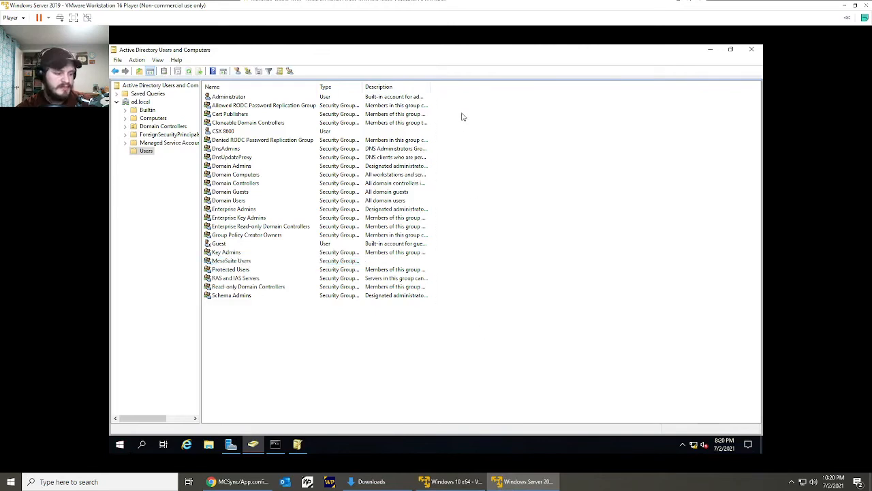
click(226, 97)
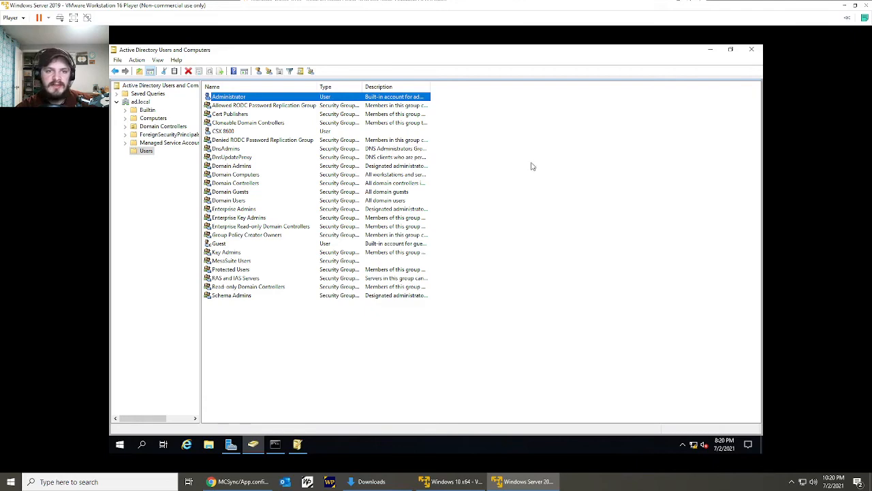
click(469, 191)
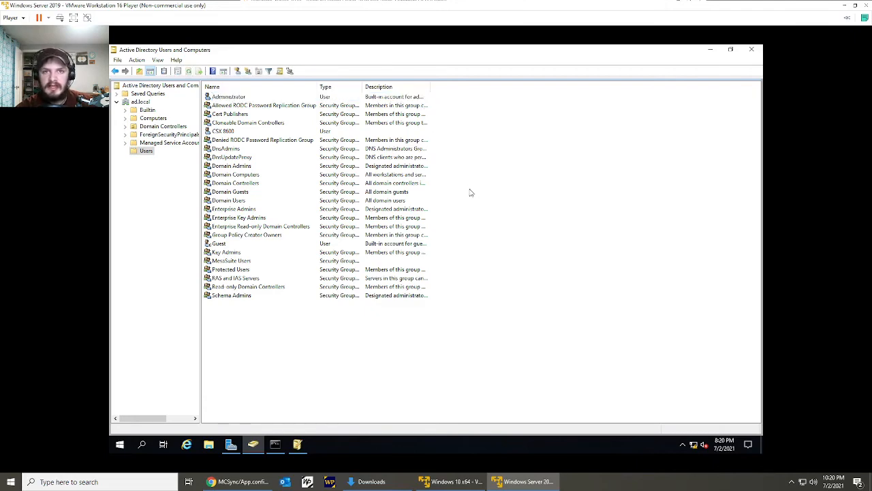
click(449, 481)
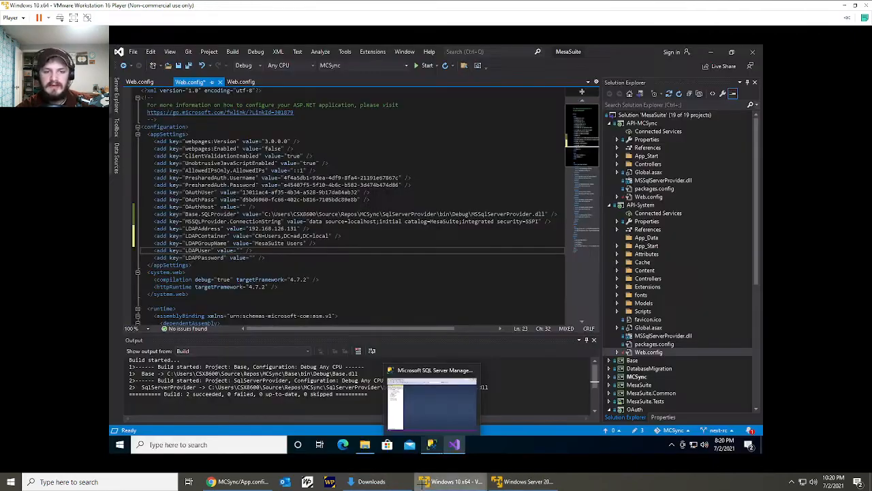
text(Administrator)
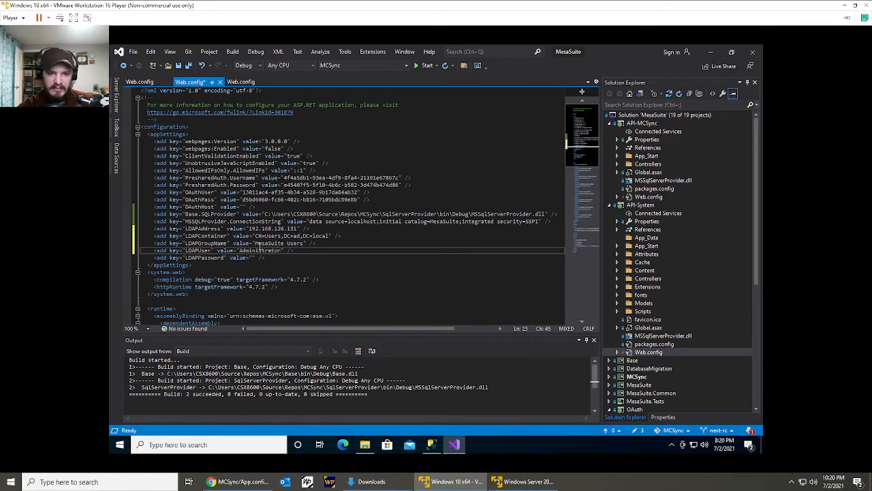
Enter the LDAP account password as the LDAPPassword value in API-System's Web.config and save the file.
click(252, 259)
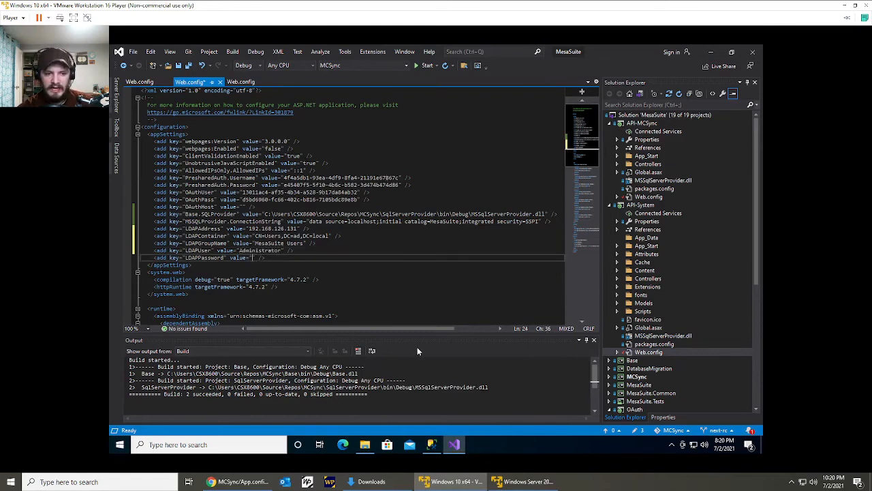
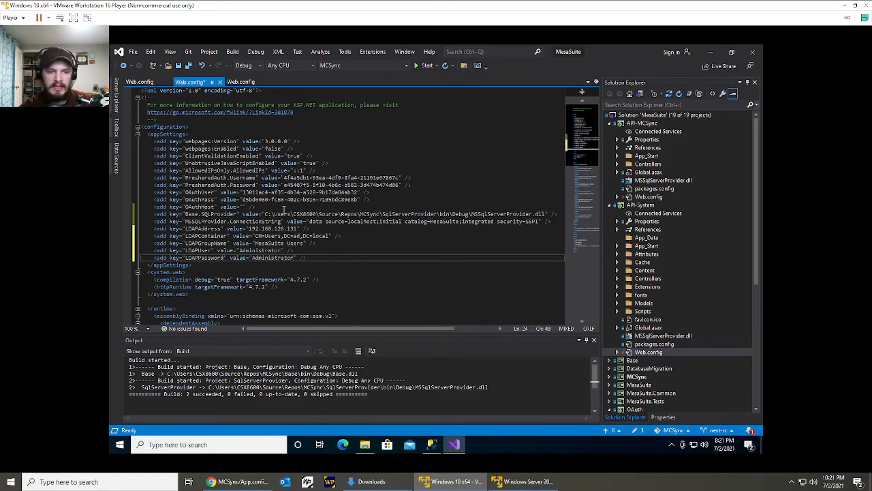
click(315, 250)
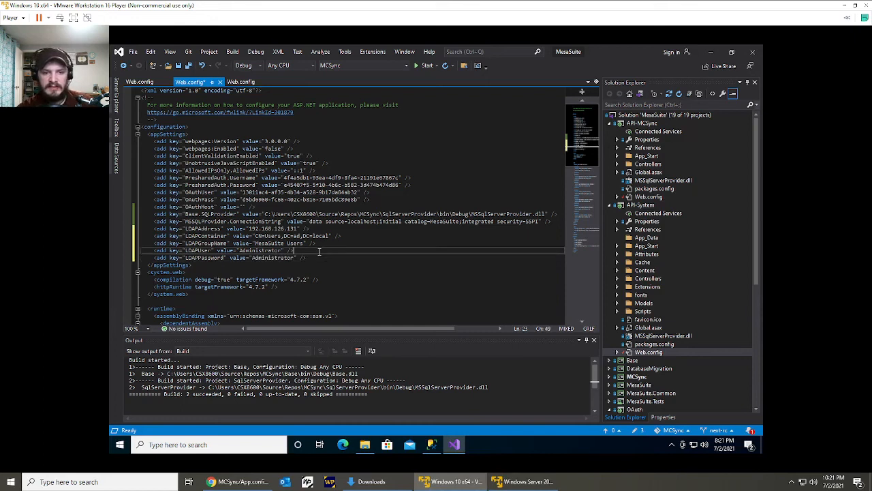
key(ctrl+s)
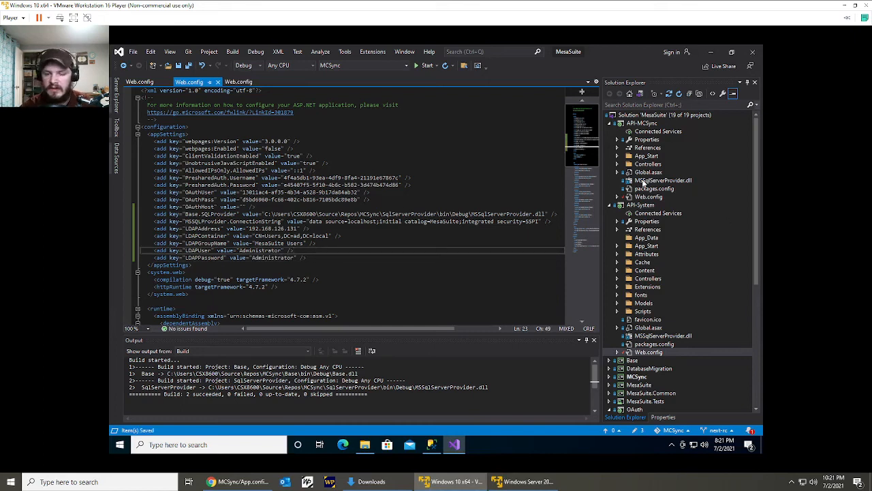
Copy the five LDAP settings, including the LDAPPassword value, over the empty ones in OAuth's Web.config, correct their indentation and save.
click(310, 258)
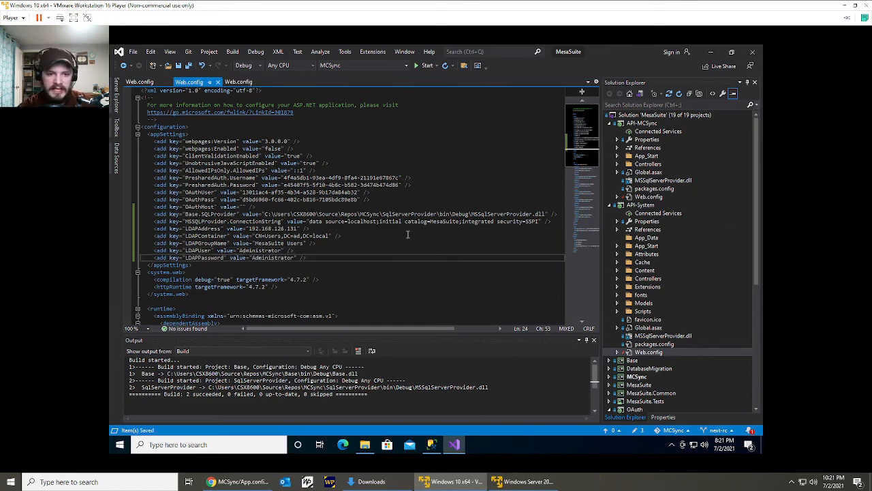
shift+click(548, 224)
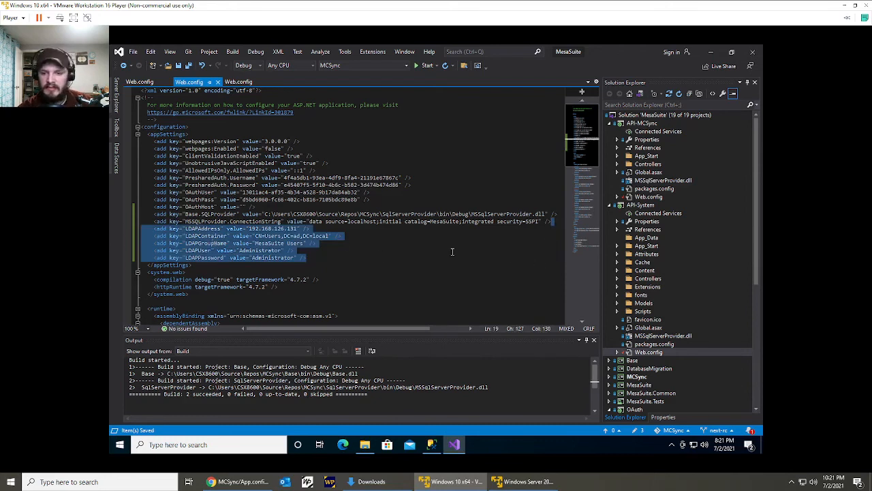
scroll(658, 344, down, 6)
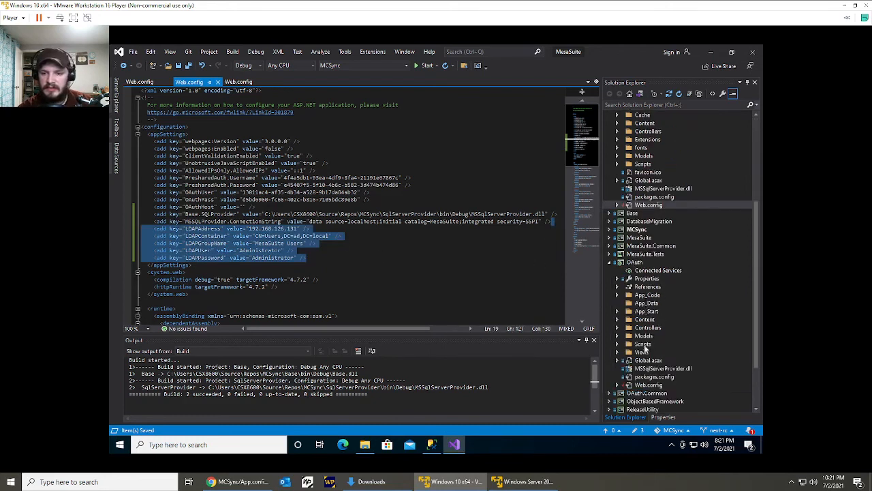
double_click(649, 385)
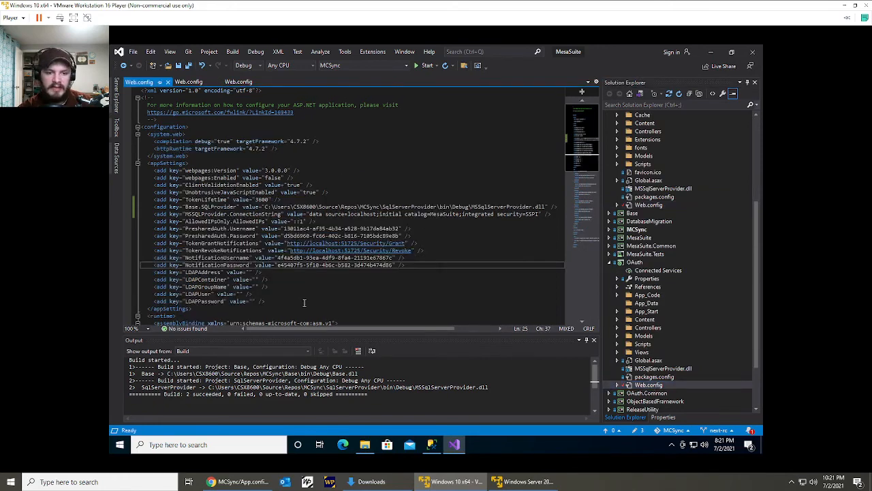
click(305, 303)
shift+click(405, 267)
key(ctrl+v)
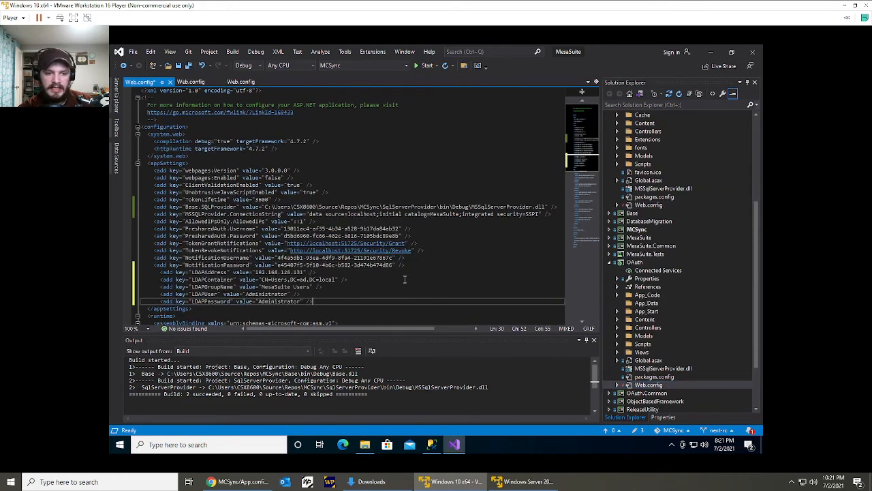
shift+click(302, 275)
key(shift+Tab)
click(359, 282)
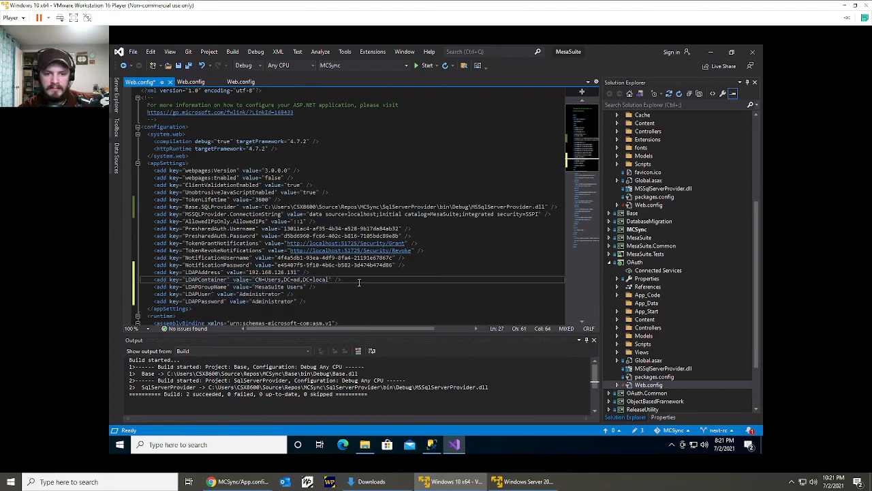
key(ctrl+s)
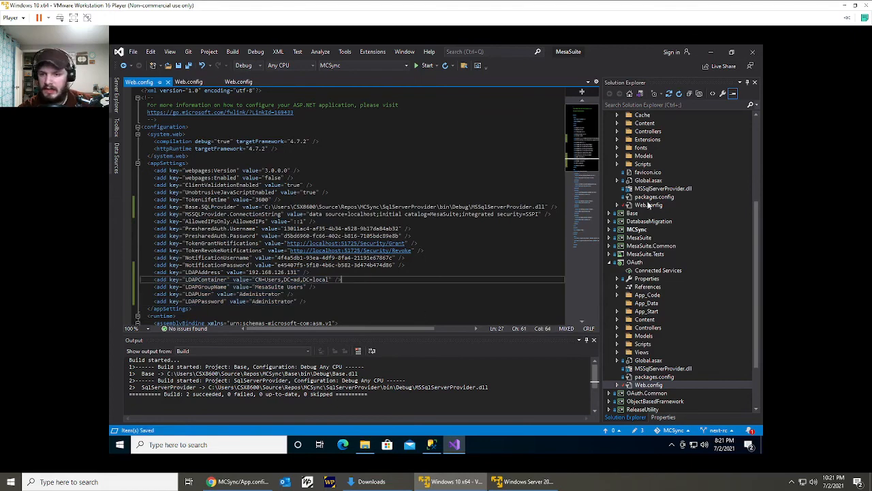
Reopen API-System's Web.config and review its app settings, including the allowed IPs, preshared authentication and OAuth credentials.
double_click(649, 204)
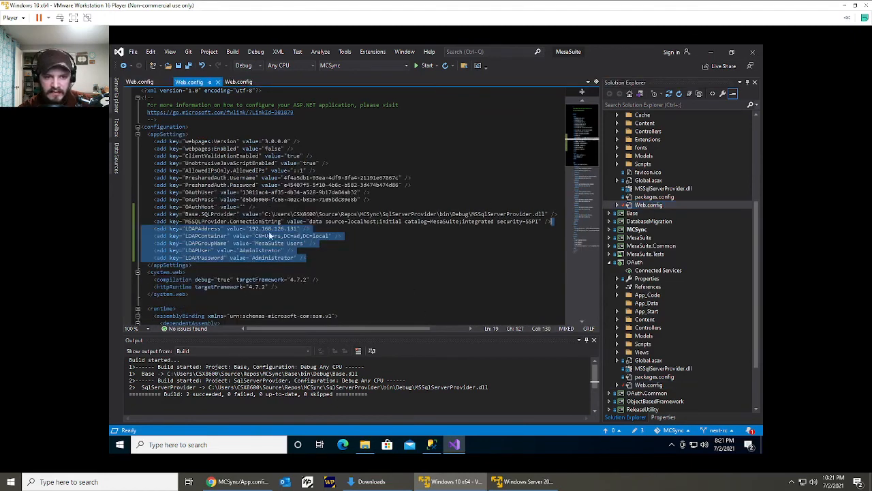
click(253, 215)
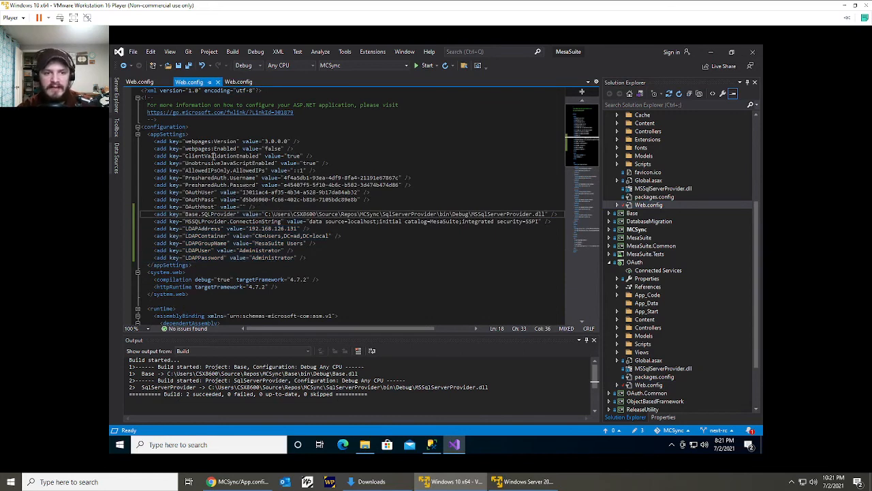
drag(199, 163, 276, 165)
click(276, 164)
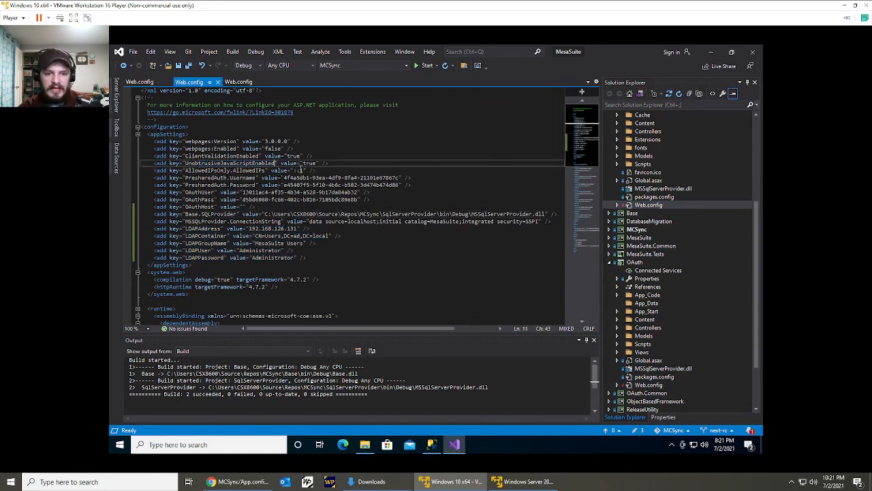
click(344, 170)
drag(178, 170, 157, 266)
click(315, 261)
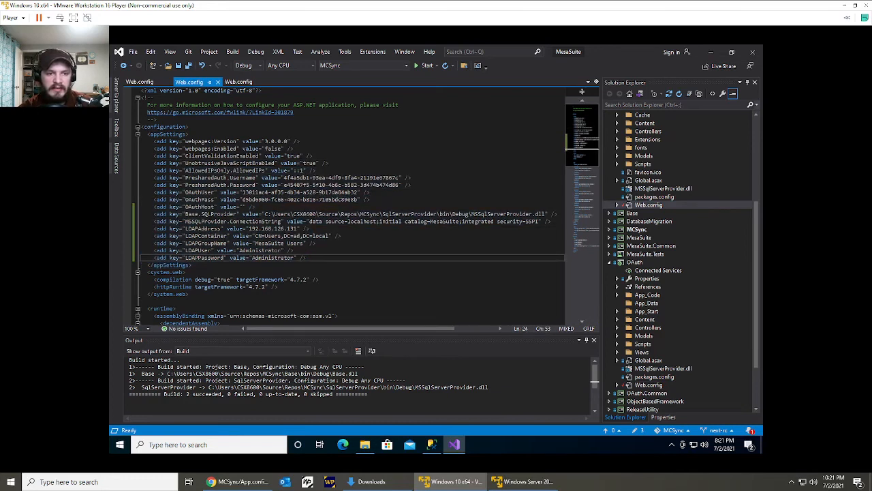
click(428, 179)
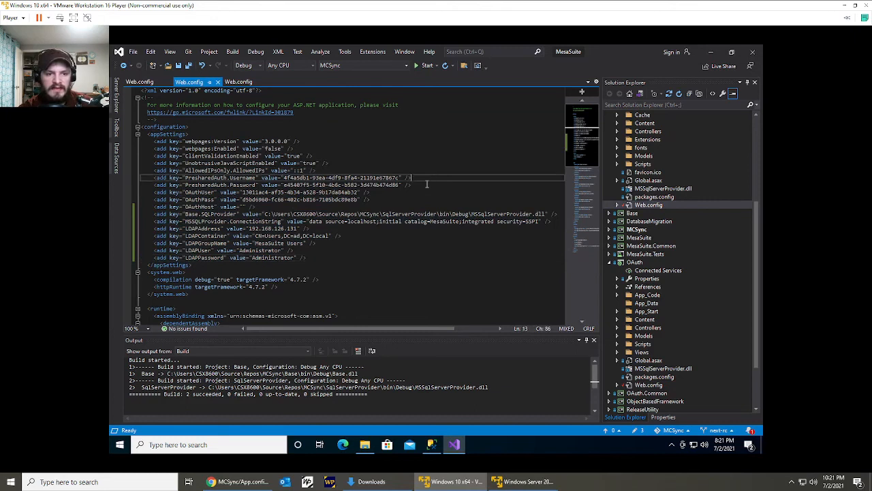
click(440, 192)
click(430, 188)
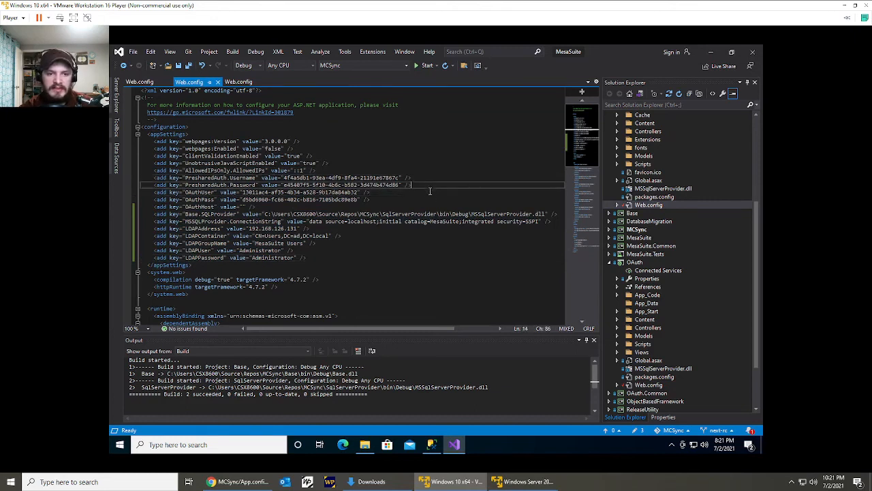
click(428, 198)
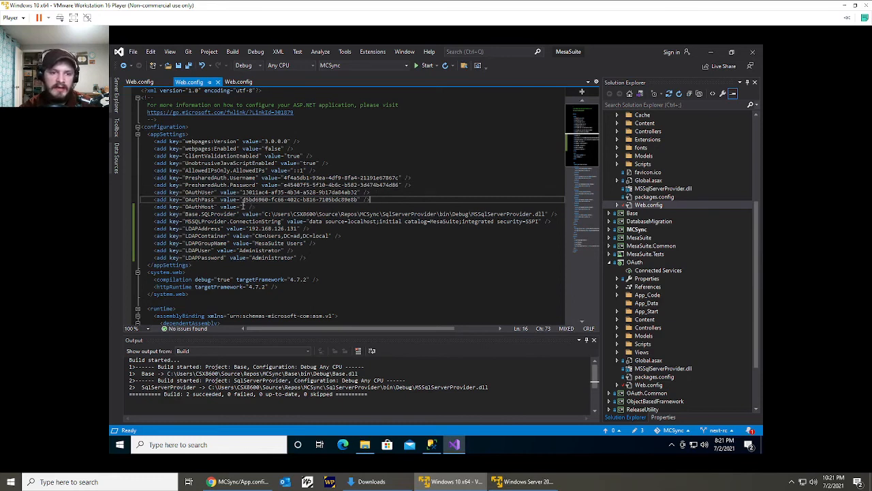
Collapse the solution tree, show the OAuth project's properties and dock the Properties window below Solution Explorer.
click(243, 205)
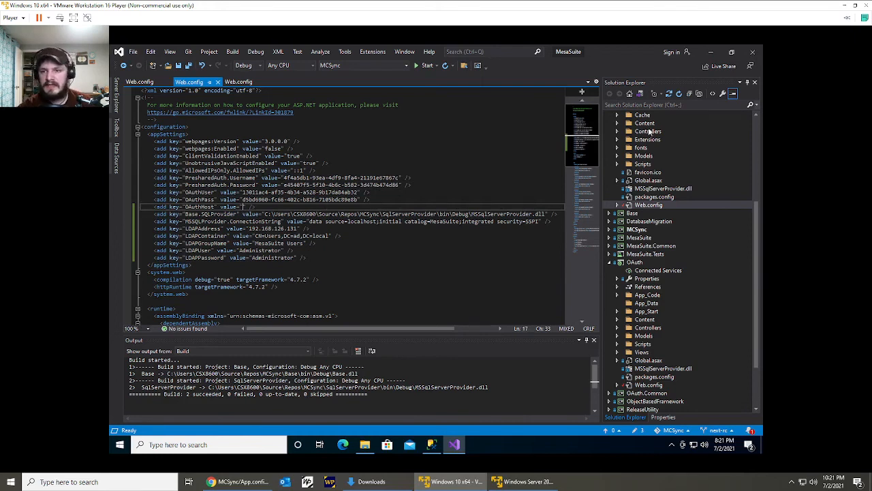
click(690, 94)
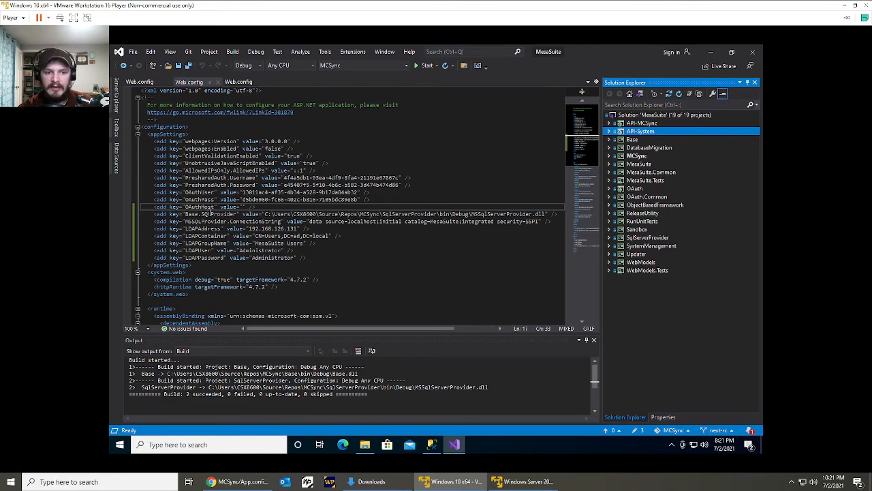
click(641, 190)
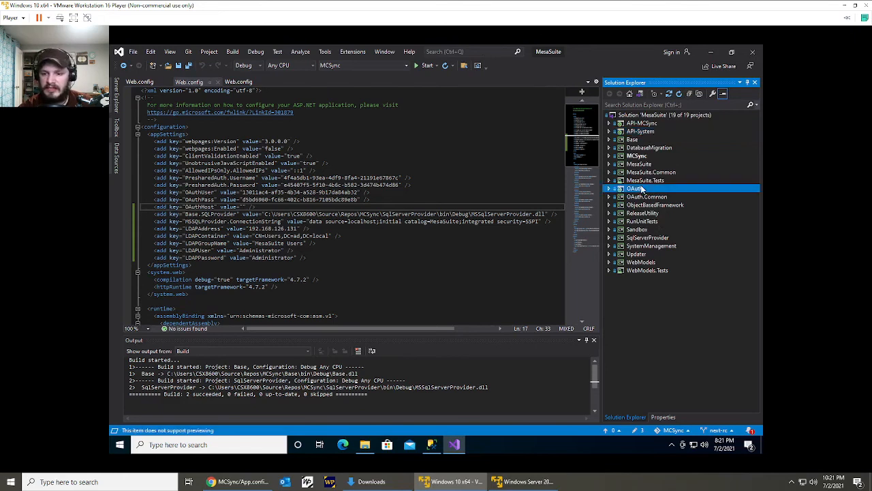
click(663, 417)
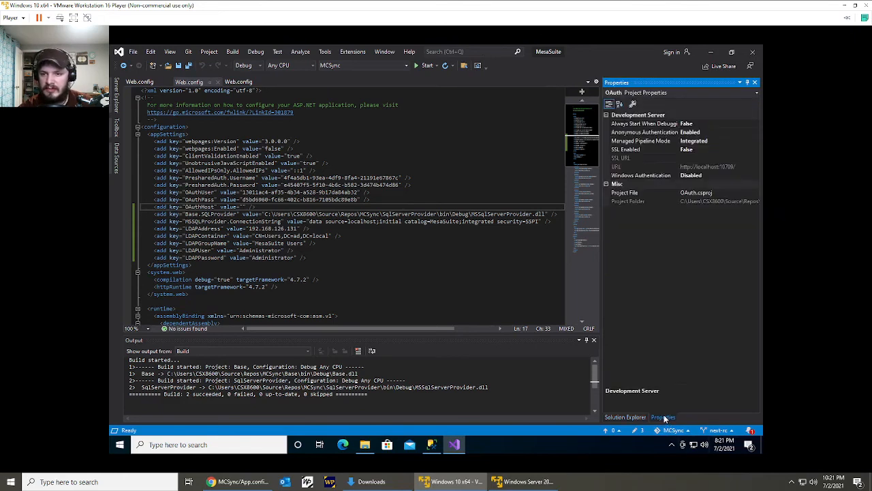
drag(683, 292, 684, 270)
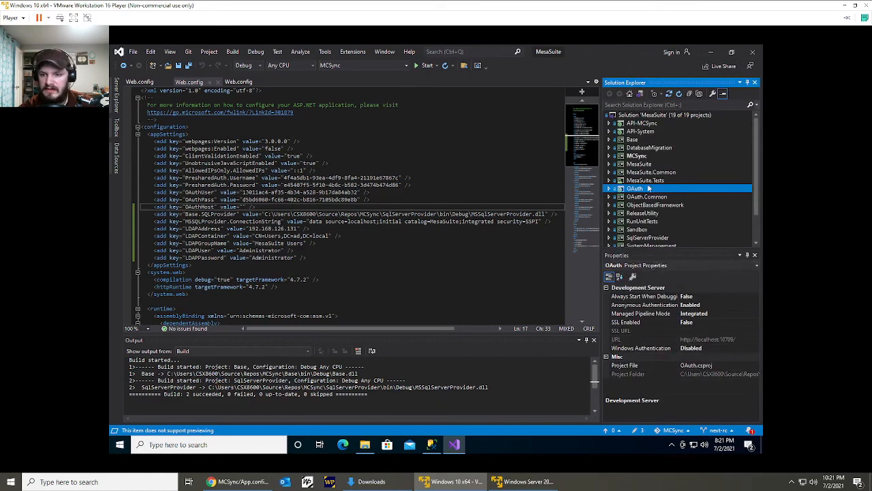
click(649, 338)
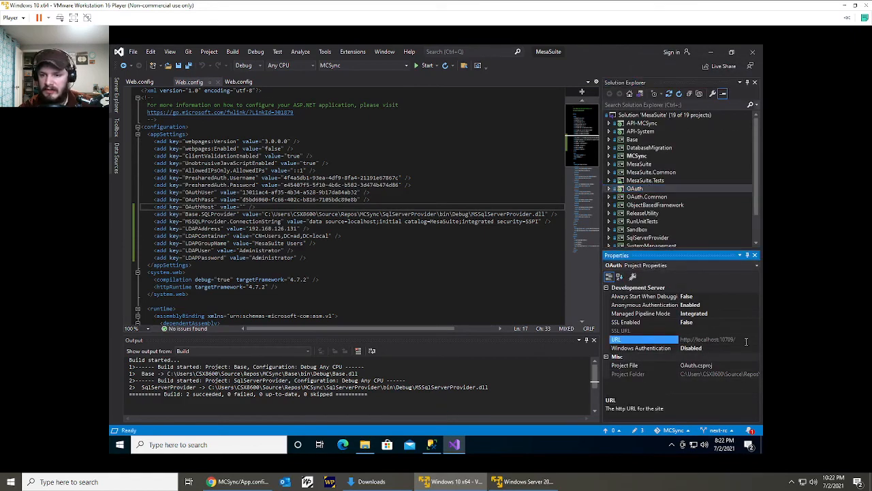
click(748, 339)
key(ctrl+c)
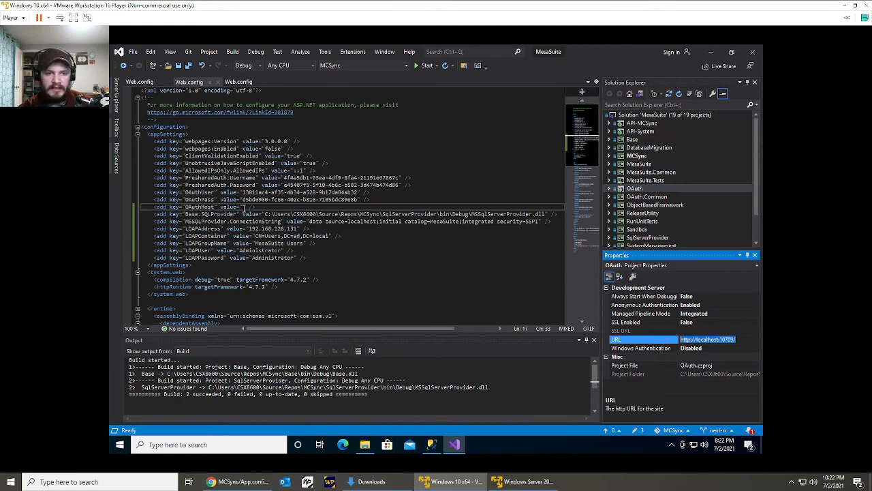
click(240, 206)
key(ctrl+v)
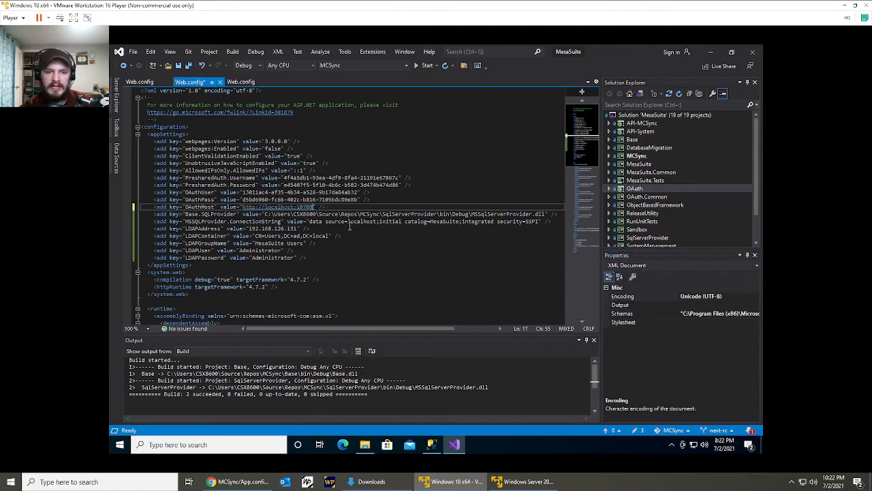
click(349, 226)
key(ctrl+s)
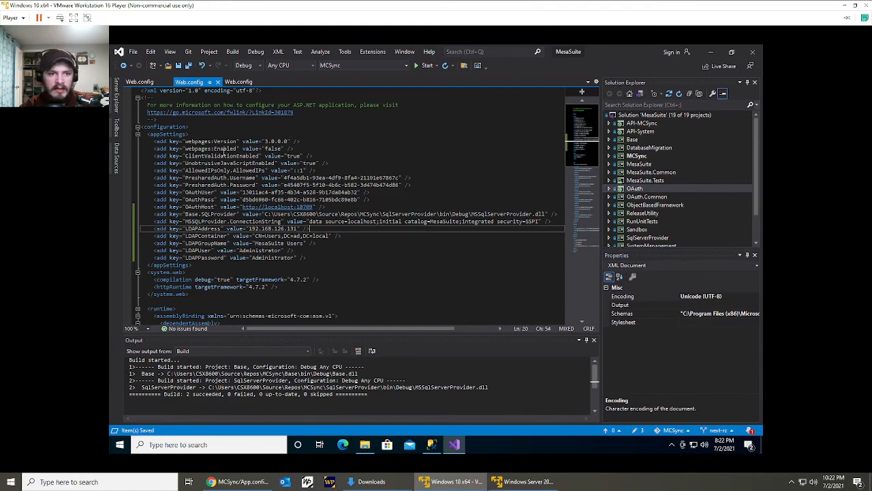
Open OAuth's Web.config and check its allowed IPs and token notification URLs against the API-System project's URL property.
scroll(562, 169, down, 1)
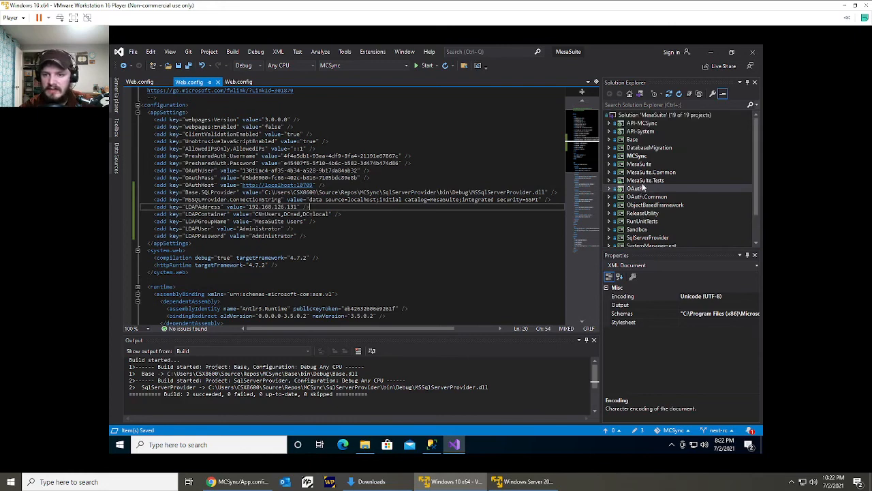
double_click(643, 190)
double_click(649, 237)
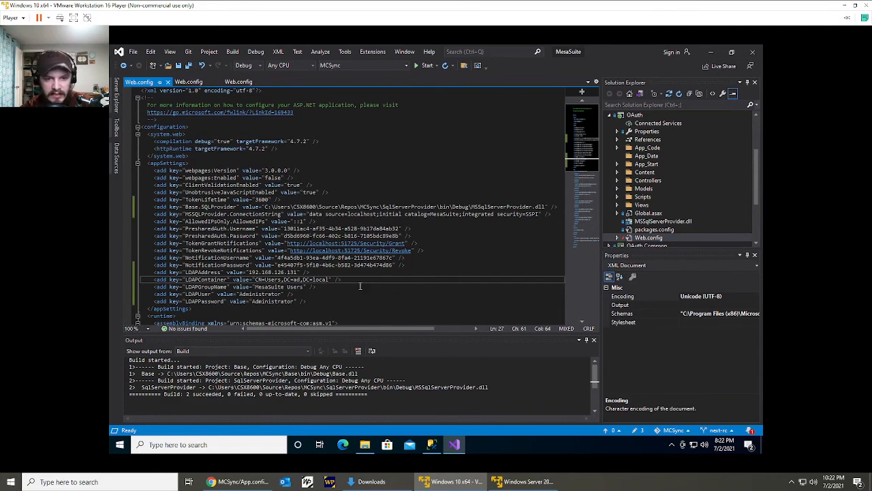
key(ctrl+s)
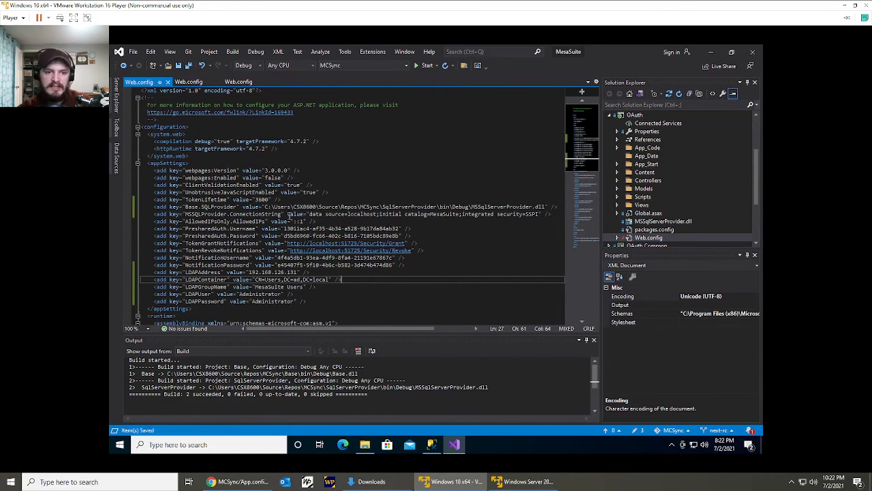
drag(325, 220, 296, 222)
click(313, 222)
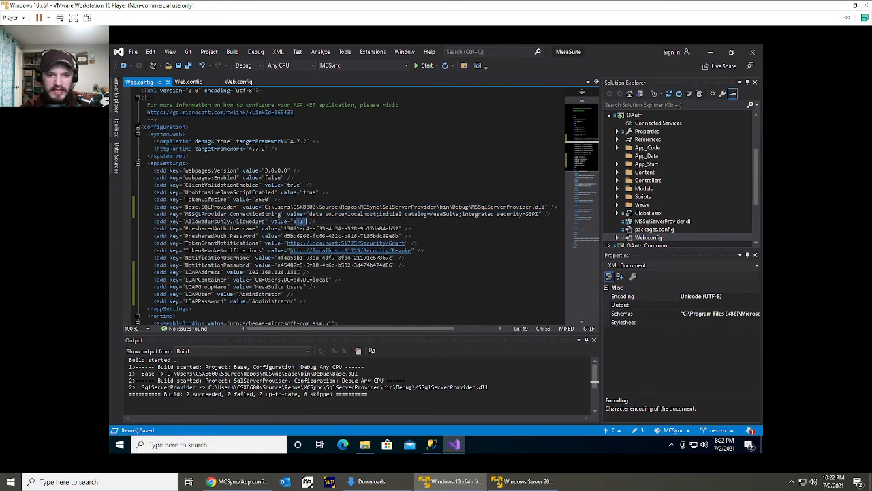
click(442, 250)
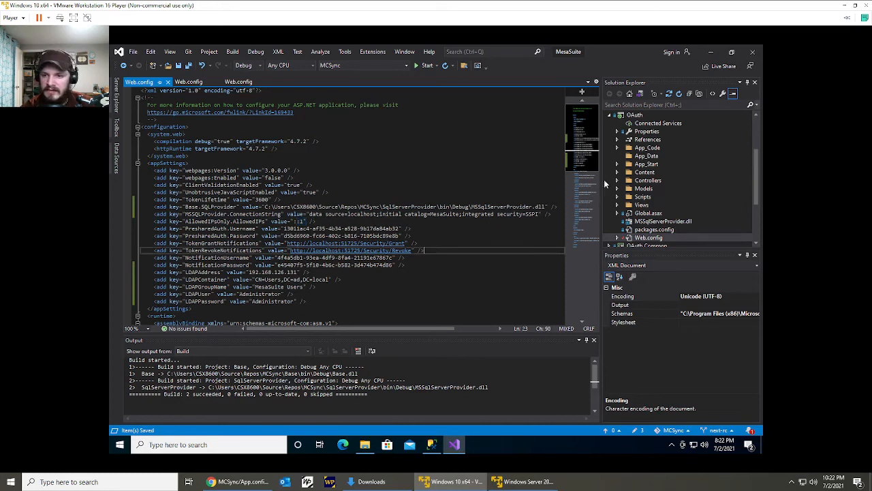
scroll(627, 167, up, 3)
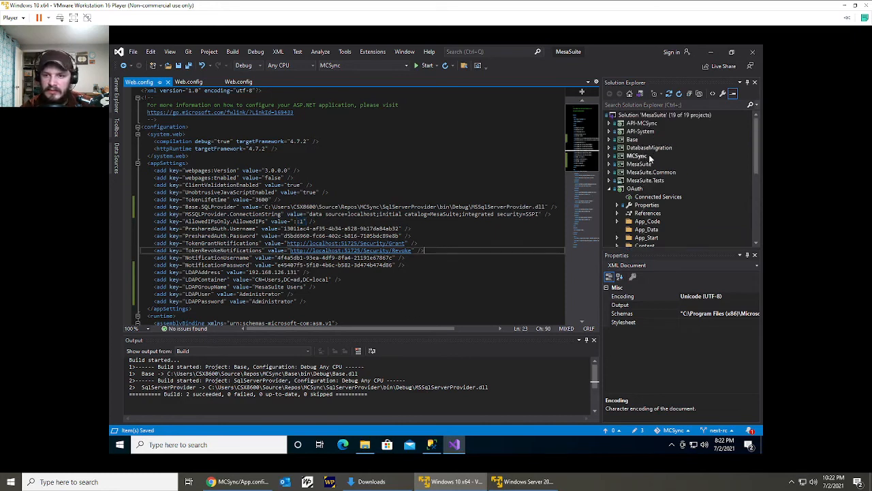
click(651, 135)
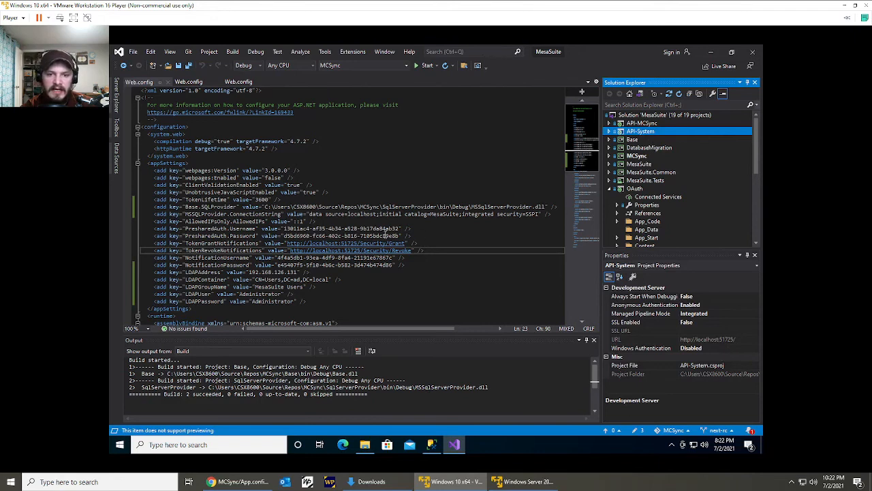
Review the notification credentials and the LDAP group, user and password settings in OAuth's Web.config.
click(436, 260)
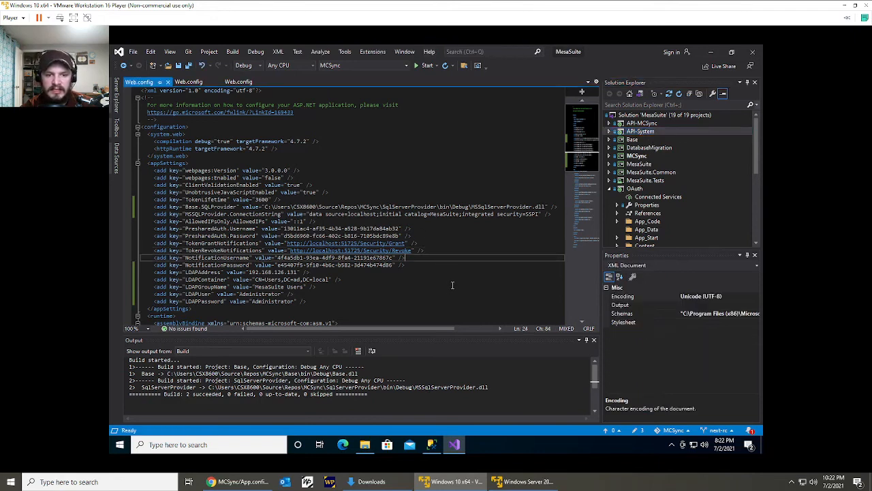
click(445, 287)
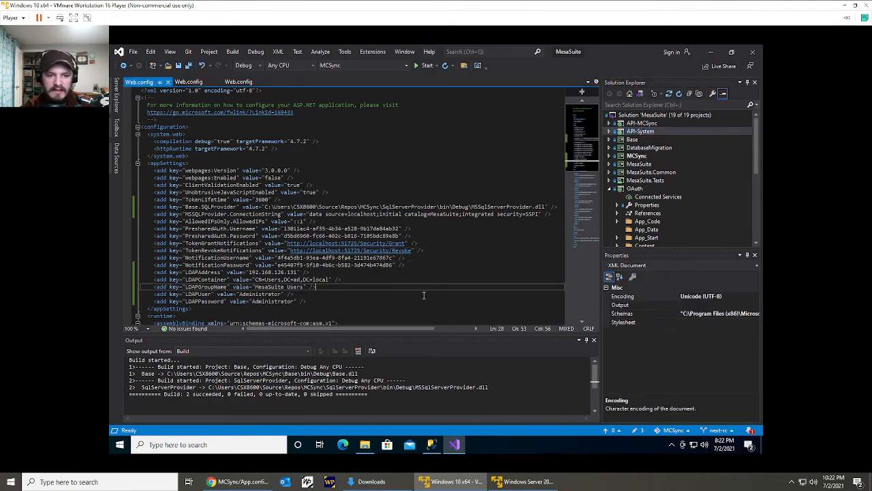
click(423, 295)
click(425, 306)
click(429, 294)
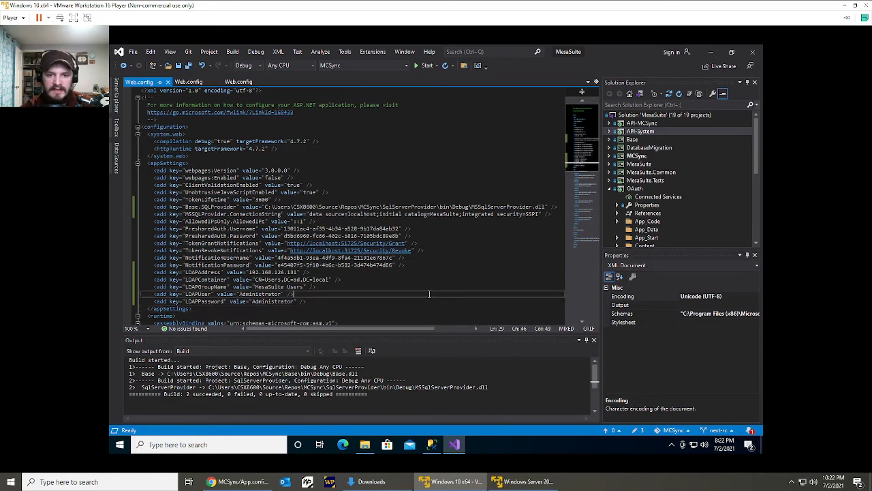
click(442, 286)
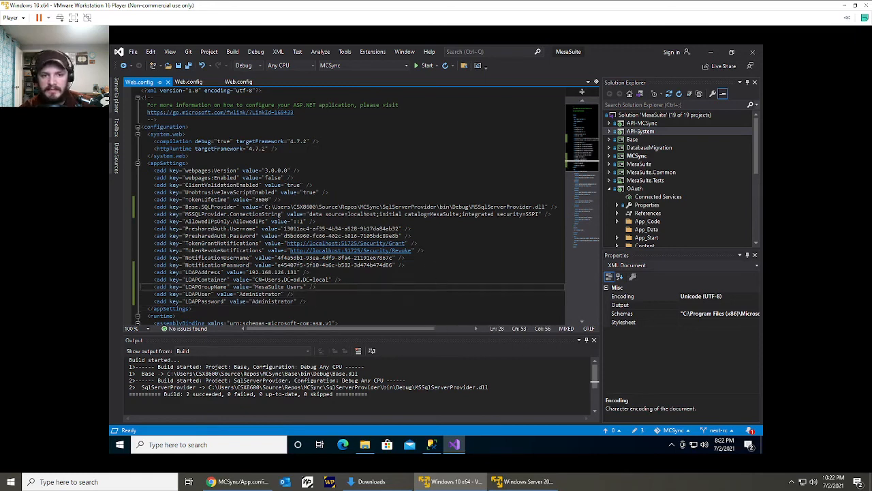
Close all open documents and open the MesaSuite project's App.config.
right_click(141, 88)
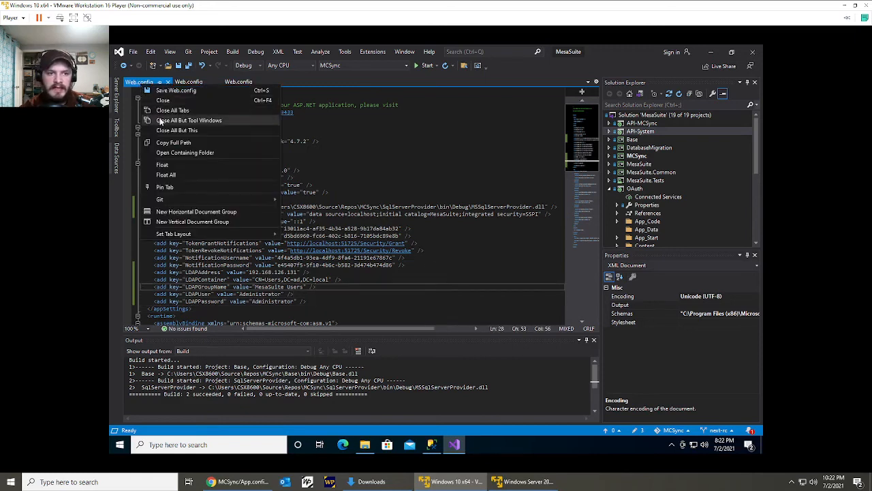
click(705, 167)
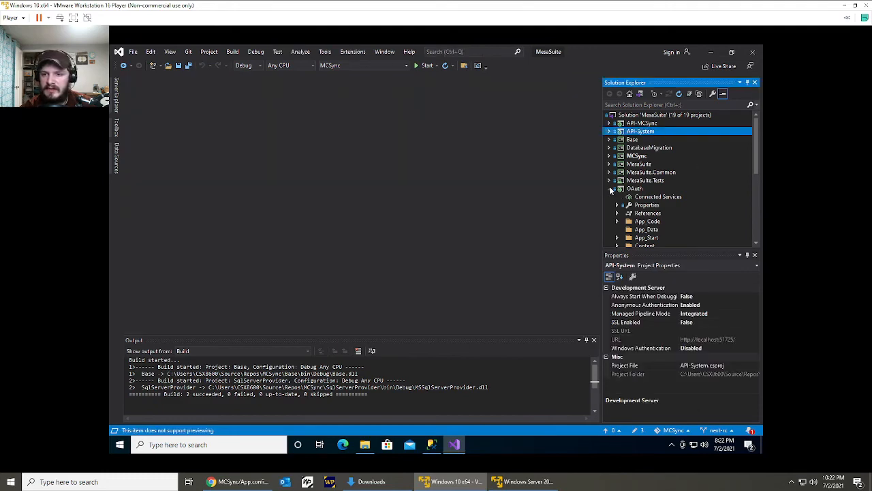
click(609, 189)
click(610, 164)
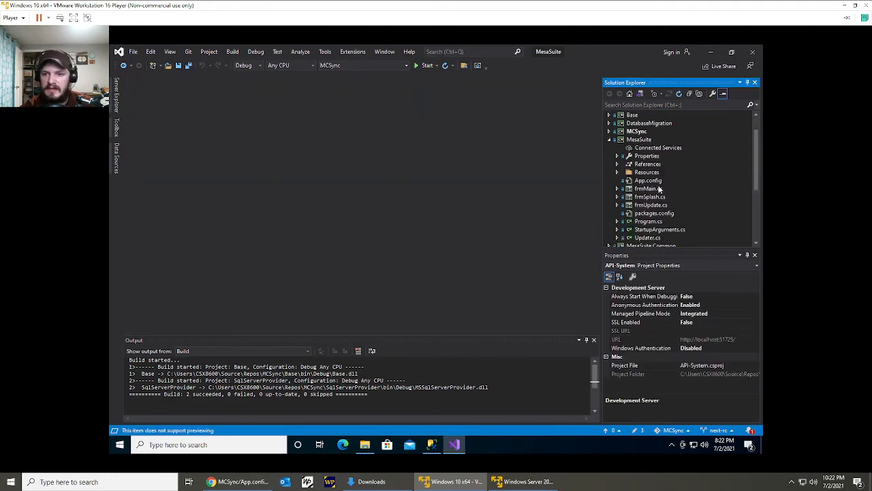
click(657, 180)
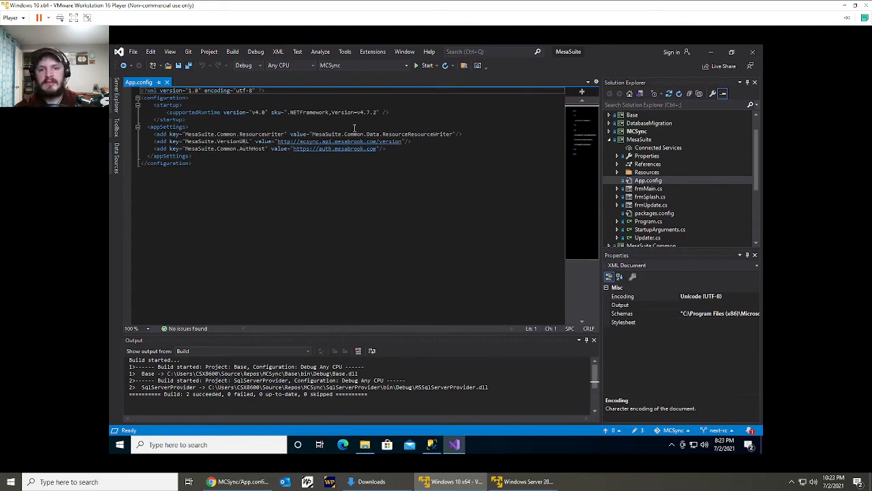
Change the MesaSuite.Common.ResourceWriter value in App.config to MesaSuite.Common.Data.DebugResourceWriter.
click(406, 136)
shift+click(384, 134)
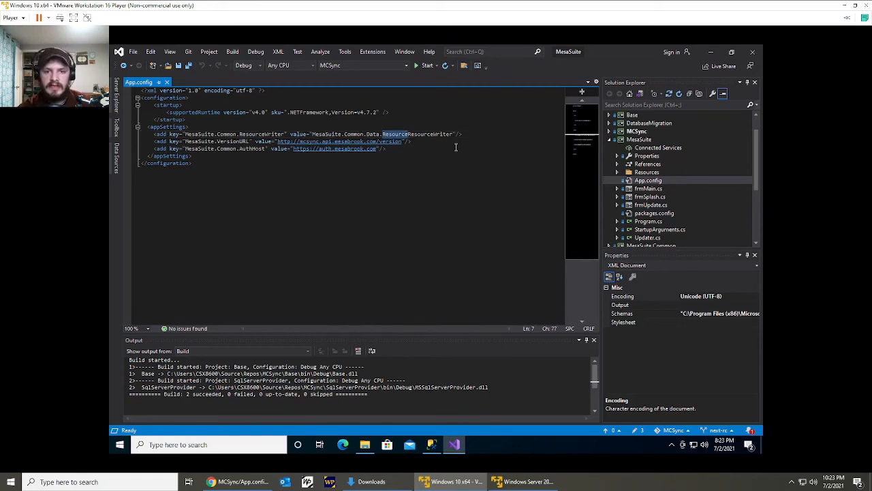
text(Debug)
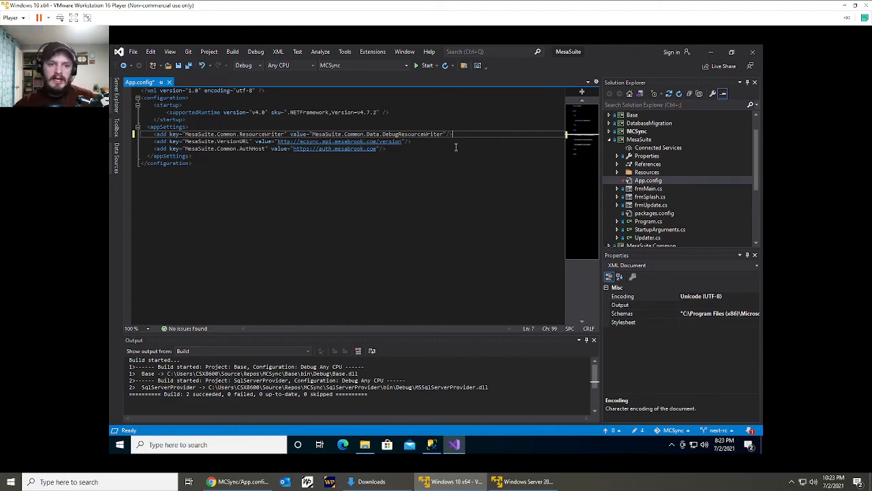
Add an app setting below ResourceWriter with key MesaSuite.Common.DebugResourceWriter.Host.MCSync and an empty value attribute.
key(Return)
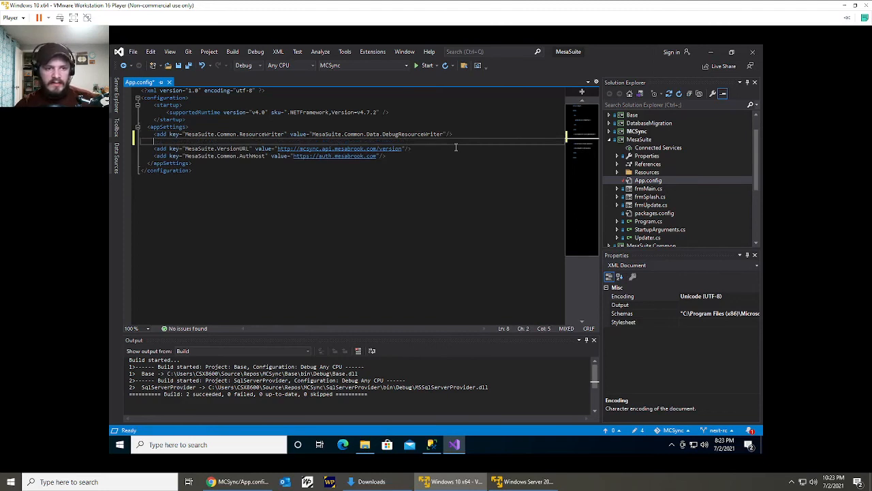
text(<add key)
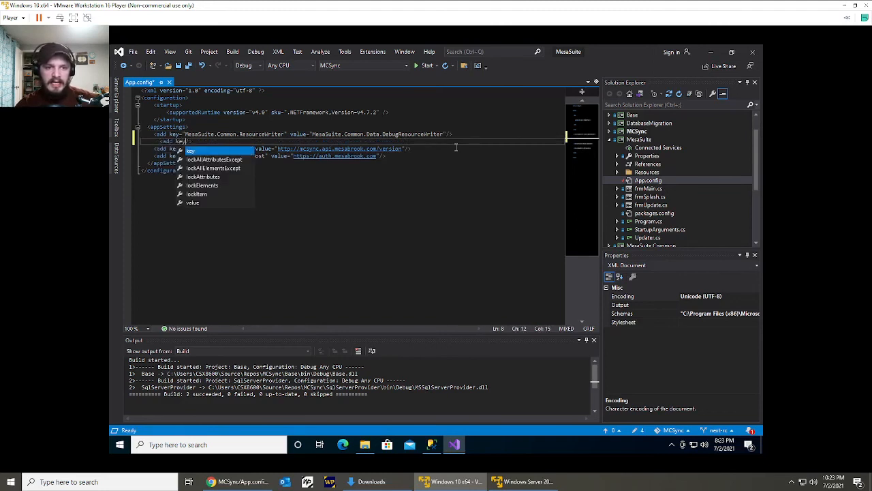
text(="MesaSuite.)
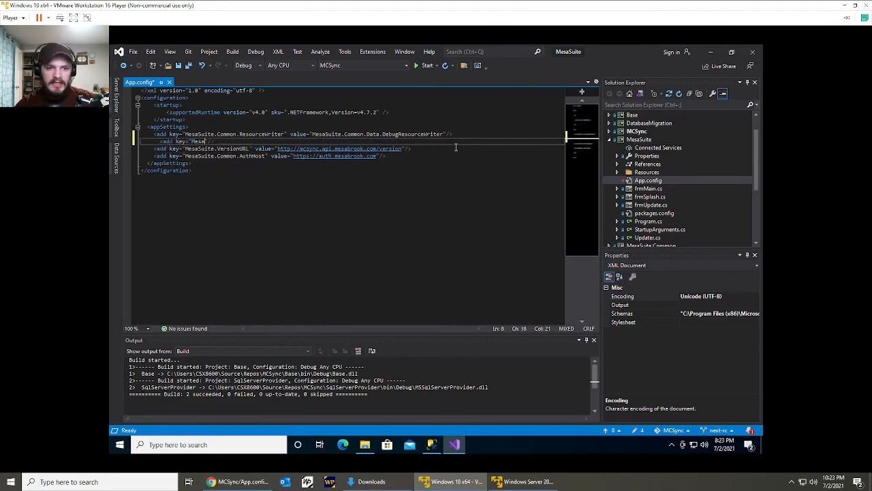
text(Common.)
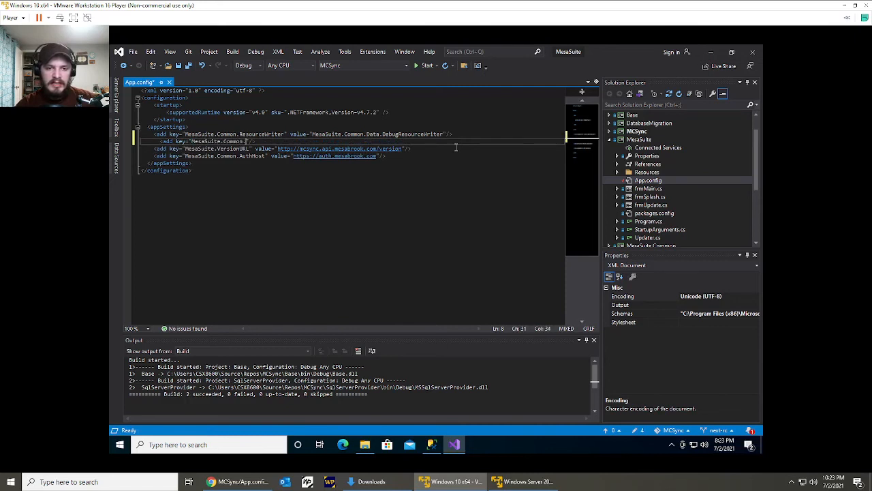
text(DebugResource)
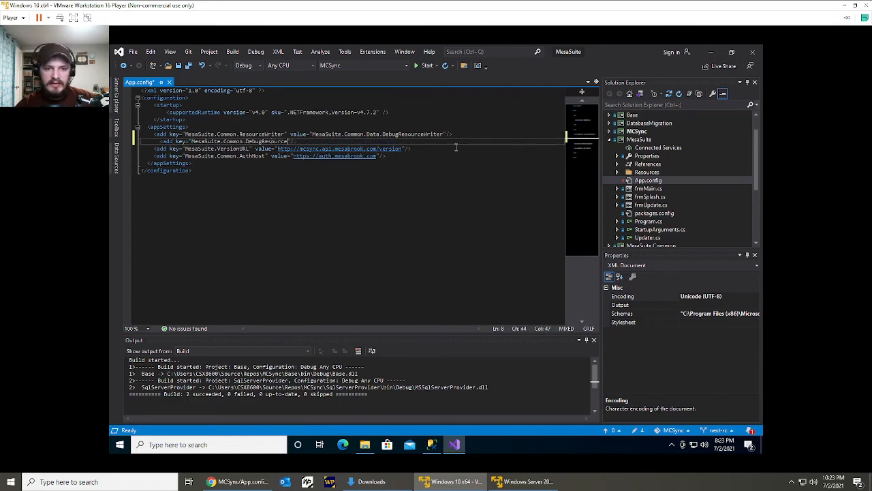
text(Writer.Host)
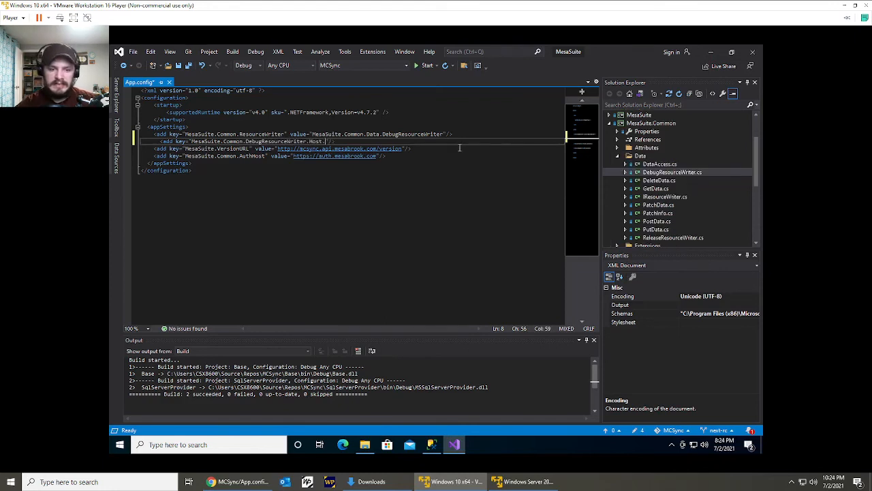
text(.MCSync")
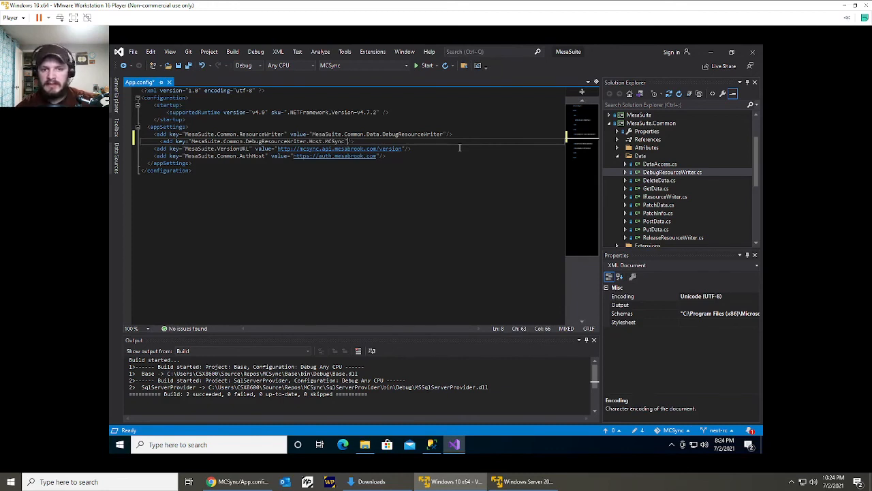
text( va)
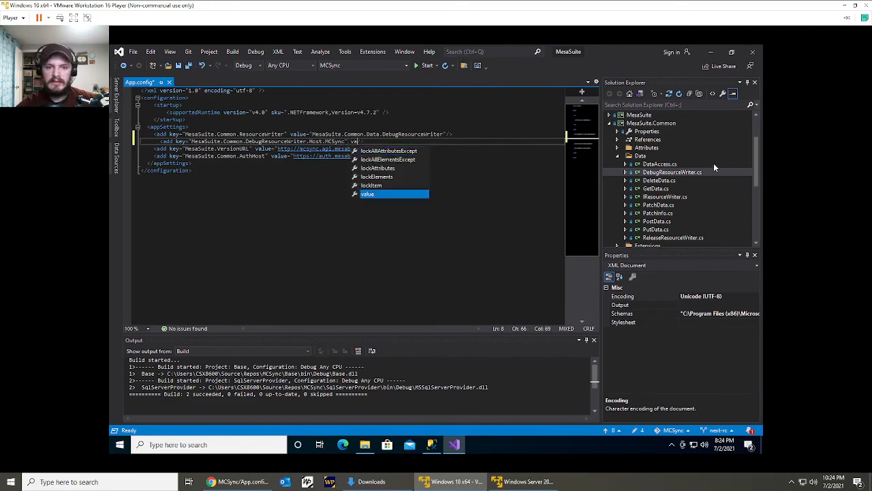
key(Tab)
scroll(714, 162, up, 2)
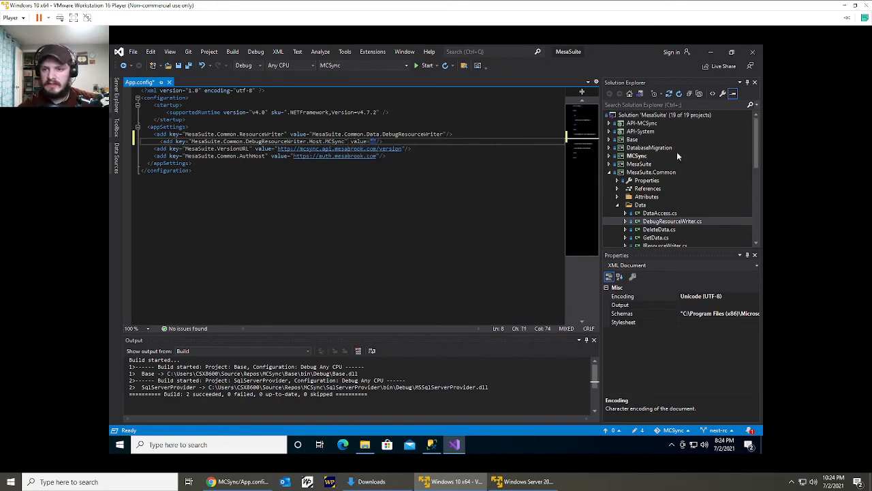
click(651, 124)
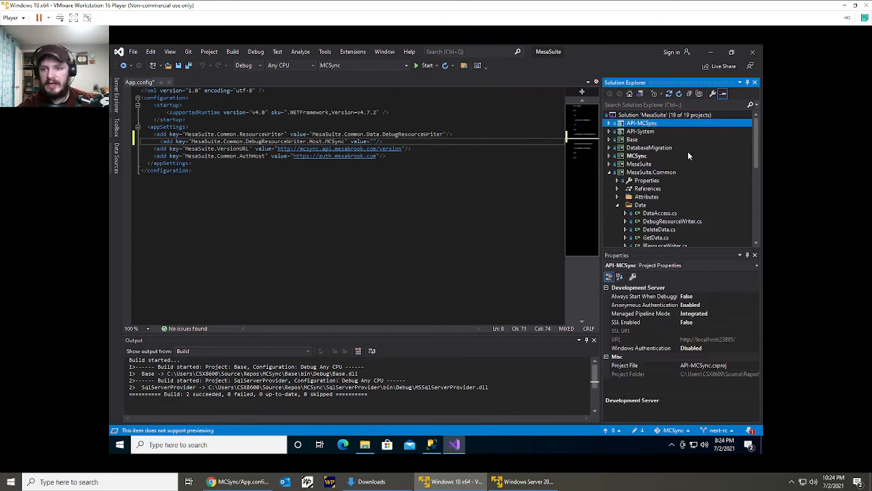
click(721, 339)
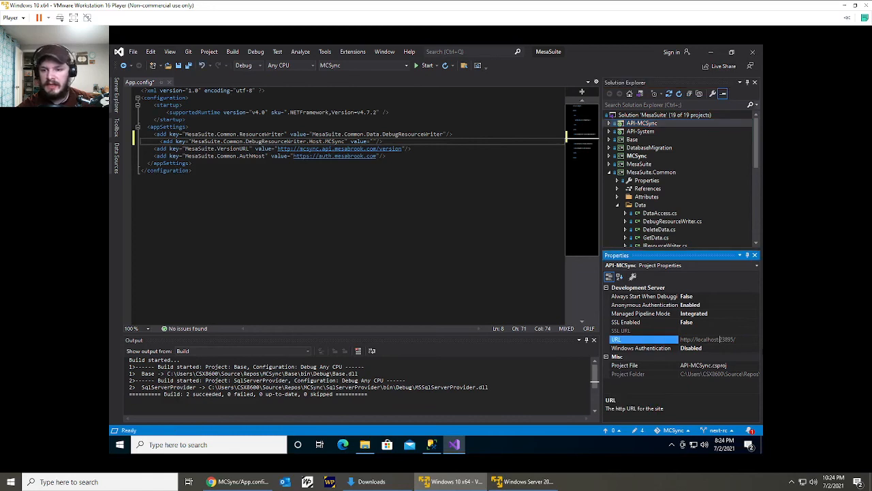
click(735, 339)
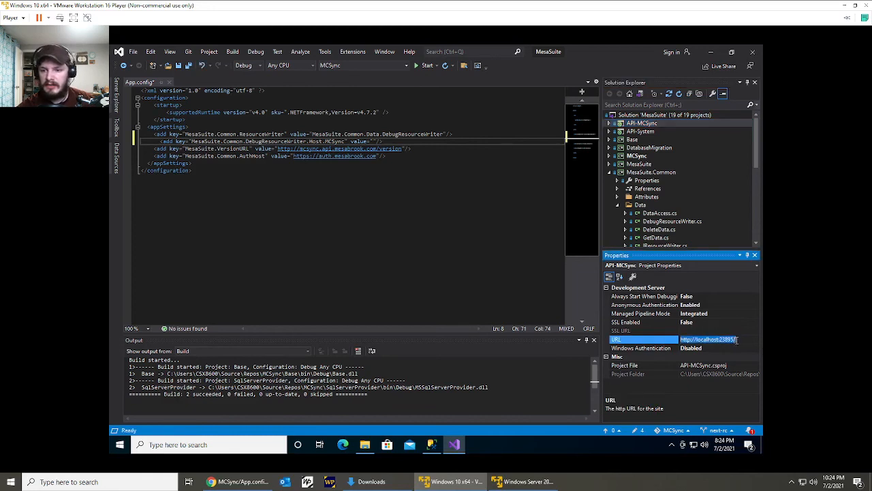
key(ctrl+c)
click(374, 141)
key(ctrl+v)
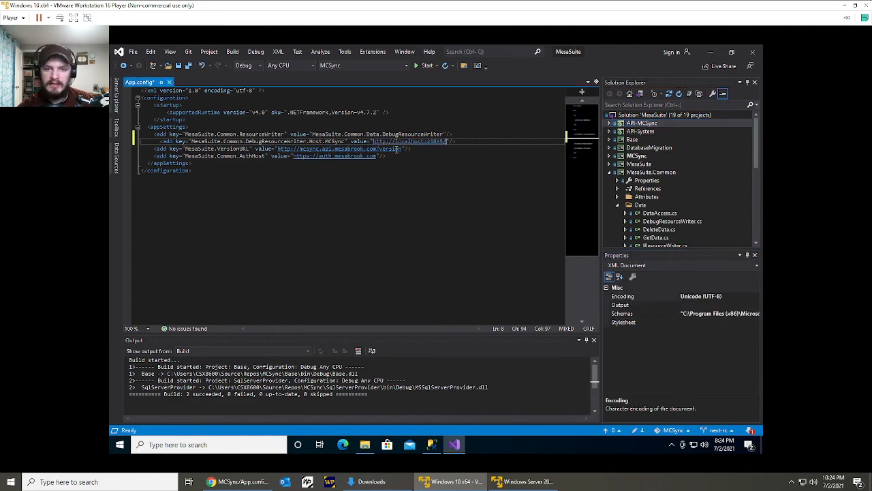
Add another app setting below it with key MesaSuite.Common.DebugResourceWriter.Host.SystemManagement and an empty value attribute.
key(Return)
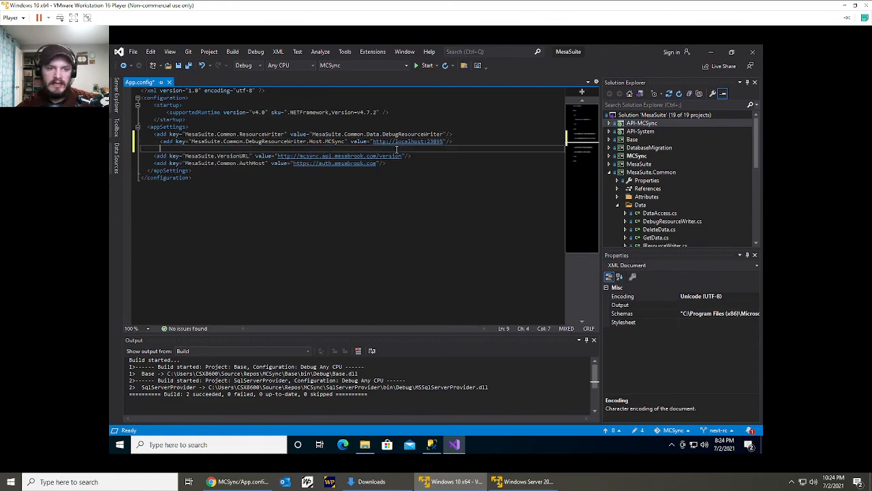
text(<add key="Mes)
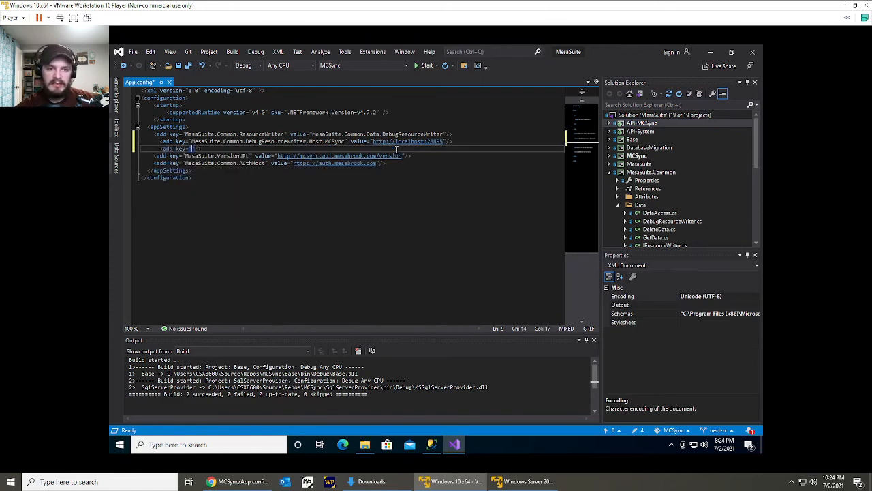
text(aSuite.Common.De)
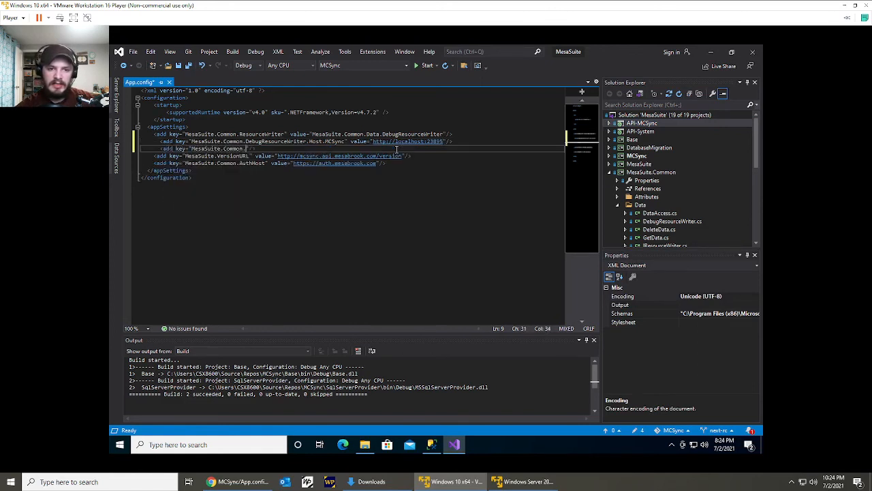
text(bugResourceWriter.)
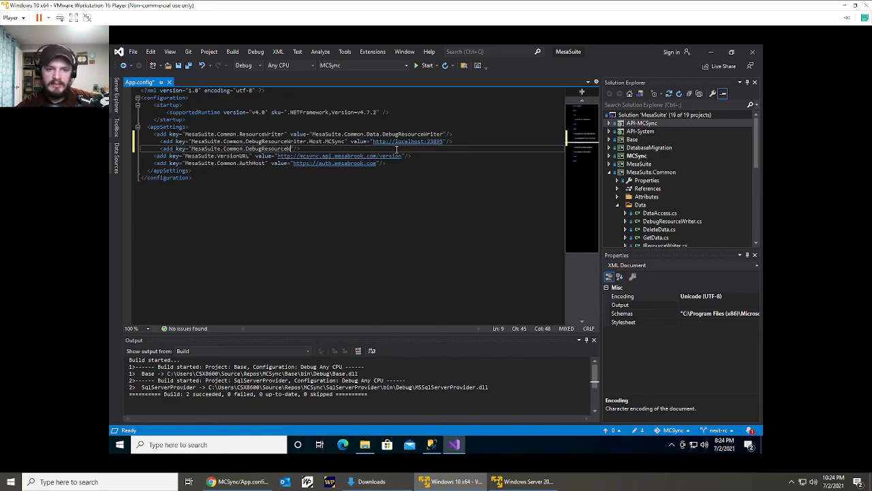
text(Host.SystemMana)
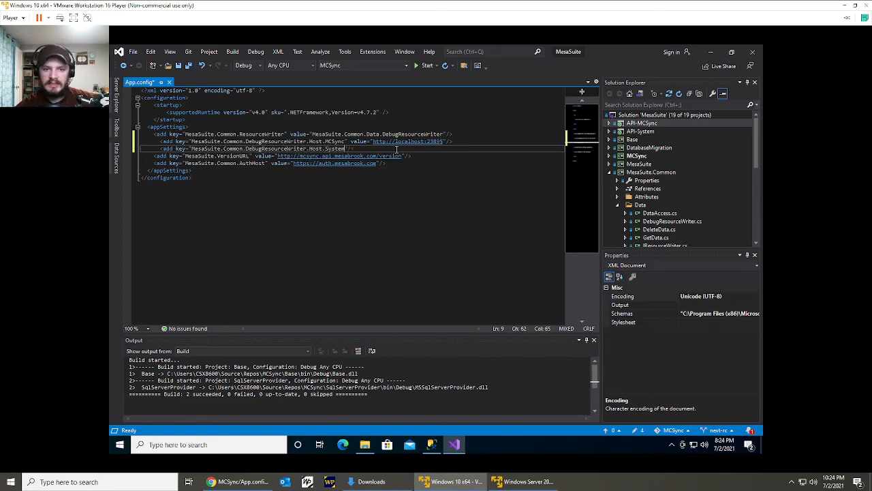
text(gement" value=")
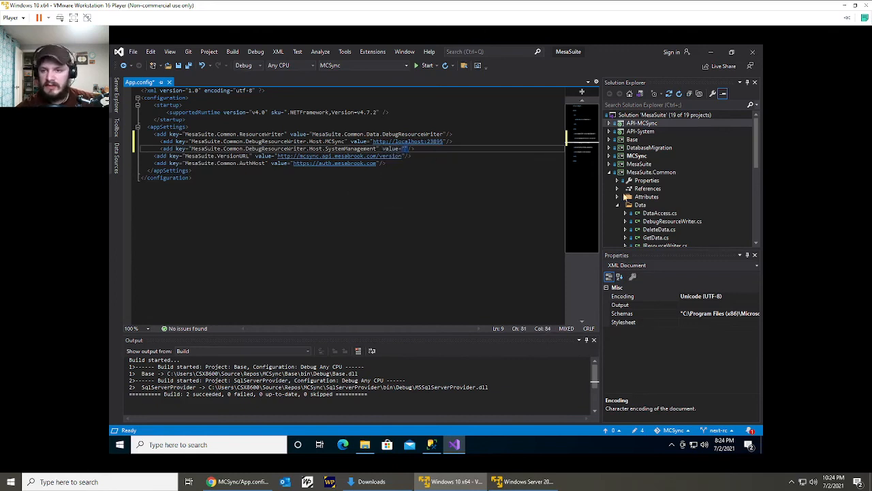
click(642, 132)
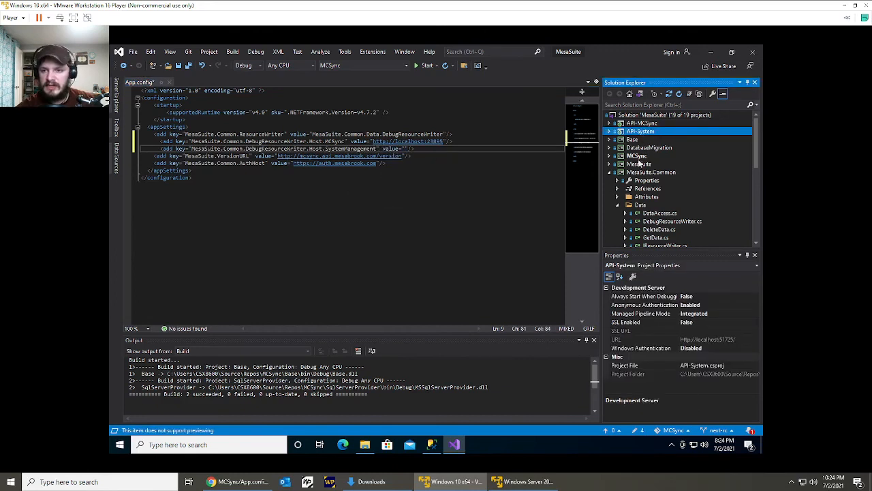
click(702, 340)
key(ctrl+c)
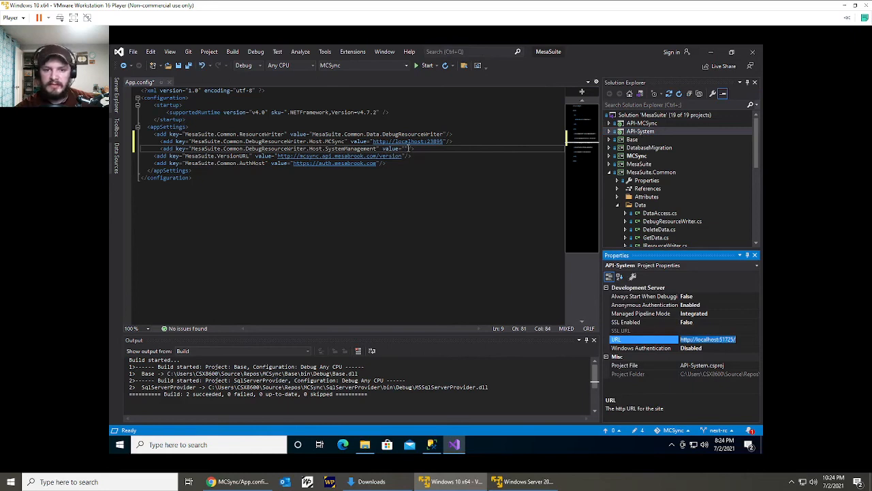
click(407, 148)
key(ctrl+v)
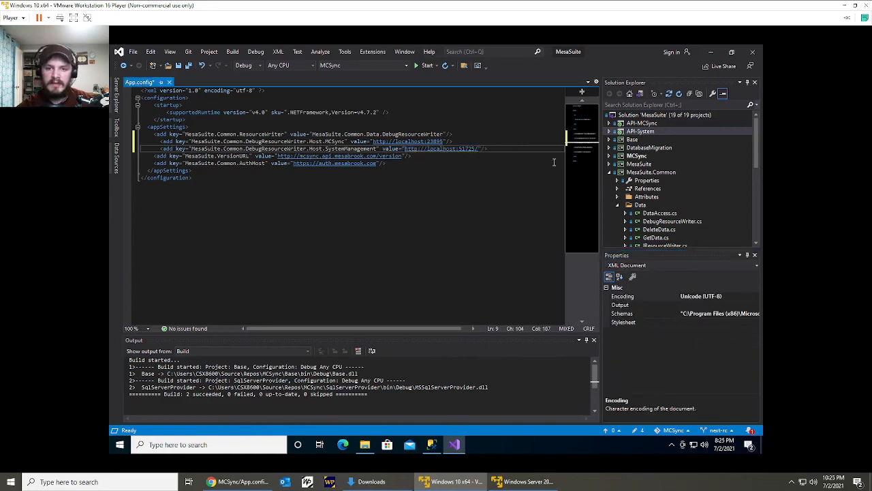
key(ctrl+s)
Outdent the two DebugResourceWriter host entries to align with the other app settings, and go to the VersionURL entry.
key(shift+Up)
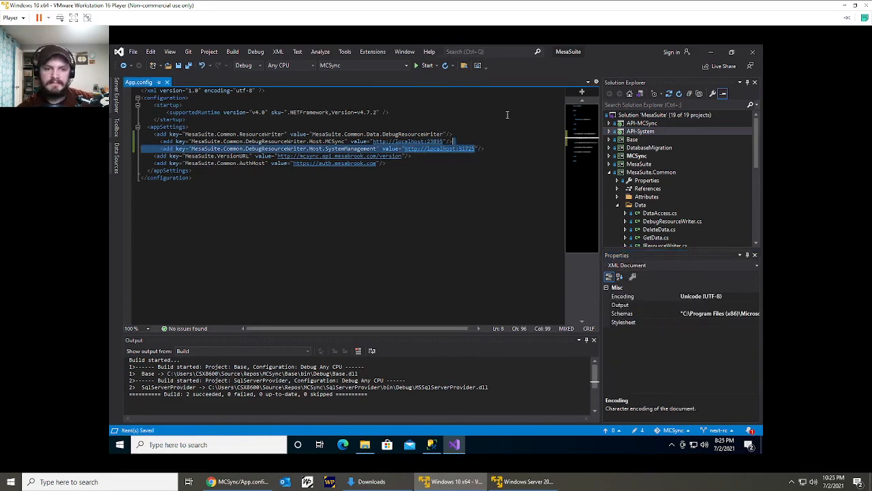
key(shift+Tab)
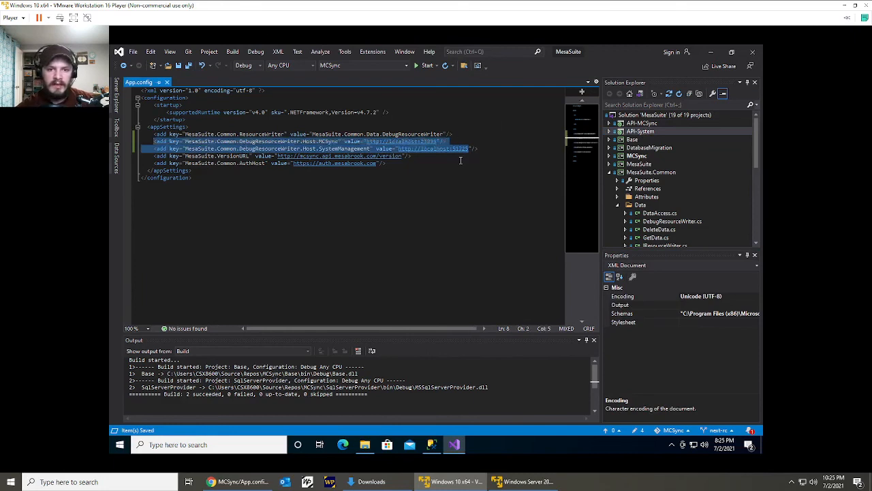
click(462, 163)
click(227, 156)
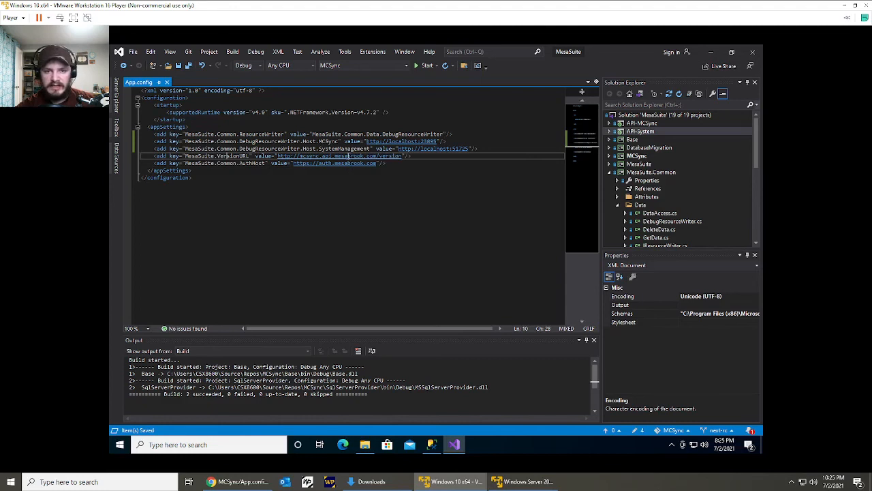
drag(377, 156, 278, 155)
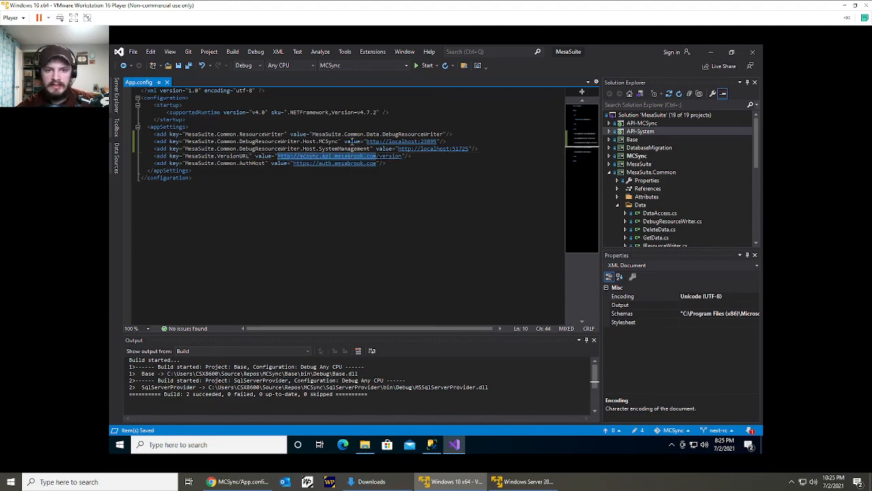
double_click(643, 124)
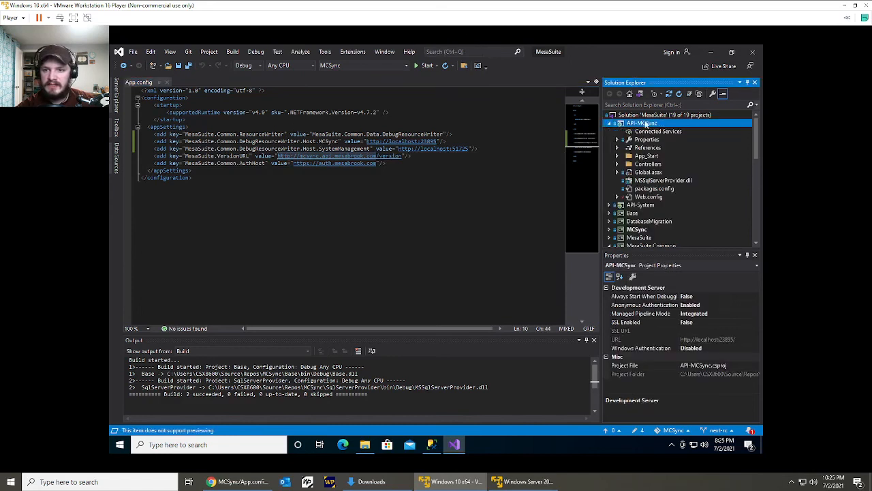
double_click(643, 126)
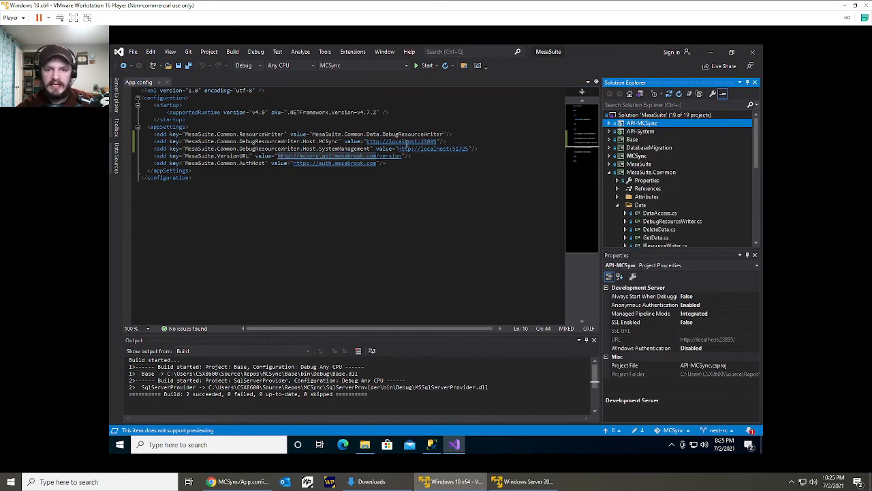
click(437, 141)
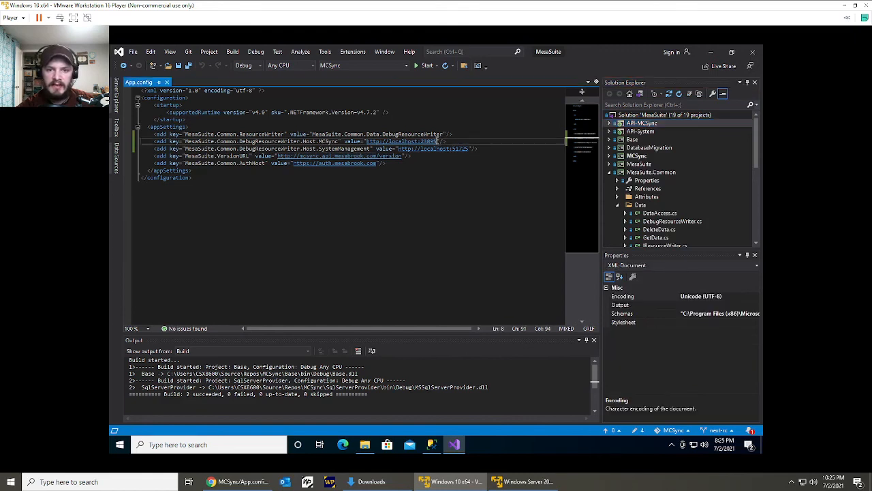
shift+click(367, 142)
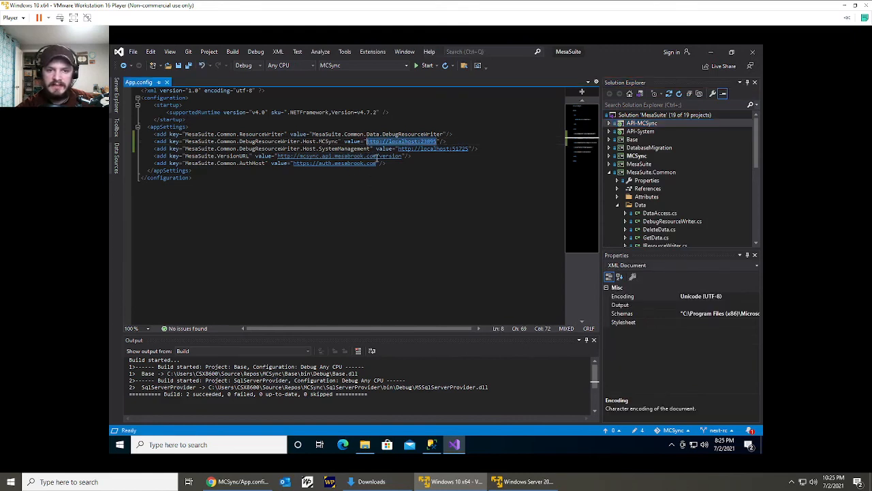
click(376, 156)
shift+click(278, 156)
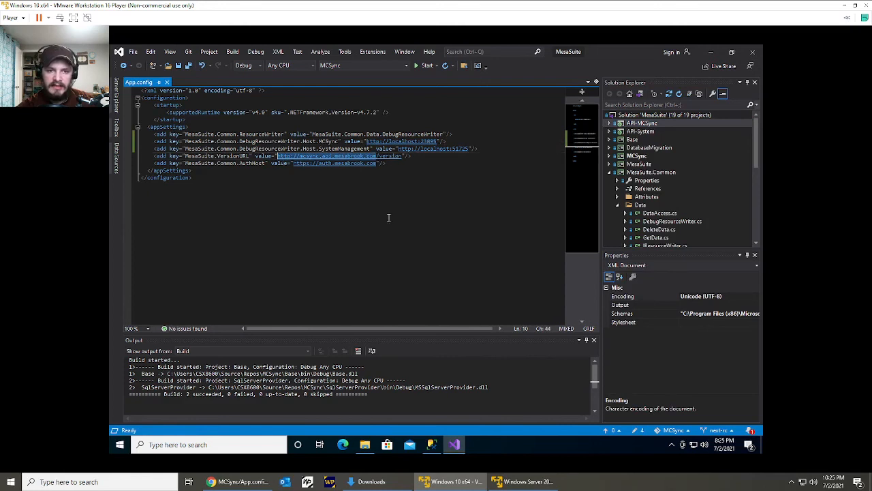
key(ctrl+v)
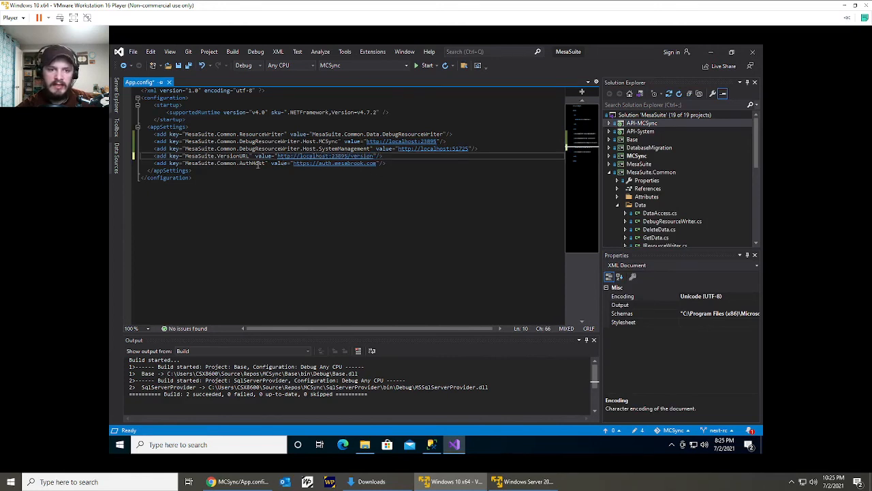
click(245, 165)
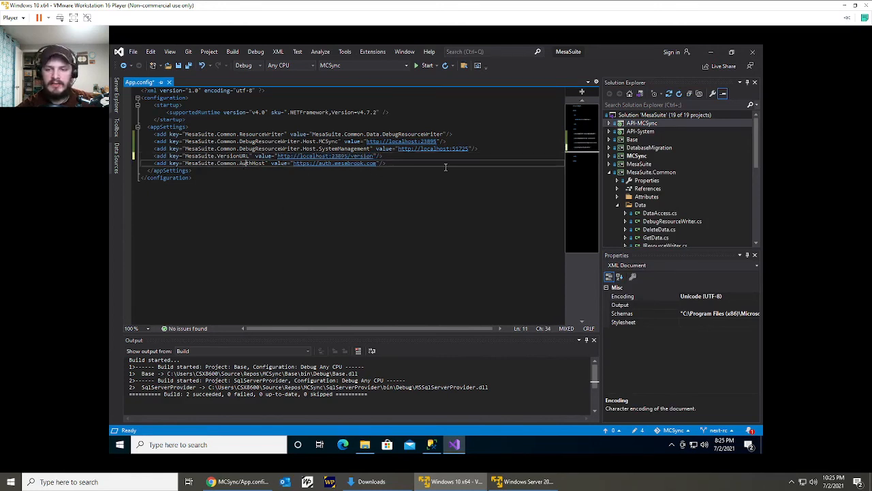
click(609, 172)
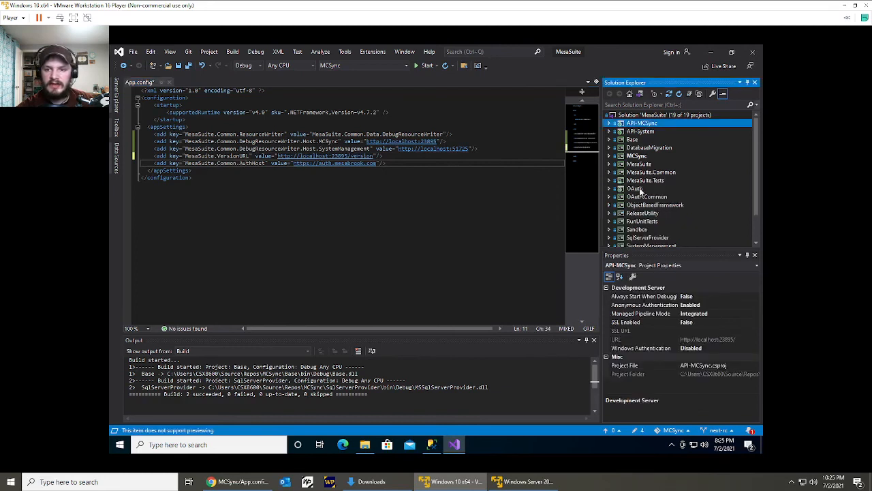
click(640, 189)
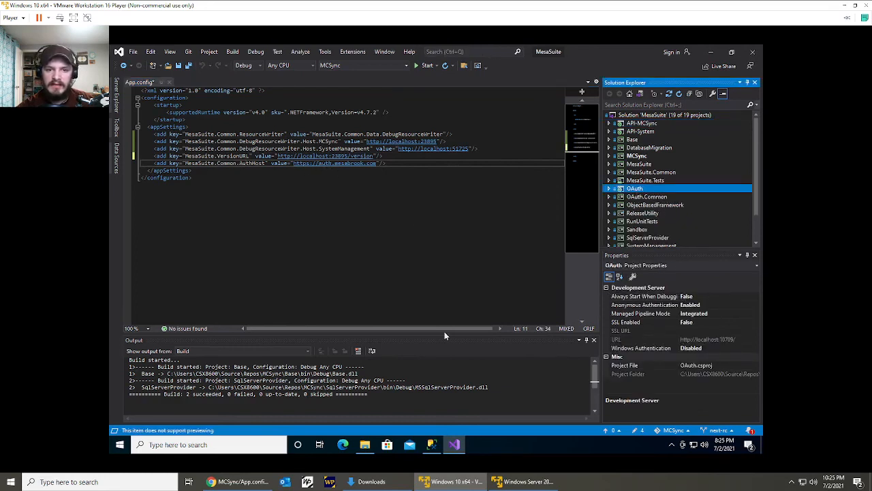
click(721, 339)
key(ctrl+c)
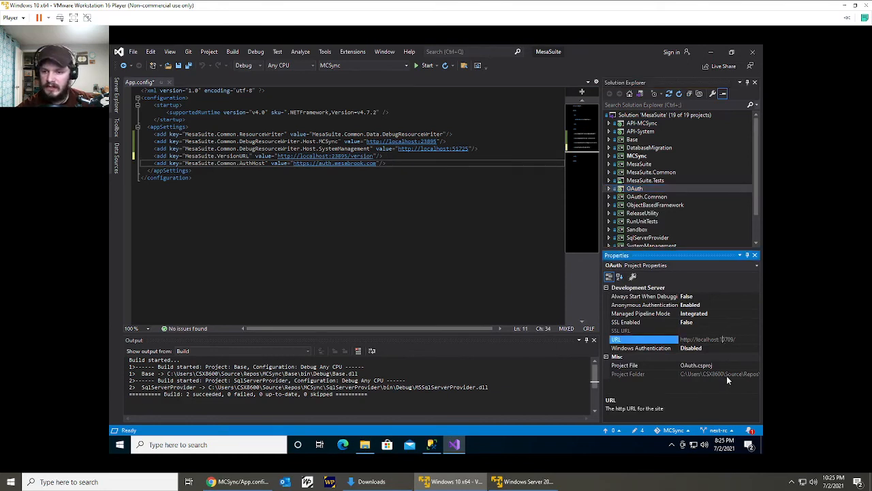
click(374, 165)
shift+click(295, 164)
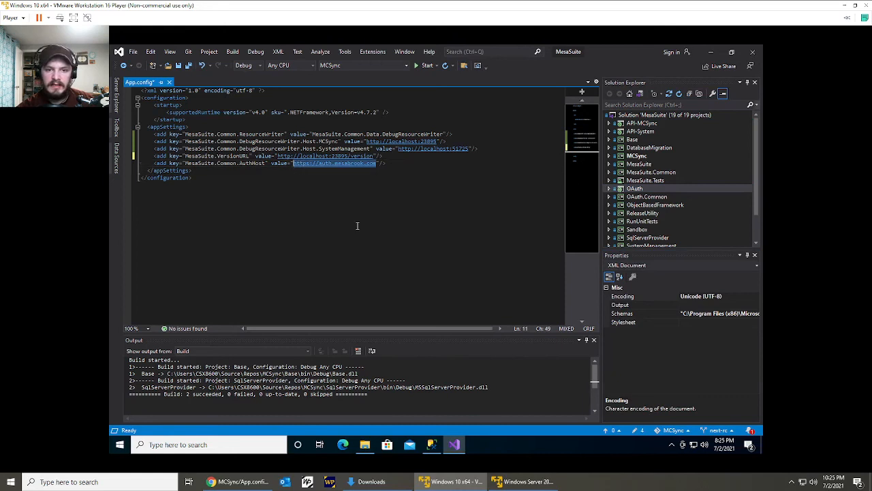
key(ctrl+v)
key(BackSpace)
key(ctrl+s)
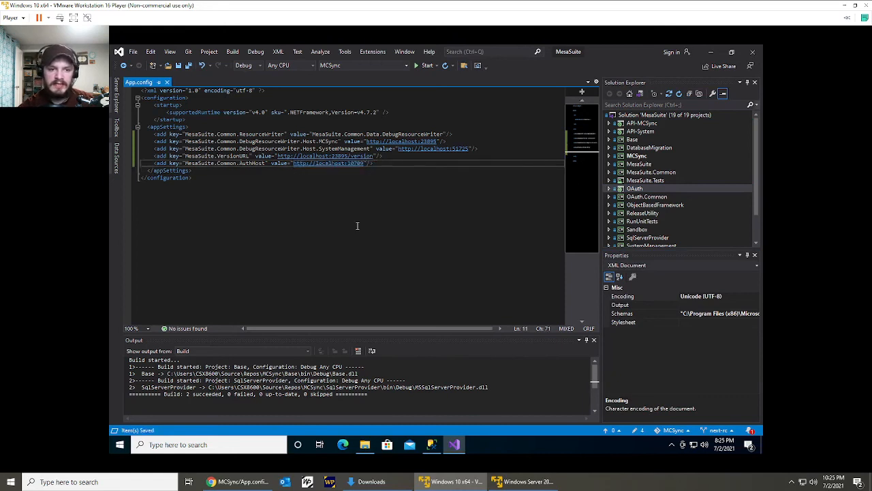
click(423, 171)
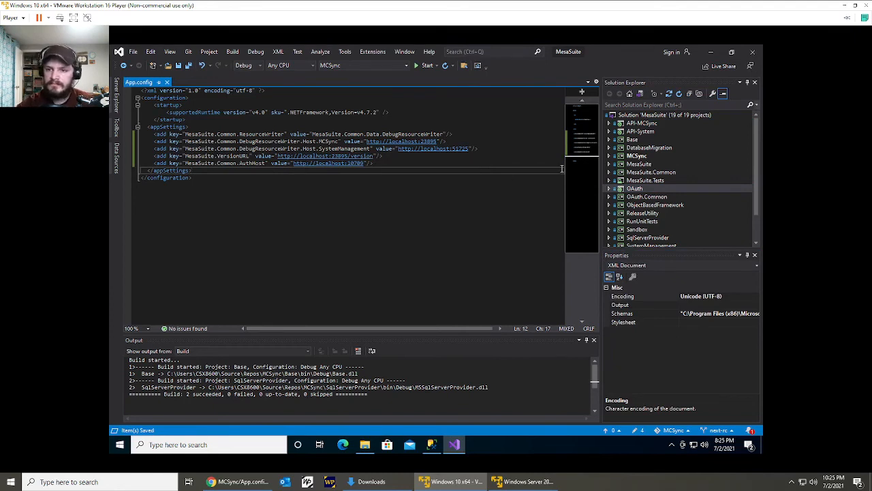
scroll(628, 188, down, 2)
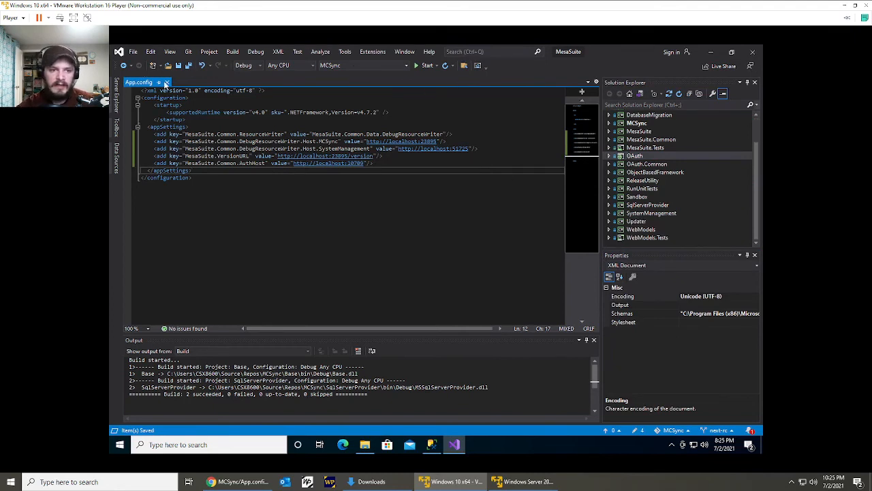
click(166, 82)
Open the MesaSuite solution's startup project settings and switch from a single startup project to multiple startup projects.
scroll(631, 166, up, 2)
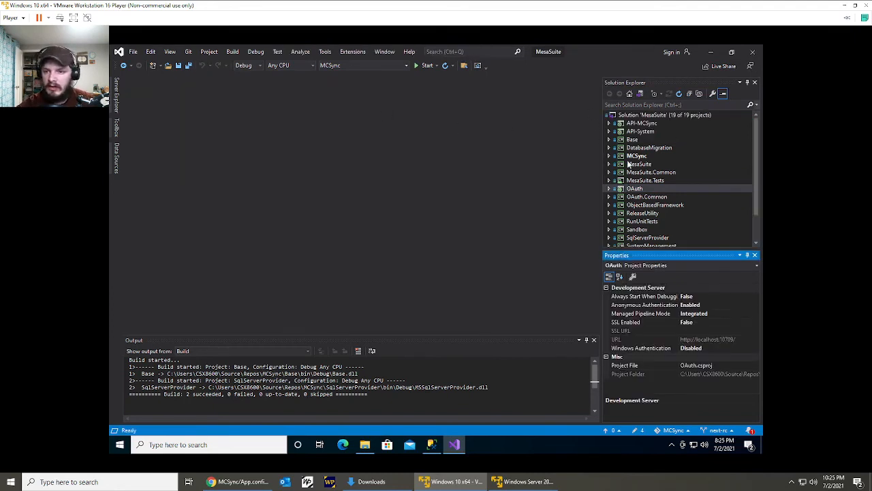
click(653, 116)
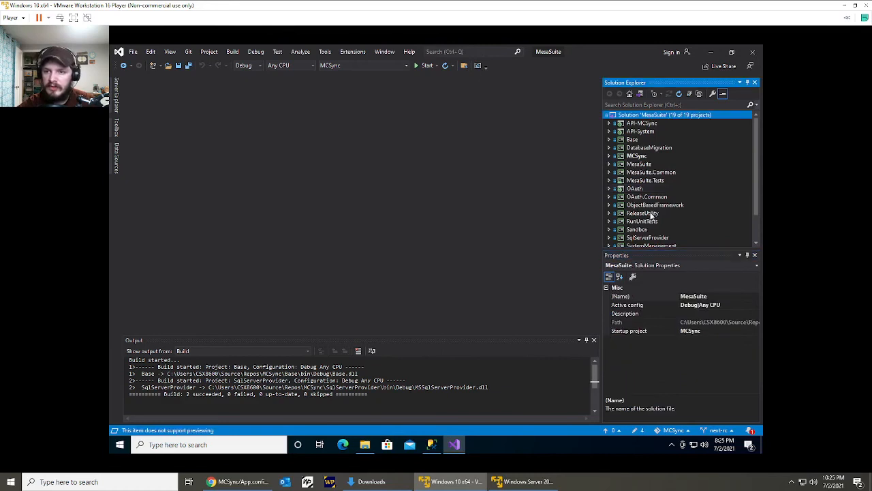
right_click(646, 117)
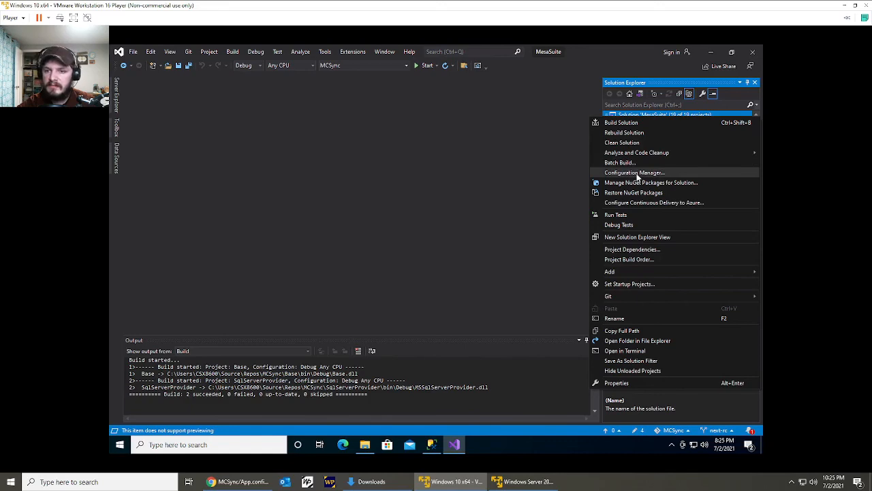
click(628, 284)
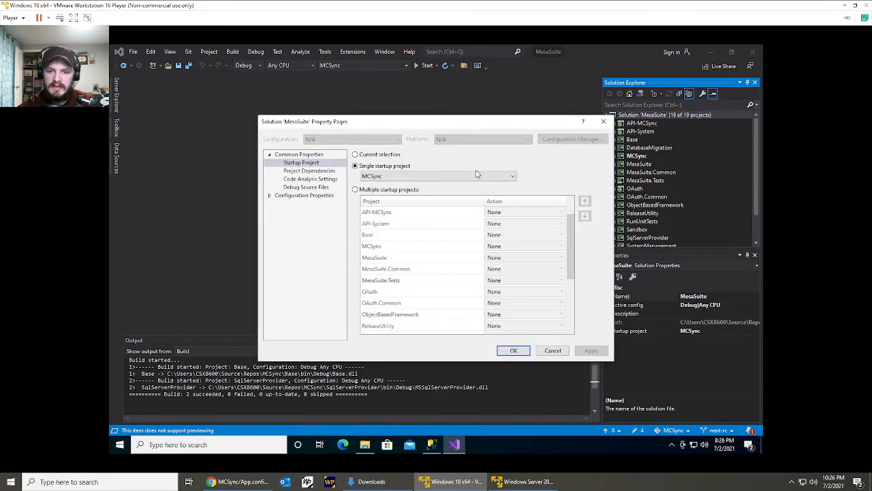
click(391, 190)
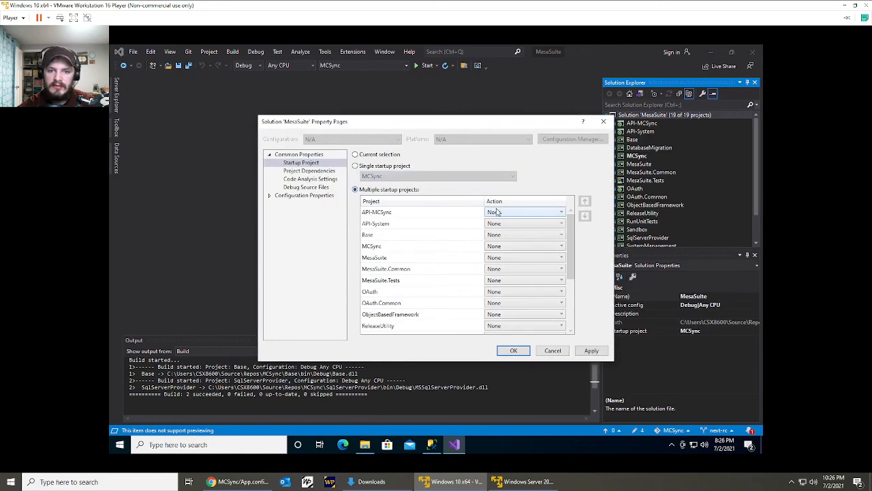
Move the OAuth project to the first place in the startup order and set its action to Start.
click(439, 215)
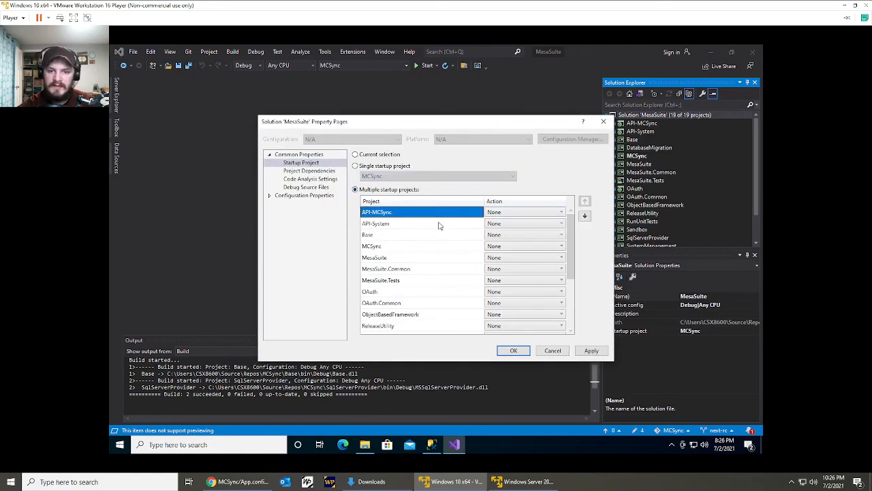
click(440, 226)
scroll(434, 273, down, 2)
click(422, 225)
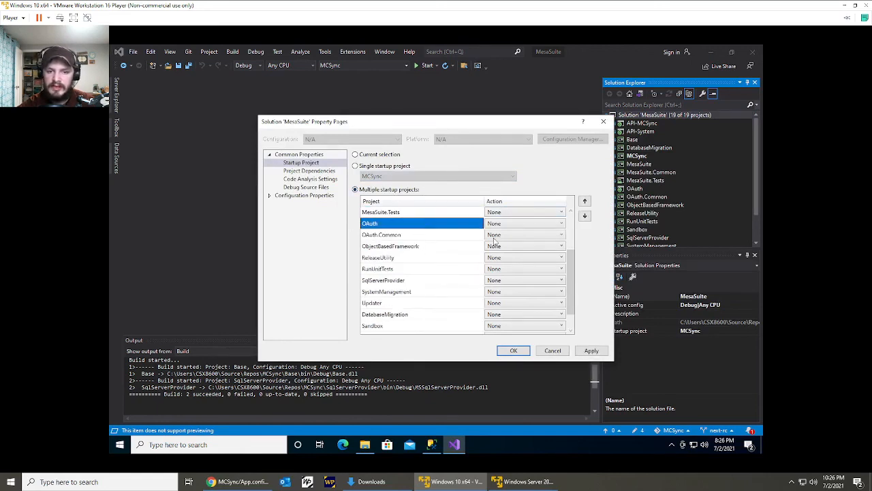
click(584, 202)
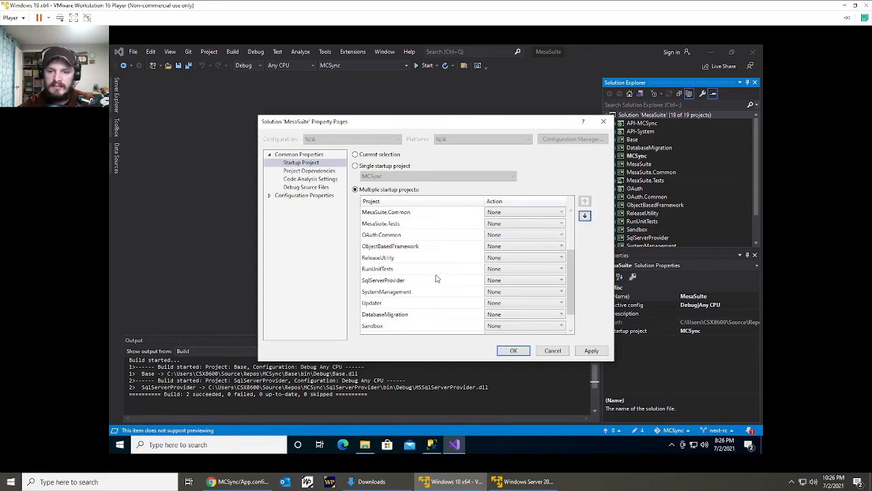
scroll(436, 276, up, 2)
click(493, 213)
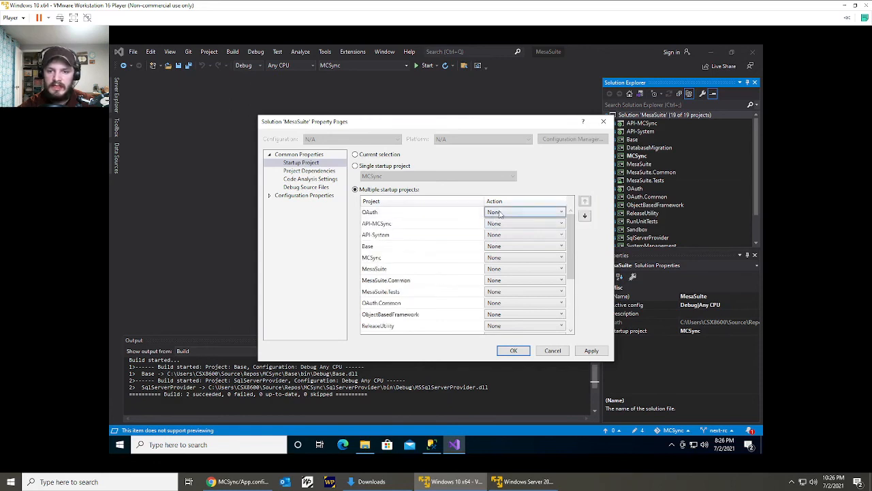
click(497, 214)
click(498, 231)
Set the startup action of both the API-MCSync and API-System projects to Start.
click(425, 237)
click(422, 223)
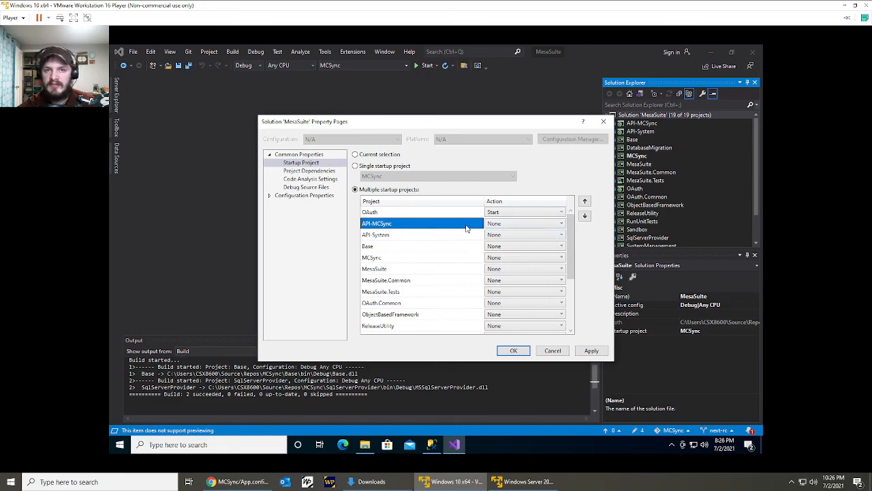
click(490, 224)
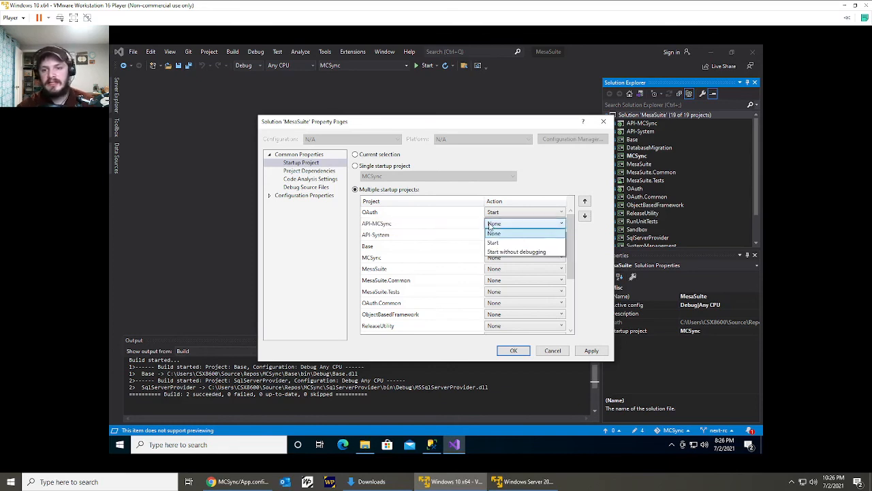
click(493, 243)
click(463, 236)
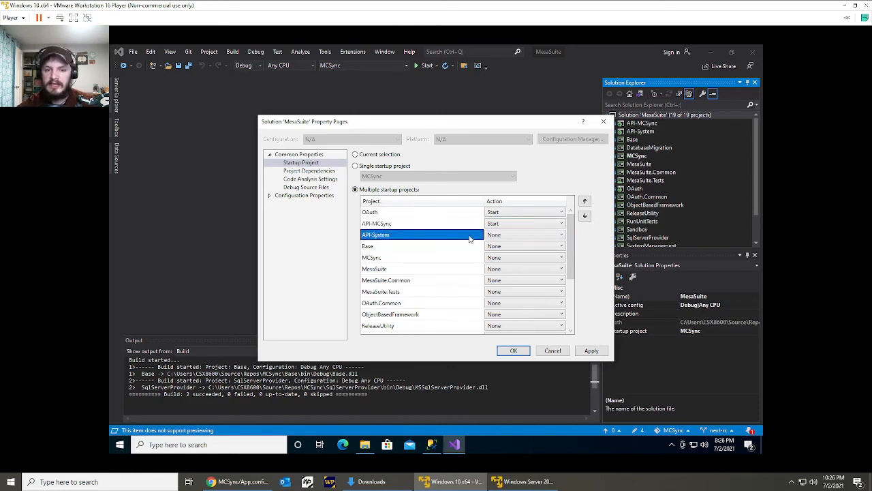
click(499, 238)
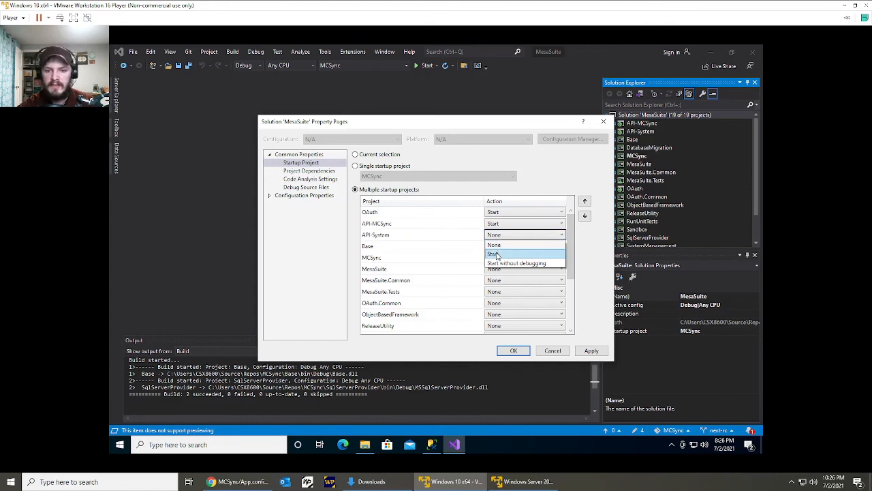
click(496, 254)
Move the MesaSuite project directly below API-System in the startup order, set its action to Start, and apply the startup settings.
click(439, 279)
click(440, 269)
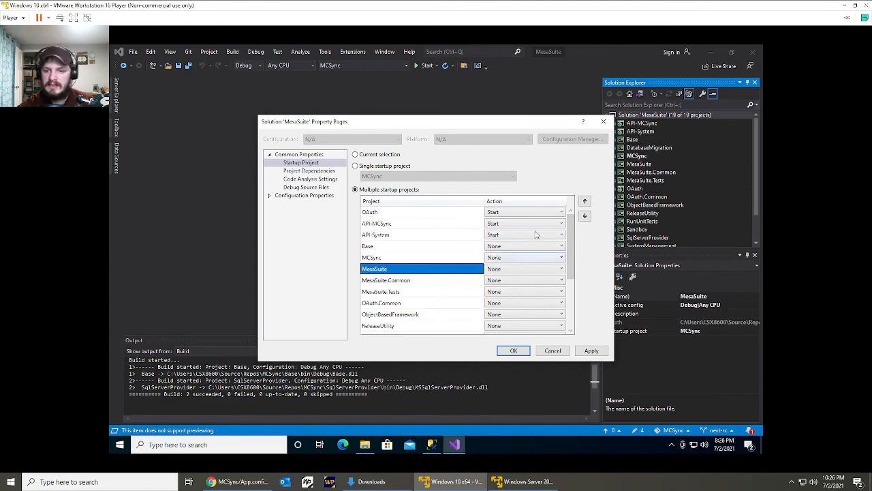
click(584, 201)
click(585, 202)
click(529, 246)
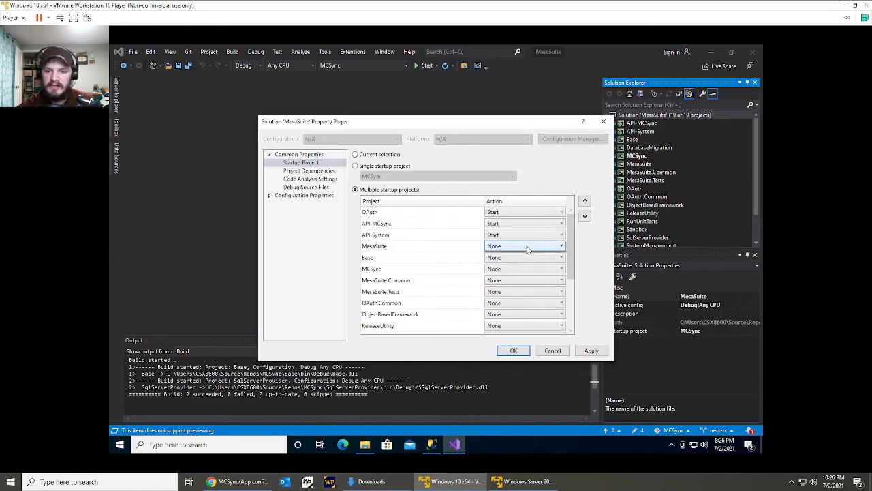
click(530, 246)
click(514, 266)
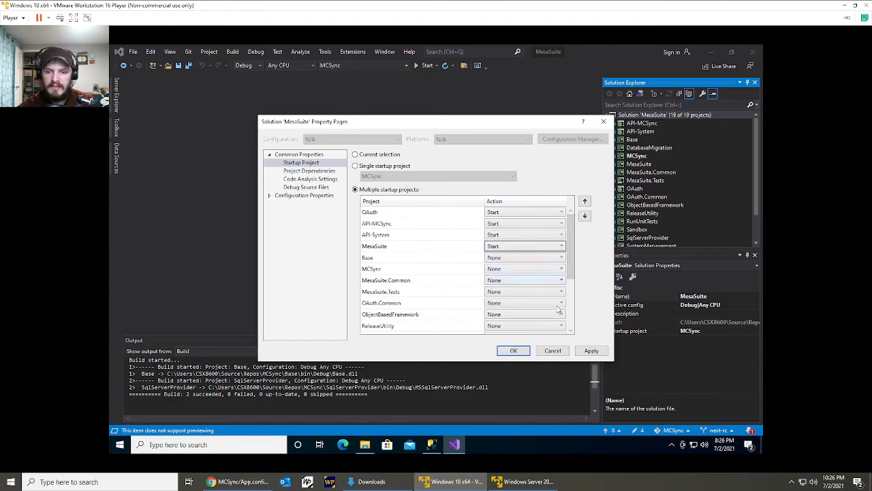
click(591, 350)
click(516, 350)
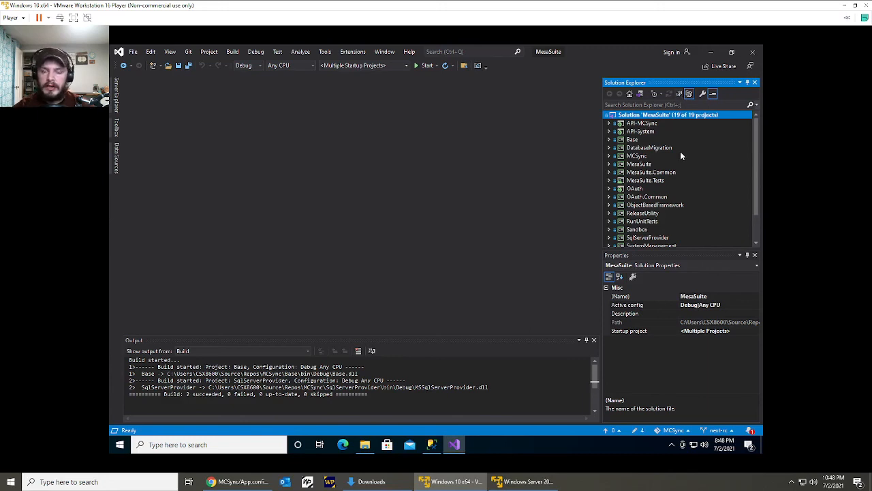
Expand the Sandbox project in the solution and open its App.config file.
scroll(680, 155, down, 2)
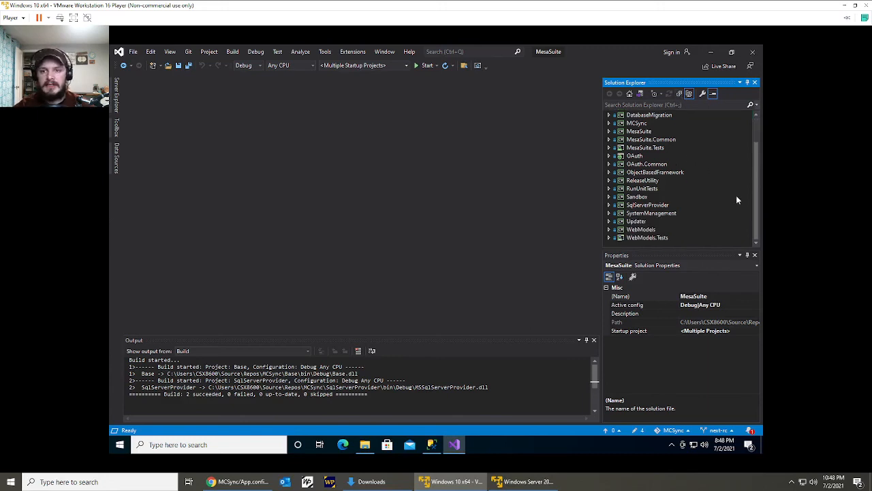
double_click(647, 198)
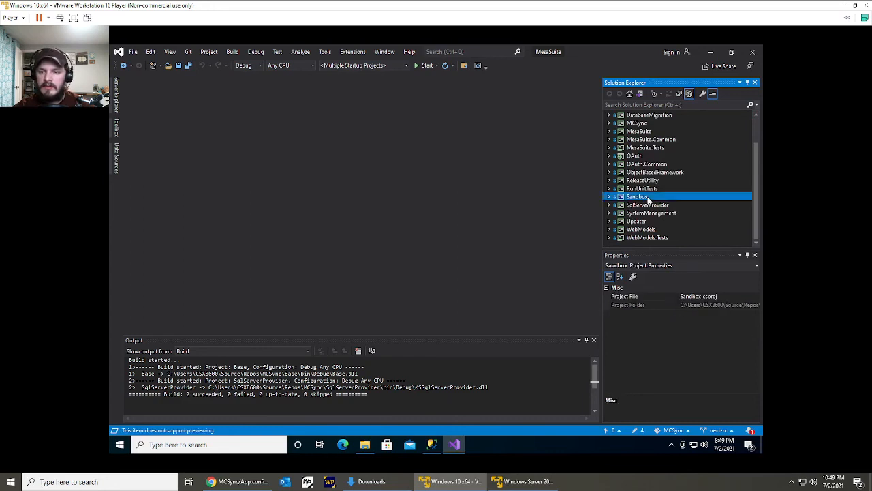
click(644, 222)
double_click(644, 222)
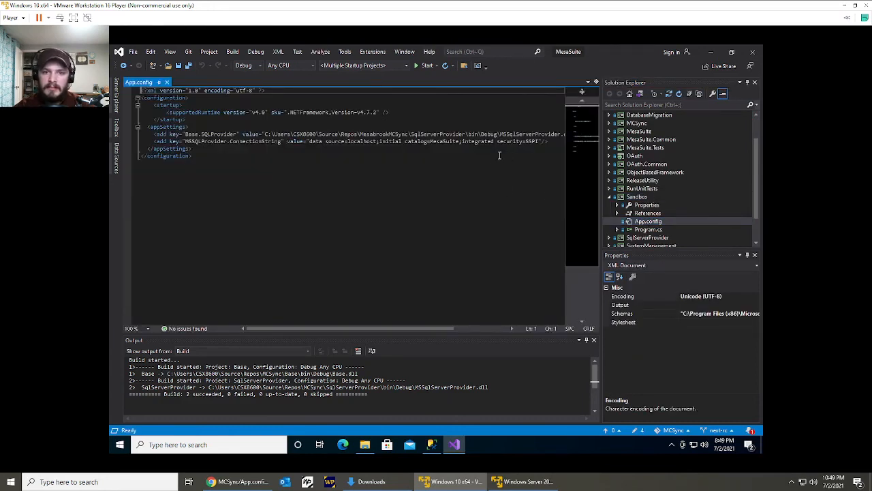
Expand the API-MCSync project in the solution and open its Web.config file.
click(554, 143)
scroll(676, 155, up, 2)
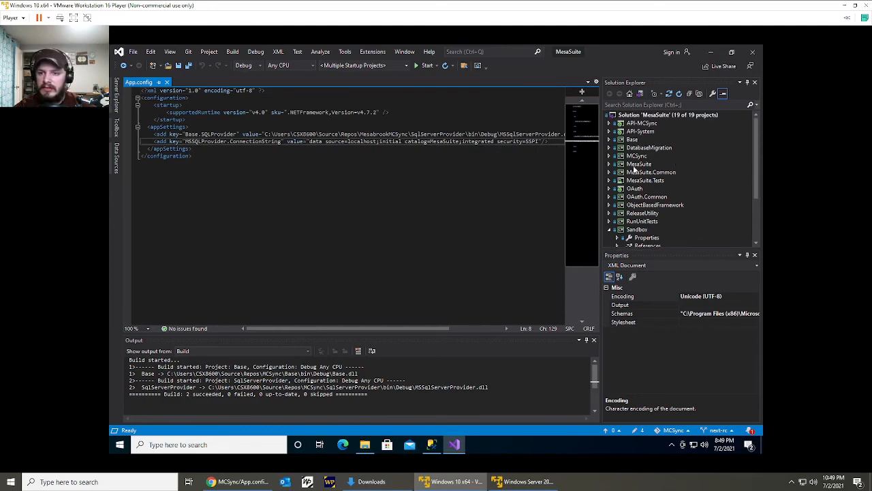
double_click(642, 124)
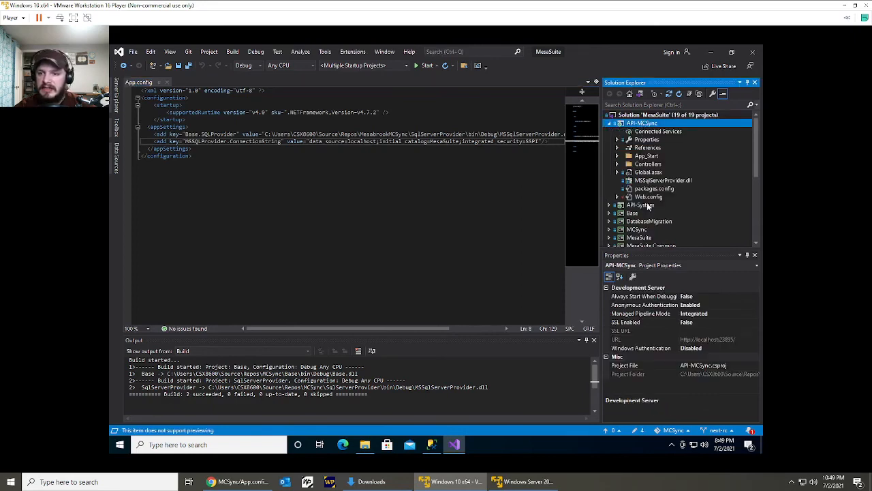
double_click(649, 197)
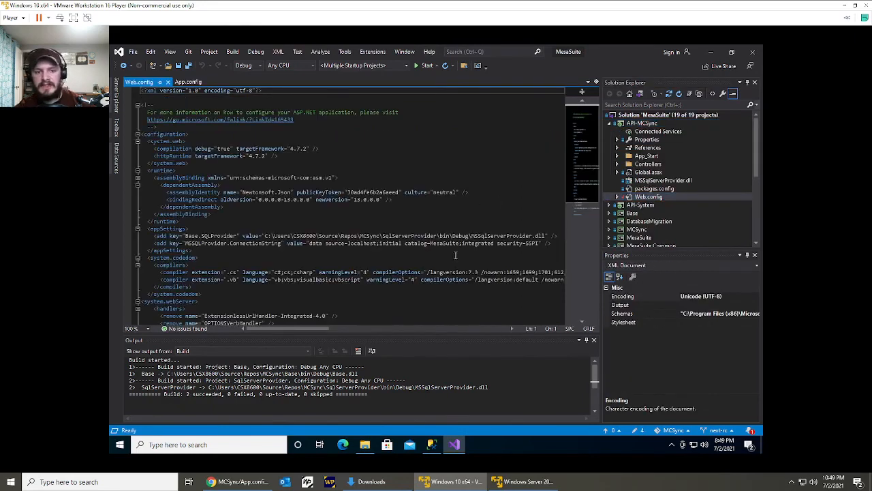
Copy the Base.SQLProvider and MSSQLProvider.ConnectionString lines from the appSettings section of the API-MCSync Web.config.
scroll(354, 197, down, 1)
click(354, 221)
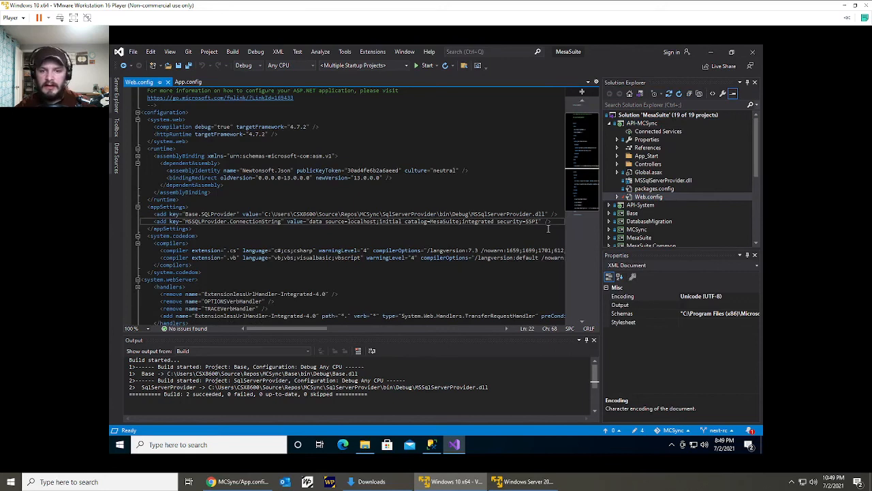
key(BackSpace)
key(ctrl+z)
key(End)
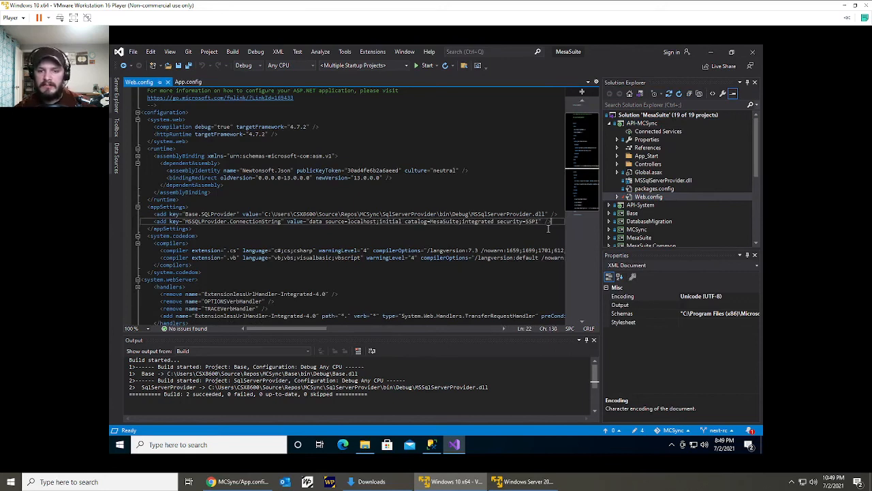
key(shift+Up)
key(shift+Home)
key(ctrl+c)
Replace the two appSettings entries in the Sandbox project's App.config with the copied Base.SQLProvider and MSSQLProvider.ConnectionString lines.
scroll(695, 174, down, 5)
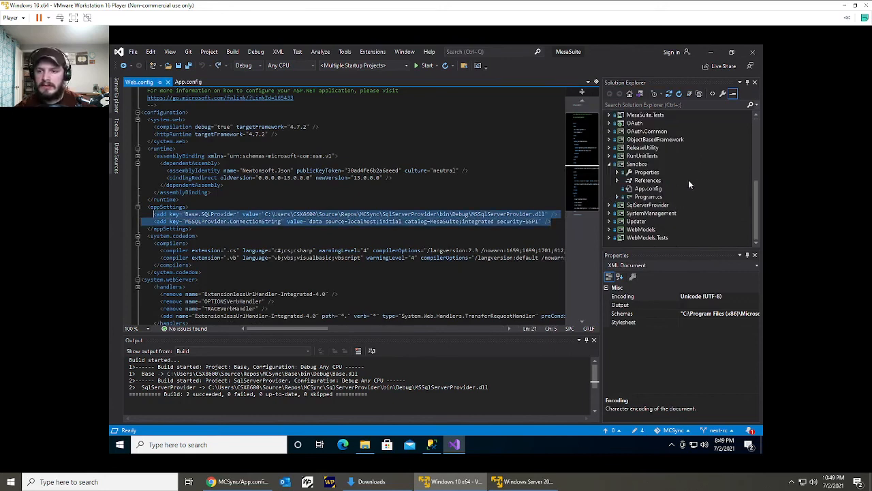
double_click(660, 190)
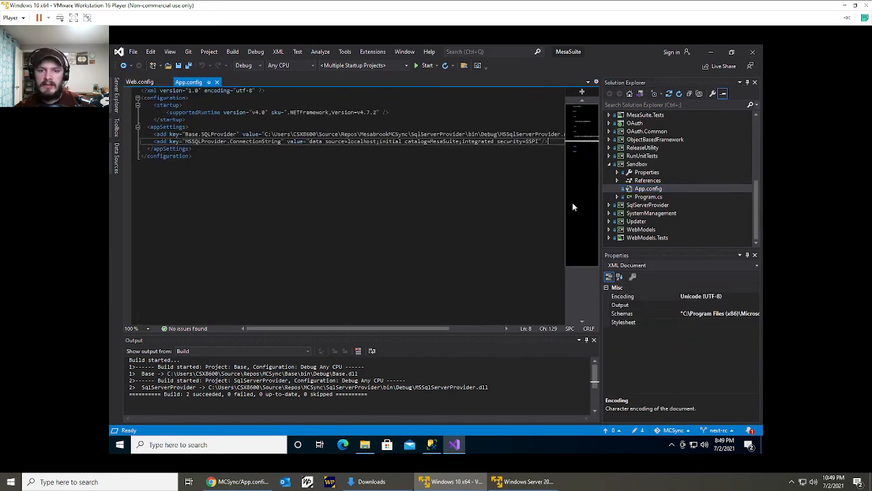
key(shift+Up)
key(shift+Home)
key(ctrl+v)
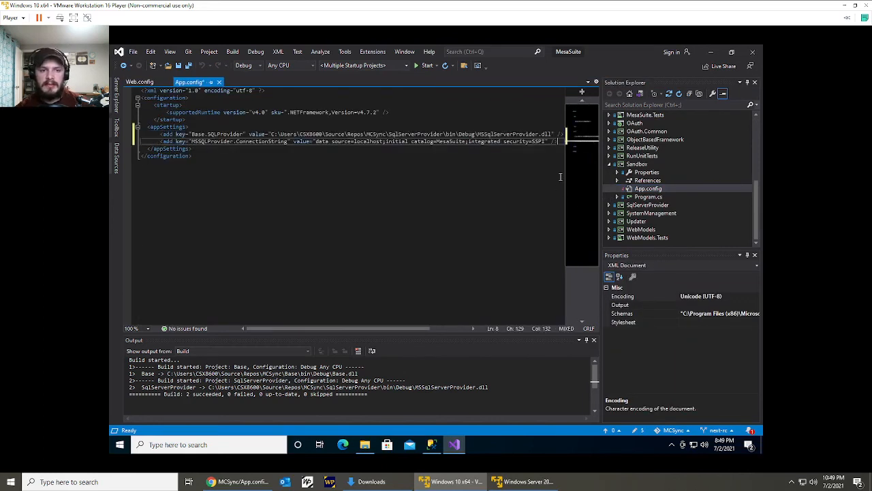
Unindent the two pasted appSettings lines to match the file's indentation and save the Sandbox App.config.
key(shift+Up)
key(shift+Up)
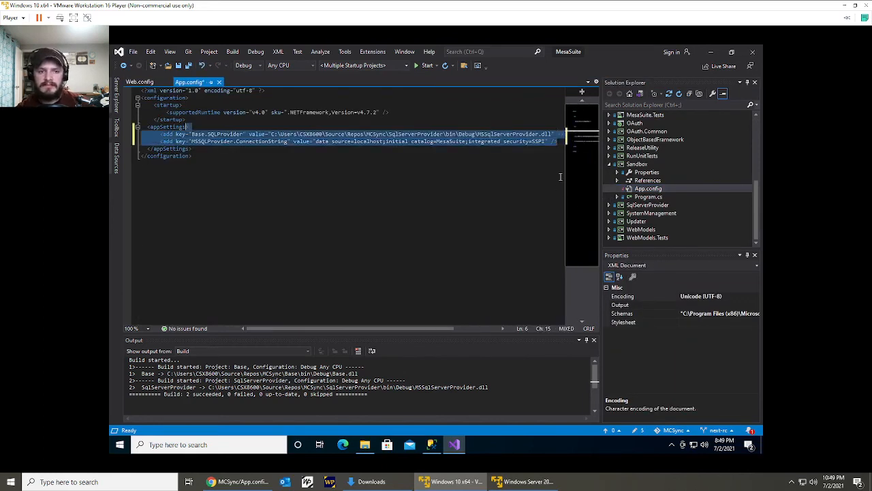
key(shift+Down)
key(shift+Tab)
key(ctrl+s)
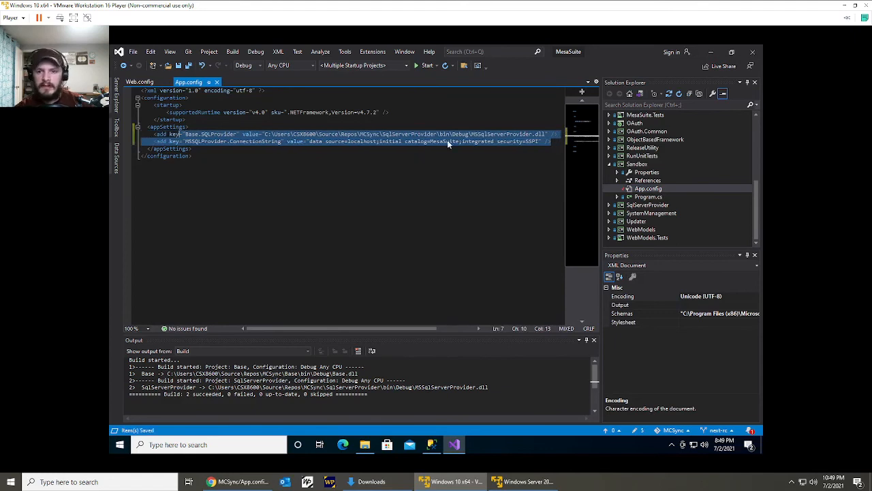
Open the Sandbox project's Program.cs and comment out the LoaderController declaration with its loader.Initialize() and loader.Process() calls.
click(644, 197)
double_click(644, 197)
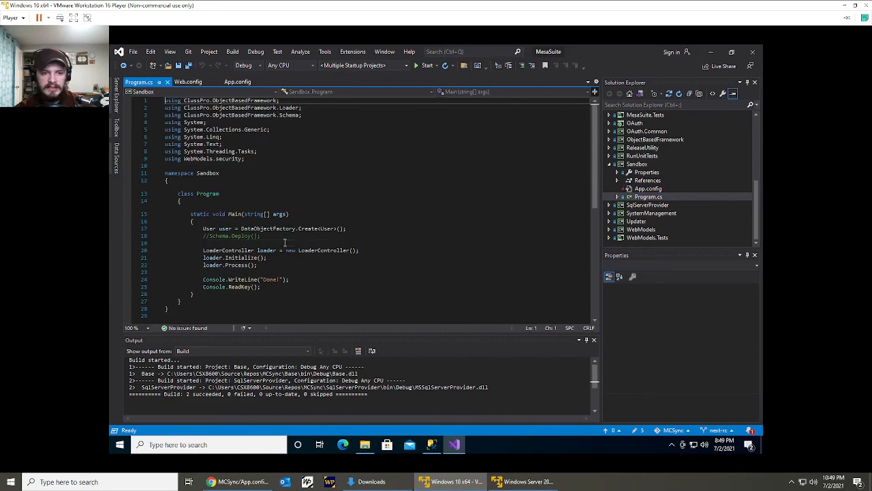
click(263, 267)
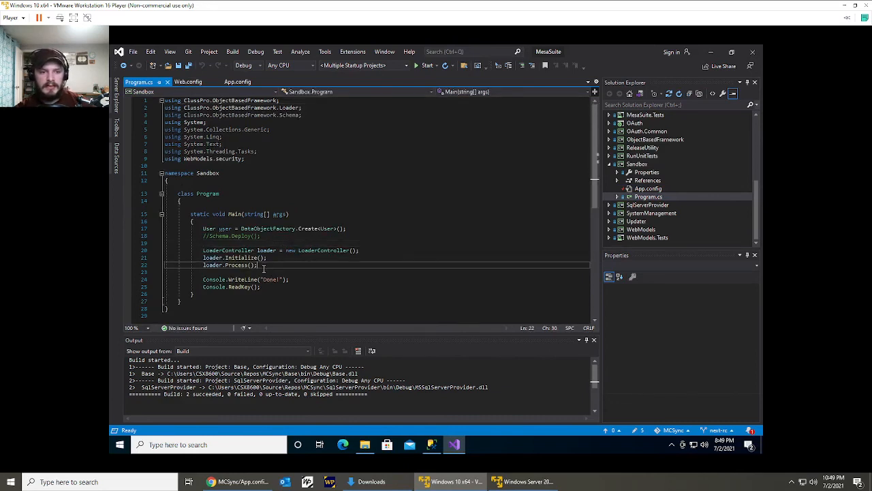
shift+click(204, 252)
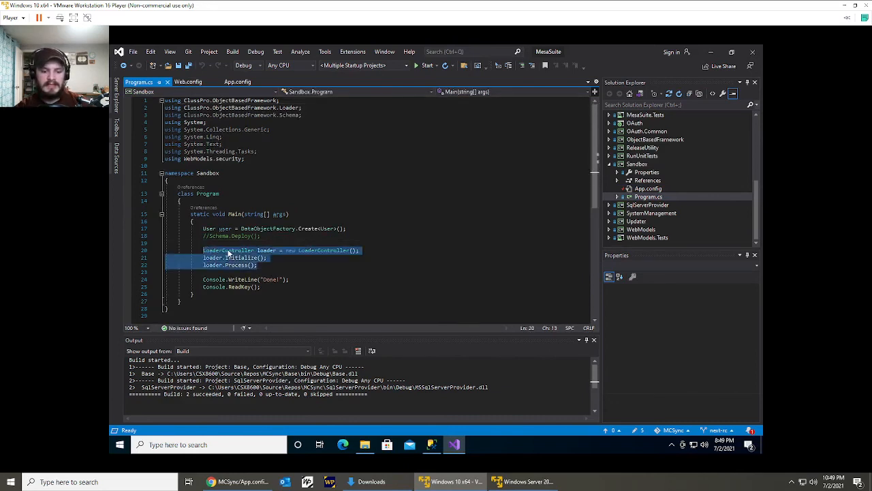
key(ctrl+k)
key(ctrl+c)
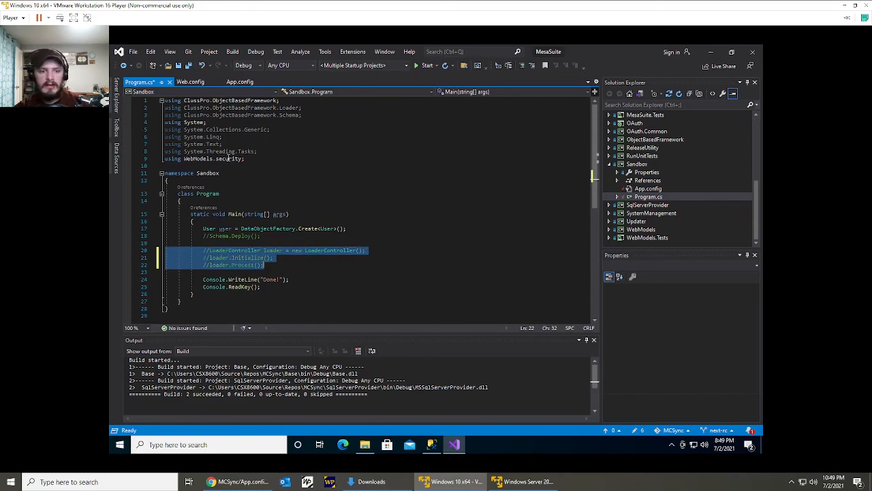
Uncomment the Schema.Deploy() call in the Main method of the Sandbox Program.cs.
click(260, 236)
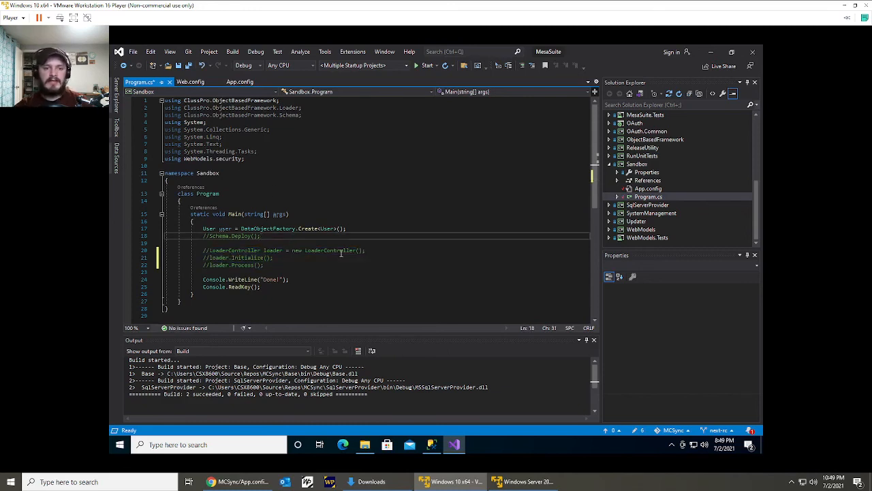
key(ctrl+k)
key(ctrl+u)
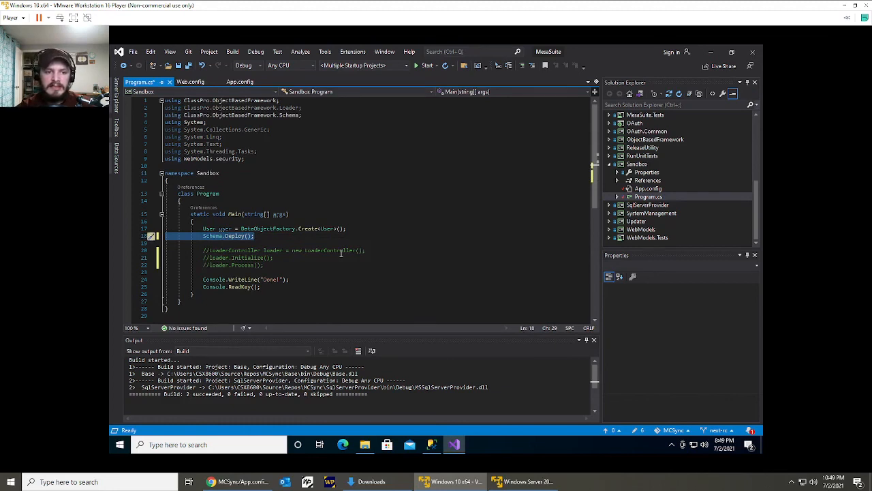
click(320, 240)
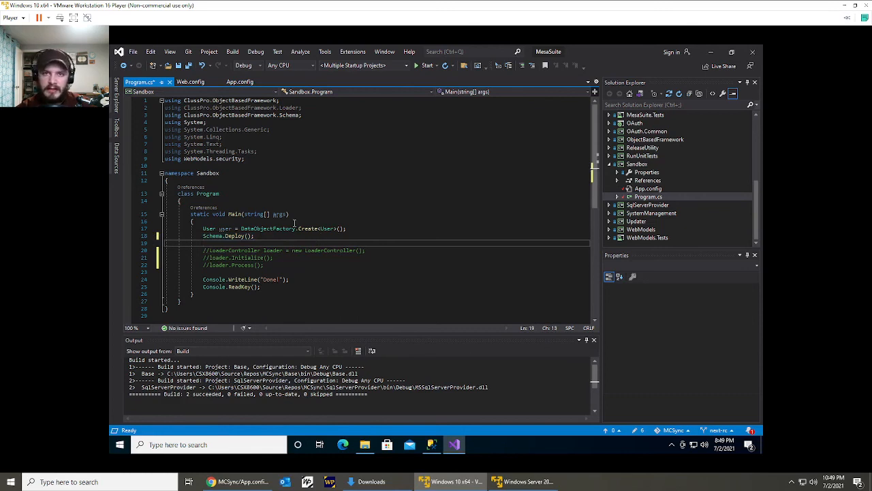
scroll(655, 183, up, 4)
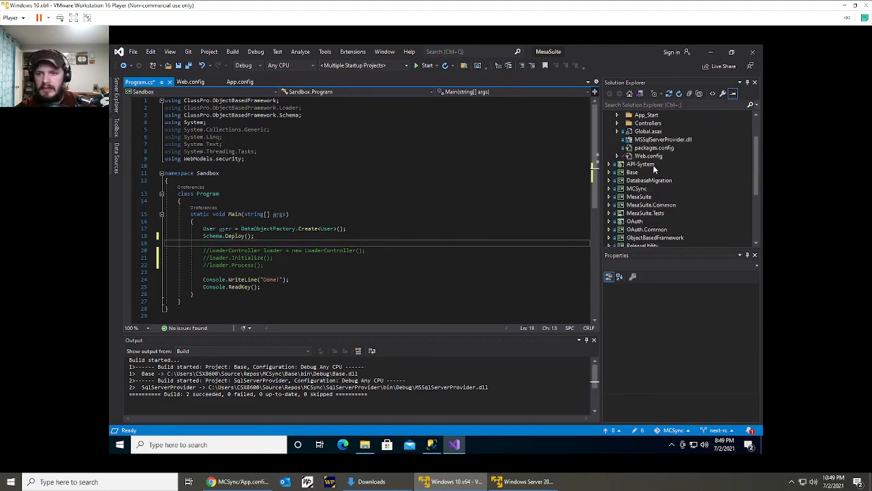
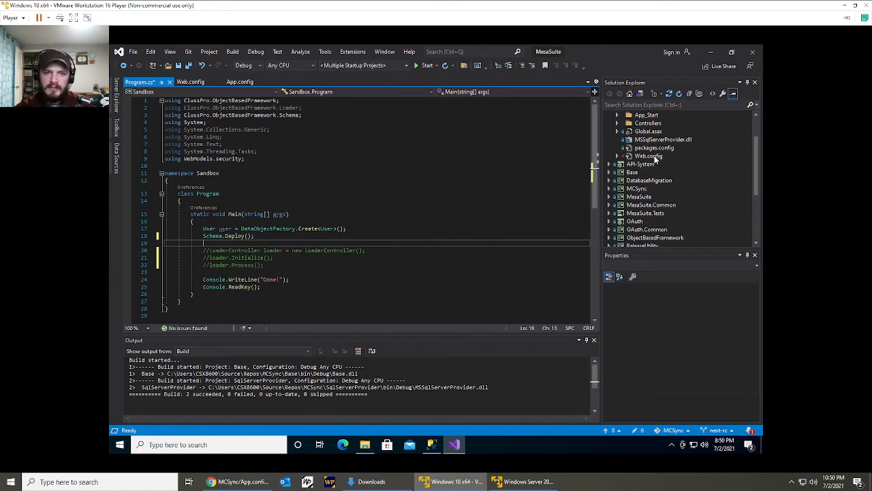
click(354, 229)
click(354, 222)
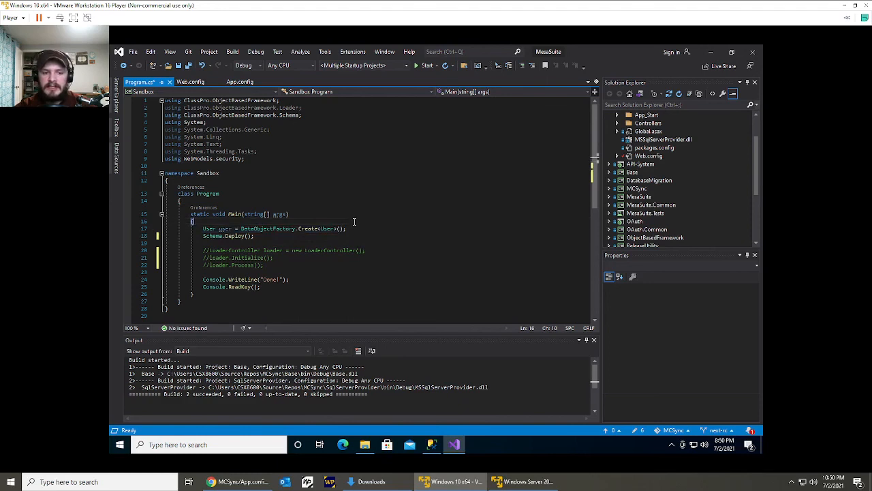
click(351, 227)
Run a new debug instance of the Sandbox project to deploy the schema, and dismiss its console once it finishes.
scroll(742, 204, down, 4)
click(667, 229)
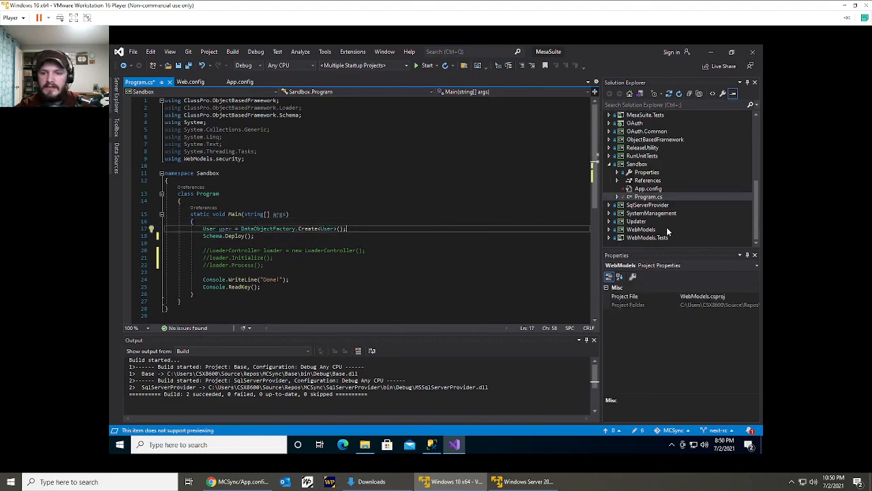
drag(464, 236, 463, 231)
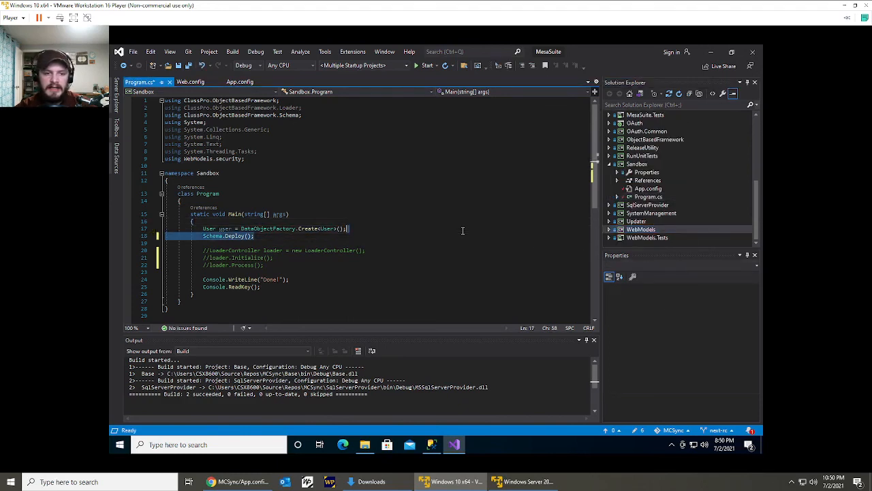
click(463, 231)
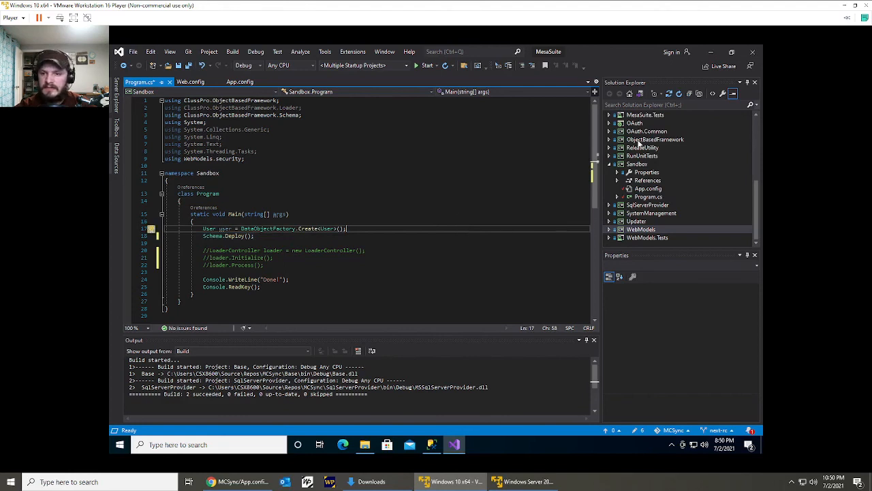
right_click(640, 164)
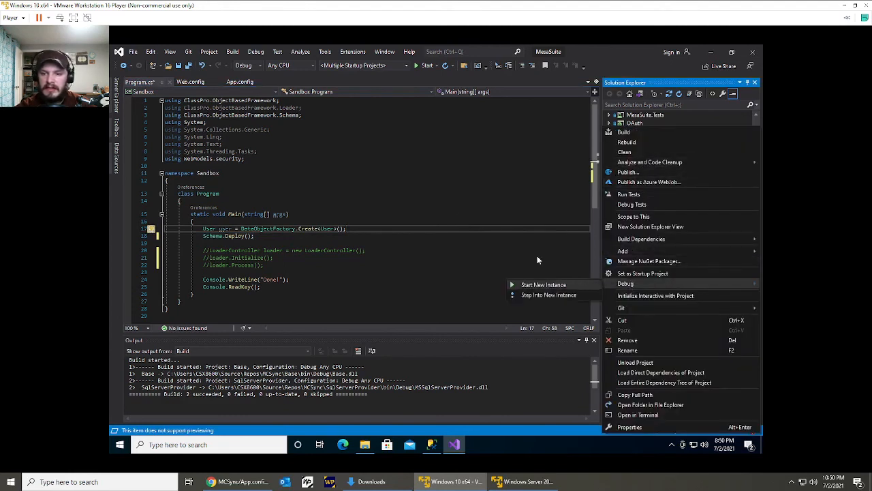
click(540, 244)
right_click(653, 164)
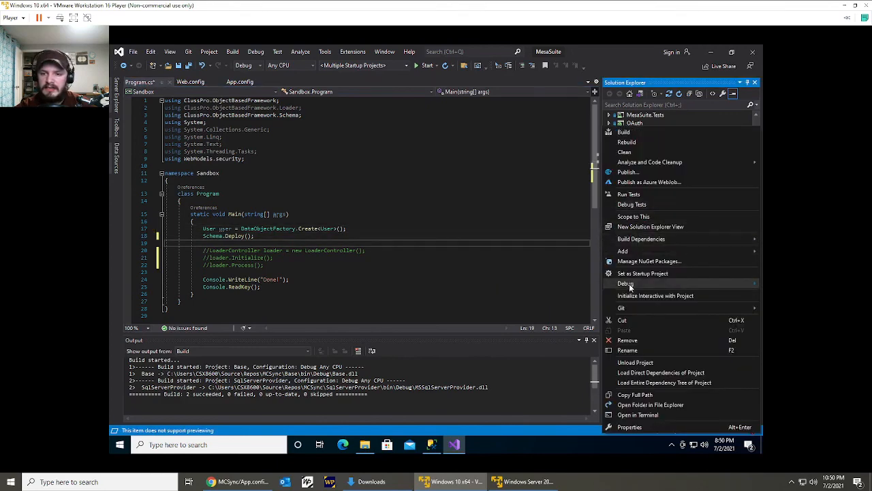
click(590, 284)
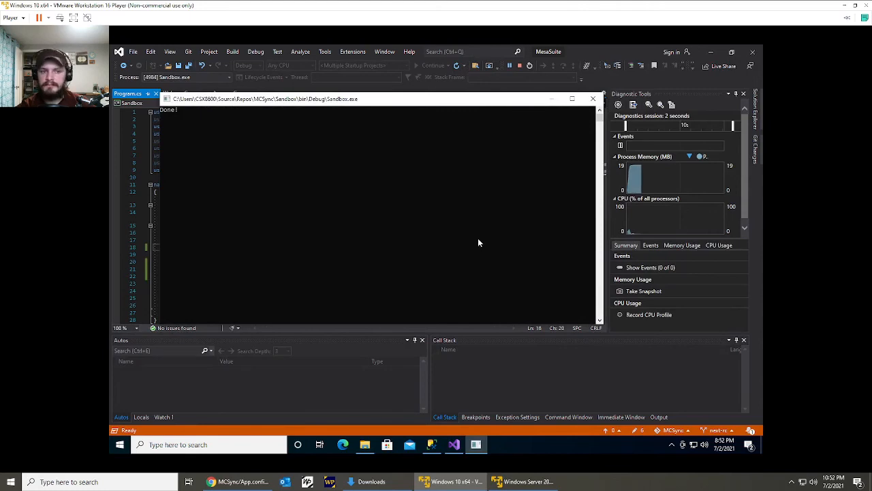
key(Return)
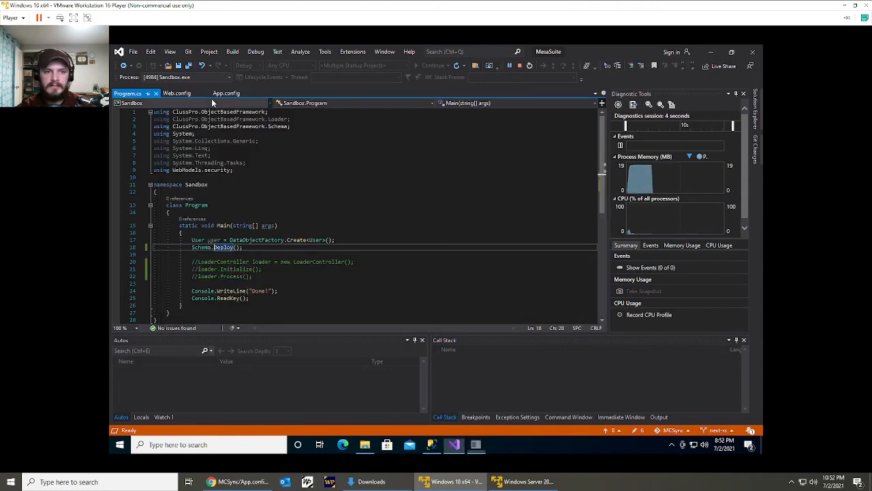
Comment out the Schema.Deploy() call in the Main method of the Sandbox Program.cs.
click(298, 162)
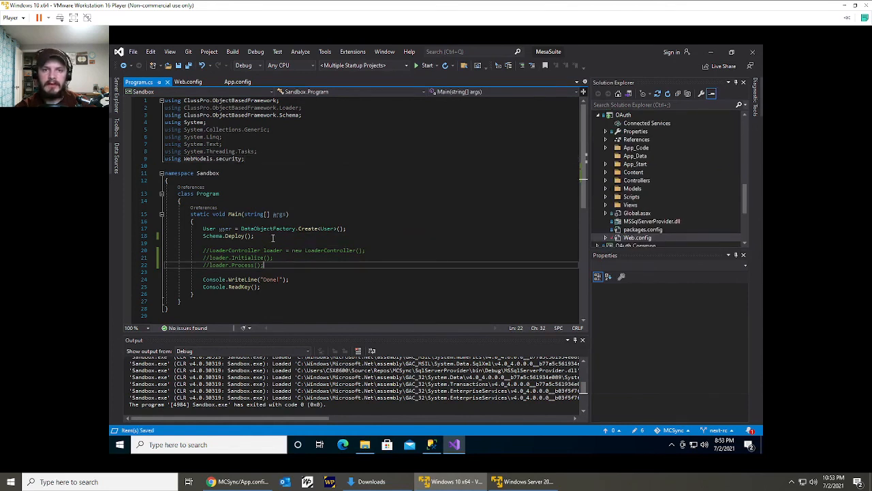
click(276, 237)
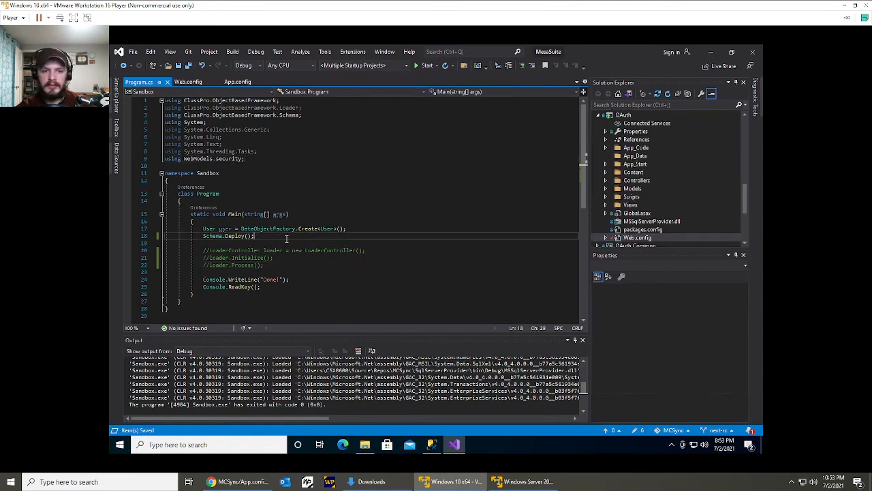
key(ctrl+k)
key(ctrl+c)
Uncomment the LoaderController declaration and the loader.Initialize() and loader.Process() calls, and save Program.cs.
key(Down)
key(Down)
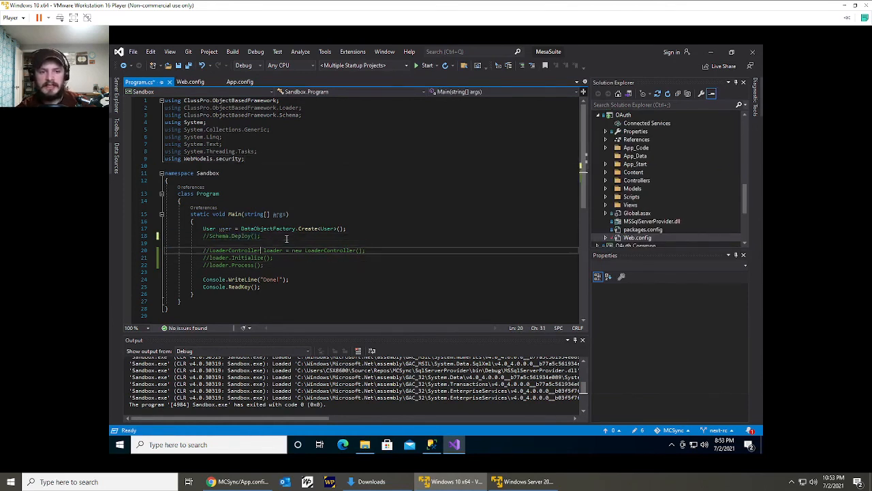
key(shift+Down)
key(shift+Down)
key(ctrl+k)
key(ctrl+u)
click(287, 238)
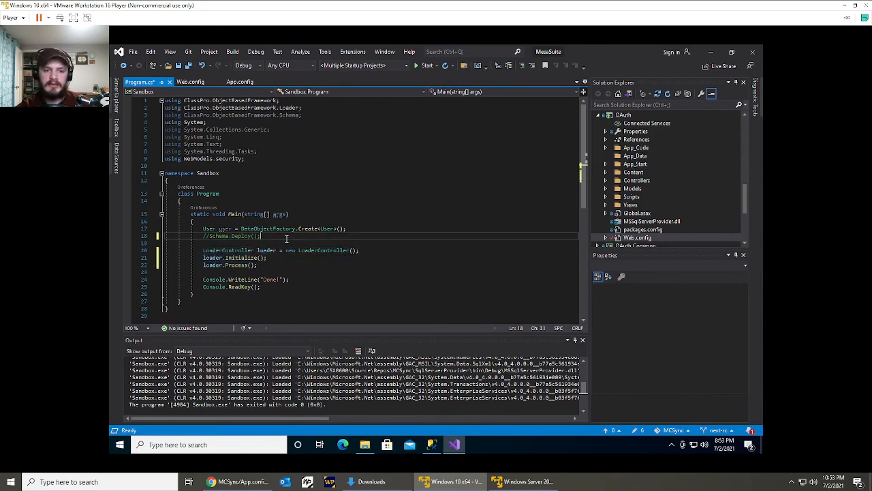
key(ctrl+s)
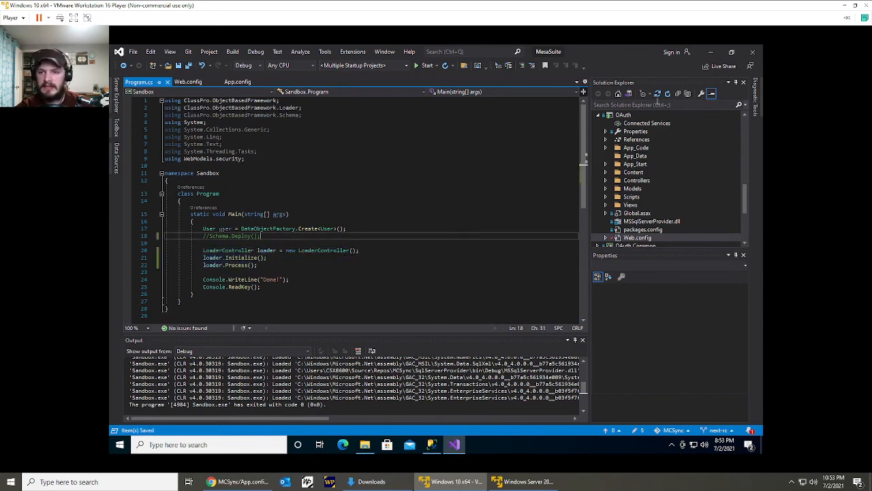
Collapse the solution's project tree and run a new debug instance of Sandbox to execute the loader, dismissing its console when finished.
click(677, 93)
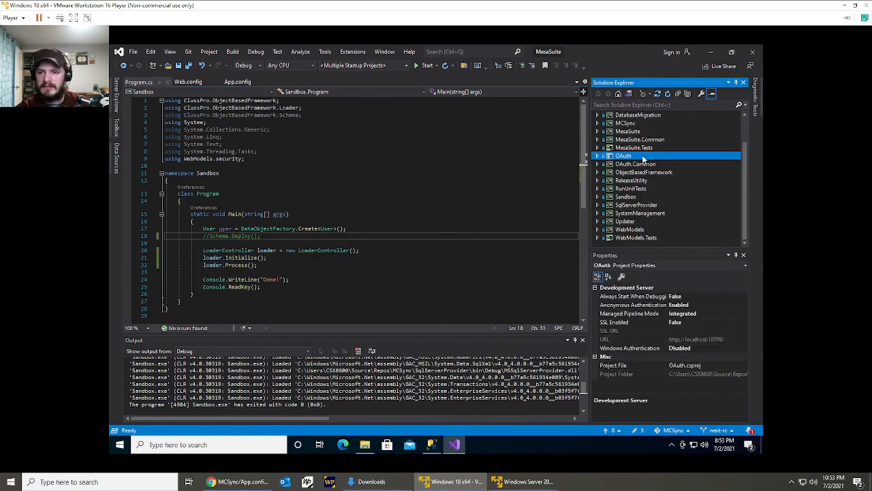
click(232, 237)
click(273, 270)
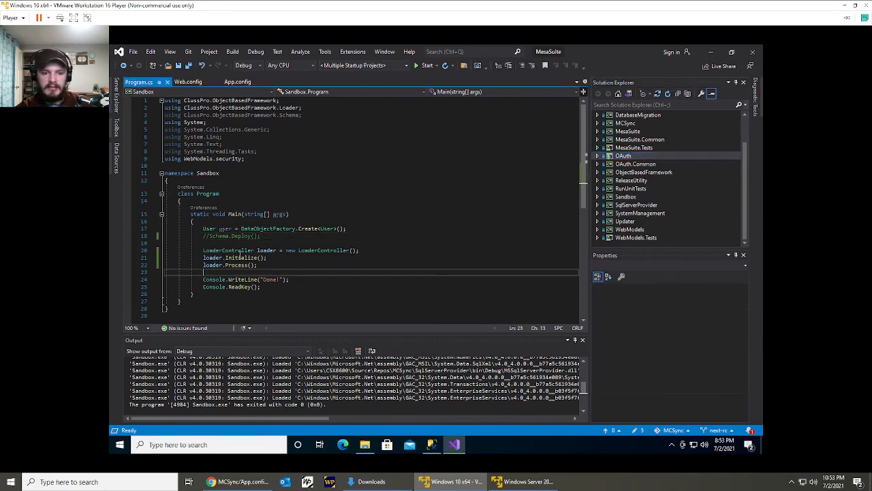
click(239, 257)
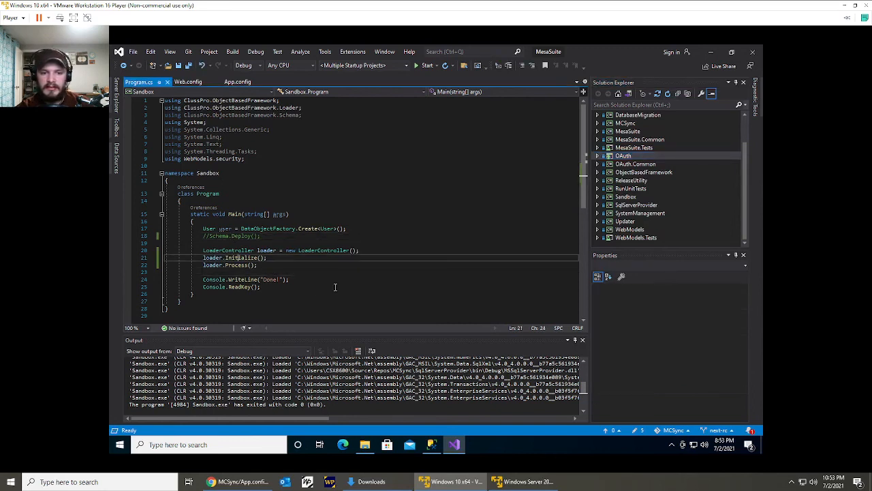
right_click(640, 197)
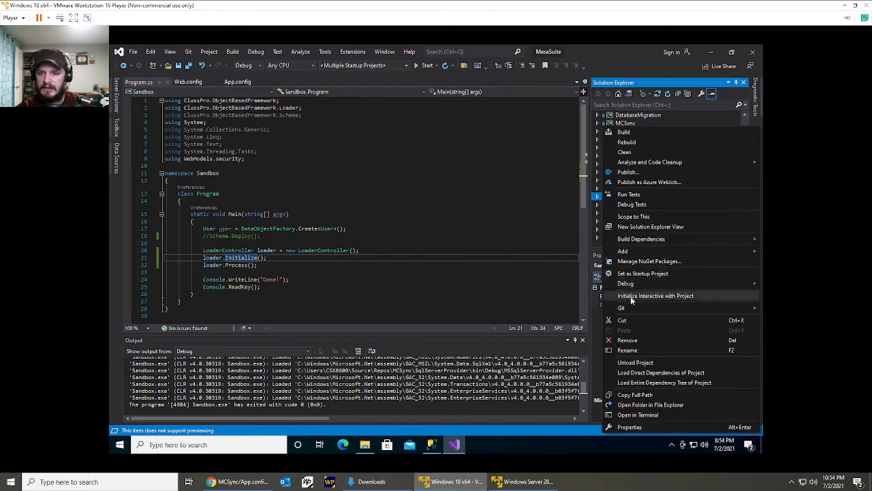
mouse_move(625, 283)
click(544, 284)
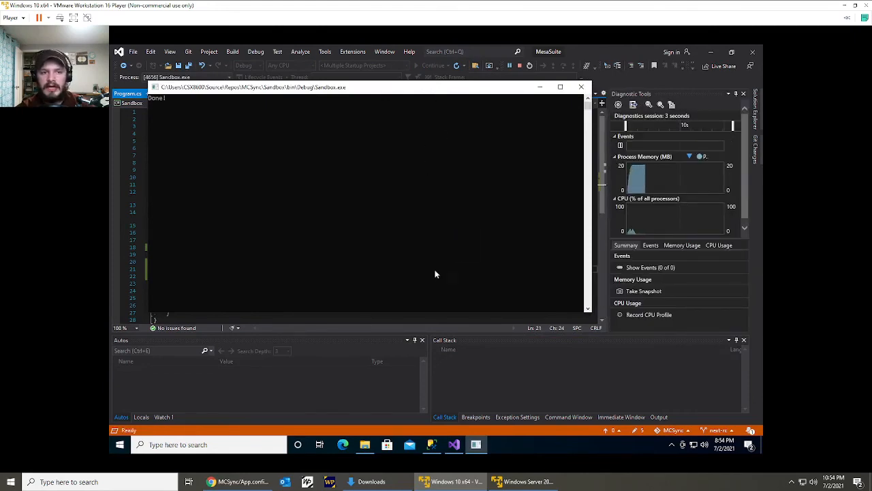
key(Return)
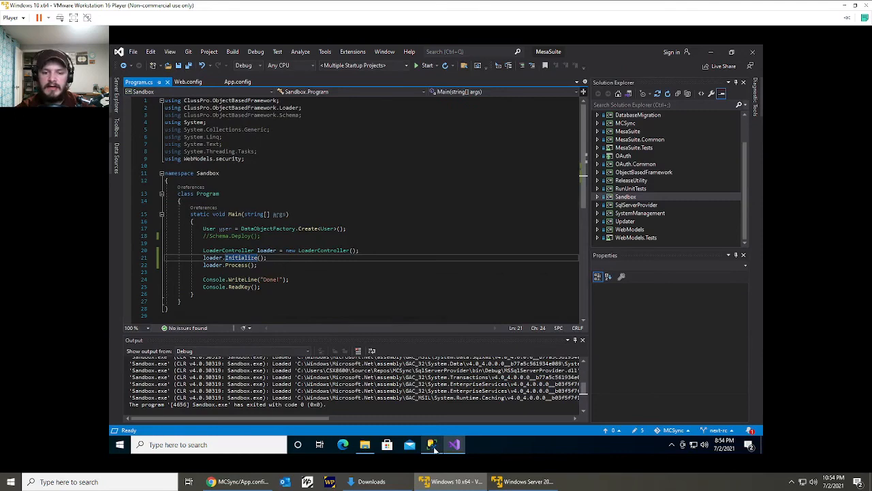
Switch to SQL Server Management Studio and query the top 1000 rows of the MesaSuite database's security.Program table.
click(432, 445)
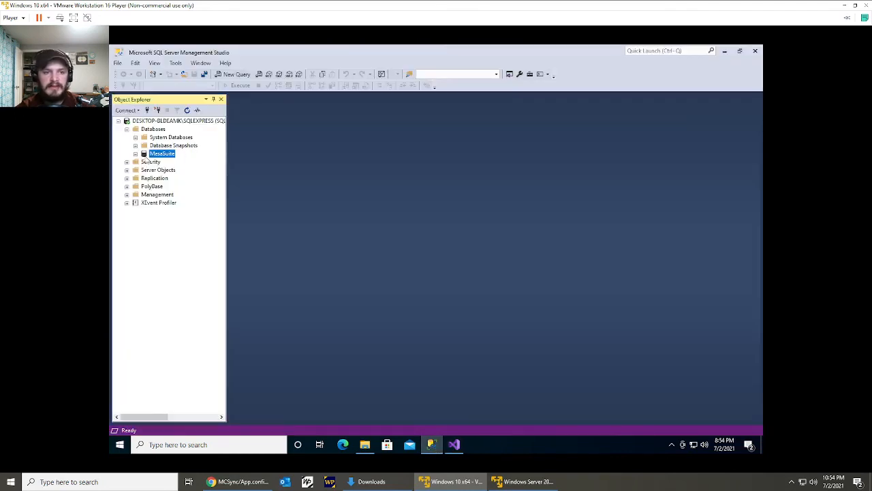
click(137, 155)
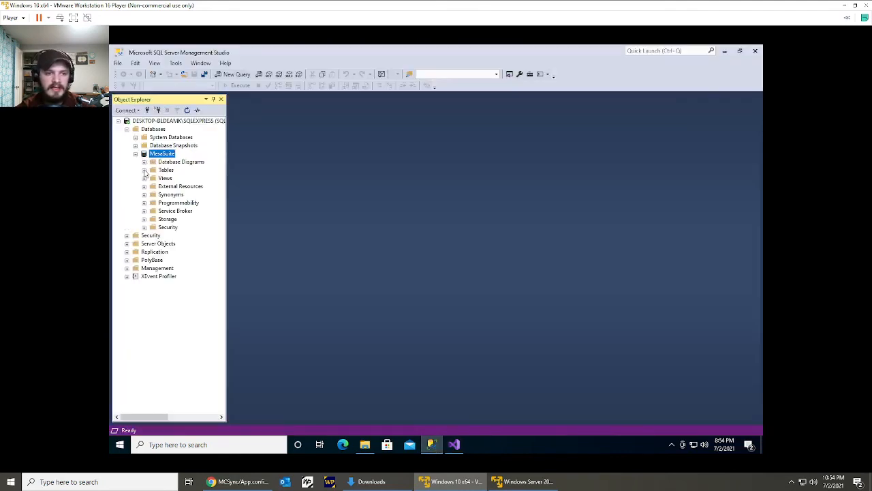
click(144, 171)
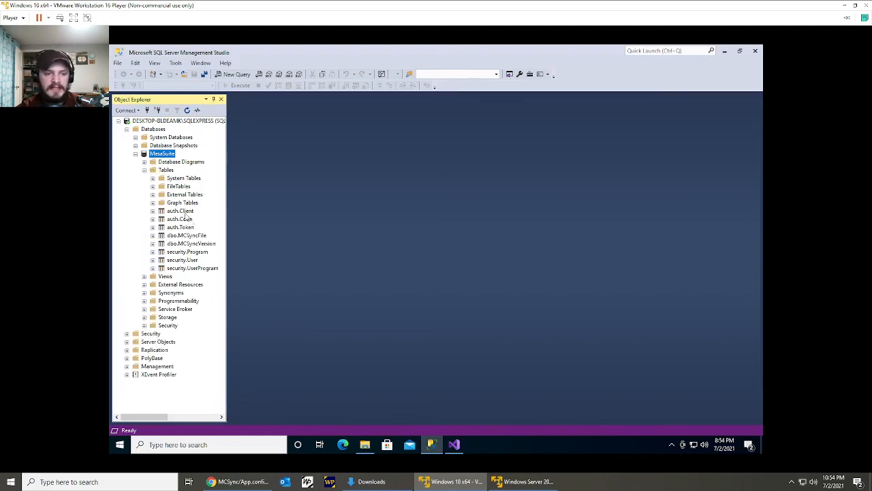
right_click(192, 253)
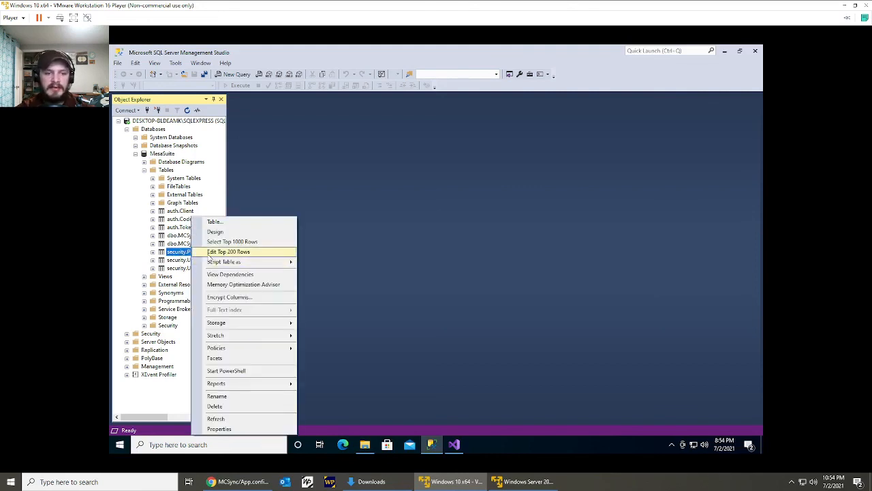
click(217, 243)
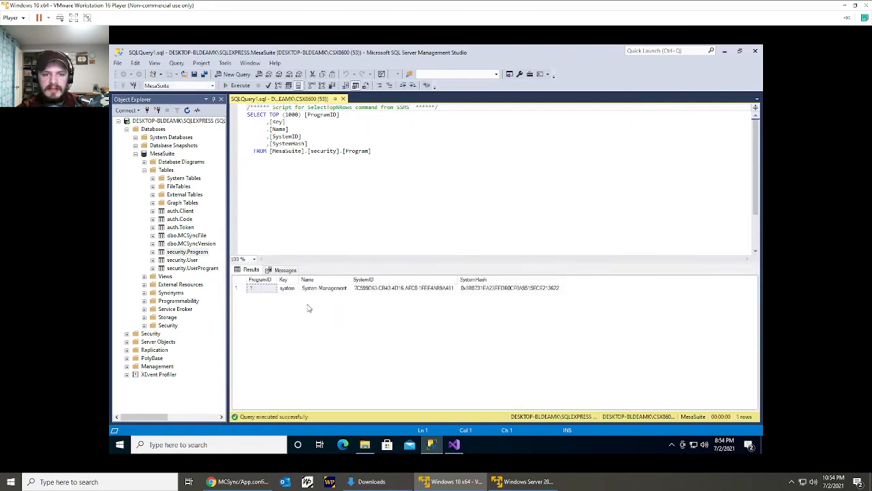
Examine the Key and Name values of the loaded program row, then close the query and collapse the MesaSuite database.
click(239, 288)
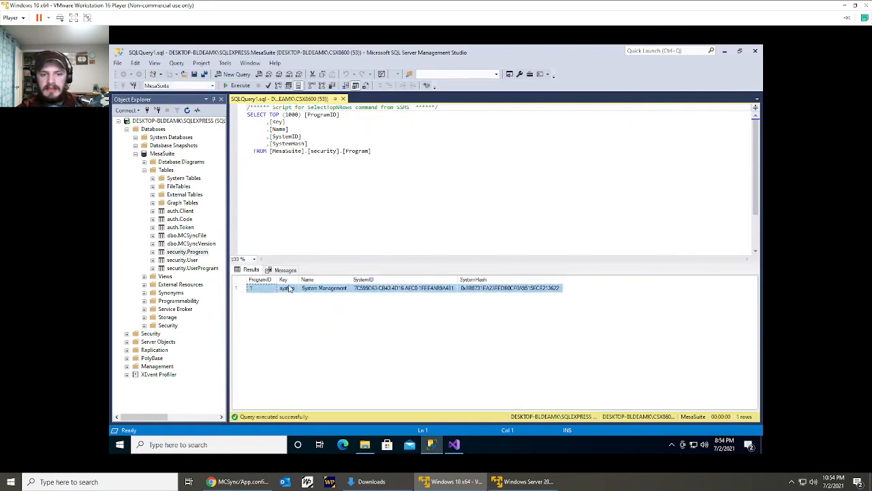
click(288, 288)
click(310, 289)
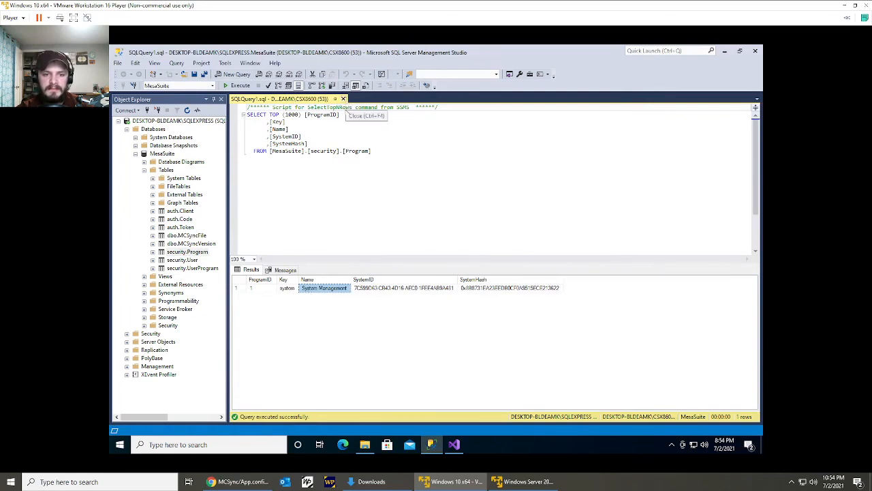
click(343, 99)
click(143, 170)
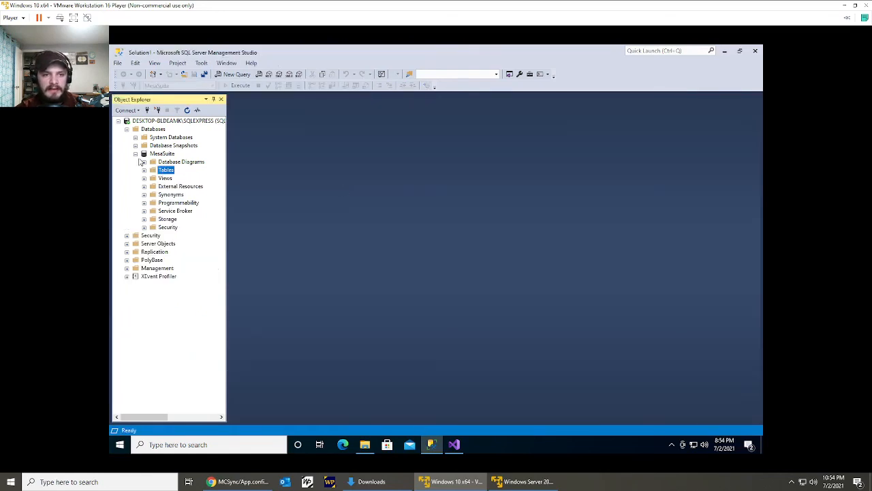
click(135, 153)
Switch back to Visual Studio and close all open document tabs.
click(453, 444)
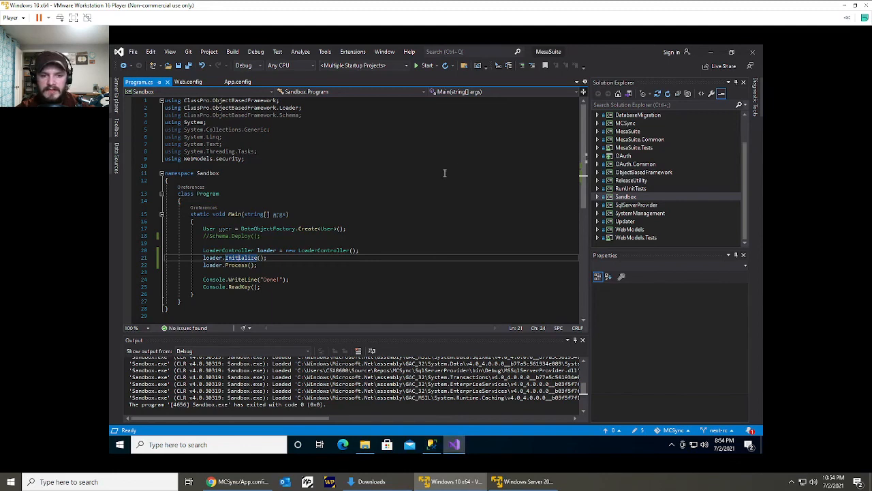
right_click(139, 82)
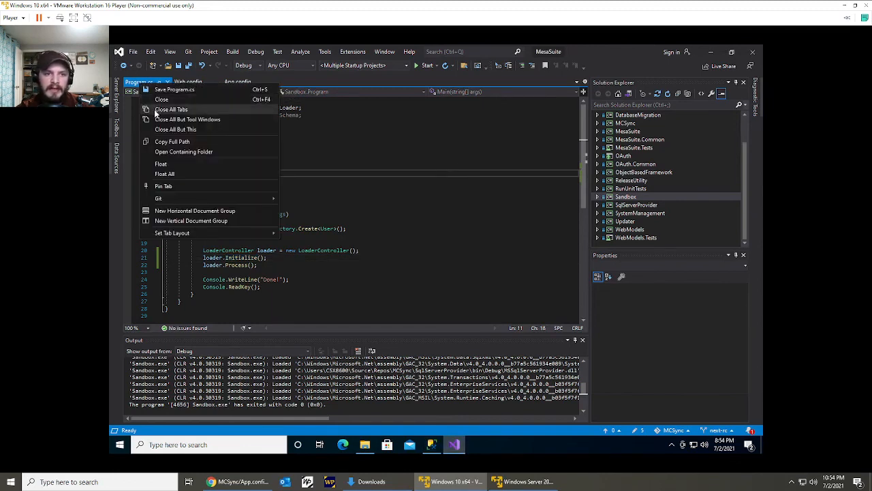
click(158, 109)
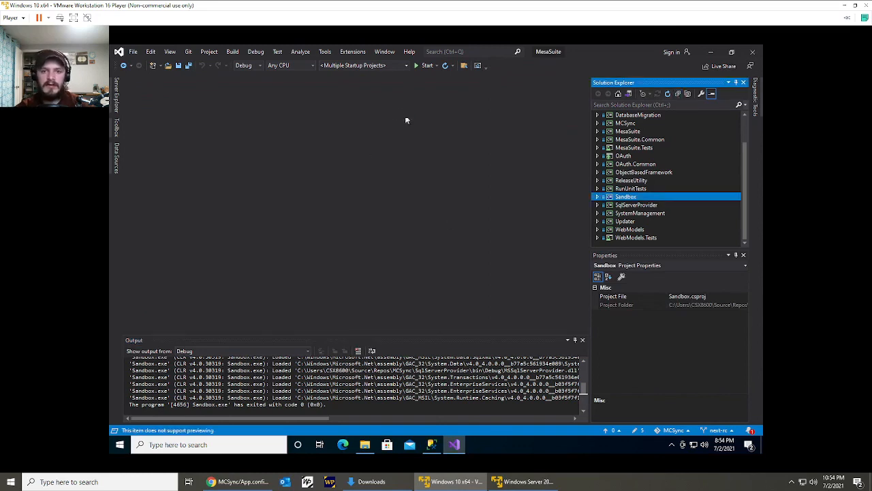
Start debugging the multiple startup projects, close the extra localhost page and minimize the browser window.
click(424, 66)
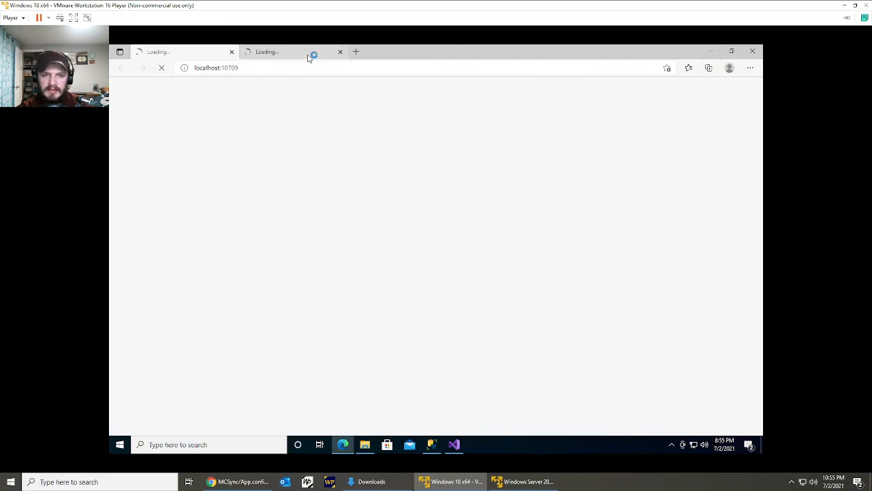
click(309, 54)
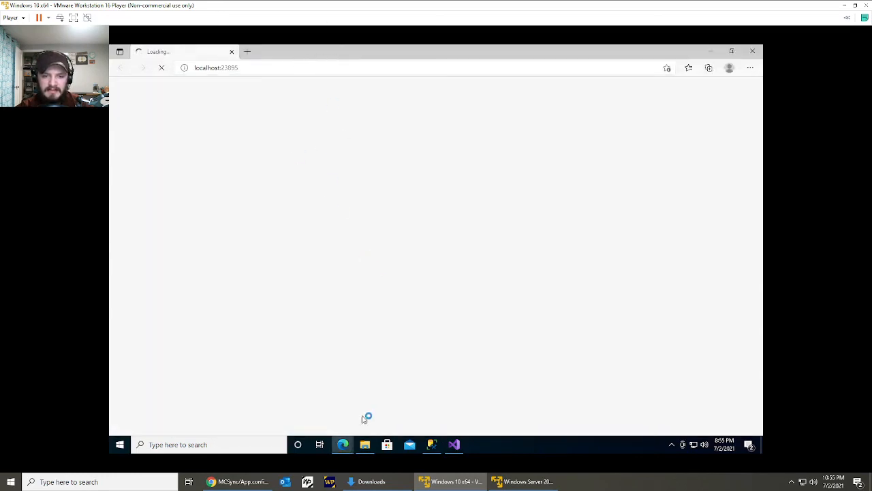
click(711, 52)
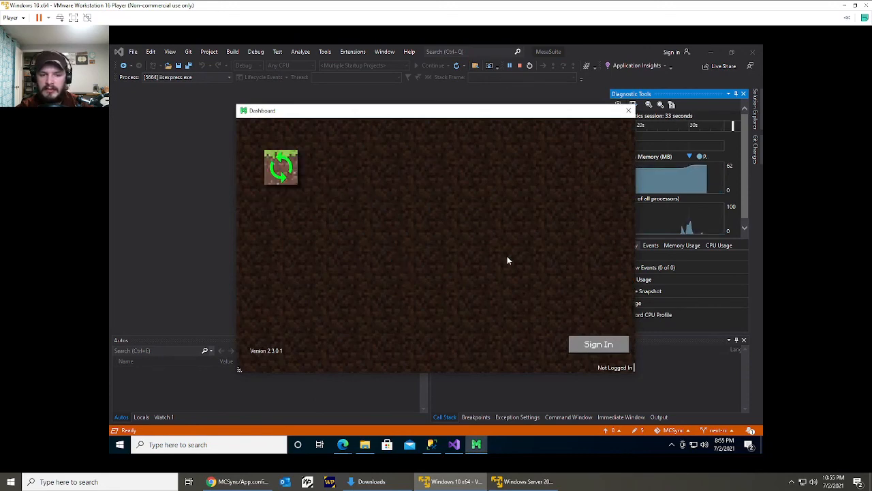
Start signing in from the Dashboard and review the client identifier and redirection URI in the client registration form.
click(580, 346)
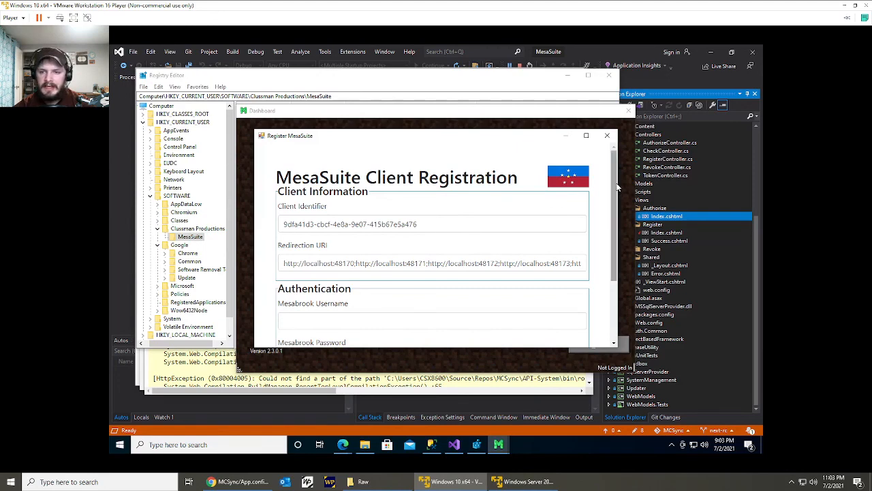
drag(615, 188, 615, 200)
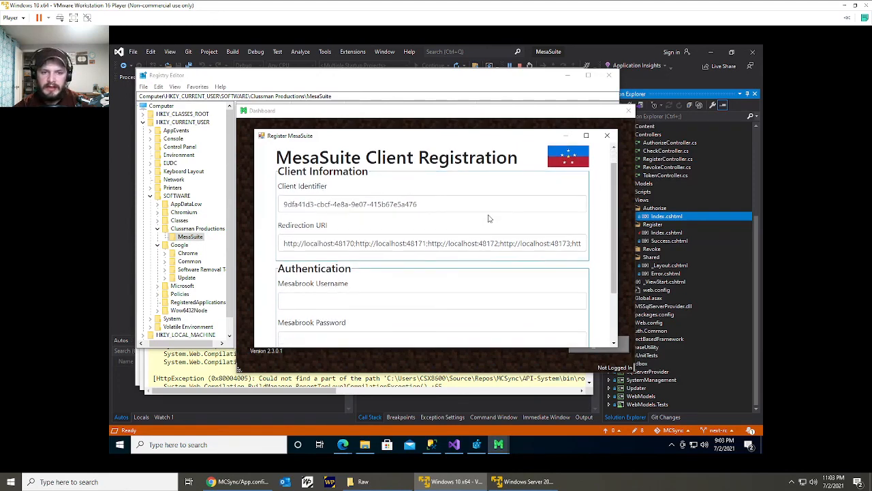
click(484, 244)
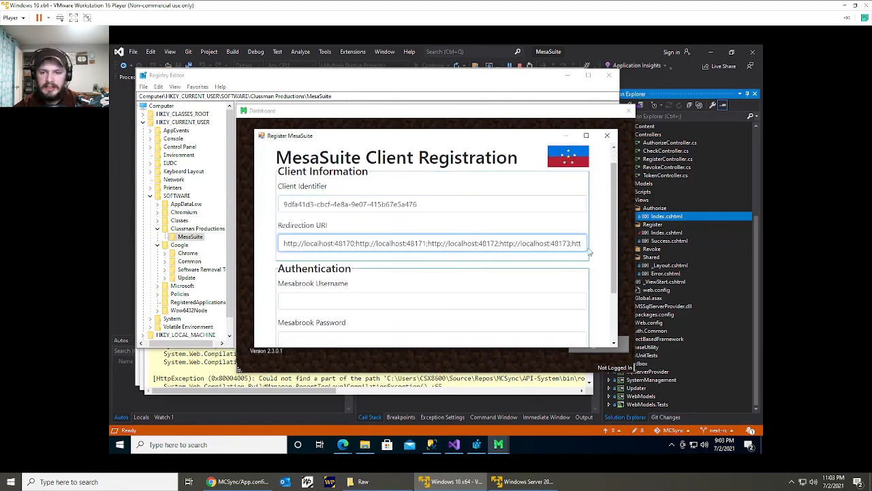
scroll(615, 232, down, 2)
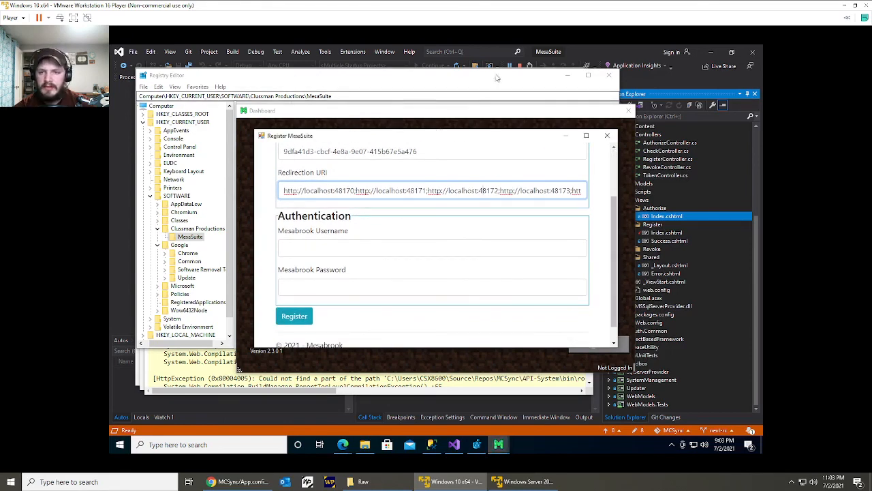
Switch to Registry Editor and examine the ClientID value of the MesaSuite key under HKEY_CURRENT_USER\SOFTWARE\Clussman Productions.
click(477, 444)
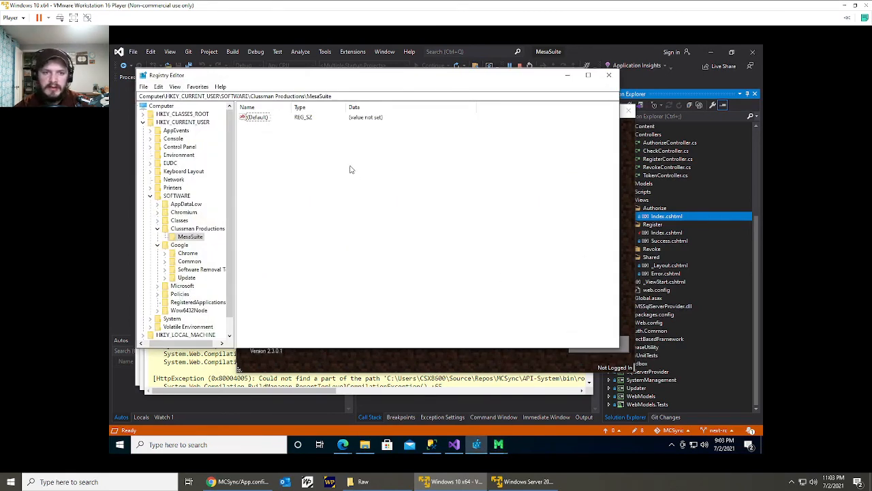
right_click(282, 203)
key(Escape)
click(200, 230)
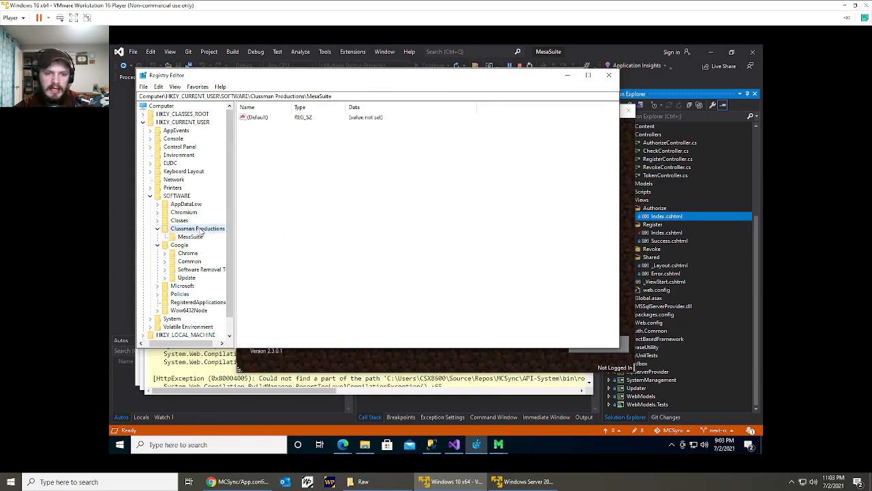
click(191, 236)
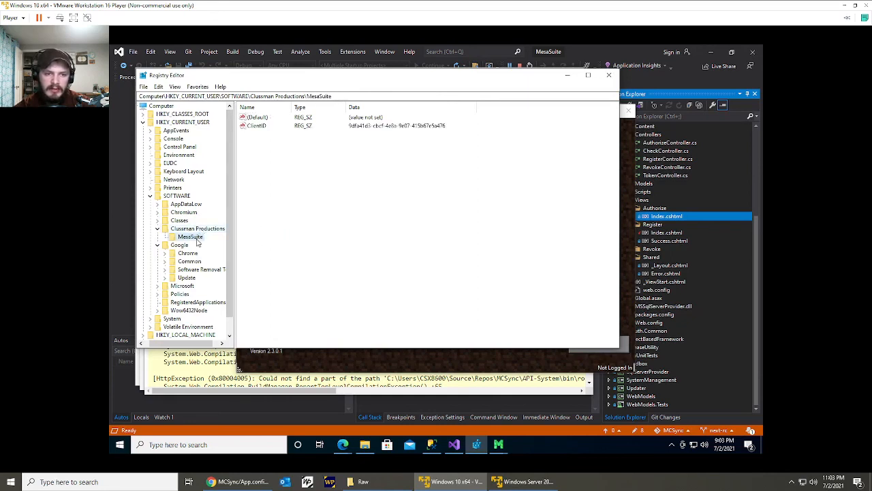
double_click(257, 126)
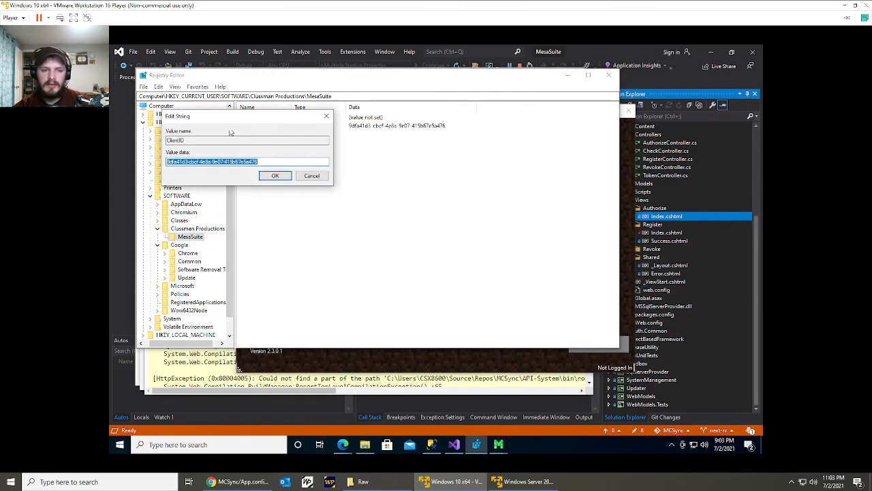
click(311, 177)
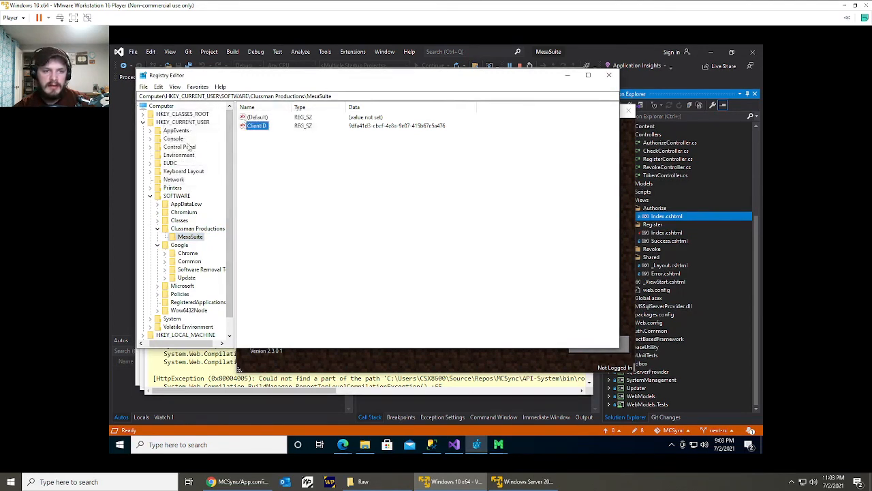
key(super+r)
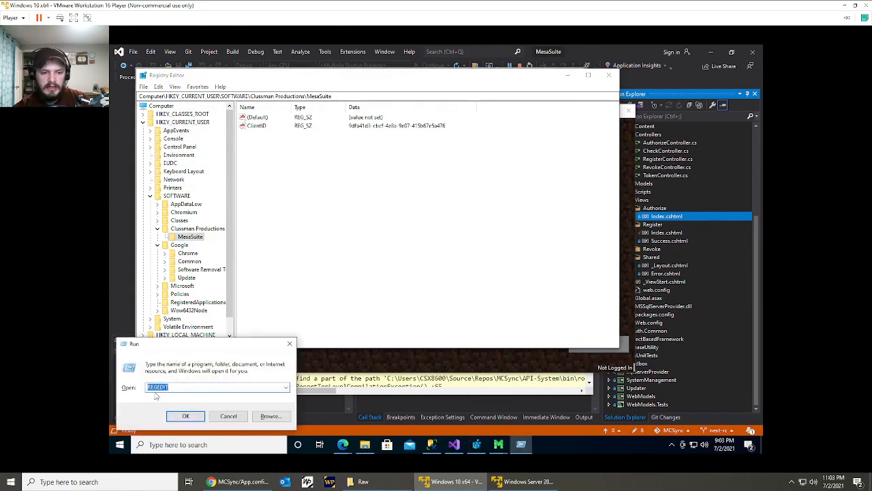
click(291, 344)
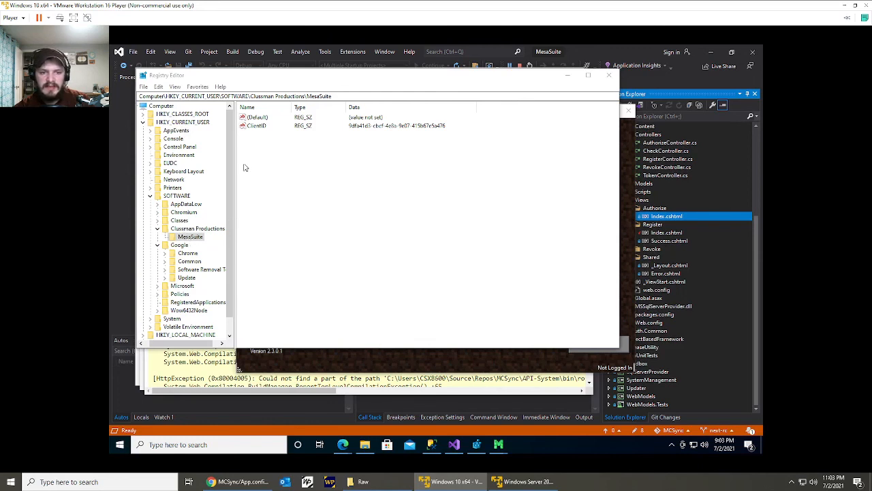
double_click(254, 127)
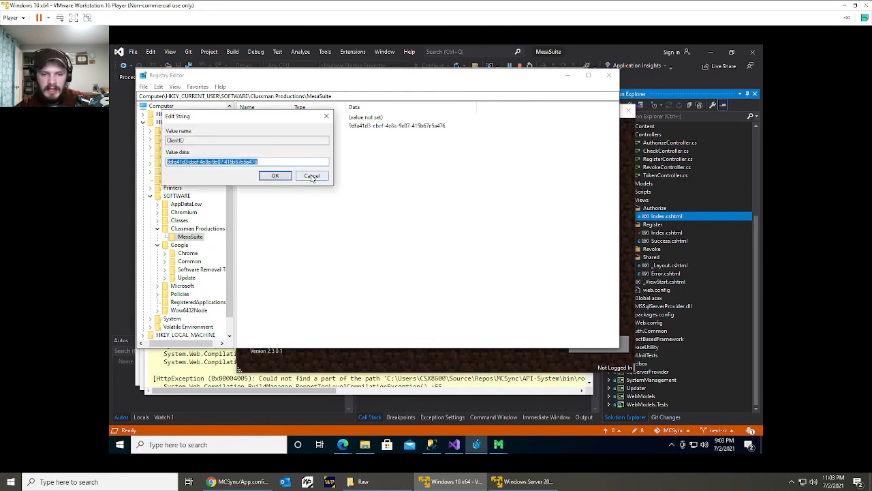
key(BackSpace)
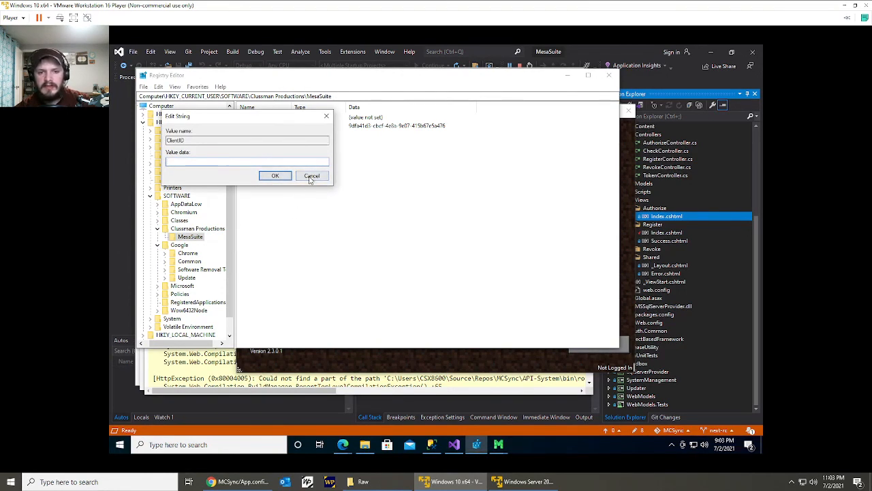
click(312, 177)
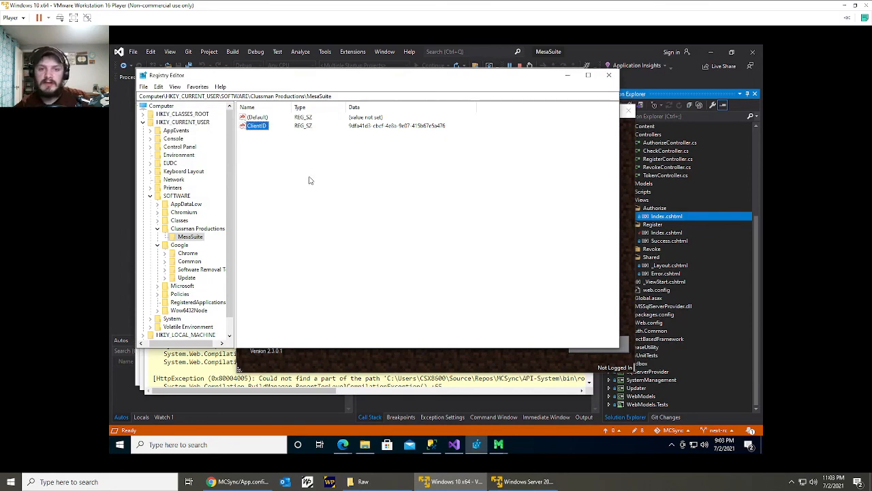
Close Registry Editor, fill in the Mesabrook username and password in the registration form, and register the client.
drag(487, 210, 422, 279)
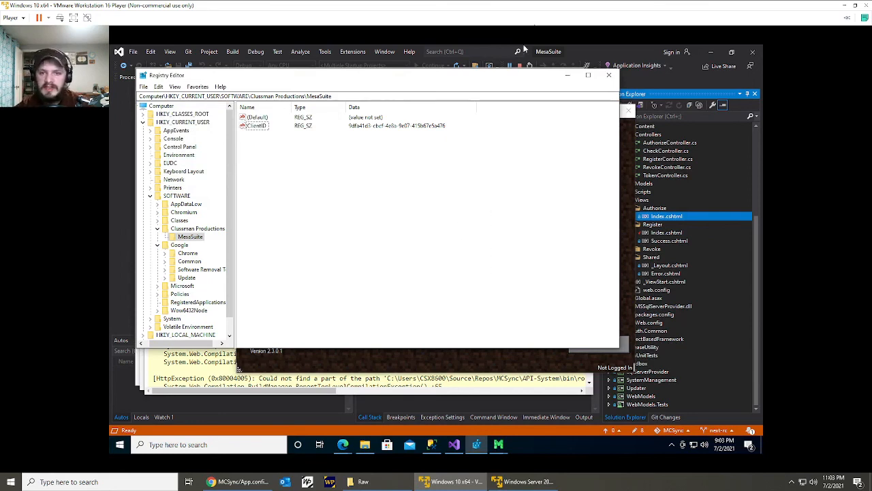
click(607, 77)
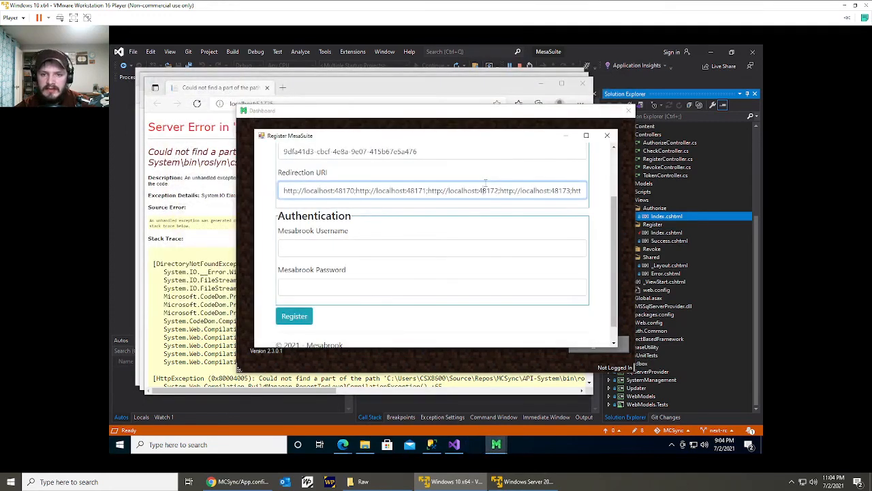
click(383, 246)
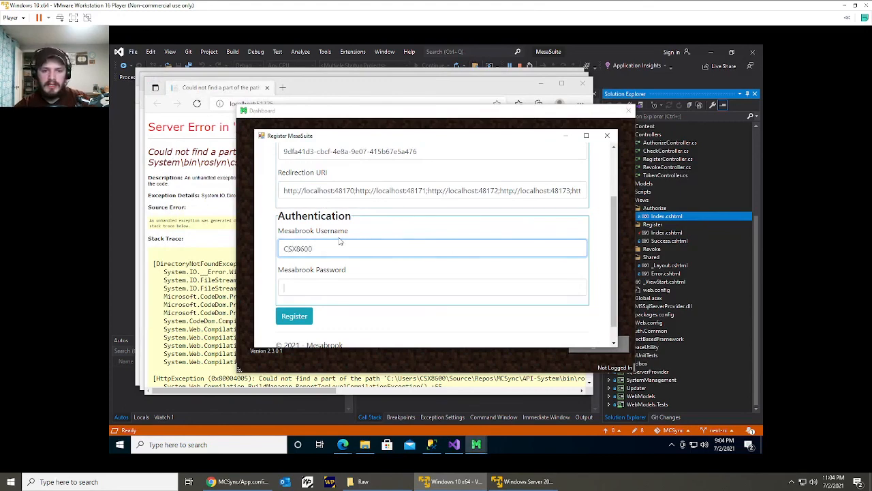
key(Tab)
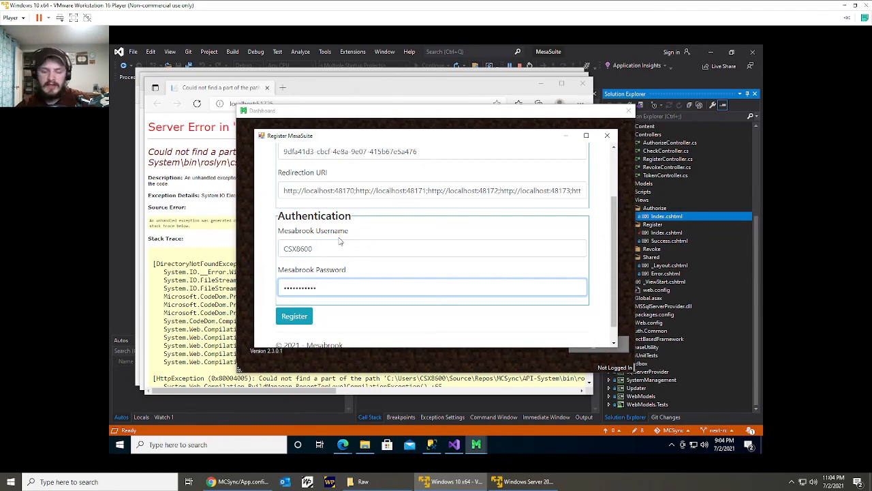
click(294, 316)
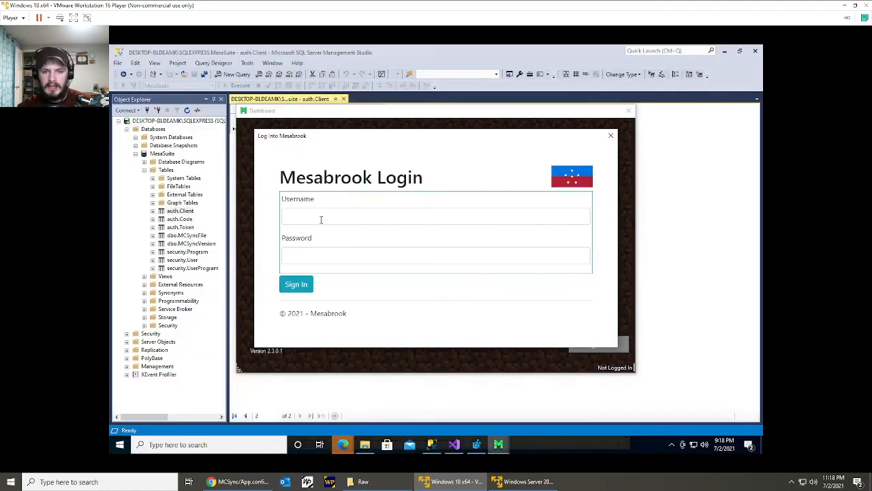
Sign in through the Mesabrook login form with the account's username and password.
click(320, 217)
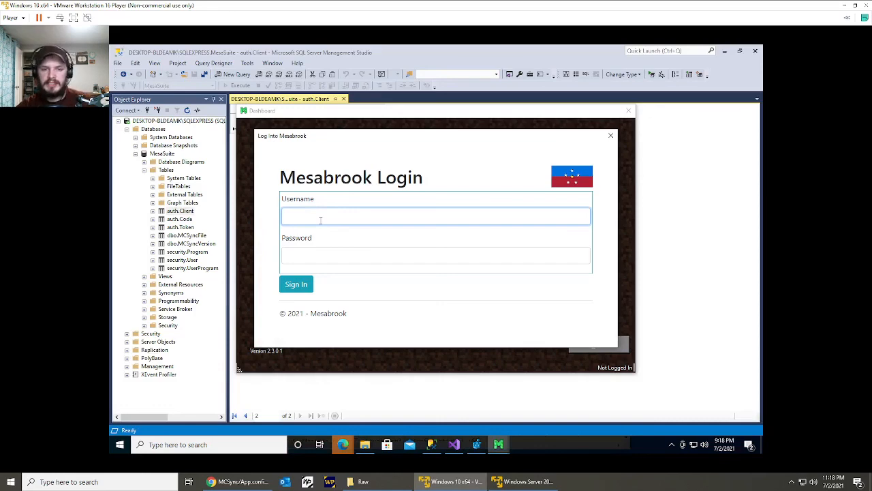
key(Tab)
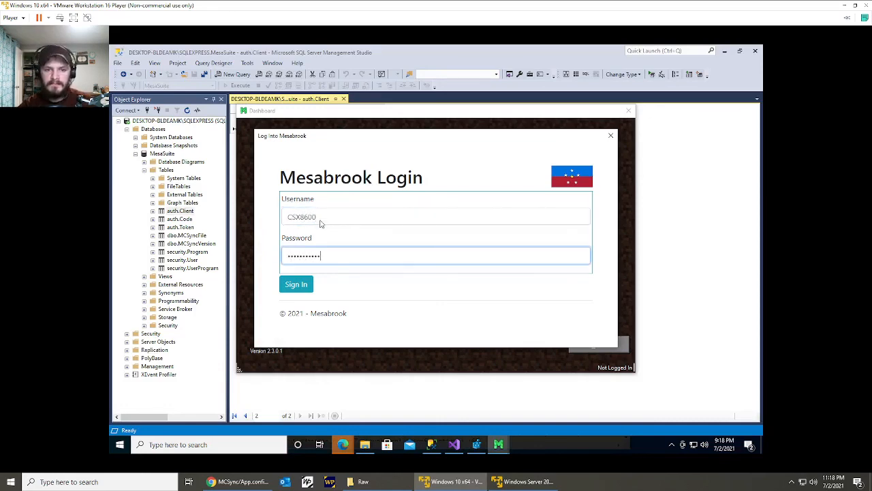
key(Return)
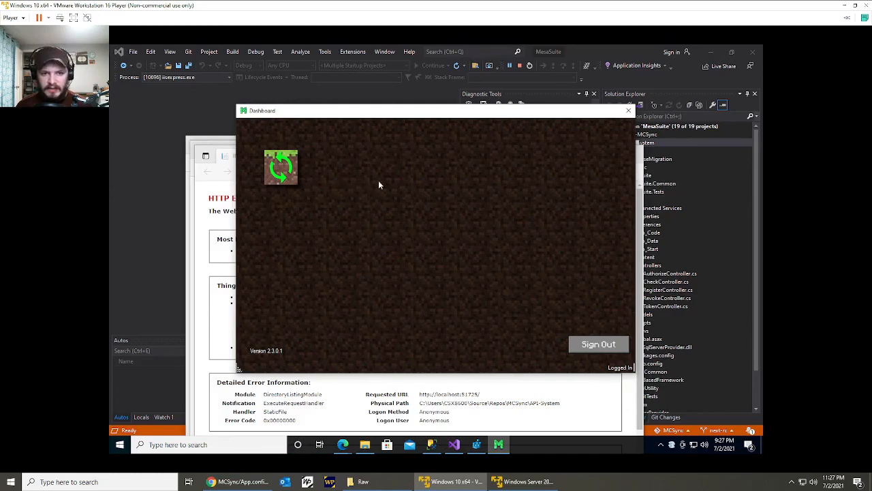
Switch to SQL Server Management Studio, close the auth.Client table and query the top 1000 rows of security.Program and security.User.
click(432, 444)
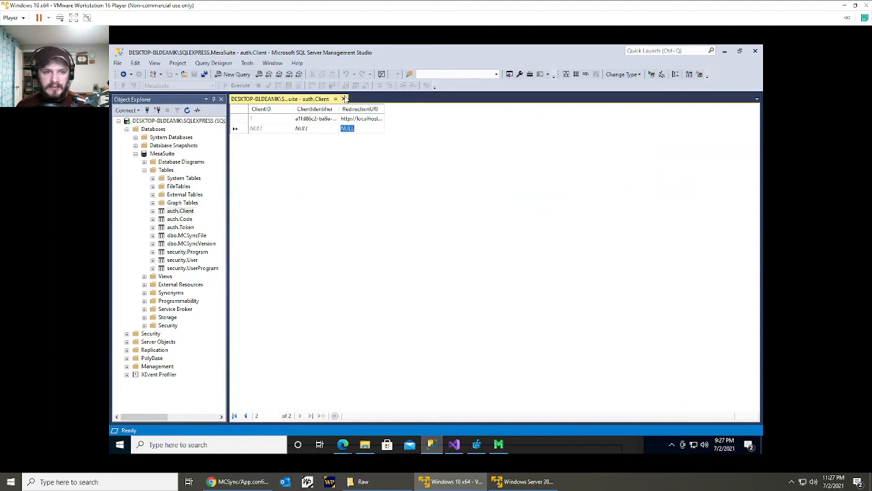
click(344, 99)
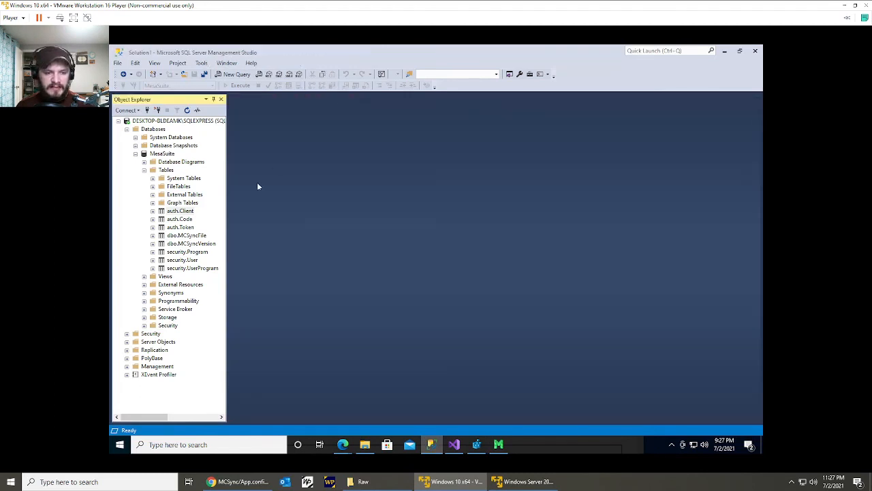
right_click(199, 253)
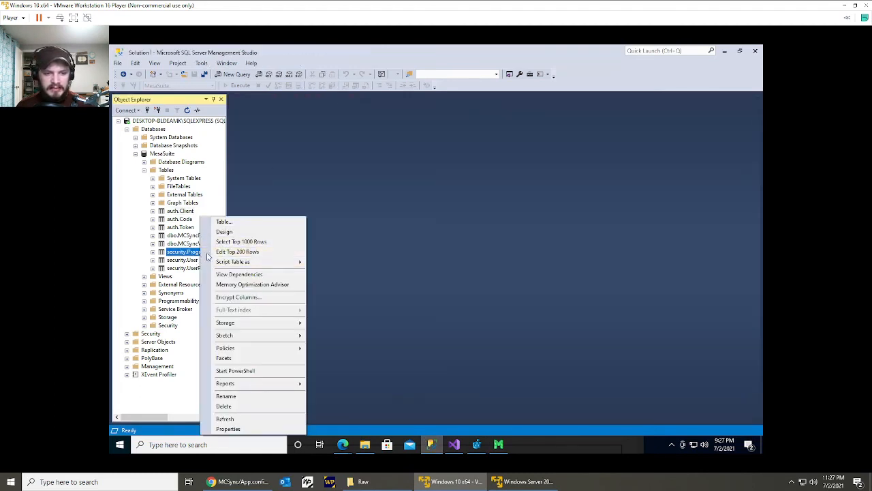
click(240, 242)
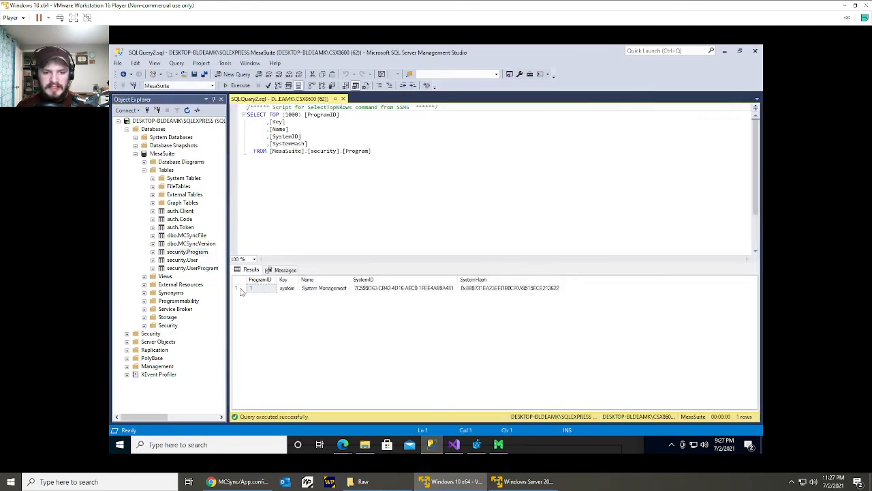
click(238, 289)
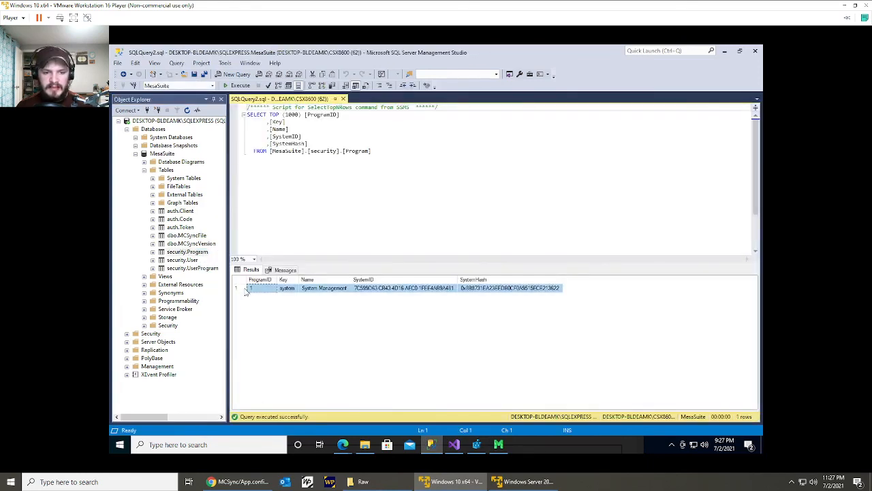
right_click(194, 261)
click(220, 245)
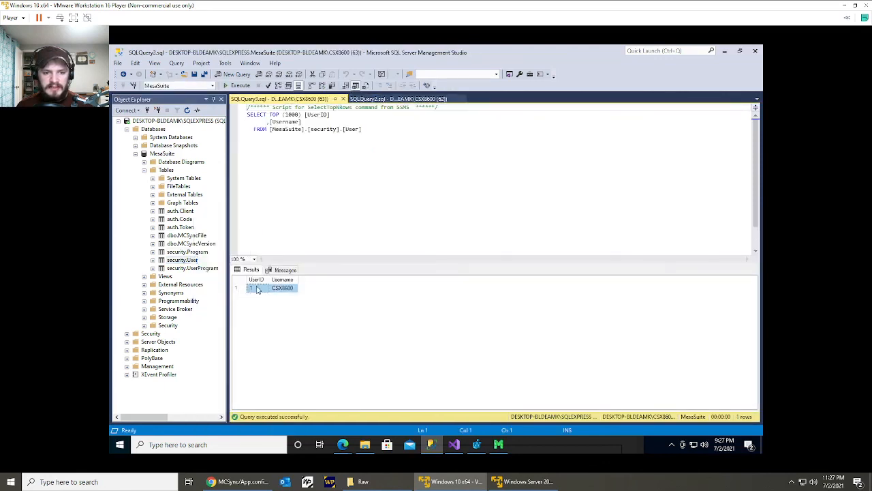
Open the security.UserProgram table for row editing and add a row with UserID 1 and ProgramID 1.
right_click(213, 269)
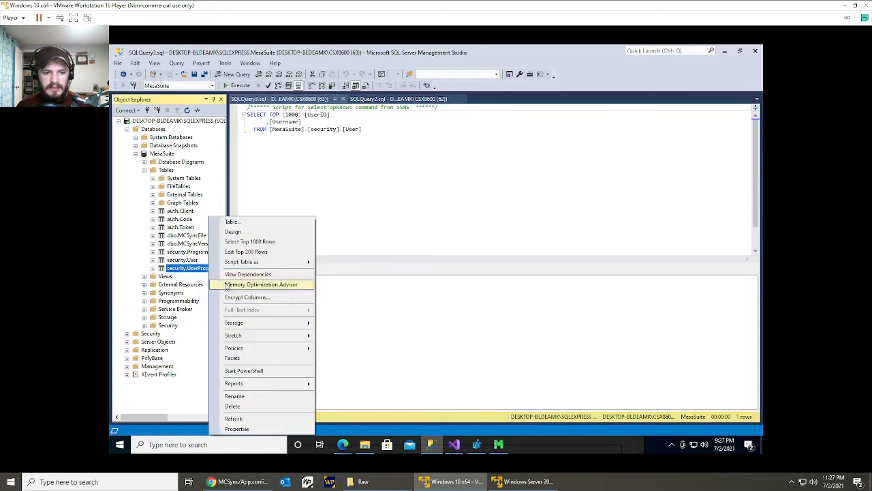
click(255, 253)
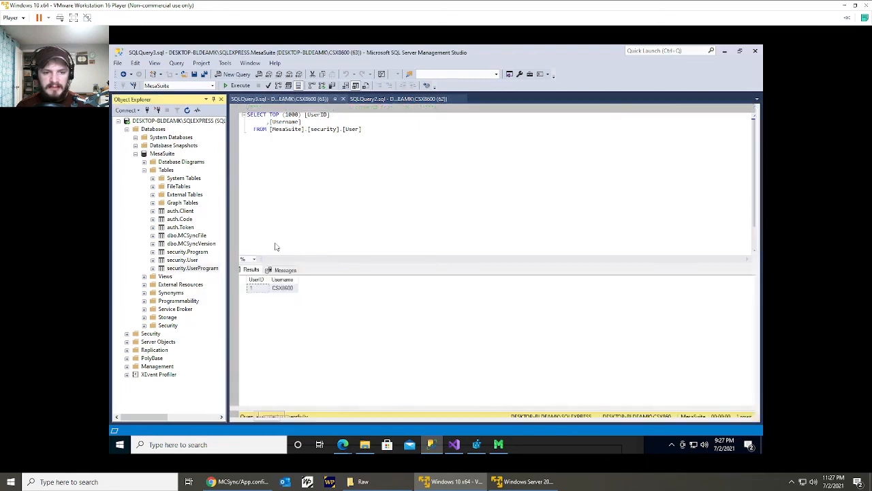
click(330, 120)
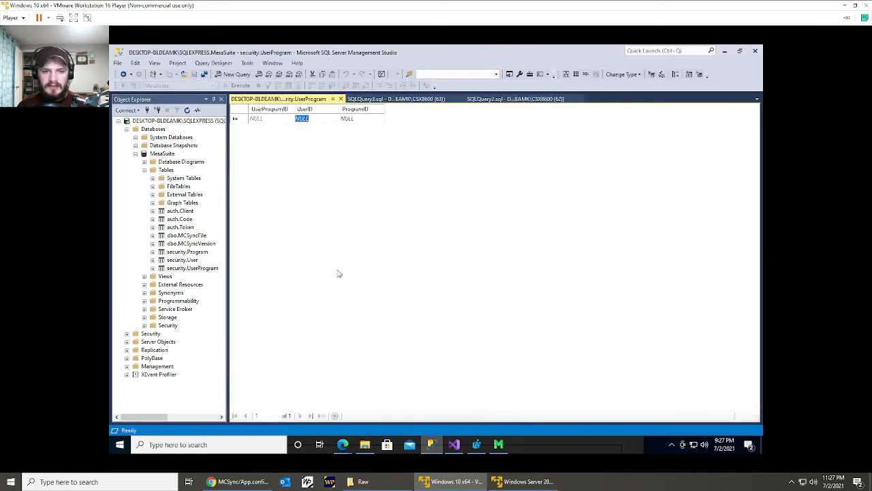
text(1)
key(Tab)
text(1)
key(Tab)
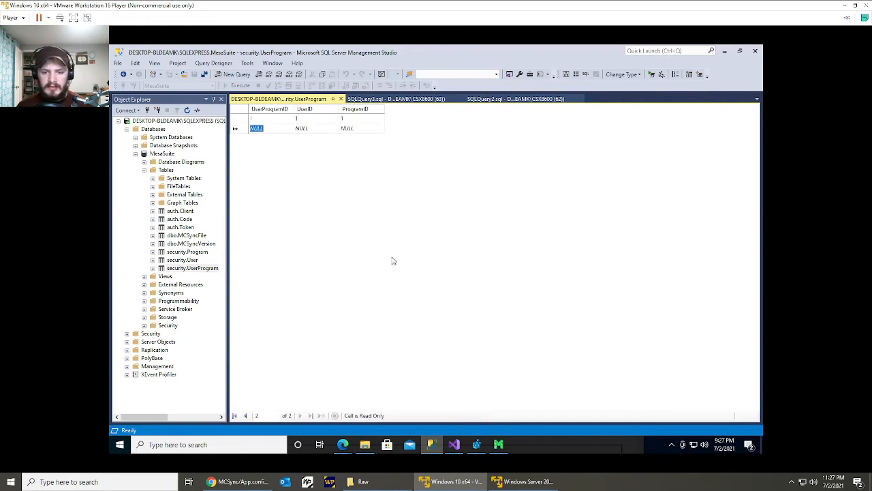
Switch to the MesaSuite Dashboard, open the System Management program and examine its Users list.
click(498, 444)
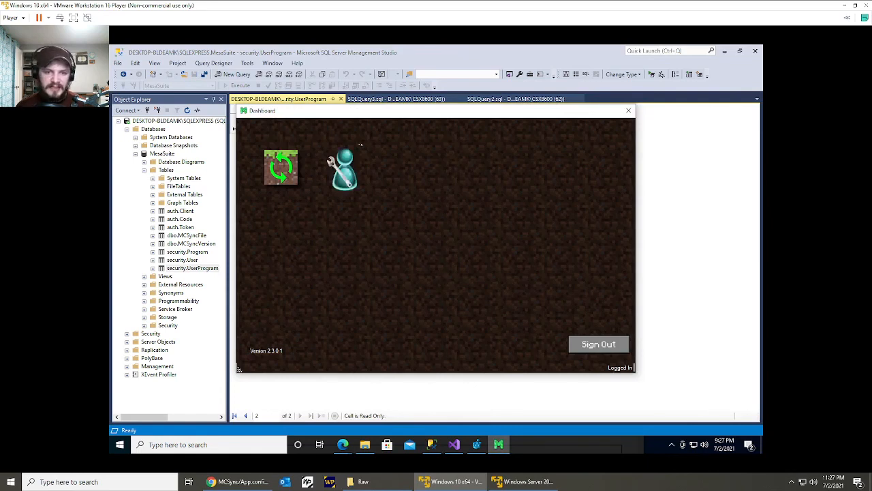
click(353, 178)
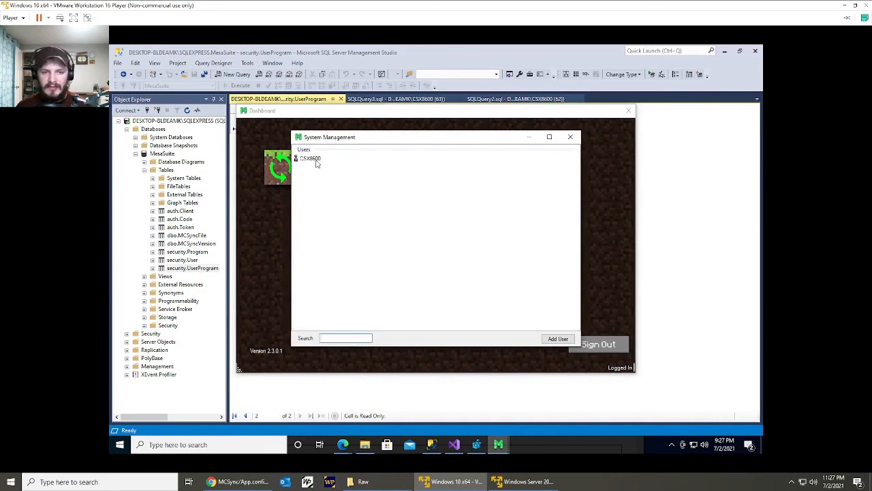
click(316, 162)
drag(357, 186, 357, 235)
drag(473, 189, 435, 247)
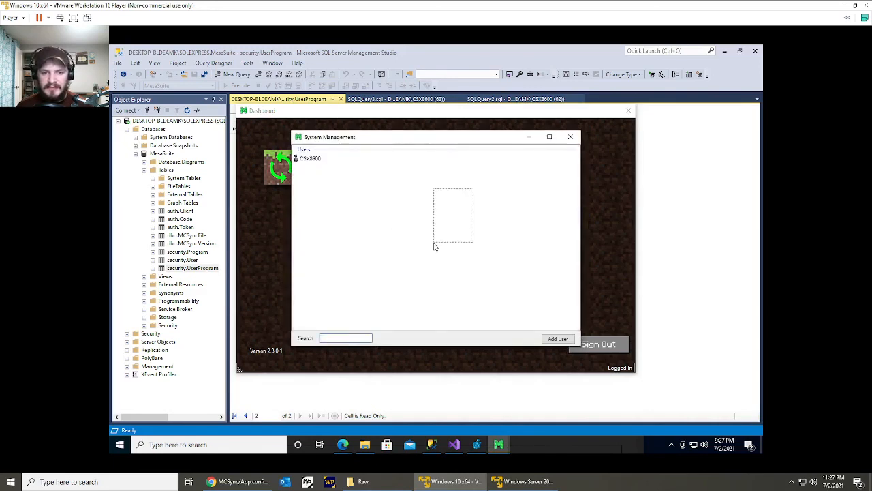
right_click(393, 193)
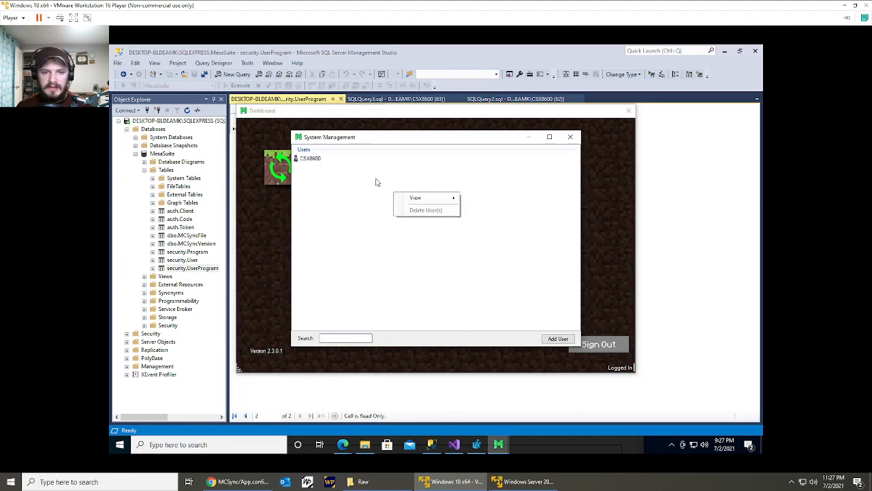
click(332, 173)
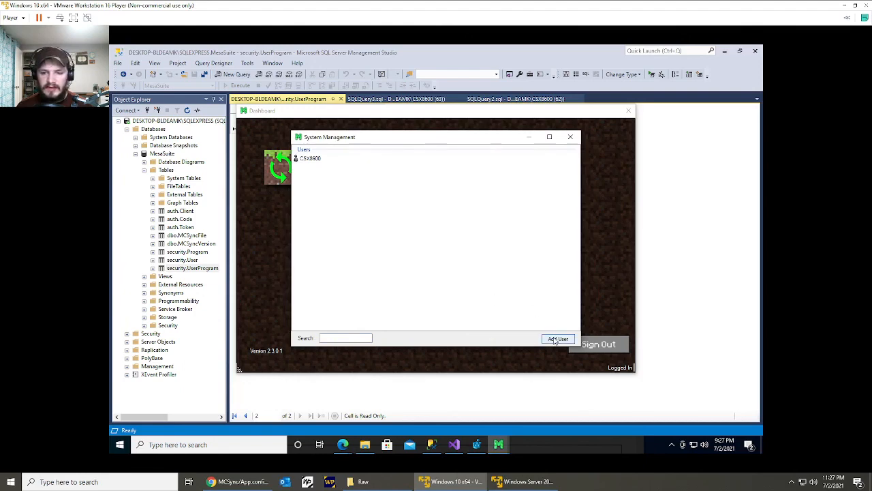